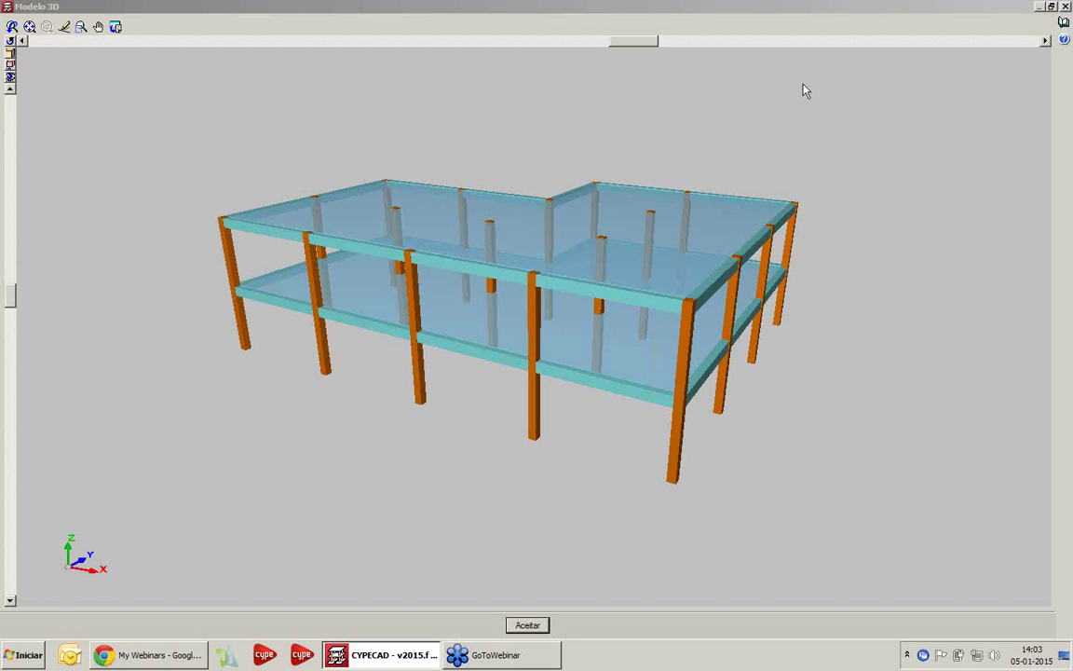
- Close the 3D model view and review the project's general data, including design codes and materials
{"action": "left_click", "coordinate": [1065, 7]}
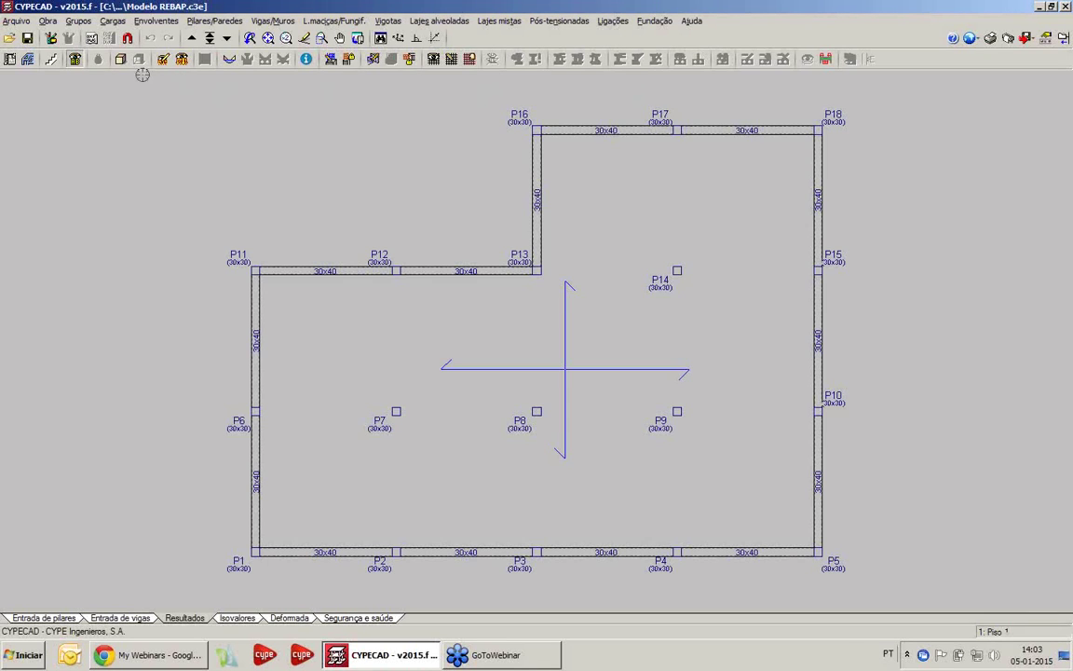
{"action": "left_click", "coordinate": [47, 20]}
{"action": "left_click", "coordinate": [81, 38]}
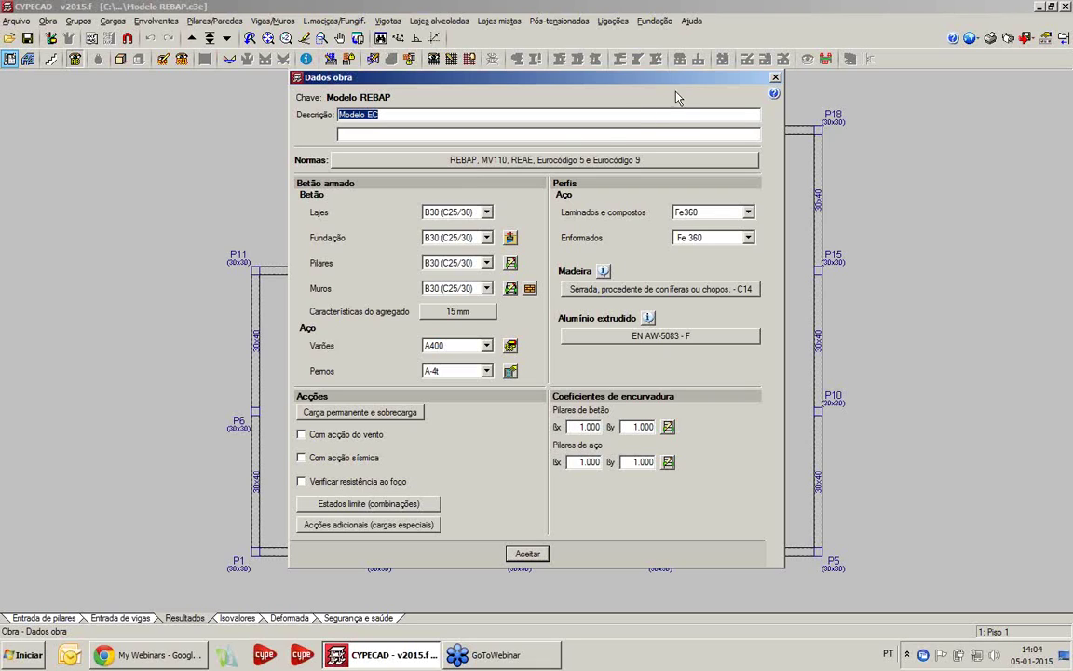
{"action": "left_click", "coordinate": [775, 78]}
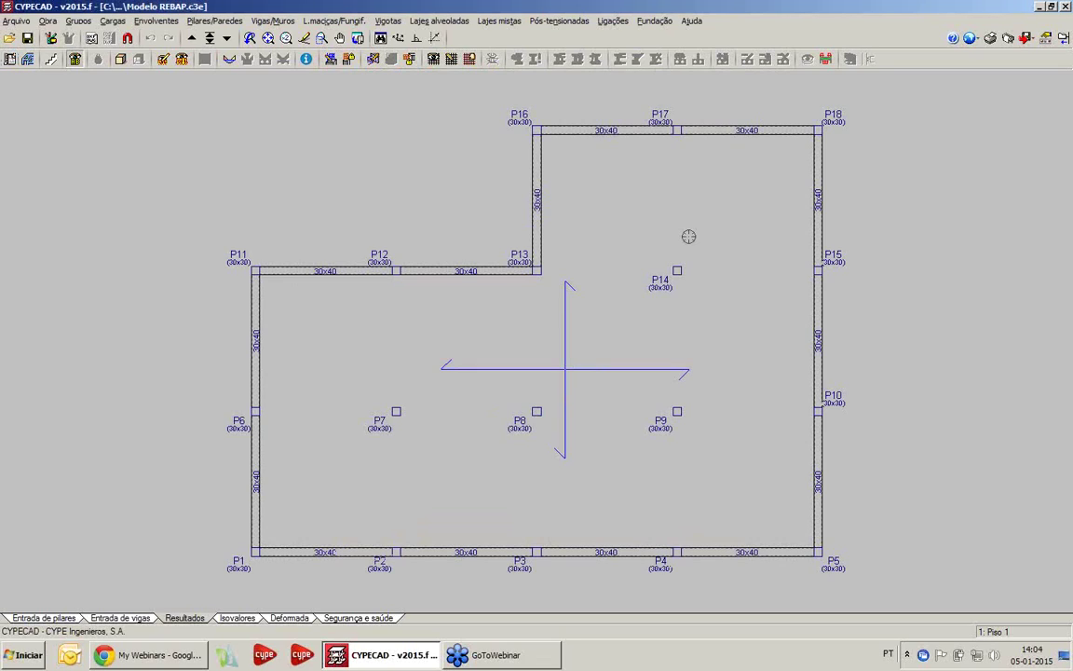
- Open the beam reinforcement editor for the P1–P6–P11 frame and activate editing of its longitudinal bars
{"action": "middle_click_drag", "start_coordinate": [376, 188], "coordinate": [337, 185]}
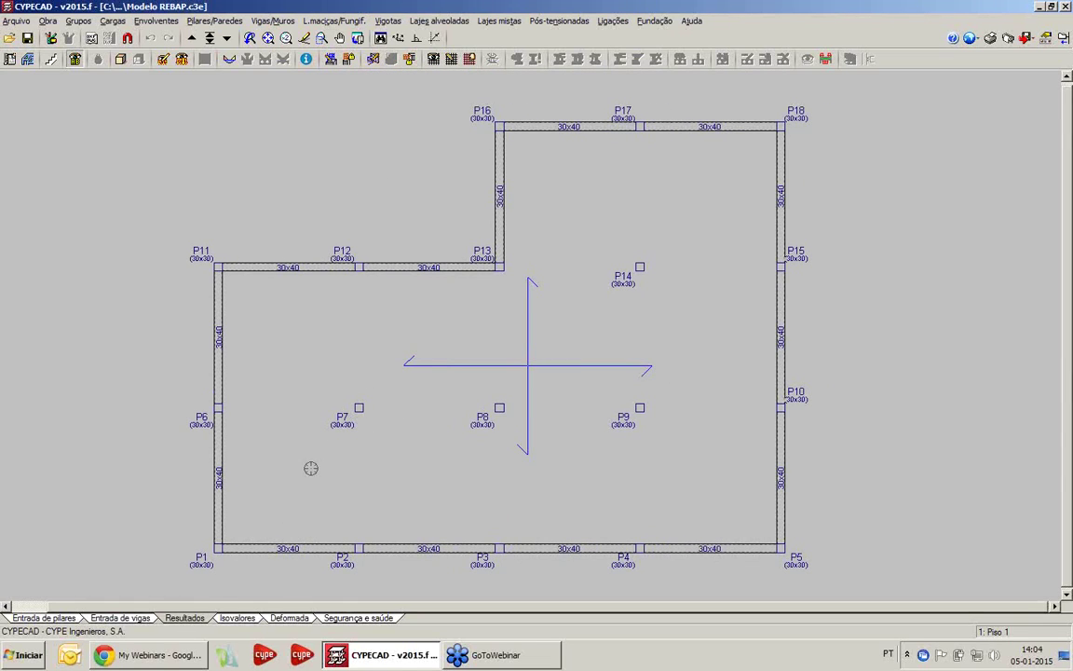
{"action": "left_click", "coordinate": [373, 60]}
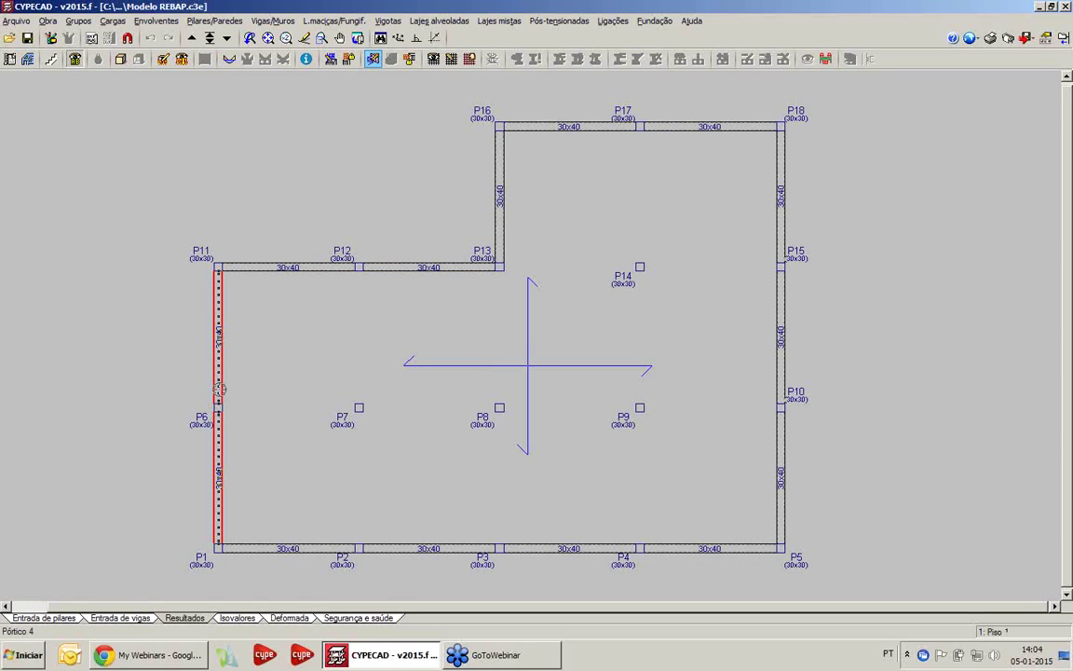
{"action": "left_click", "coordinate": [219, 391]}
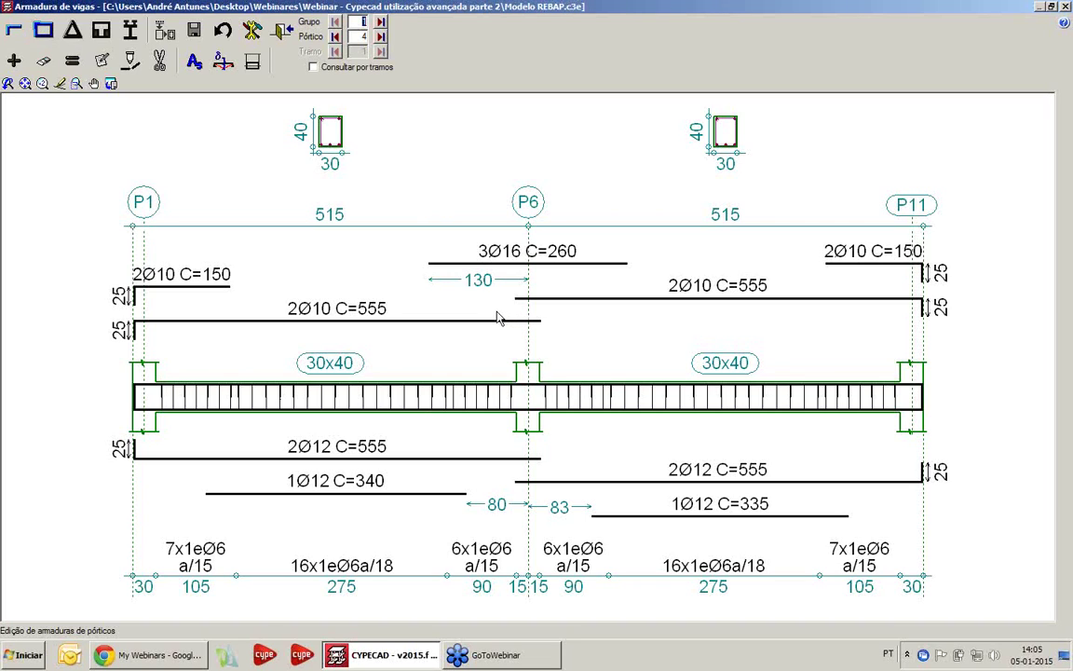
{"action": "left_click", "coordinate": [9, 30]}
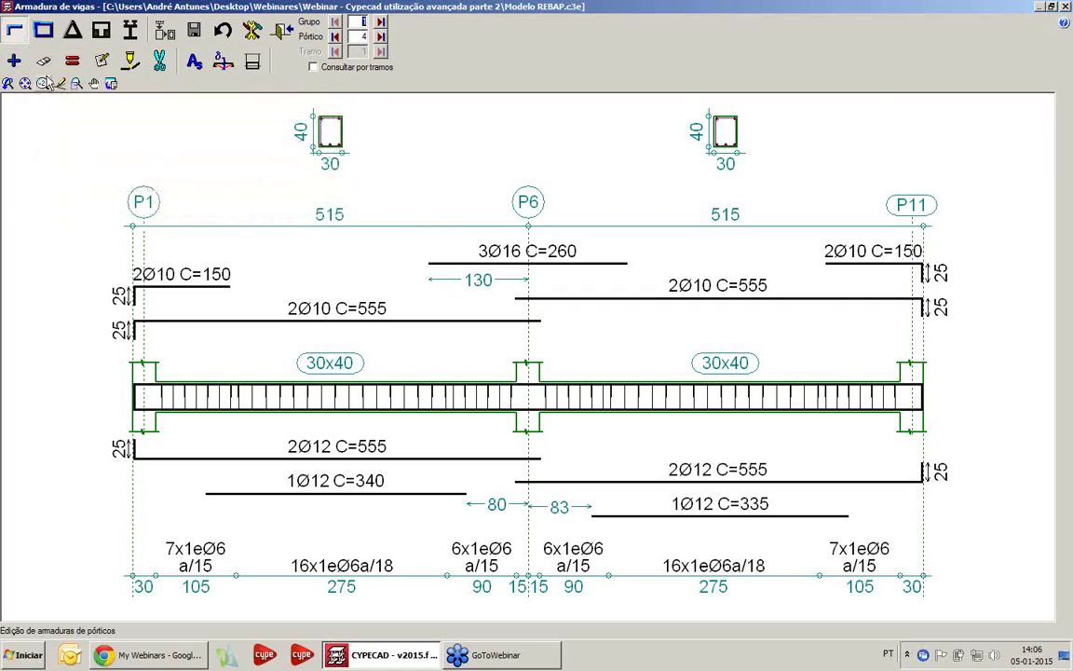
{"action": "left_click", "coordinate": [103, 62]}
{"action": "mouse_move", "coordinate": [598, 374]}
{"action": "middle_mouse_down"}
{"action": "mouse_move", "coordinate": [581, 374]}
{"action": "mouse_move", "coordinate": [589, 361]}
{"action": "middle_mouse_up"}
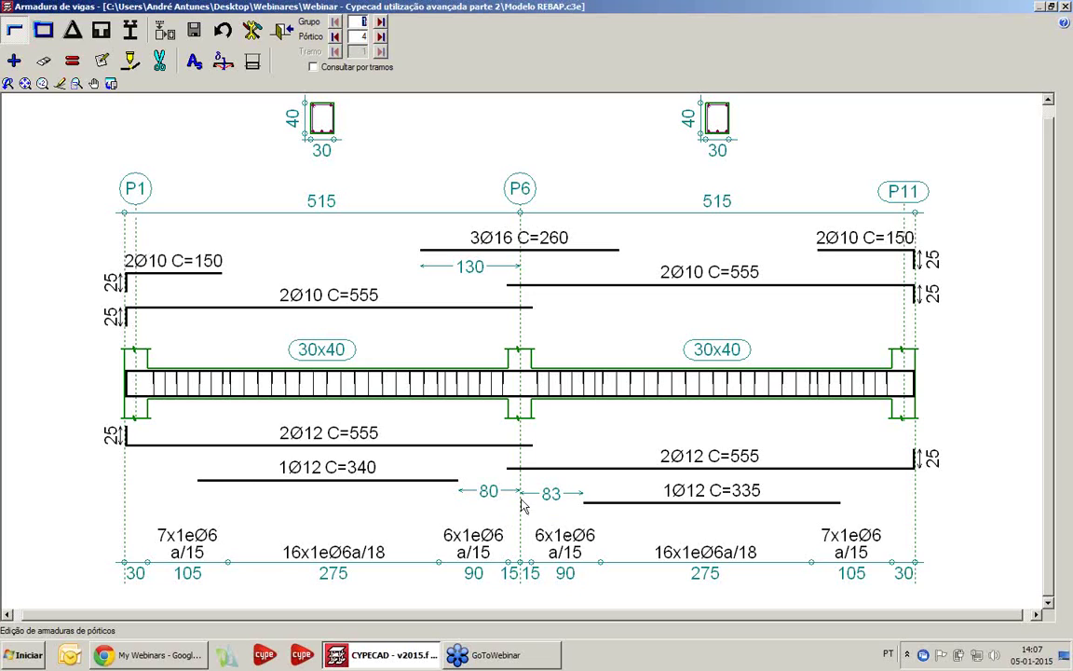
- Check the required and actual reinforcement areas of both spans of the frame
{"action": "left_click", "coordinate": [196, 63]}
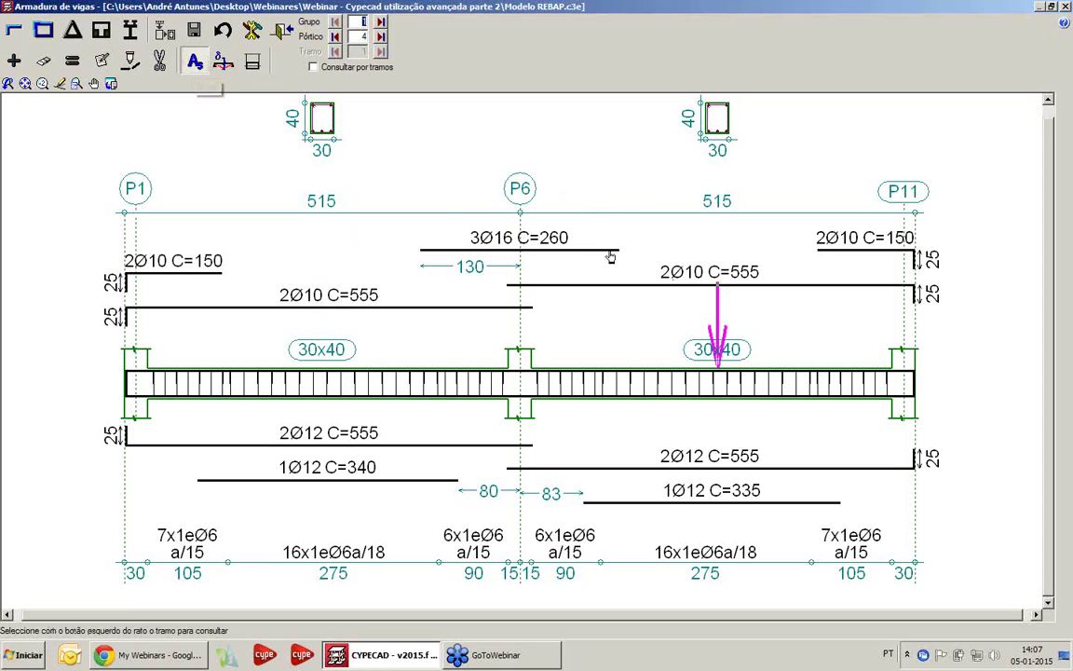
{"action": "left_click", "coordinate": [314, 287]}
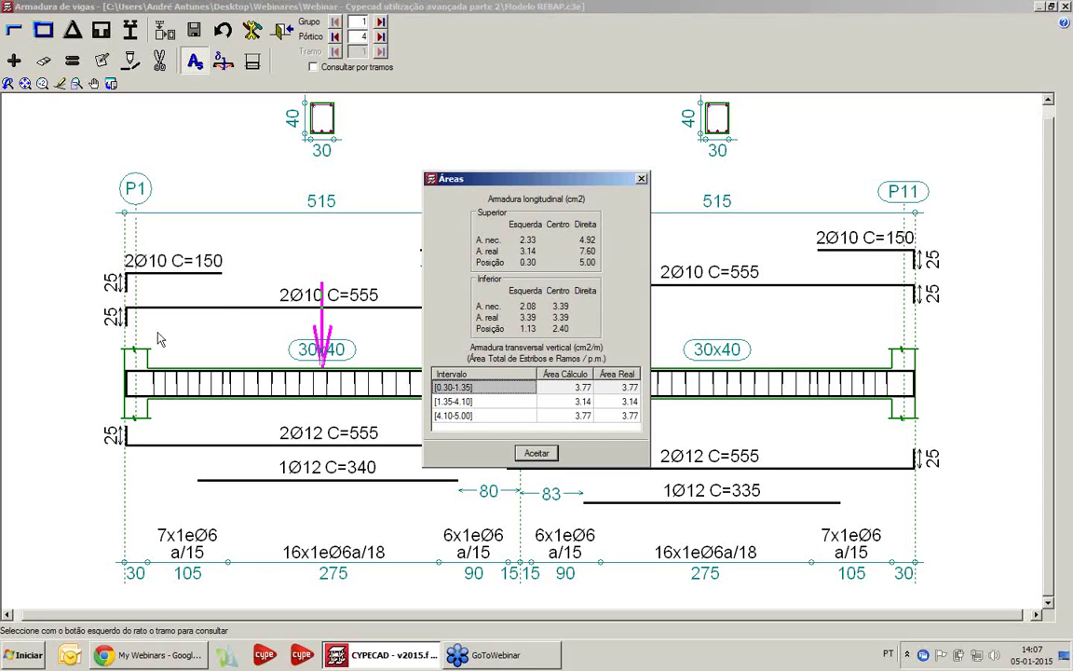
{"action": "mouse_move", "coordinate": [539, 182]}
{"action": "left_mouse_down"}
{"action": "mouse_move", "coordinate": [673, 220]}
{"action": "mouse_move", "coordinate": [731, 175]}
{"action": "left_mouse_up"}
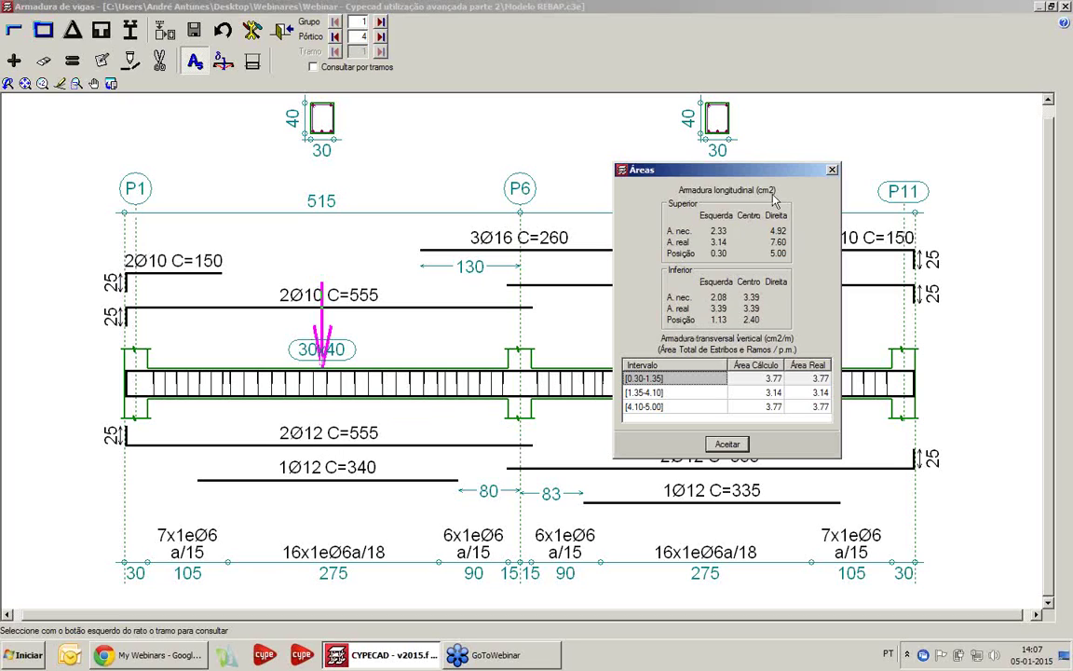
{"action": "left_click", "coordinate": [752, 163]}
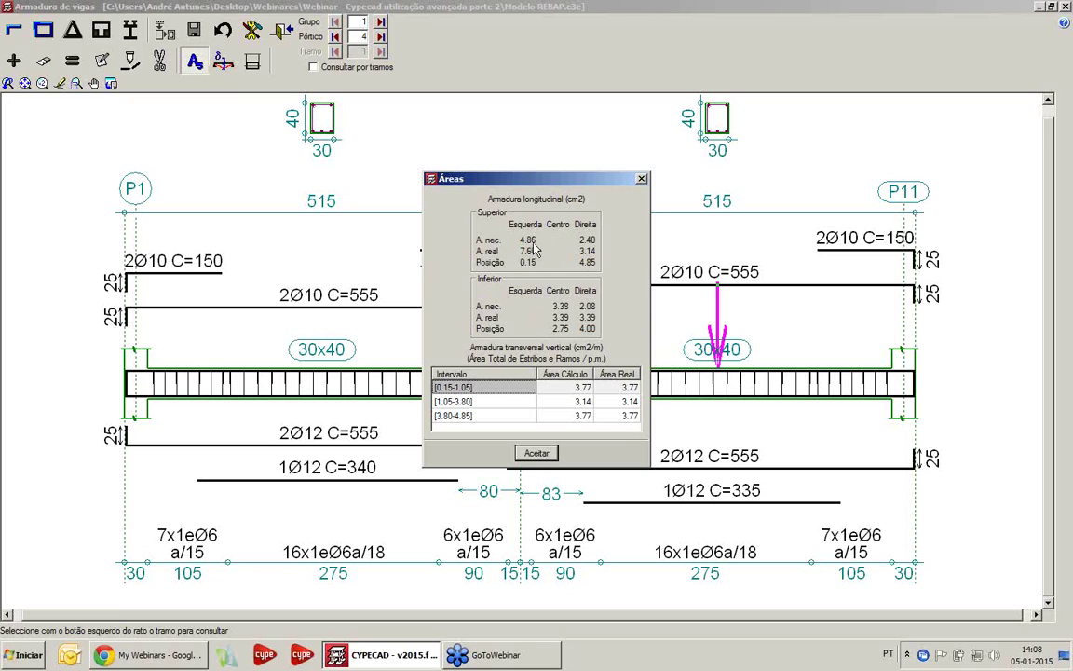
{"action": "left_click", "coordinate": [580, 169]}
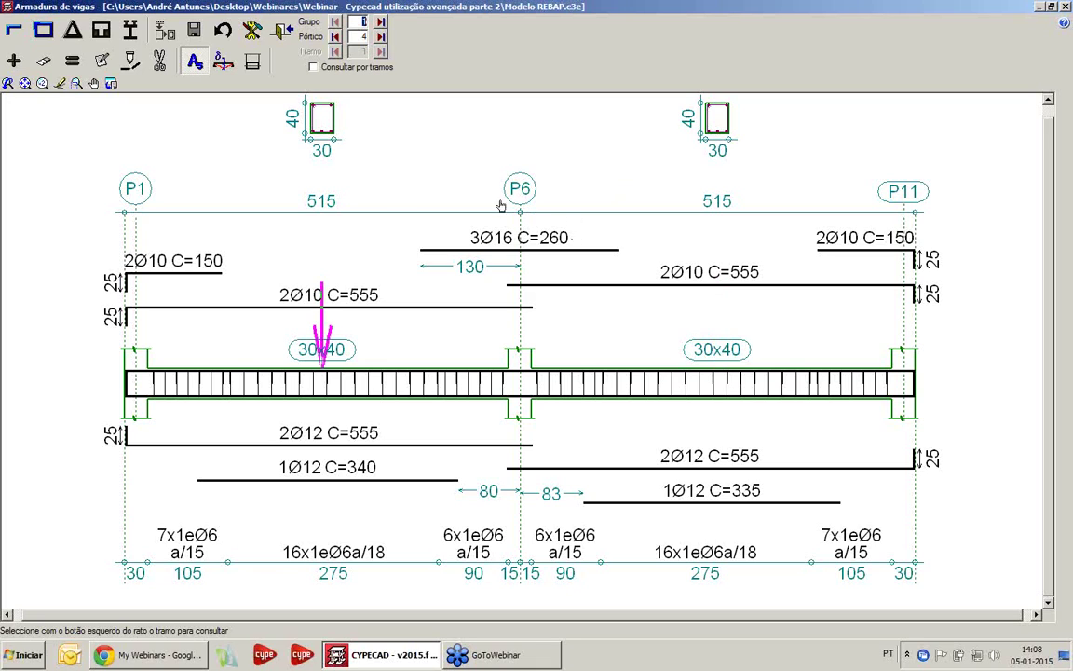
- Join the upper 2Ø10 C=555 bars of the two spans into one continuous bar set across P6
{"action": "left_click", "coordinate": [14, 31]}
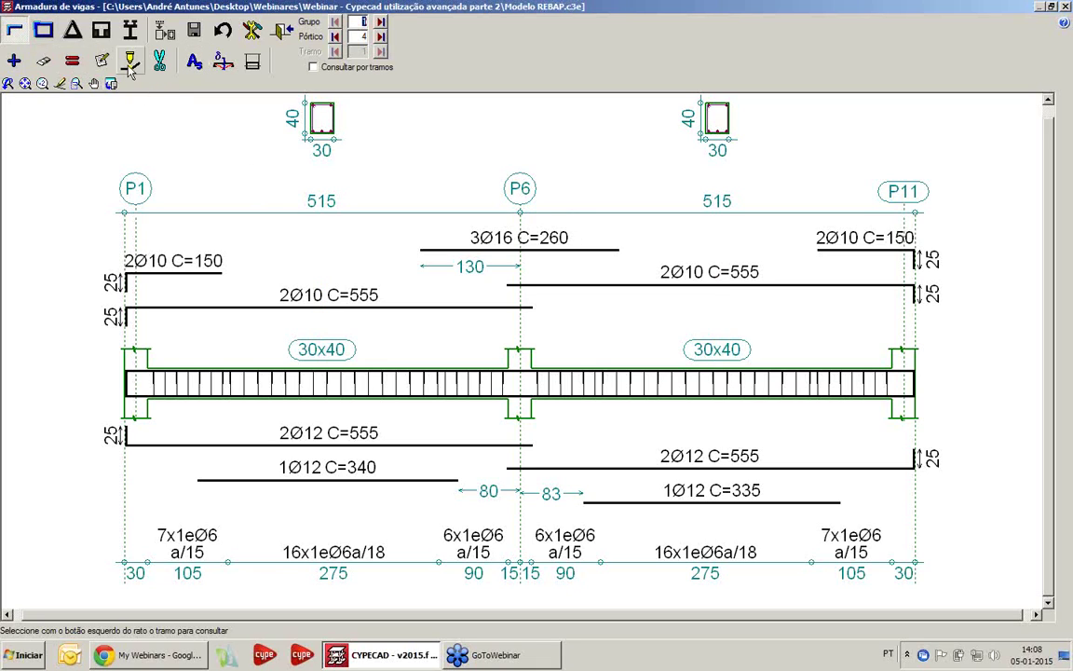
{"action": "left_click", "coordinate": [130, 60]}
{"action": "left_click", "coordinate": [383, 296]}
{"action": "left_click", "coordinate": [549, 285]}
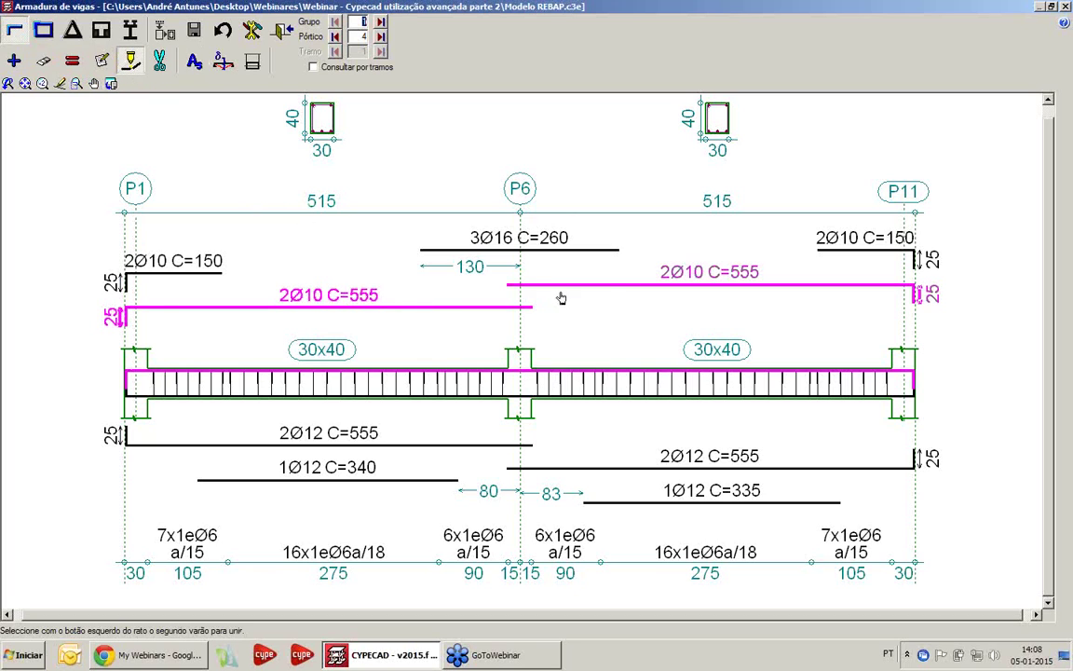
{"action": "left_click", "coordinate": [483, 361]}
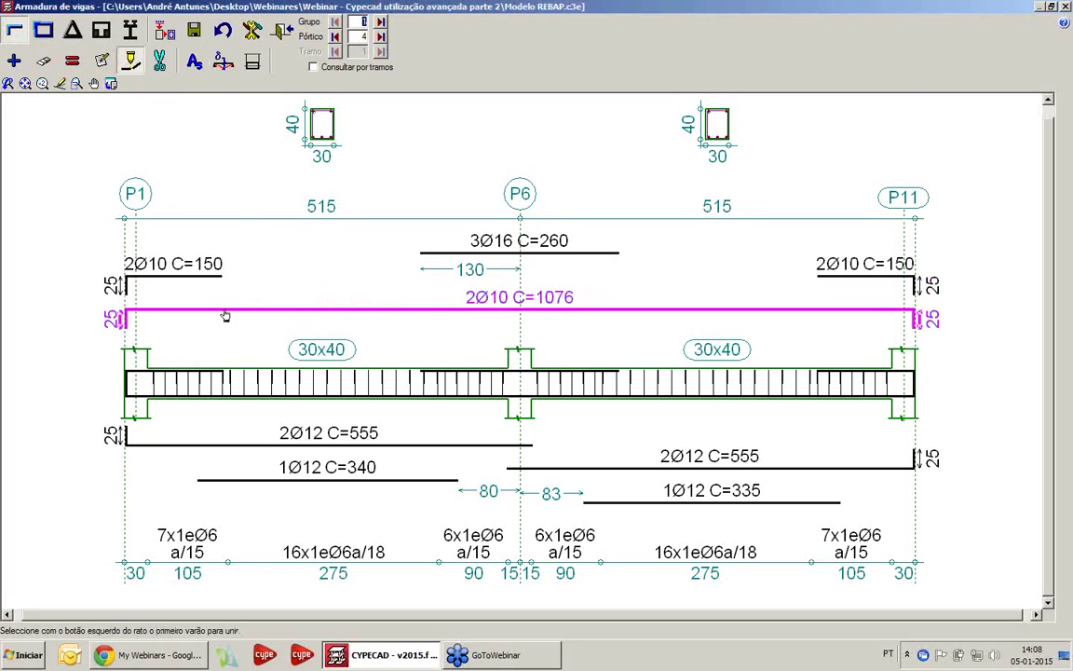
- Join the lower 2Ø12 C=555 bars of both spans into one continuous set and recheck the frame's reinforcement
{"action": "left_click", "coordinate": [376, 445]}
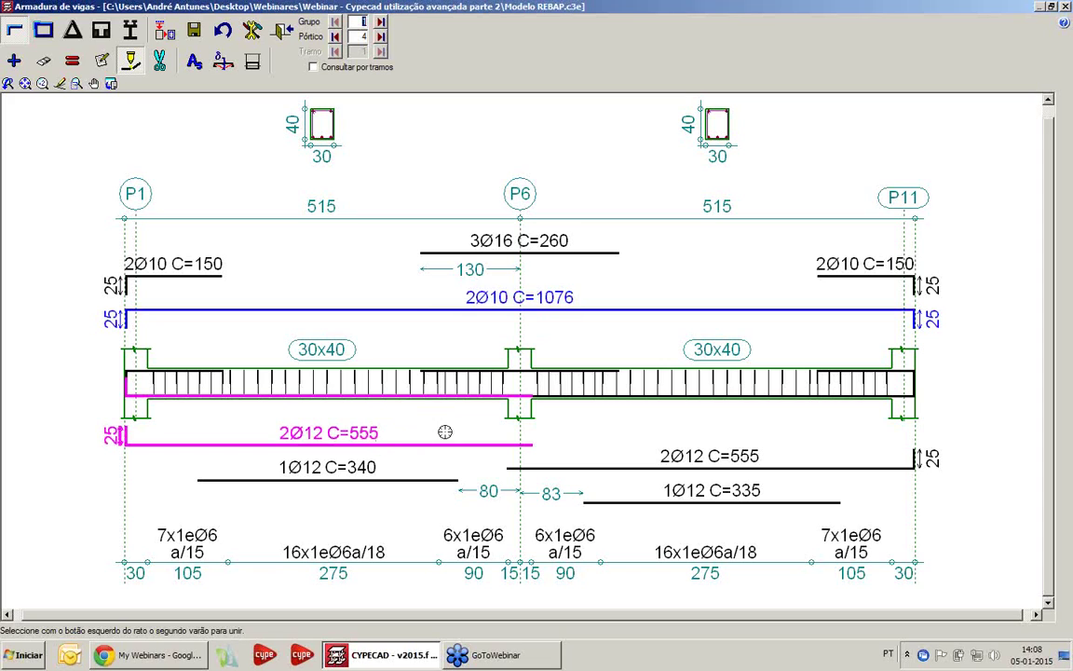
{"action": "left_click", "coordinate": [629, 468]}
{"action": "left_click", "coordinate": [491, 357]}
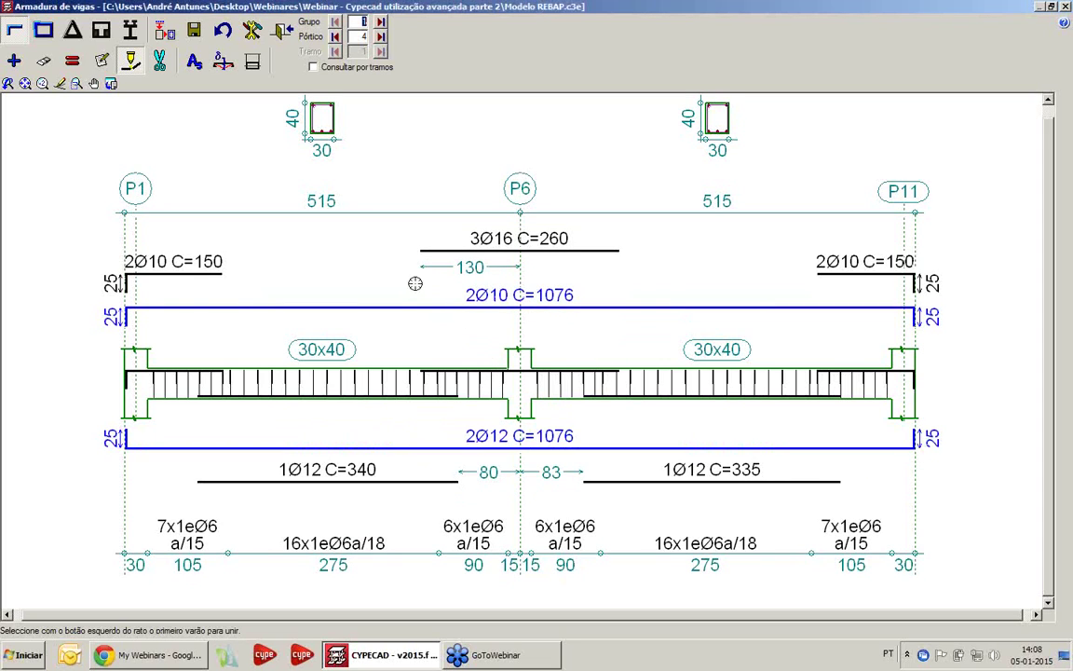
{"action": "left_click", "coordinate": [164, 34]}
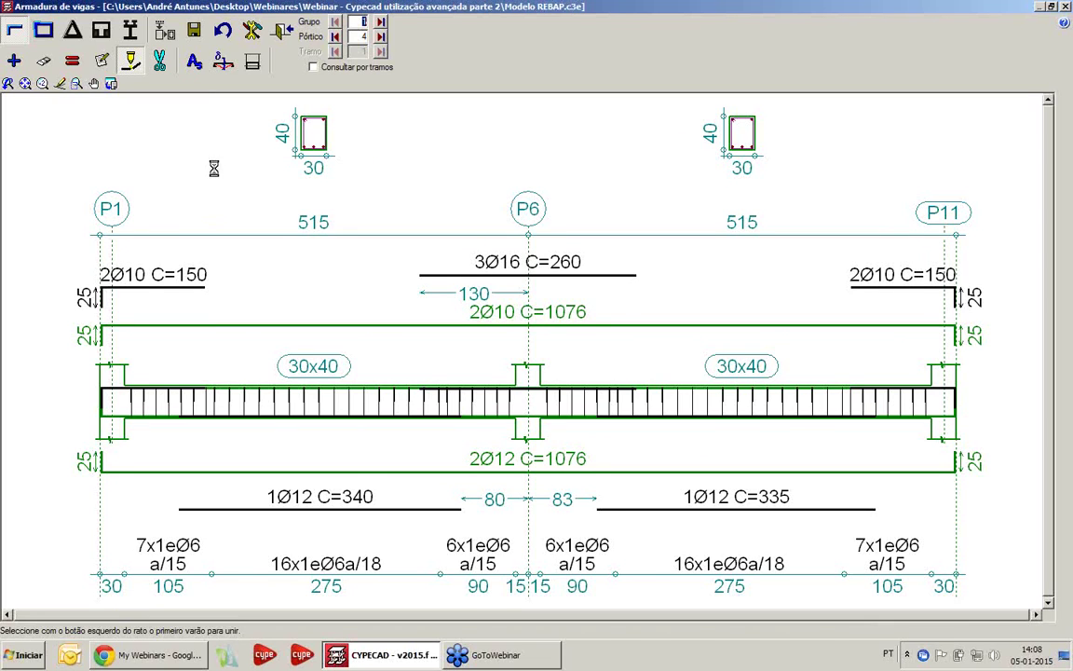
{"action": "middle_click_drag", "start_coordinate": [215, 169], "coordinate": [206, 163]}
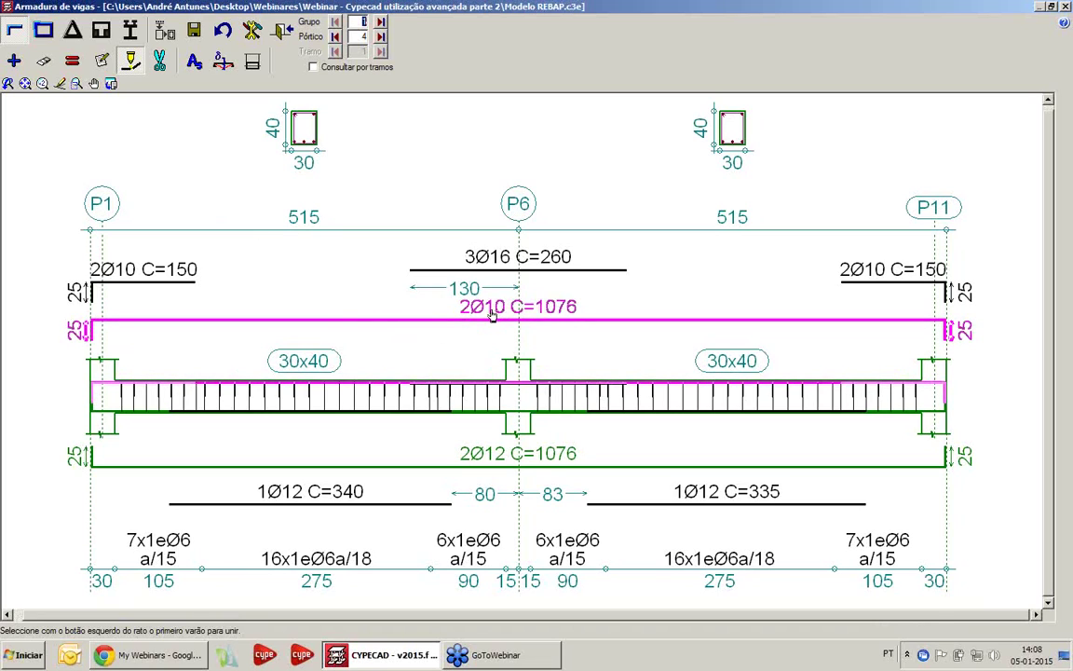
- Change the continuous upper reinforcement to 3 bars of Ø12
{"action": "left_click", "coordinate": [102, 62]}
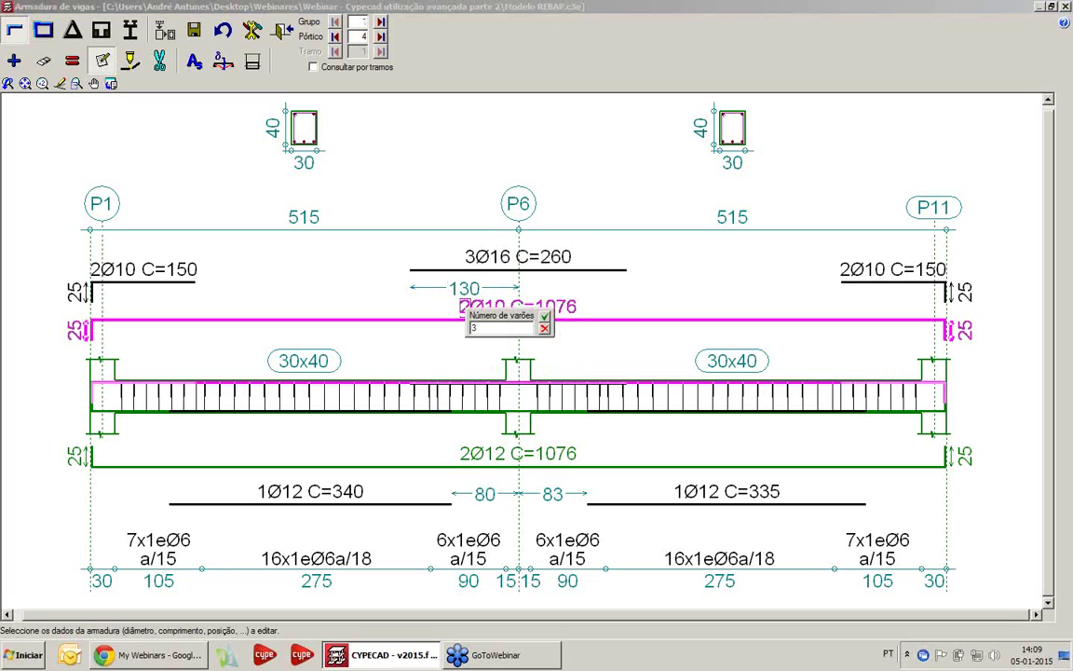
{"action": "key", "text": "Return"}
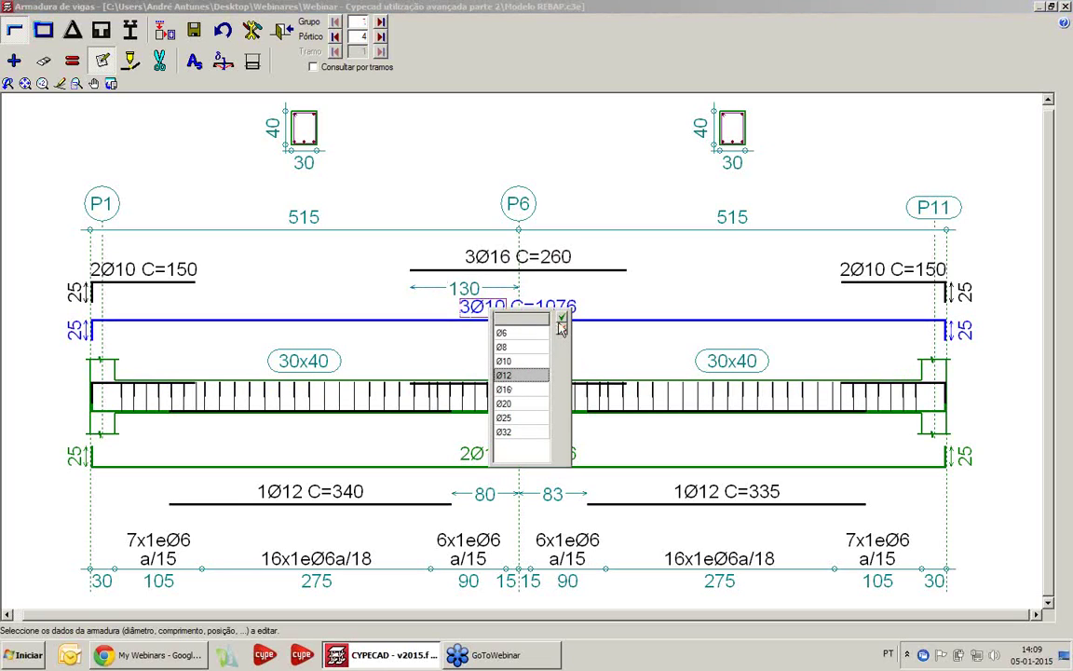
{"action": "left_click", "coordinate": [562, 319]}
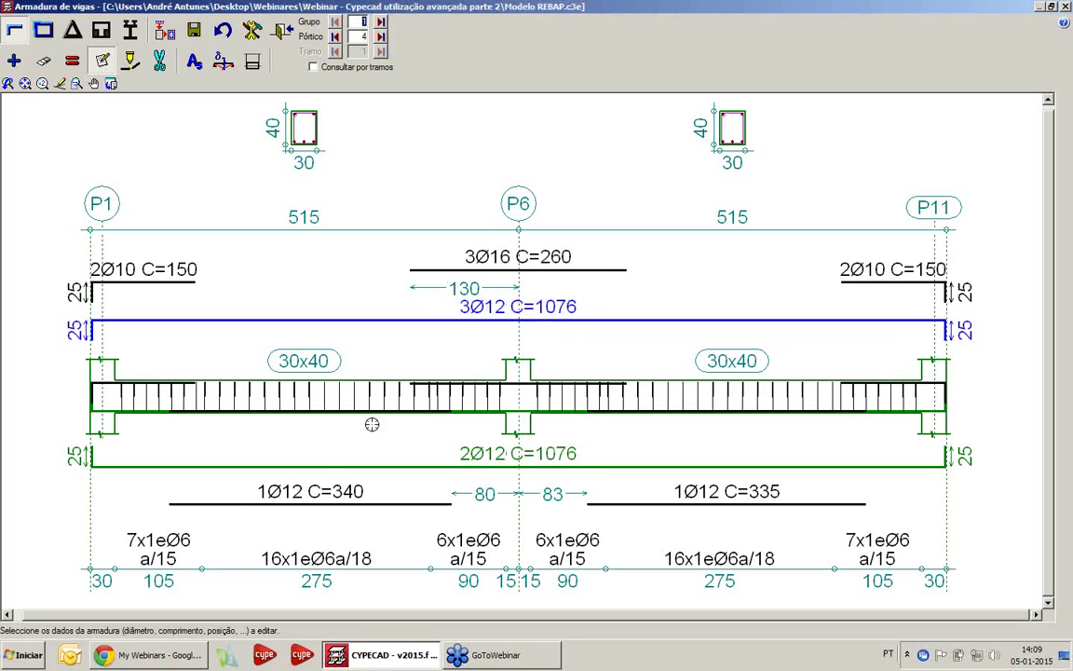
- Set the number of bars in the continuous lower Ø12 reinforcement to 3
{"action": "left_click", "coordinate": [472, 454]}
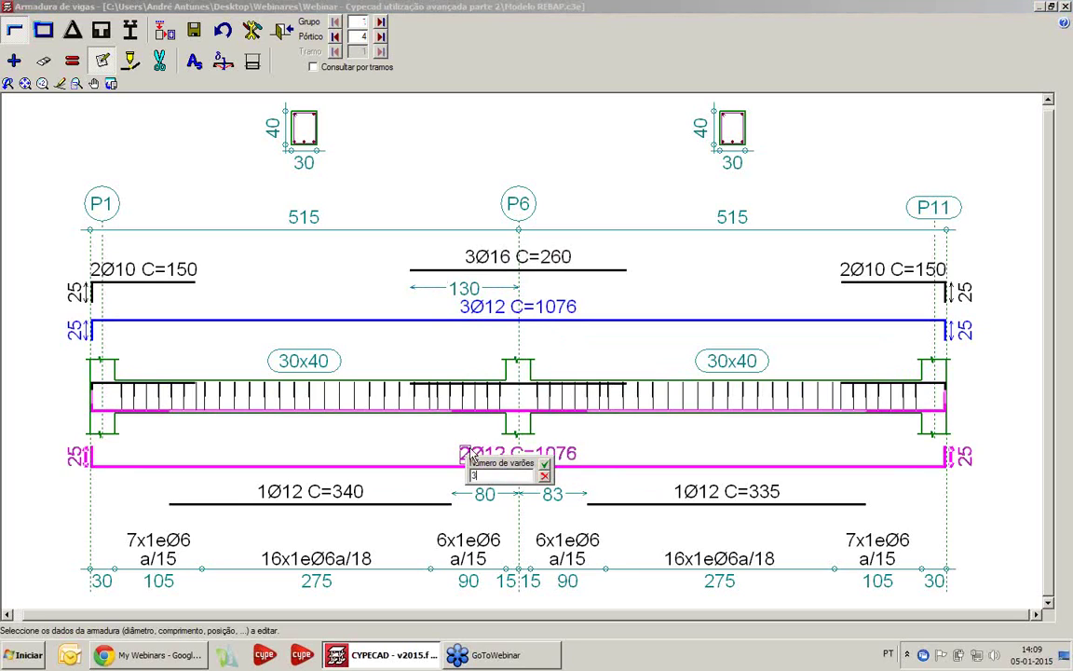
{"action": "type", "text": "3"}
{"action": "key", "text": "Return"}
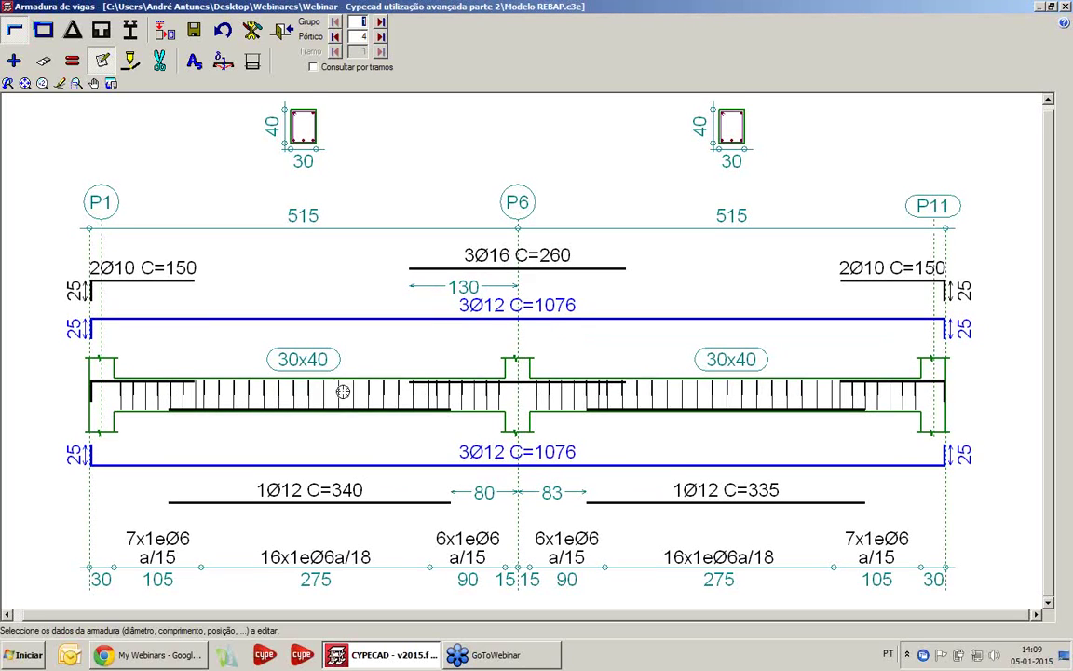
{"action": "scroll", "coordinate": [343, 392], "scroll_direction": "down", "scroll_amount": 1}
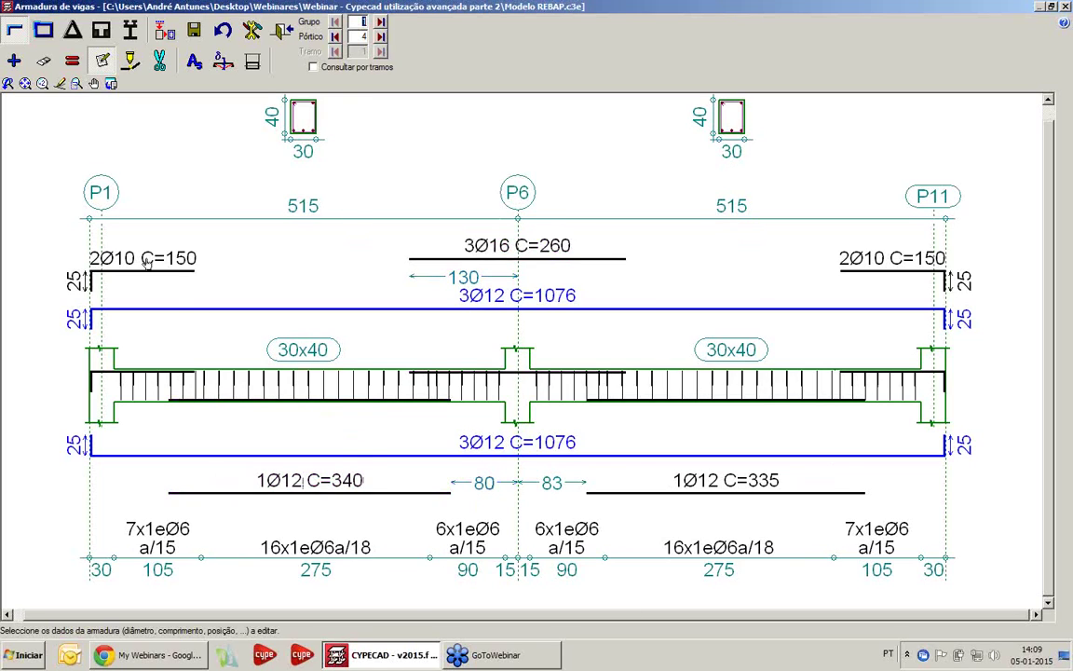
- Delete the two short lower 1Ø12 bars and the upper 2Ø10 C=150 end bars at P1 and P11
{"action": "left_click", "coordinate": [44, 60]}
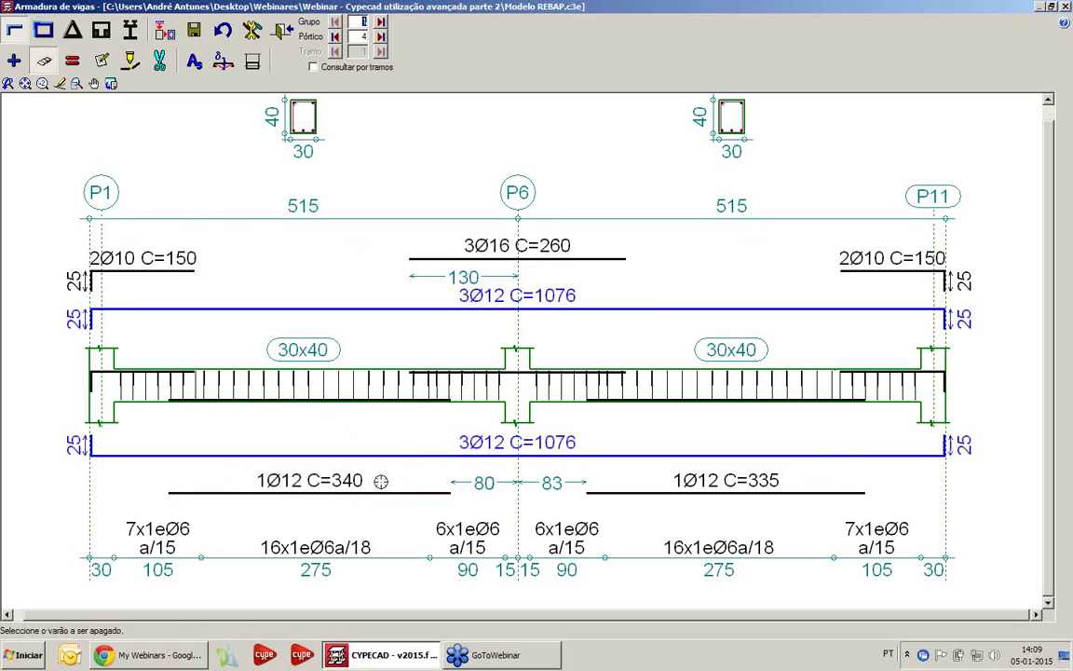
{"action": "left_click", "coordinate": [377, 488]}
{"action": "left_click", "coordinate": [704, 496]}
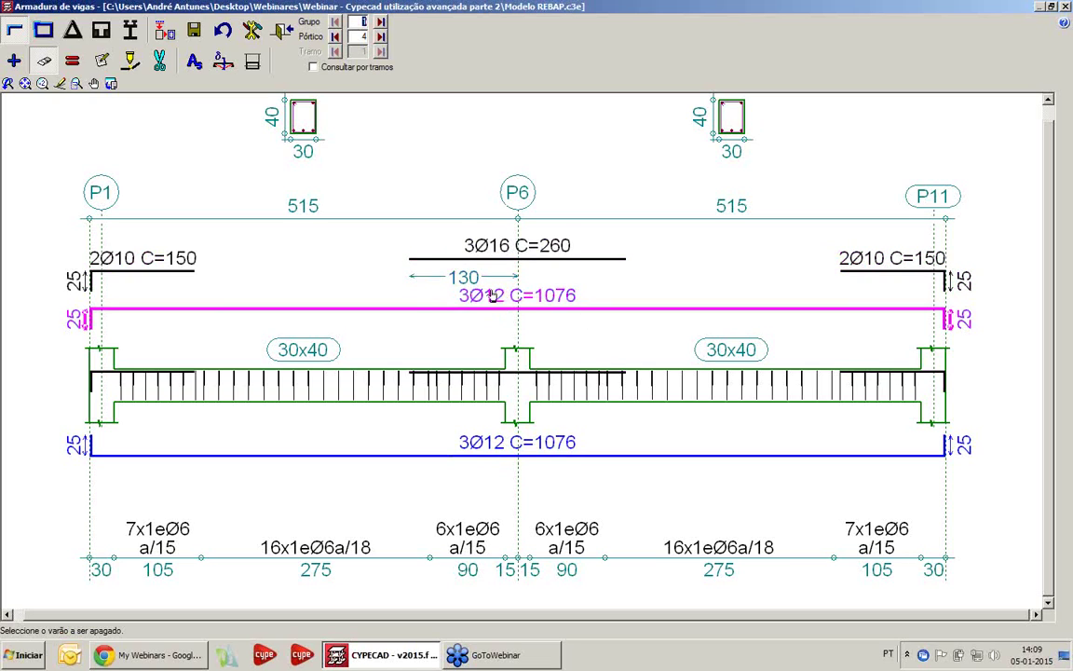
{"action": "left_click", "coordinate": [183, 269]}
{"action": "left_click", "coordinate": [870, 274]}
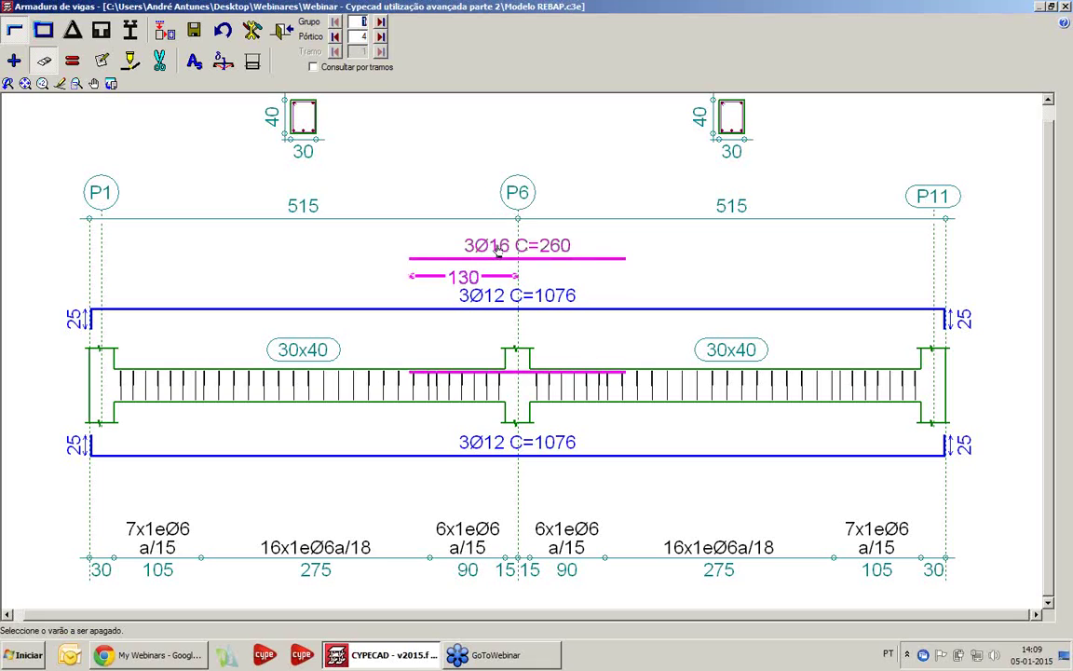
- Set the number of upper Ø16 bars over P6 to 2 and recheck the frame's reinforcement
{"action": "left_click", "coordinate": [102, 61]}
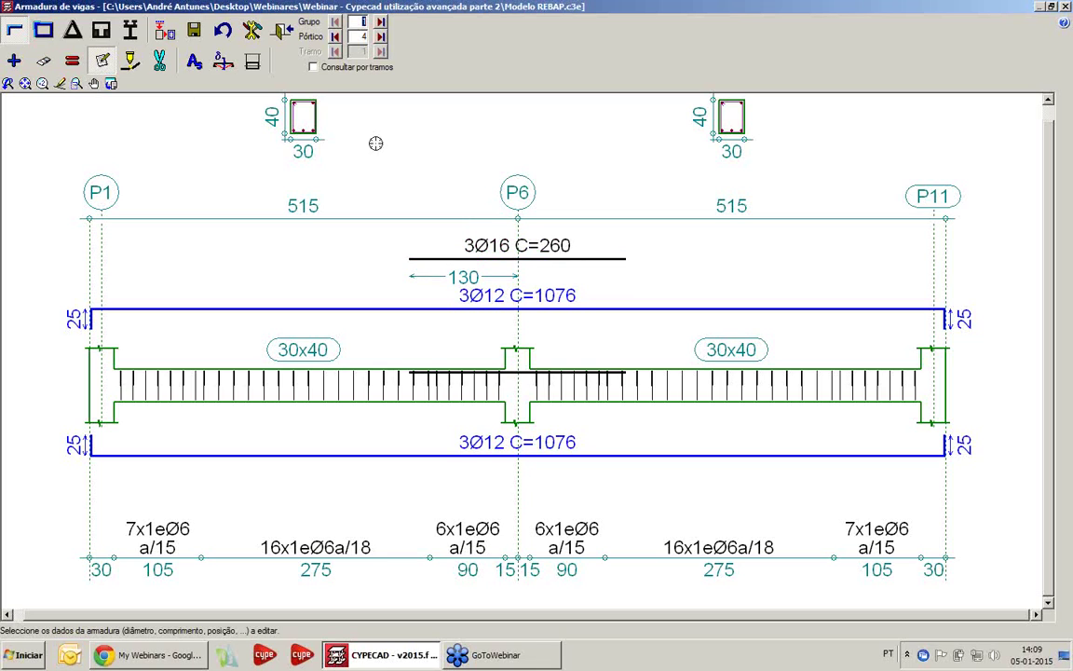
{"action": "left_click", "coordinate": [468, 246]}
{"action": "type", "text": "2"}
{"action": "key", "text": "Return"}
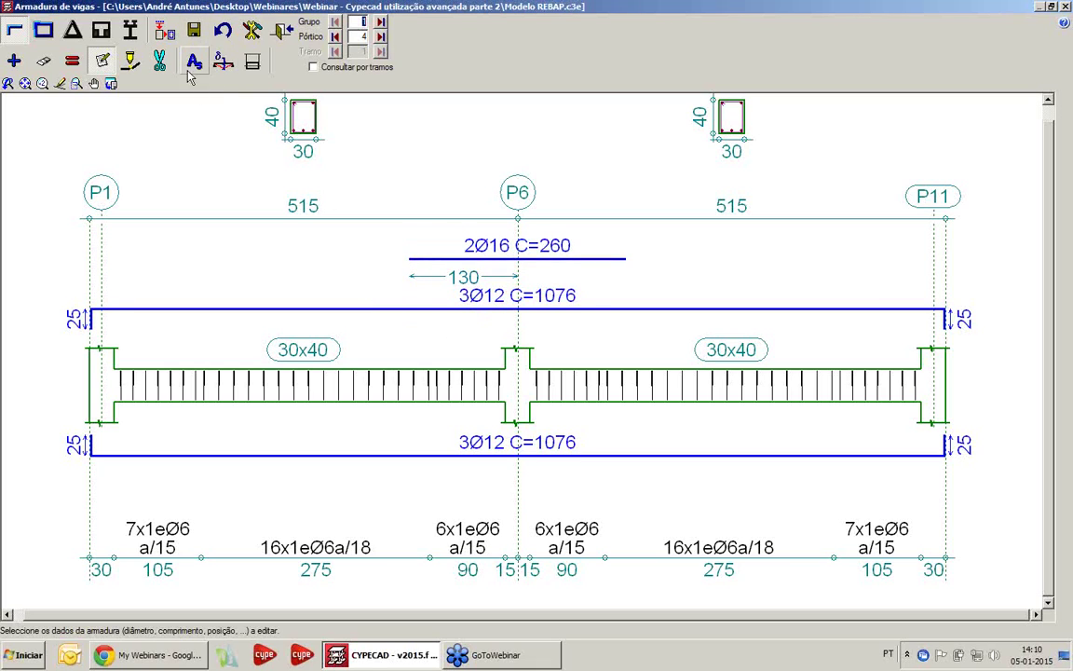
{"action": "left_click", "coordinate": [164, 34]}
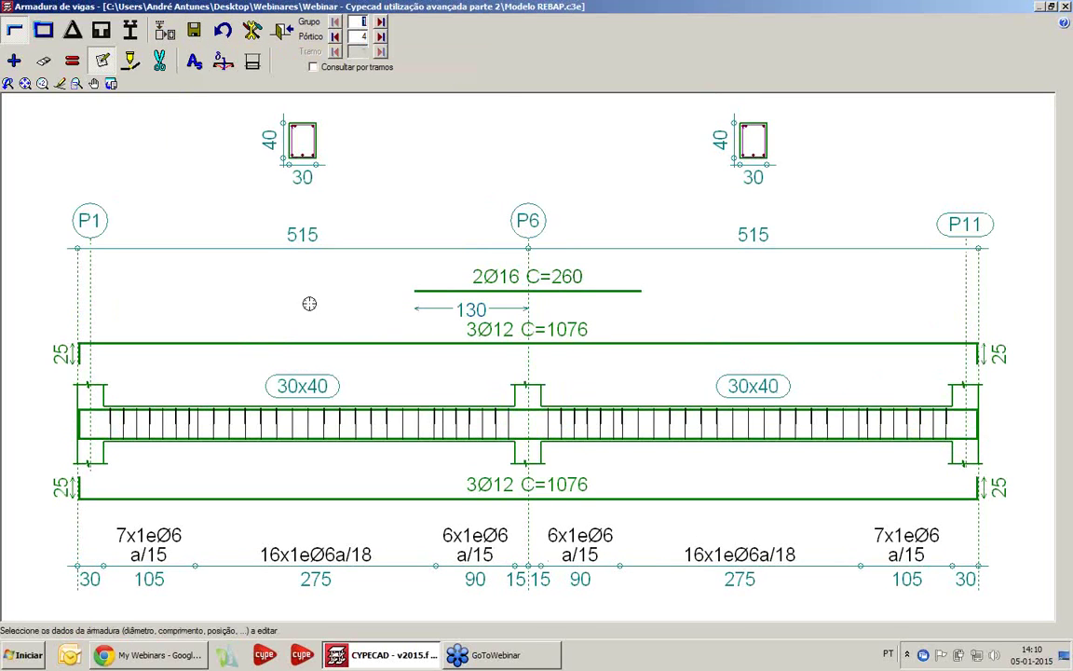
- Compare the required and actual reinforcement areas in both spans of the edited frame
{"action": "left_click", "coordinate": [195, 62]}
{"action": "left_click", "coordinate": [300, 284]}
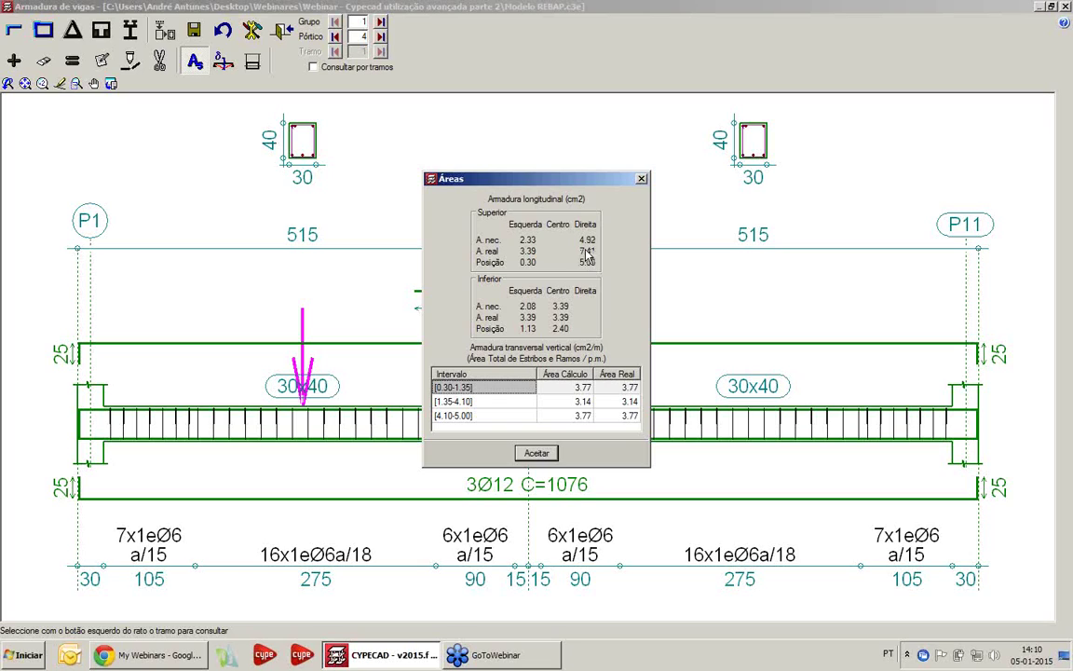
{"action": "left_click", "coordinate": [641, 179]}
{"action": "left_click", "coordinate": [720, 305]}
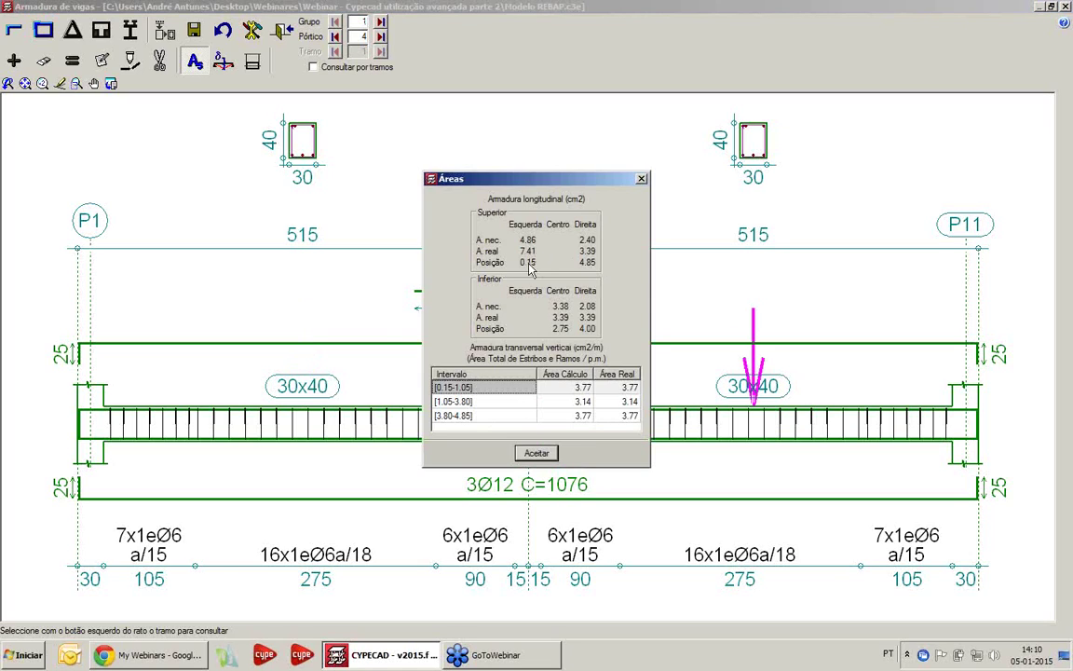
{"action": "left_click", "coordinate": [641, 179]}
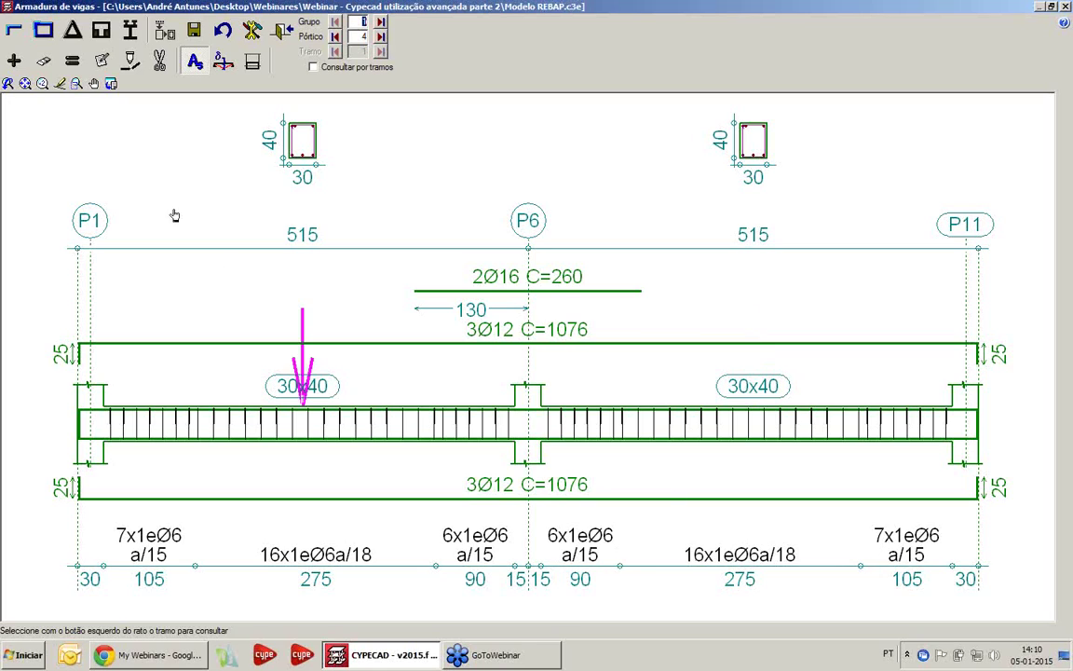
- Match the central stirrup zones of both spans to the 7x1eØ6 a/15 zone beside P1, equalizing stirrups, diameter and spacing
{"action": "left_click", "coordinate": [44, 31]}
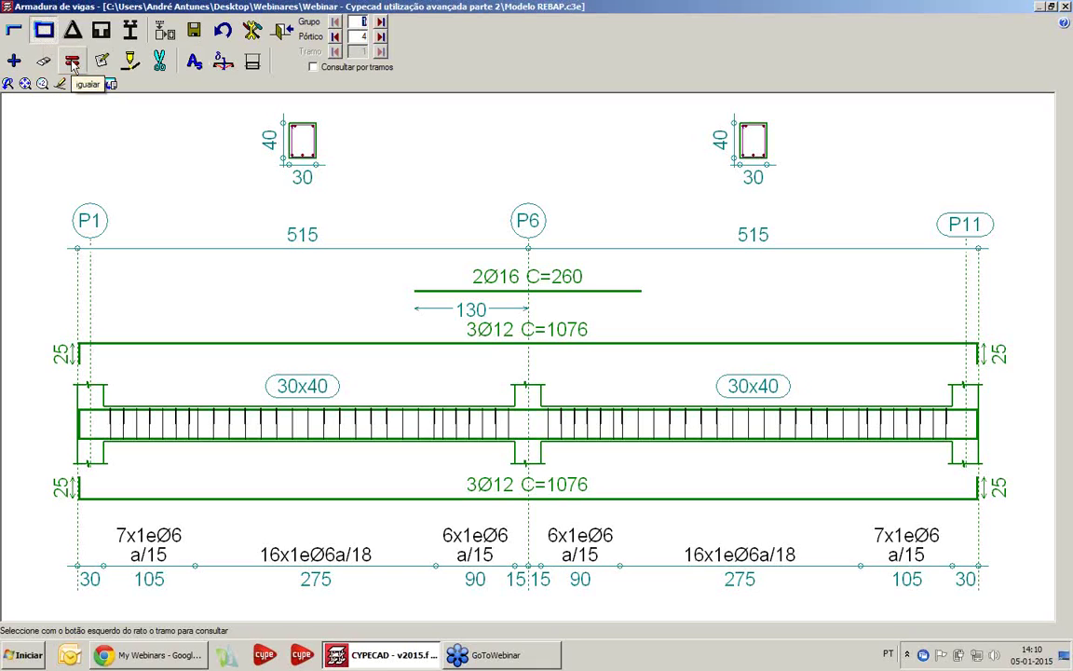
{"action": "left_click", "coordinate": [73, 61]}
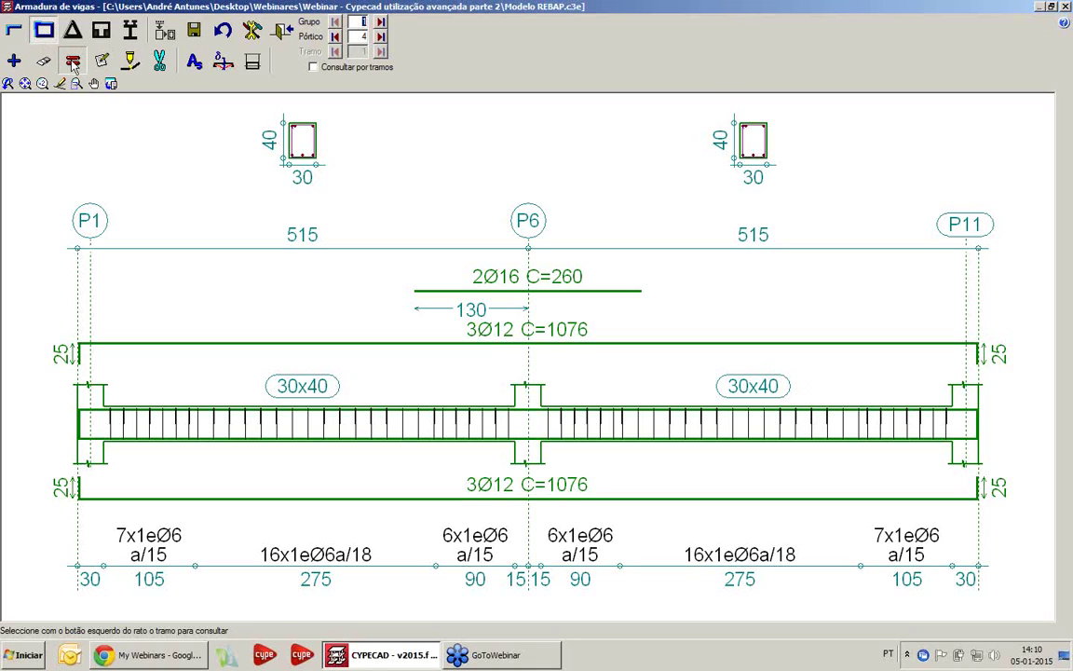
{"action": "left_click", "coordinate": [143, 540]}
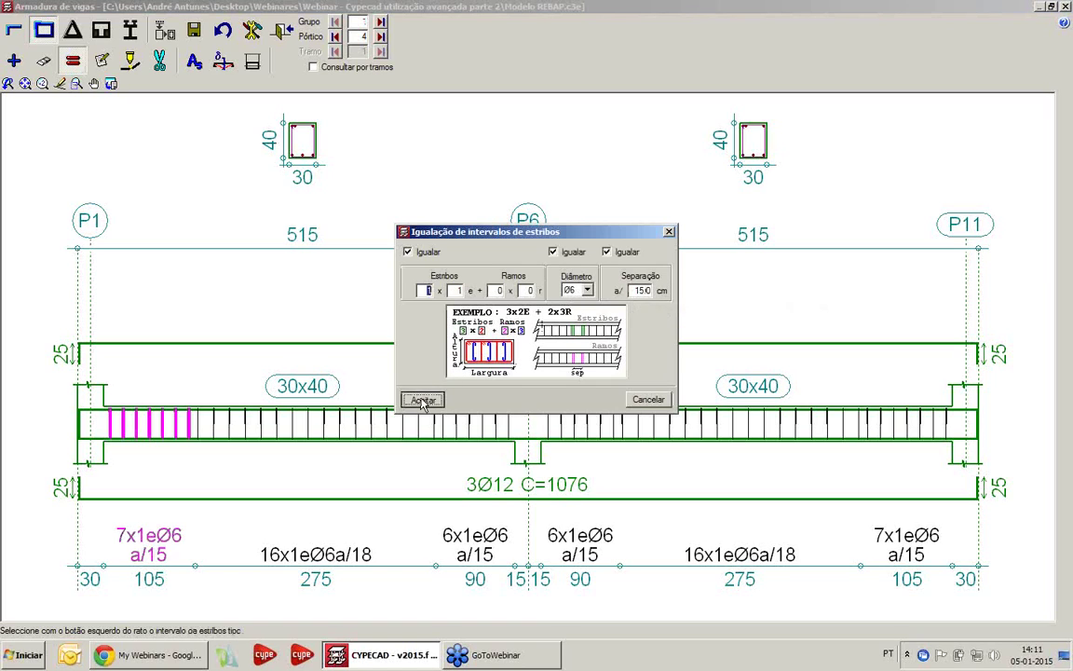
{"action": "key", "text": "Return"}
{"action": "left_click", "coordinate": [322, 564]}
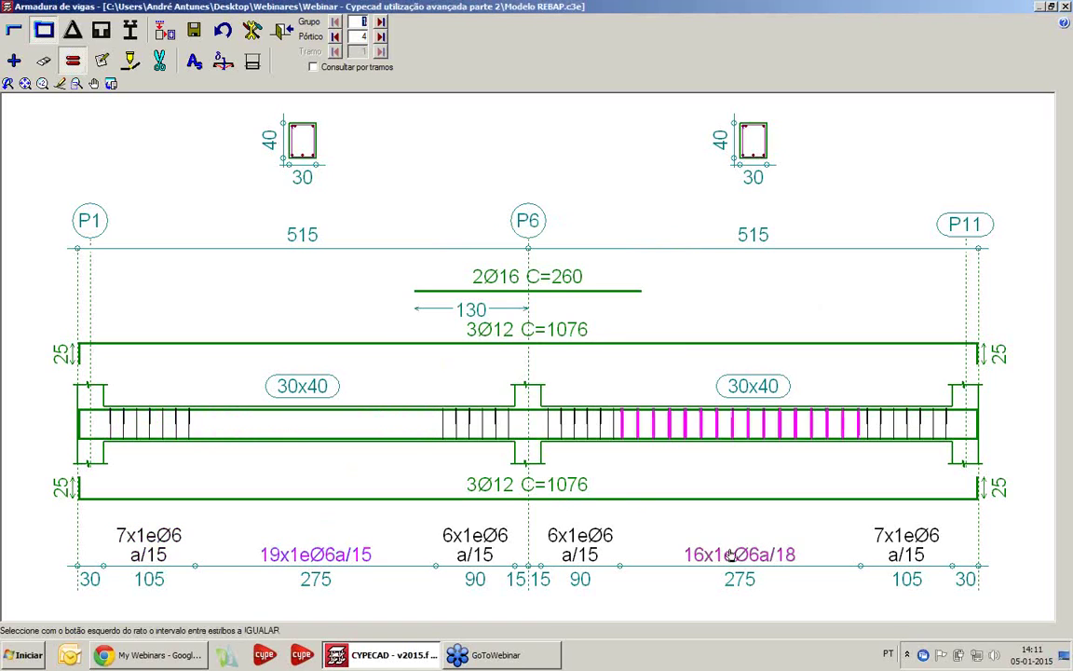
{"action": "left_click", "coordinate": [702, 566]}
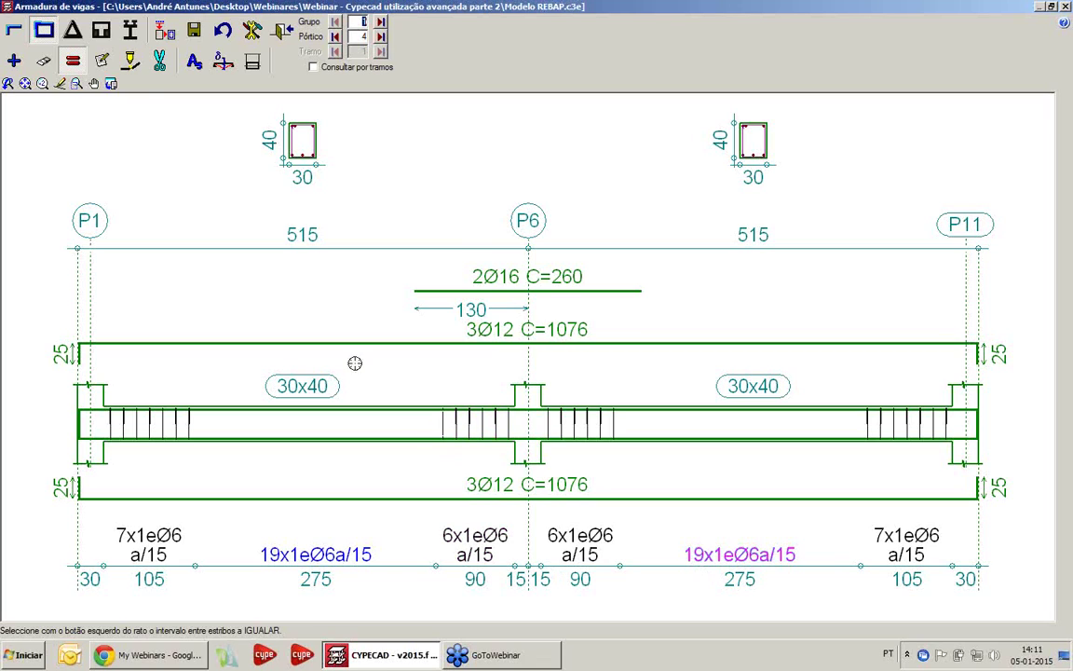
- Merge the end and central stirrup zones into one continuous zone in each of the spans P1–P6 and P6–P11
{"action": "left_click", "coordinate": [135, 67]}
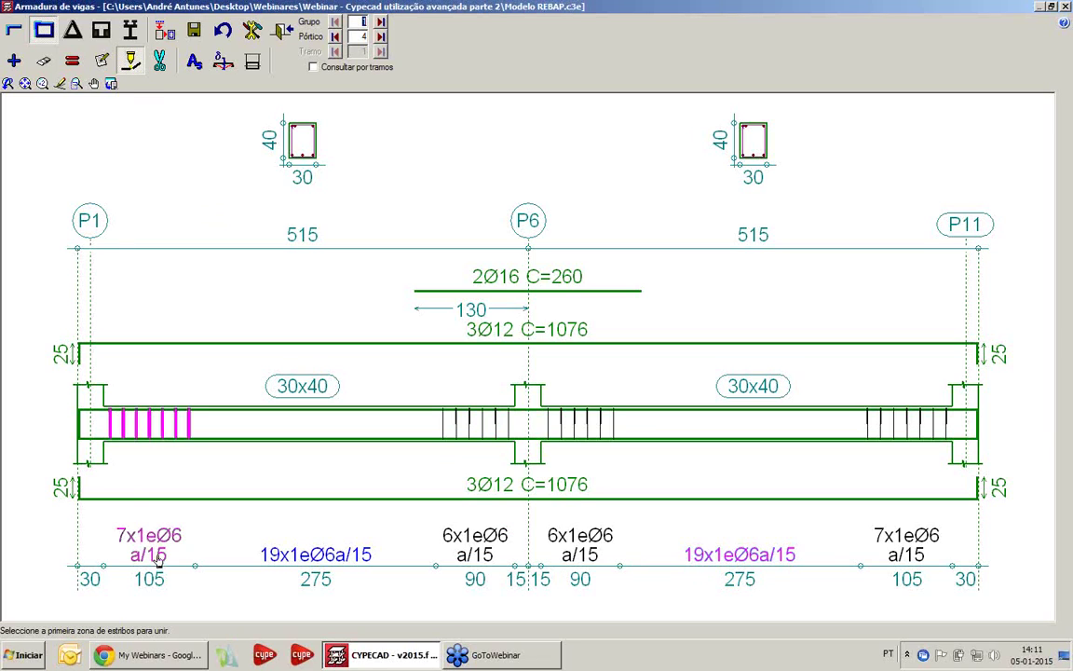
{"action": "left_click", "coordinate": [138, 494]}
{"action": "left_click", "coordinate": [289, 553]}
{"action": "left_click", "coordinate": [299, 553]}
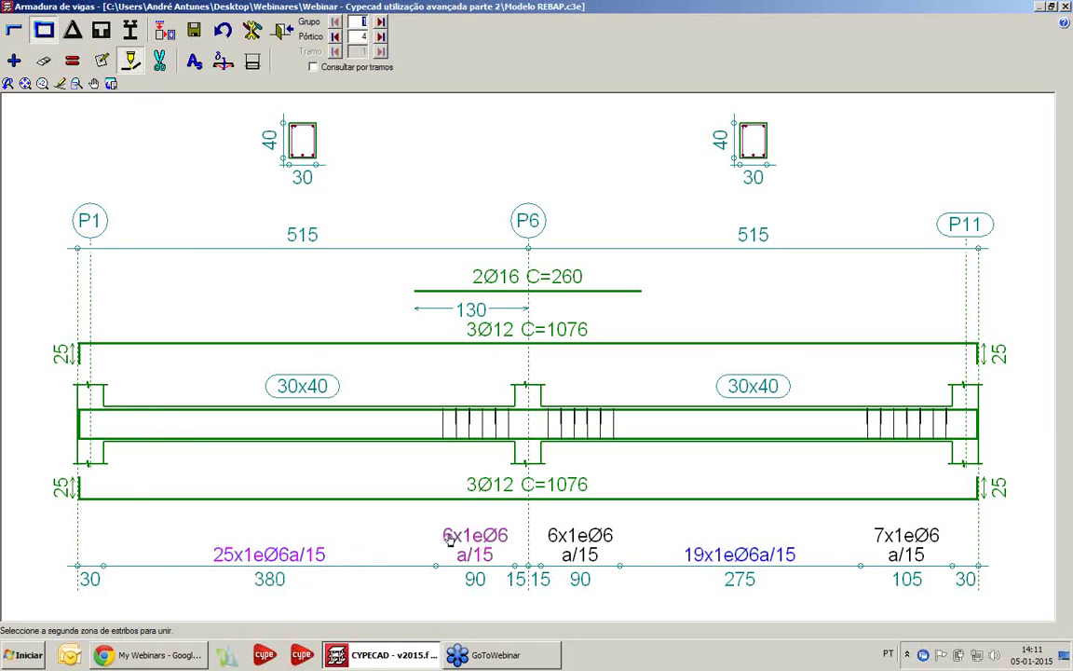
{"action": "left_click", "coordinate": [472, 550]}
{"action": "left_click", "coordinate": [590, 553]}
{"action": "left_click", "coordinate": [736, 553]}
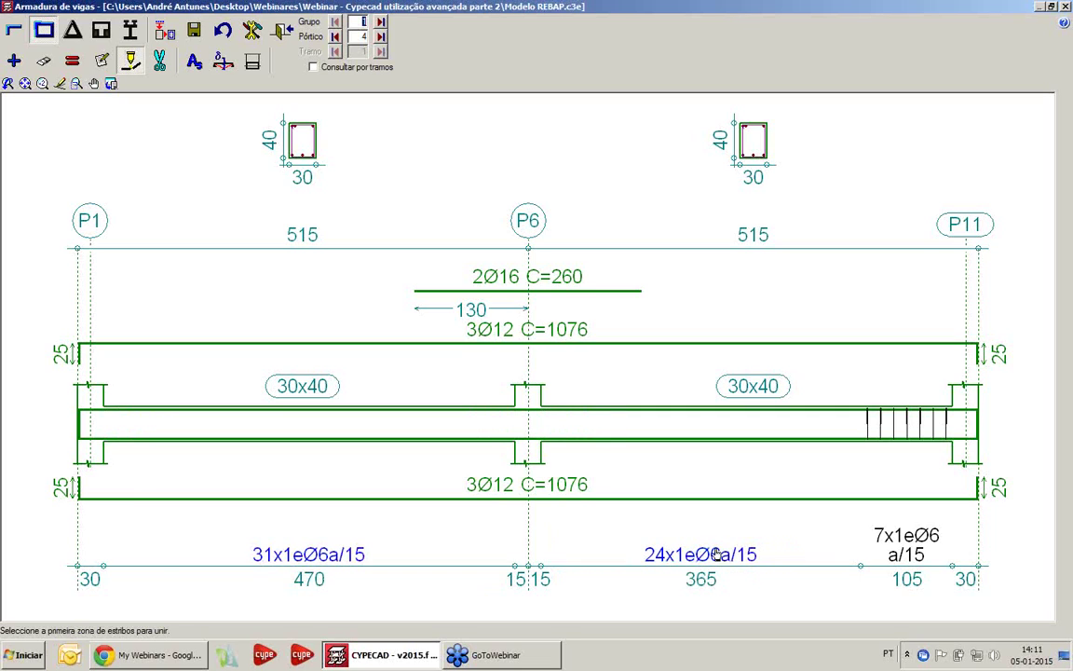
{"action": "left_click", "coordinate": [729, 553]}
{"action": "left_click", "coordinate": [895, 557]}
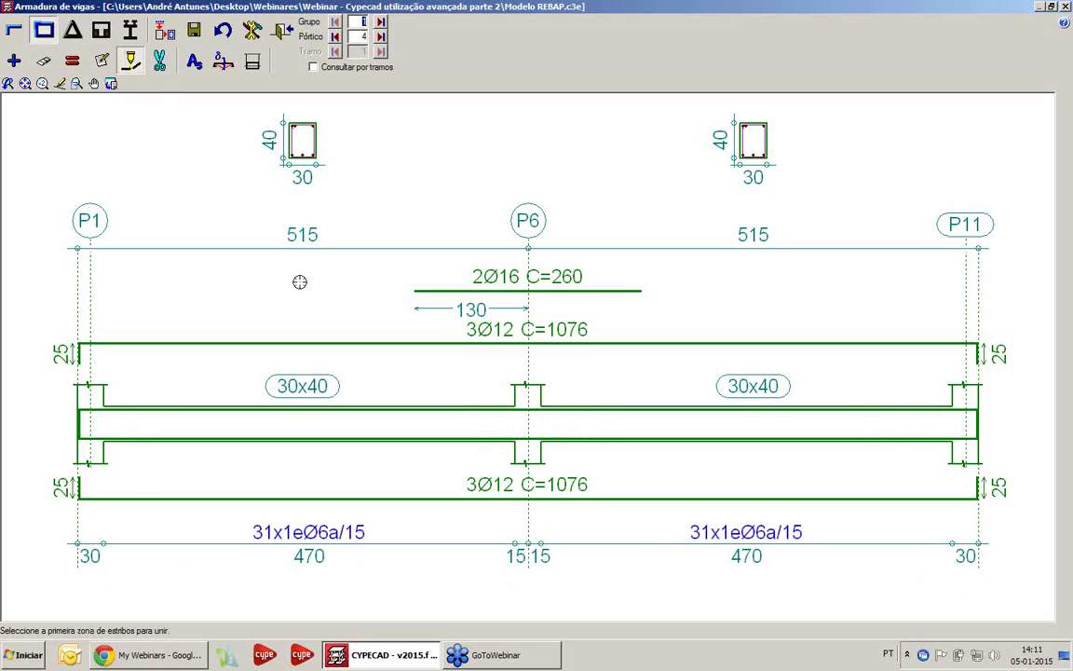
- Update the frame's reinforcement drawing and close the beam reinforcement editor, saving the changes to the frame
{"action": "left_click", "coordinate": [164, 35]}
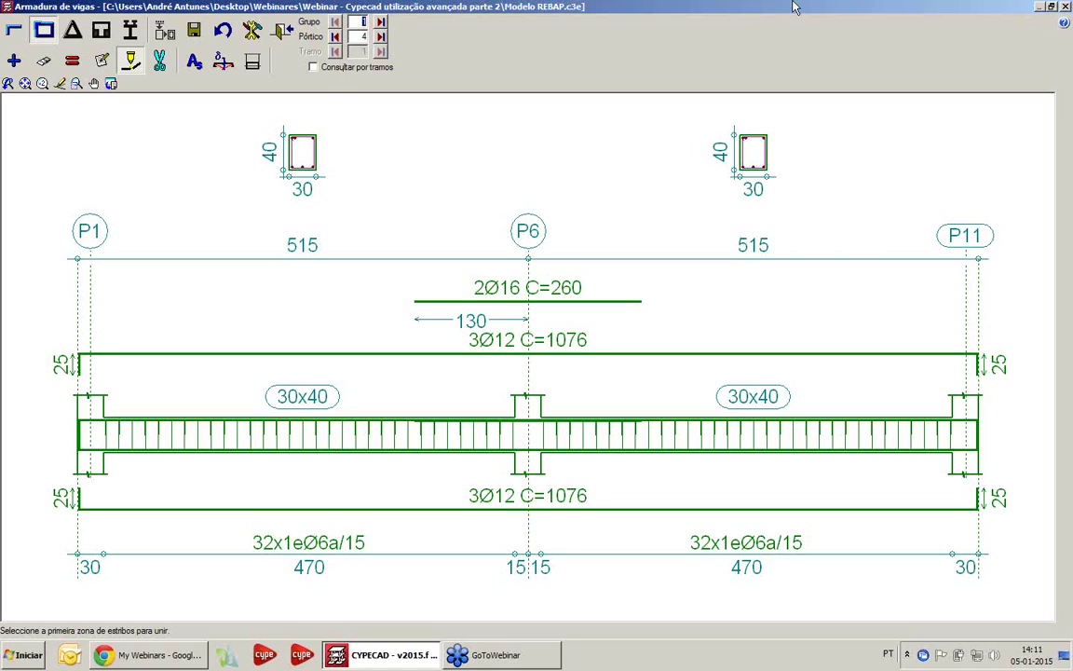
{"action": "left_click", "coordinate": [1066, 6]}
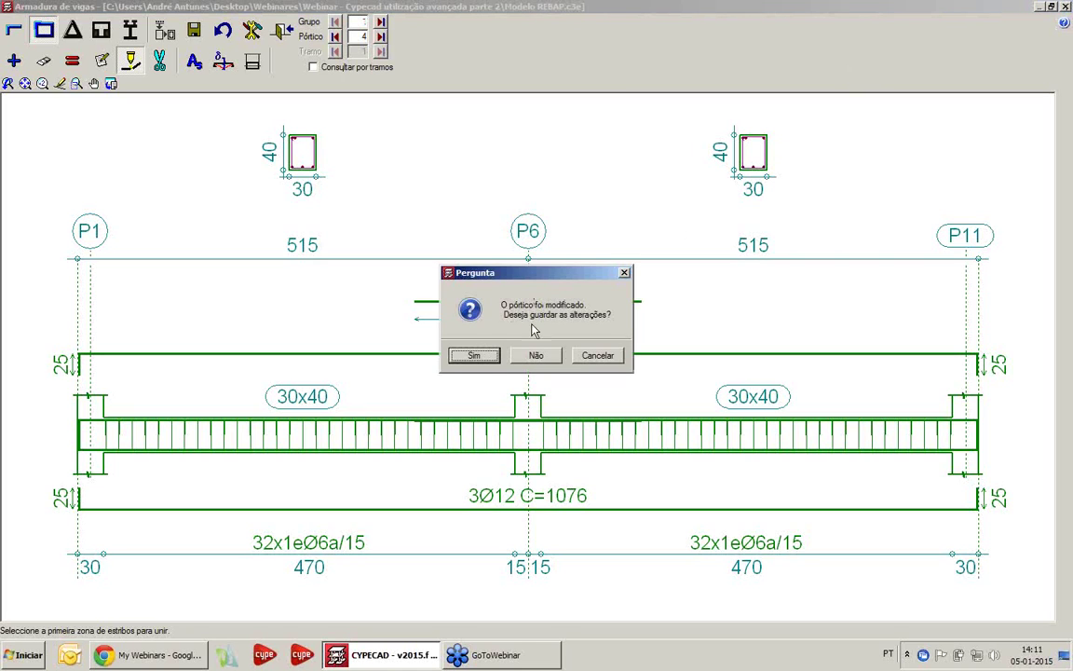
{"action": "left_click", "coordinate": [474, 355]}
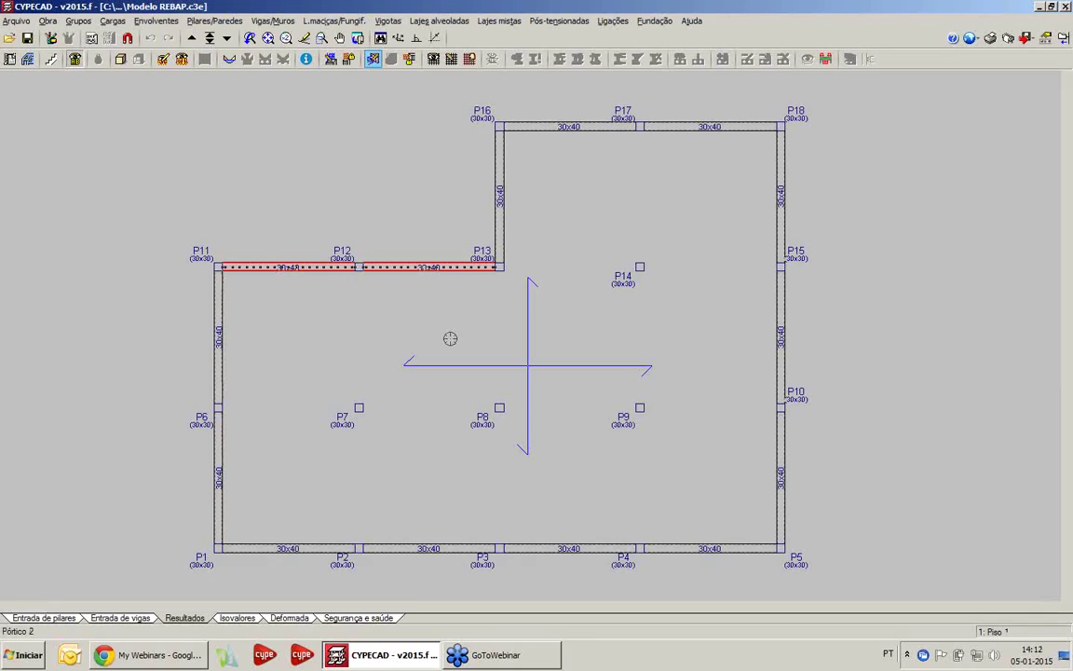
- Open the dimension and reinforcement editing of column P1, accepting the notice that it is the group's type column
{"action": "scroll", "coordinate": [450, 338], "scroll_direction": "down", "scroll_amount": 2}
{"action": "middle_click_drag", "start_coordinate": [450, 339], "coordinate": [441, 335]}
{"action": "scroll", "coordinate": [414, 378], "scroll_direction": "up", "scroll_amount": 1}
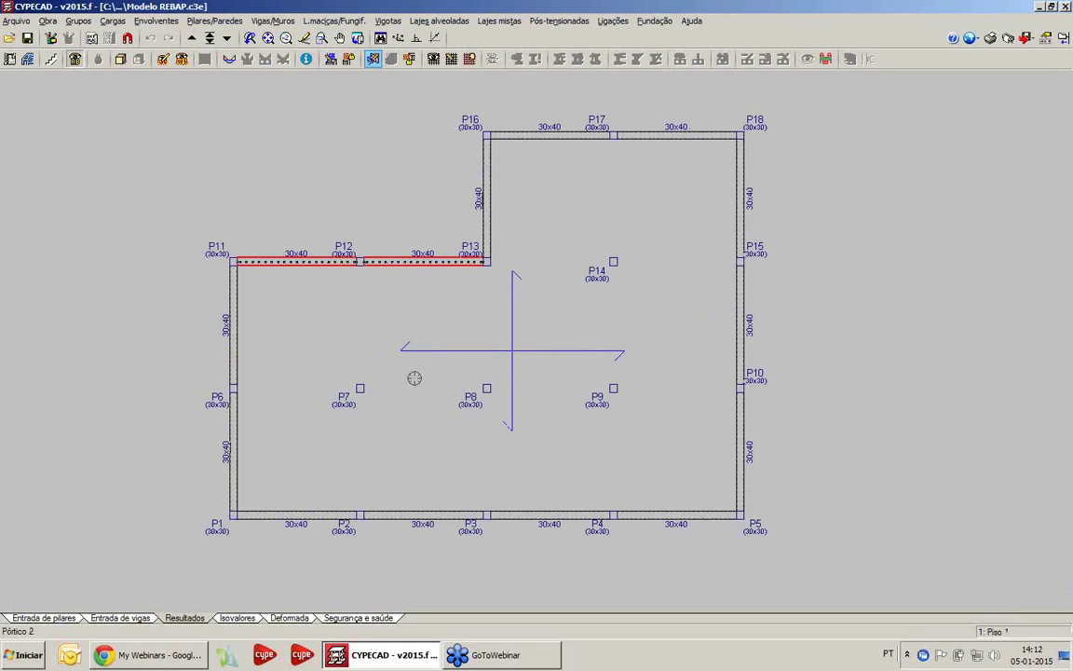
{"action": "left_click", "coordinate": [332, 59]}
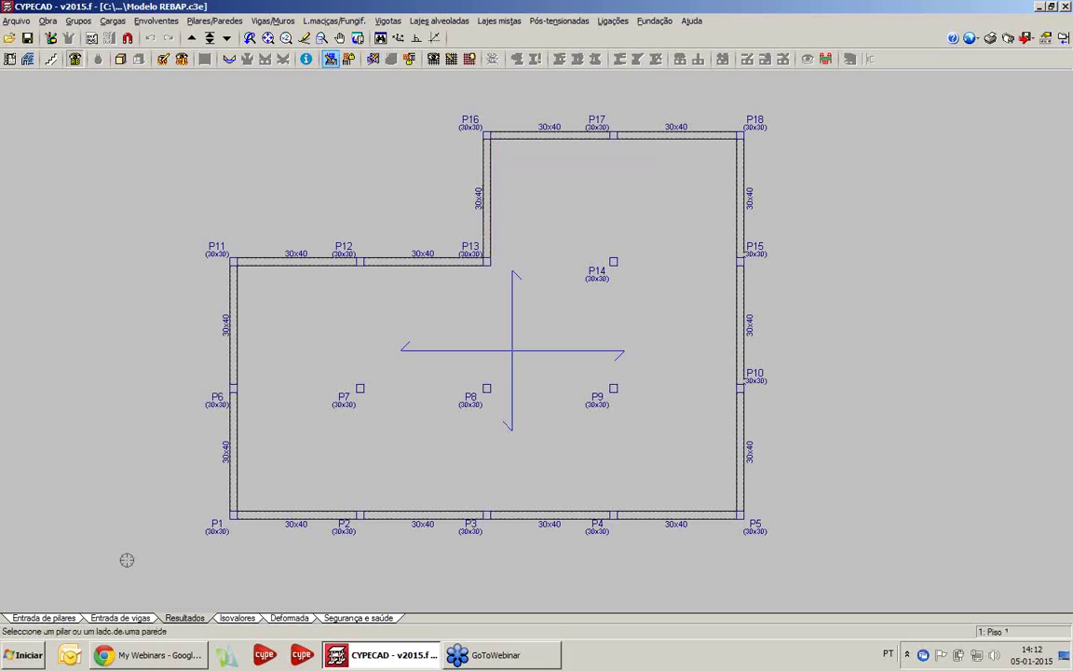
{"action": "left_click", "coordinate": [226, 520]}
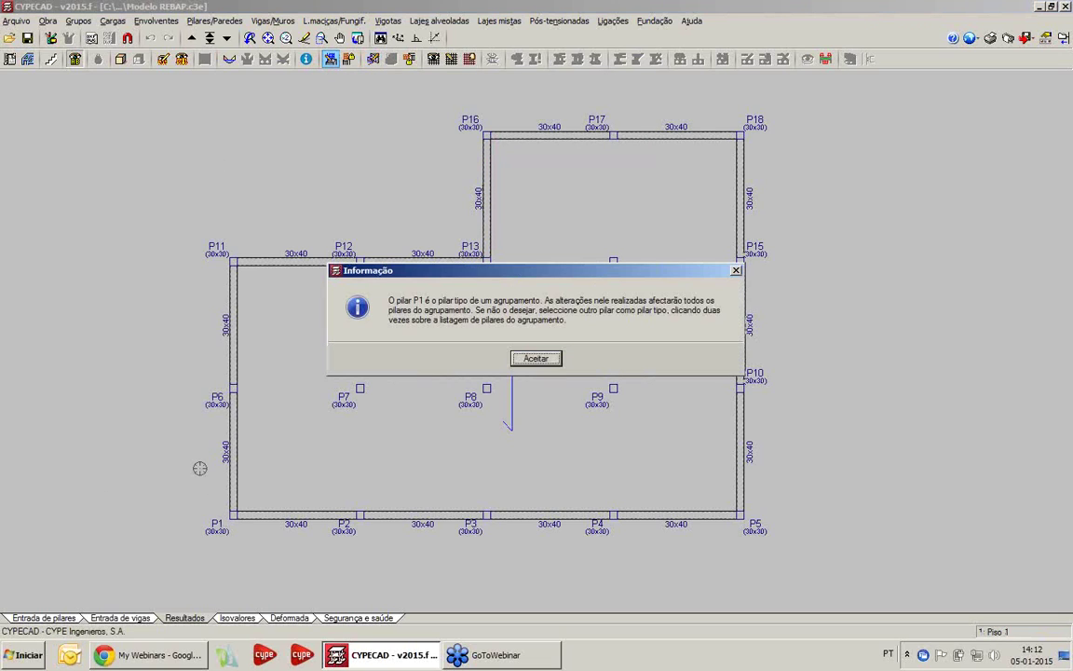
{"action": "key", "text": "Return"}
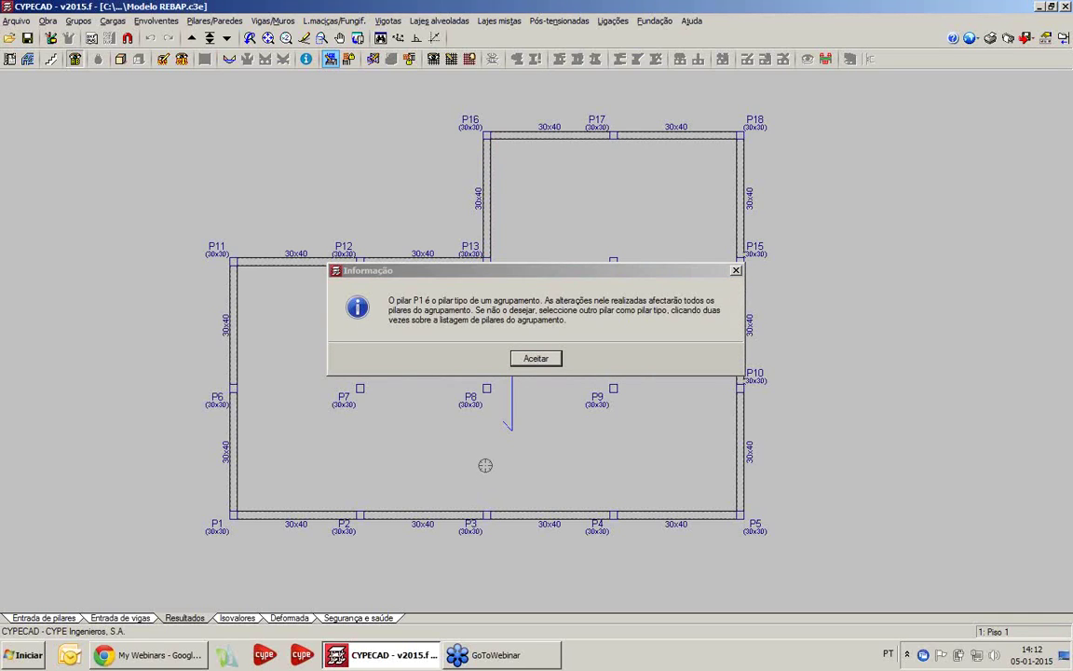
{"action": "left_click", "coordinate": [537, 359]}
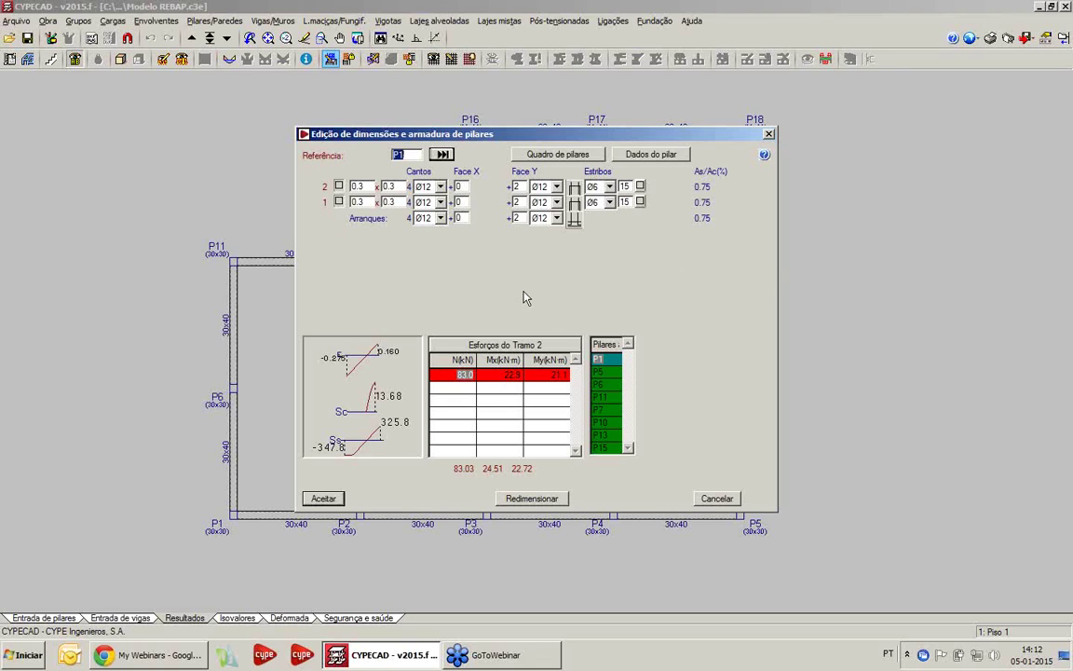
- Review the corner bar diameters available for both column levels and the starters, and view the level 2 stirrup layout
{"action": "left_click", "coordinate": [442, 187]}
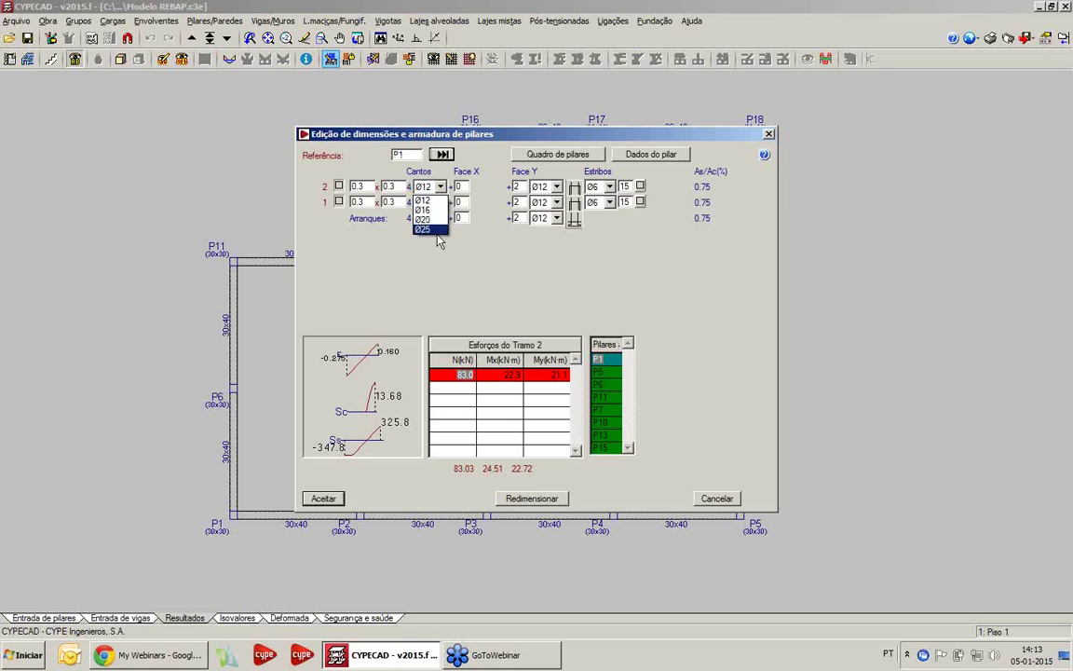
{"action": "left_click", "coordinate": [433, 199]}
{"action": "left_click", "coordinate": [441, 204]}
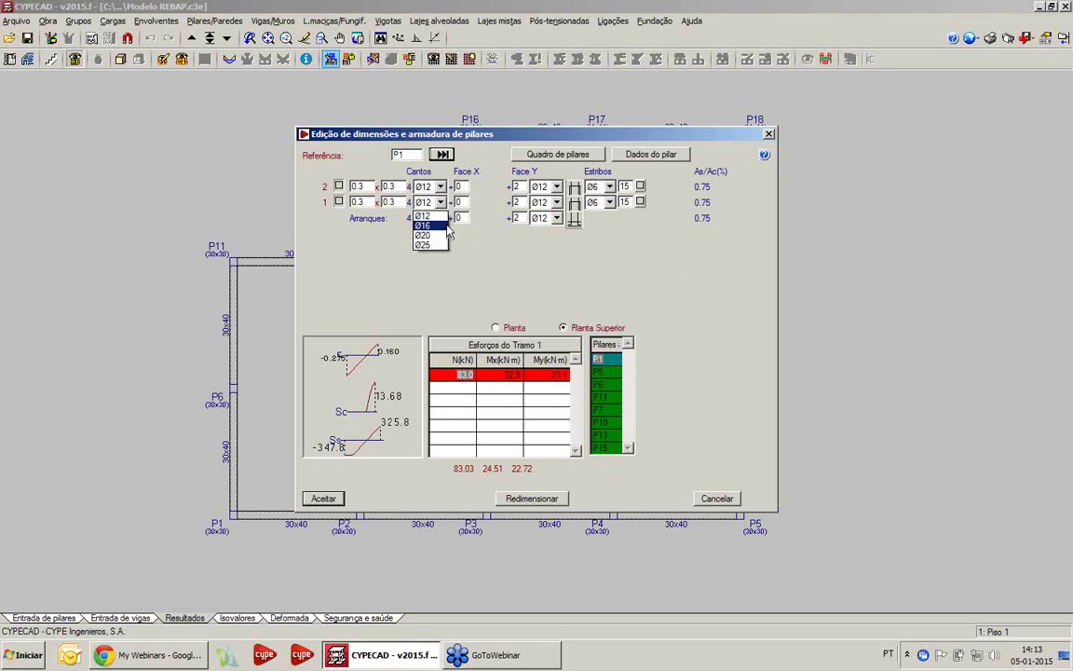
{"action": "left_click", "coordinate": [434, 216]}
{"action": "left_click", "coordinate": [440, 218]}
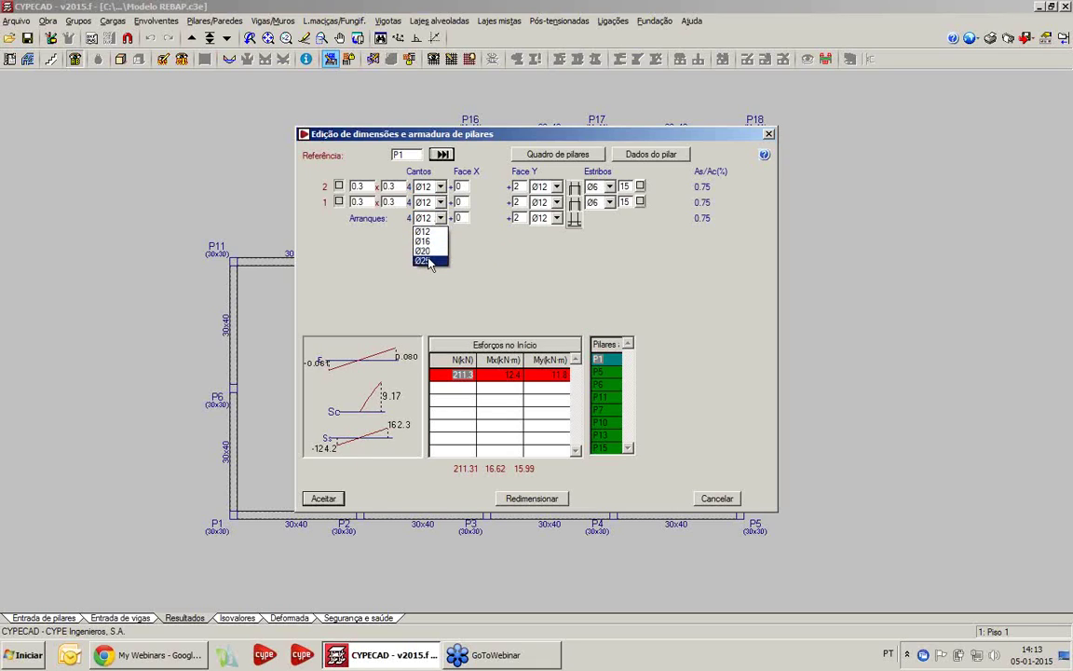
{"action": "left_click", "coordinate": [472, 261]}
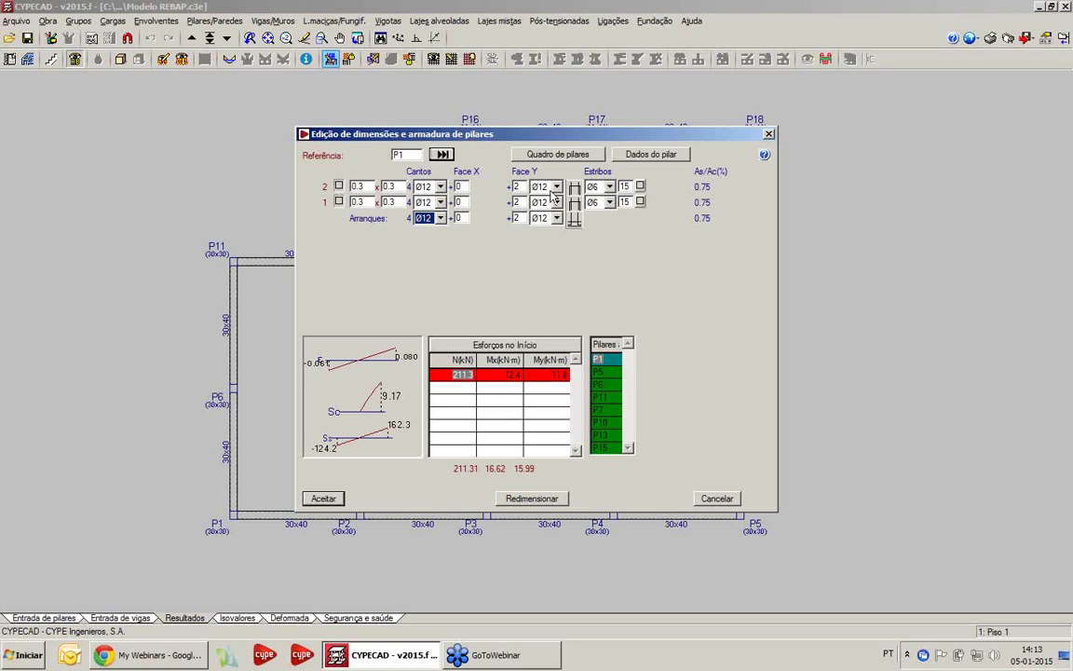
{"action": "left_click", "coordinate": [640, 187]}
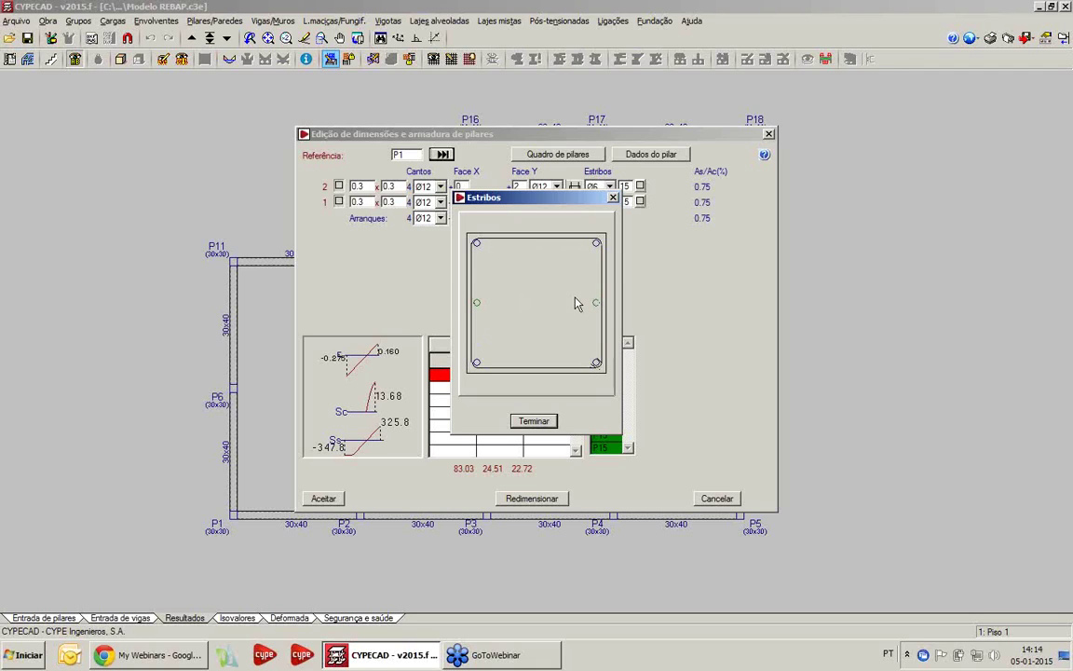
{"action": "left_click", "coordinate": [613, 198]}
- Set the Face Y bars to 4 Ø12 at levels 2 and 1 and the starters, and view the level 2 stirrup layout
{"action": "left_click", "coordinate": [541, 186]}
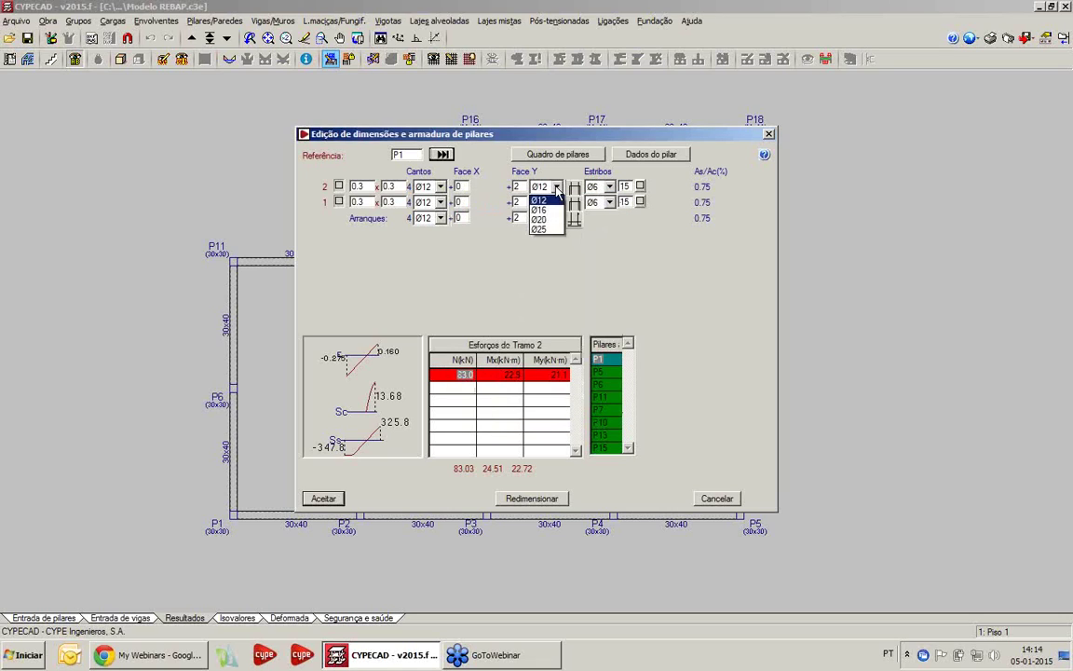
{"action": "left_click", "coordinate": [535, 193]}
{"action": "left_click_drag", "start_coordinate": [521, 189], "coordinate": [520, 220]}
{"action": "type", "text": "444"}
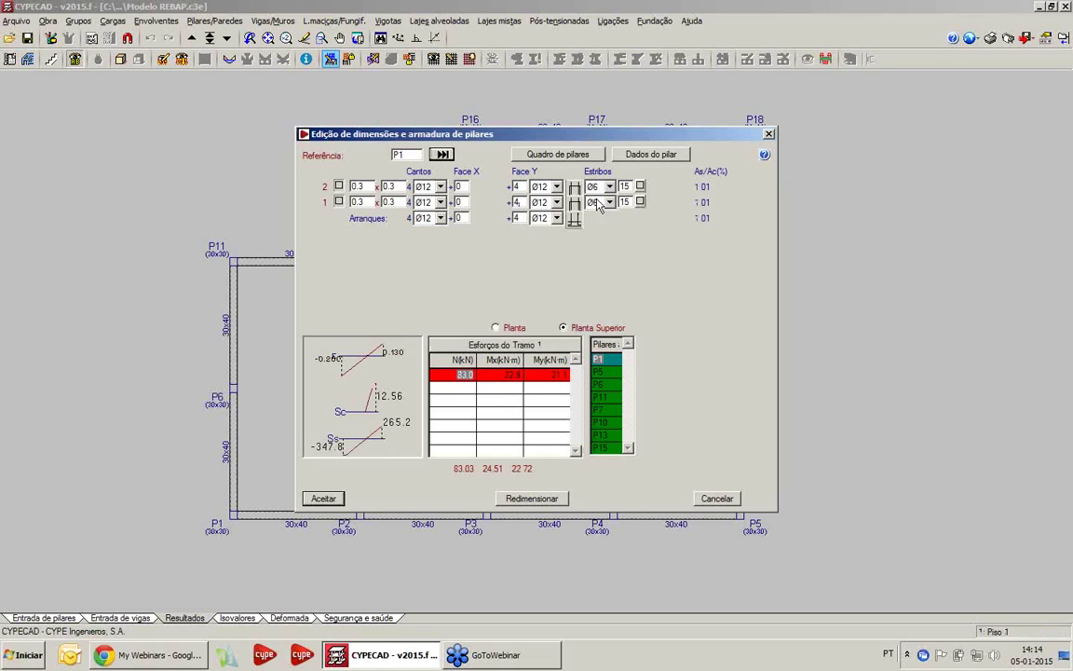
{"action": "left_click", "coordinate": [640, 188]}
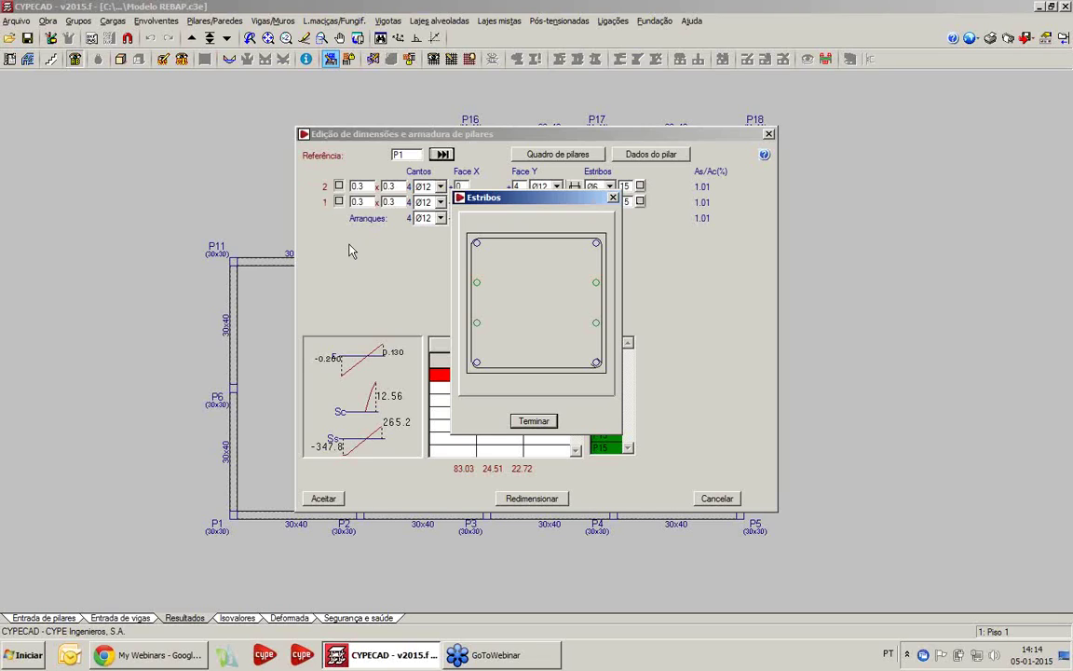
{"action": "left_click", "coordinate": [613, 198]}
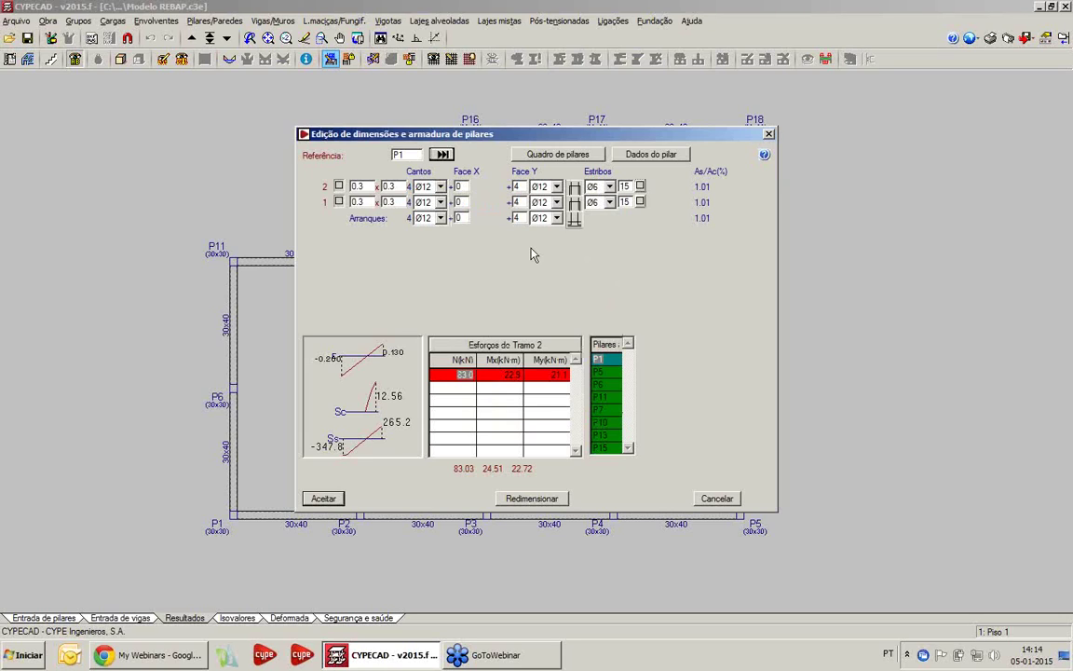
- Restore the Face Y bars to 2 at both levels and the starters, and close the column editor
{"action": "left_click", "coordinate": [518, 186]}
{"action": "type", "text": "2"}
{"action": "left_click", "coordinate": [521, 204]}
{"action": "type", "text": "2"}
{"action": "left_click", "coordinate": [520, 217]}
{"action": "type", "text": "2"}
{"action": "left_click", "coordinate": [522, 203]}
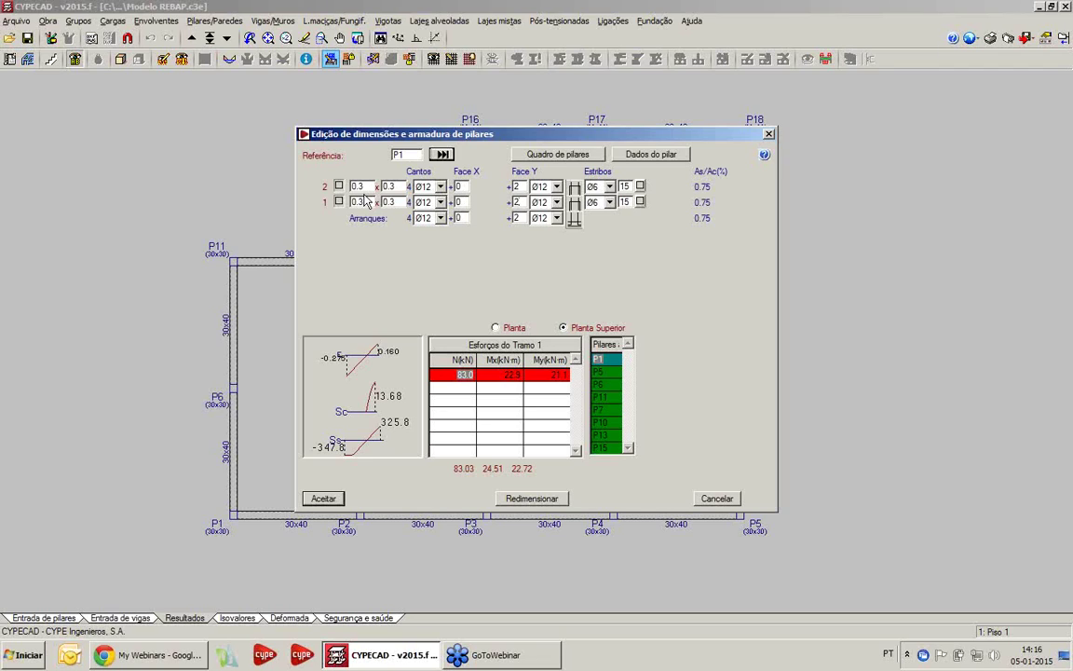
{"action": "left_click", "coordinate": [769, 134]}
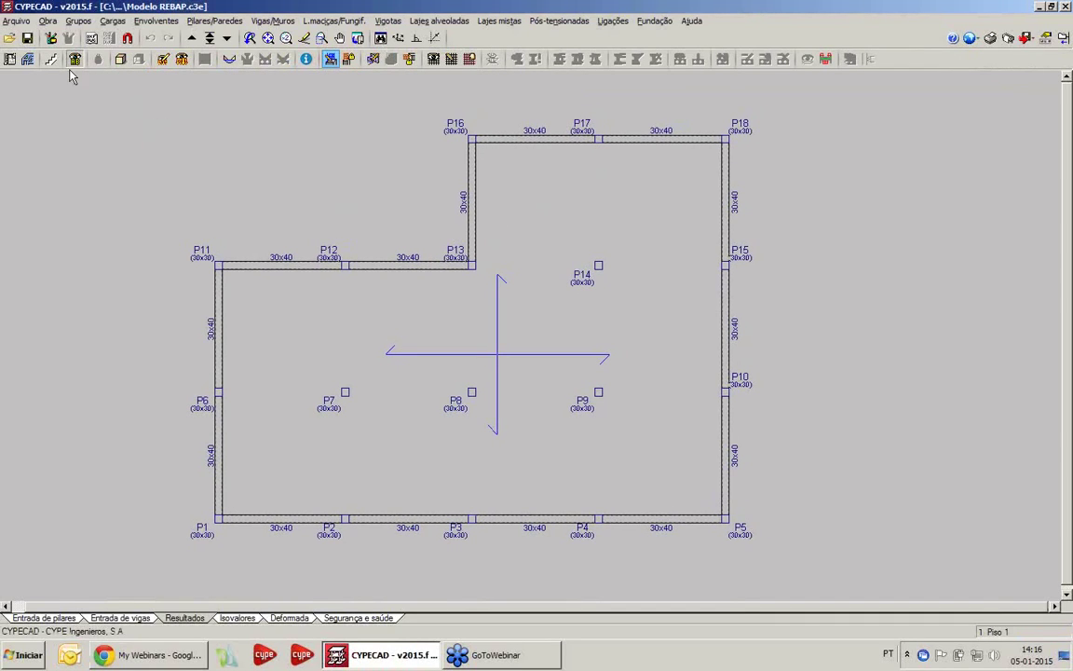
- Open the project Modelo EC from the file manager and close its calculation errors report
{"action": "left_click", "coordinate": [16, 20]}
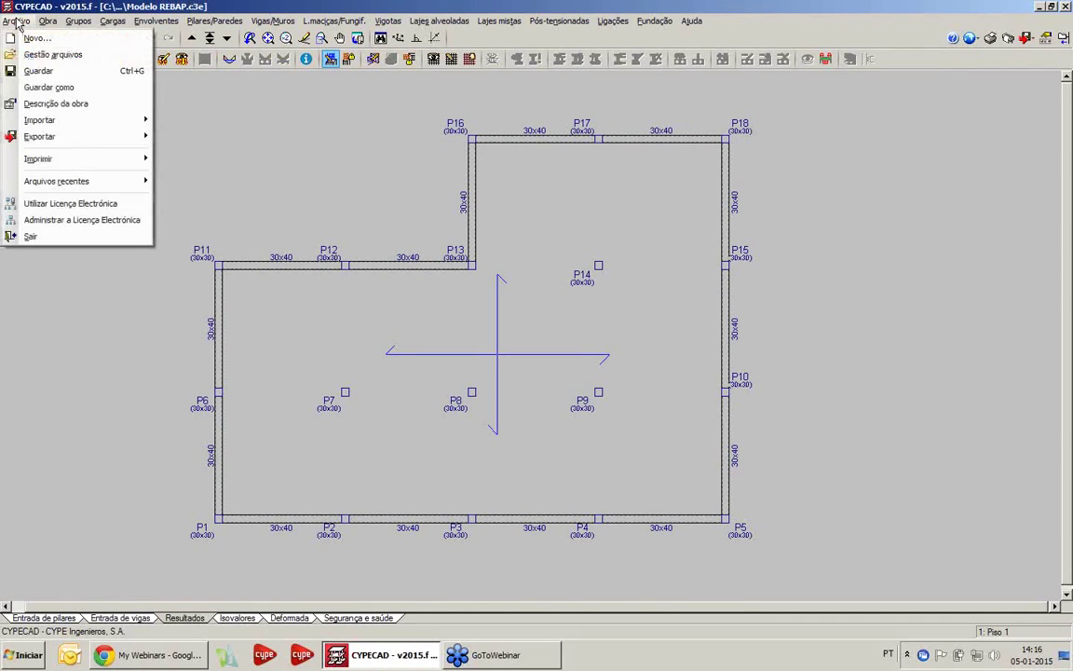
{"action": "left_click", "coordinate": [61, 56]}
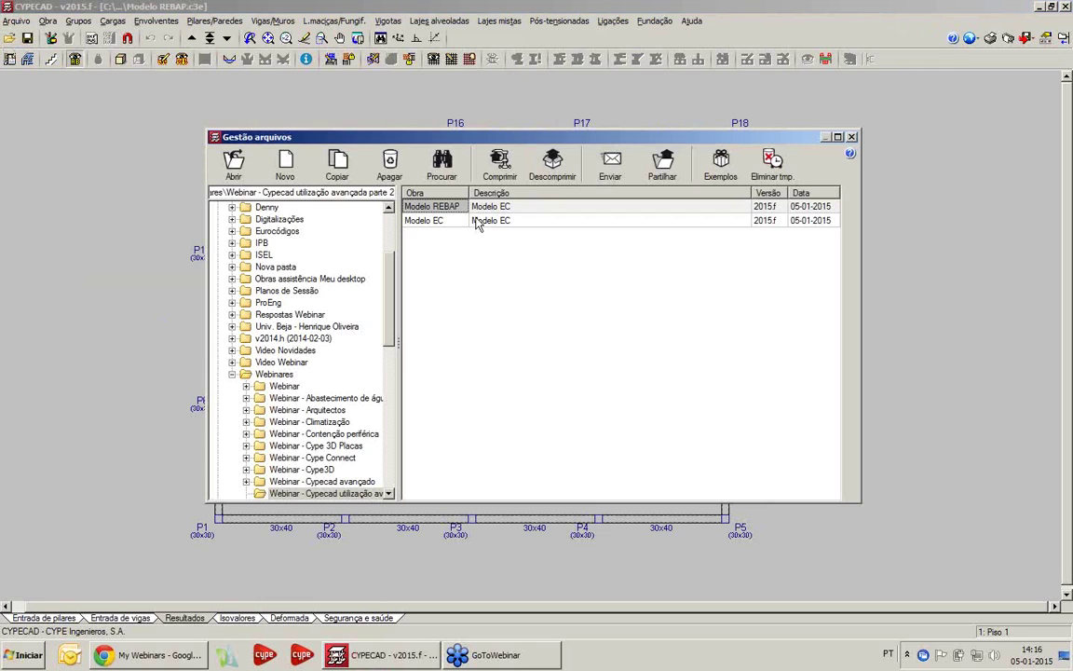
{"action": "double_click", "coordinate": [433, 223]}
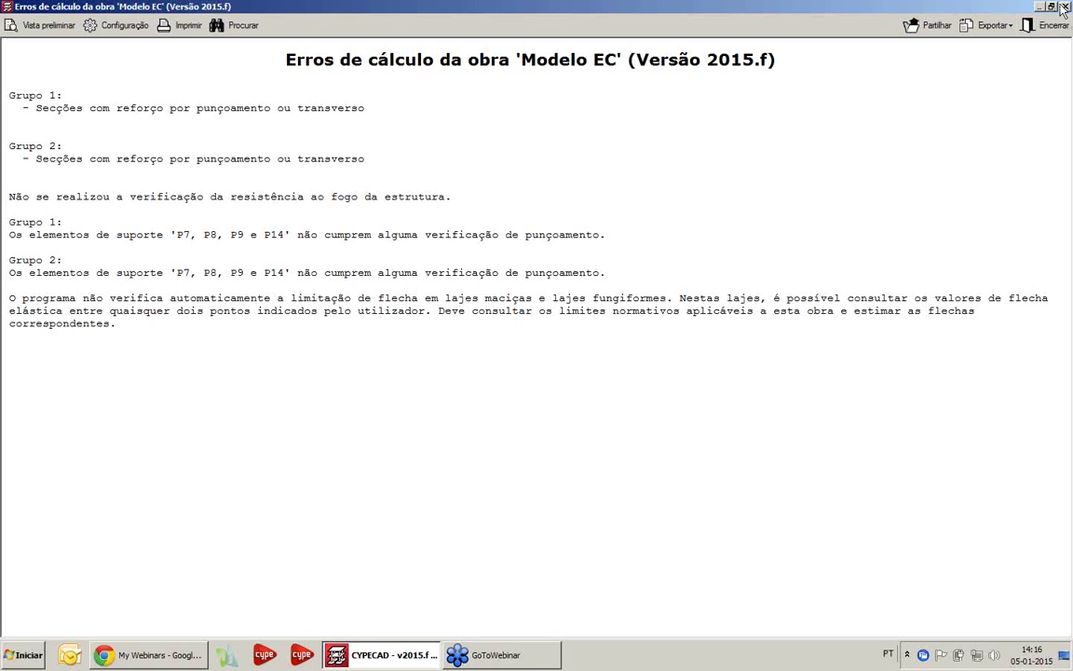
{"action": "left_click", "coordinate": [1064, 8]}
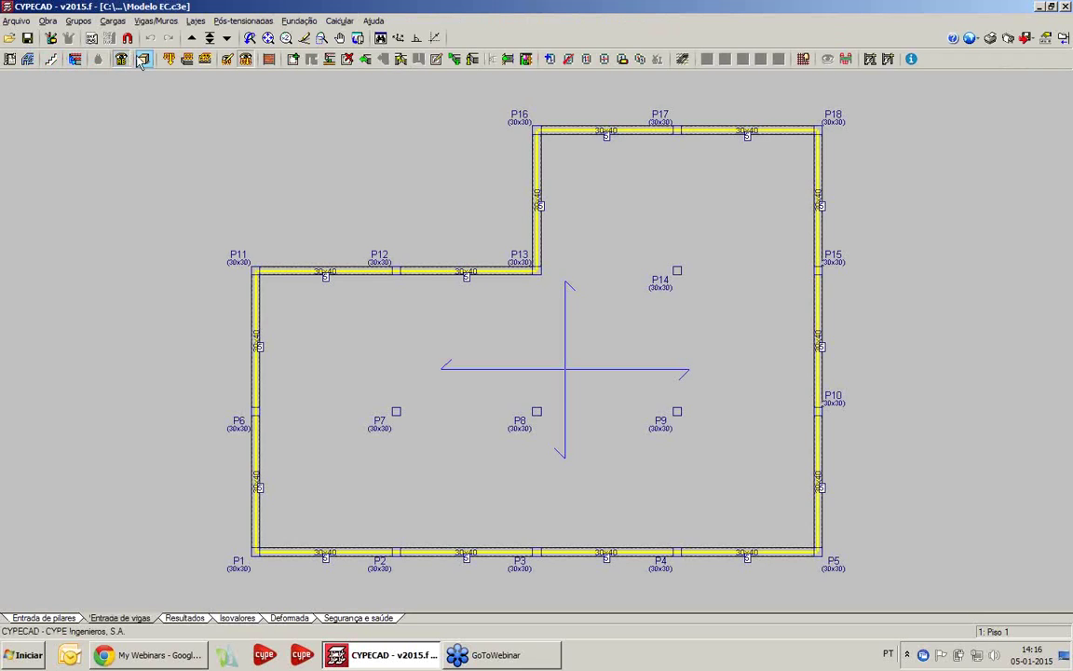
- Examine the 3D model of the Modelo EC structure from a rotated view and close it
{"action": "left_click", "coordinate": [143, 59]}
{"action": "left_click_drag", "start_coordinate": [508, 400], "coordinate": [554, 410]}
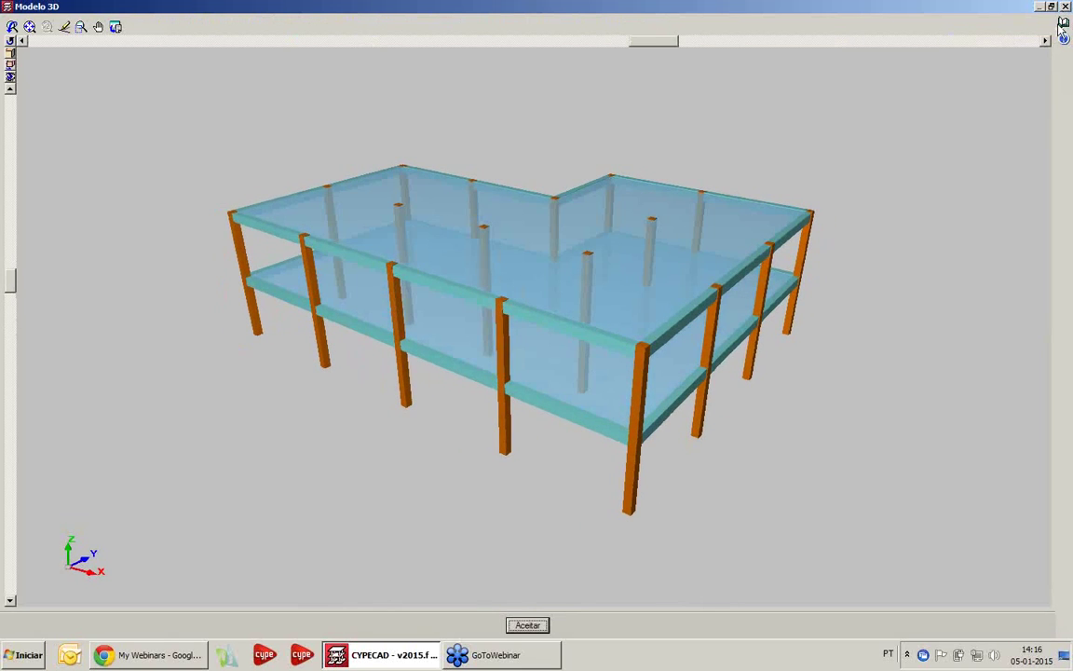
{"action": "left_click", "coordinate": [1065, 6]}
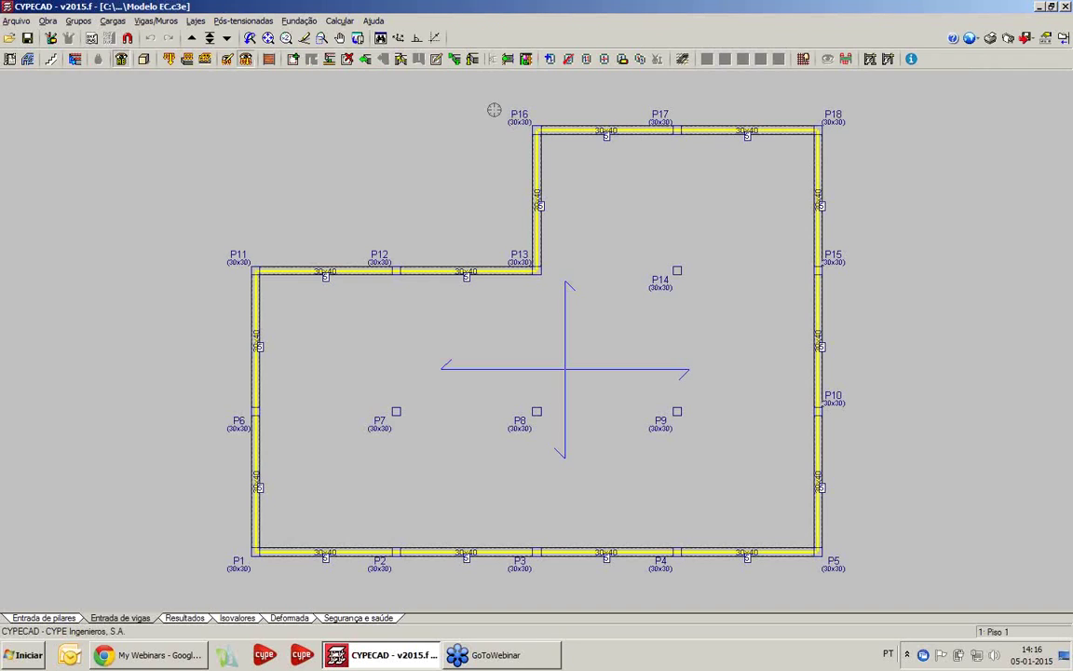
- Open the general project data of Modelo EC
{"action": "left_click", "coordinate": [48, 21]}
{"action": "left_click", "coordinate": [75, 36]}
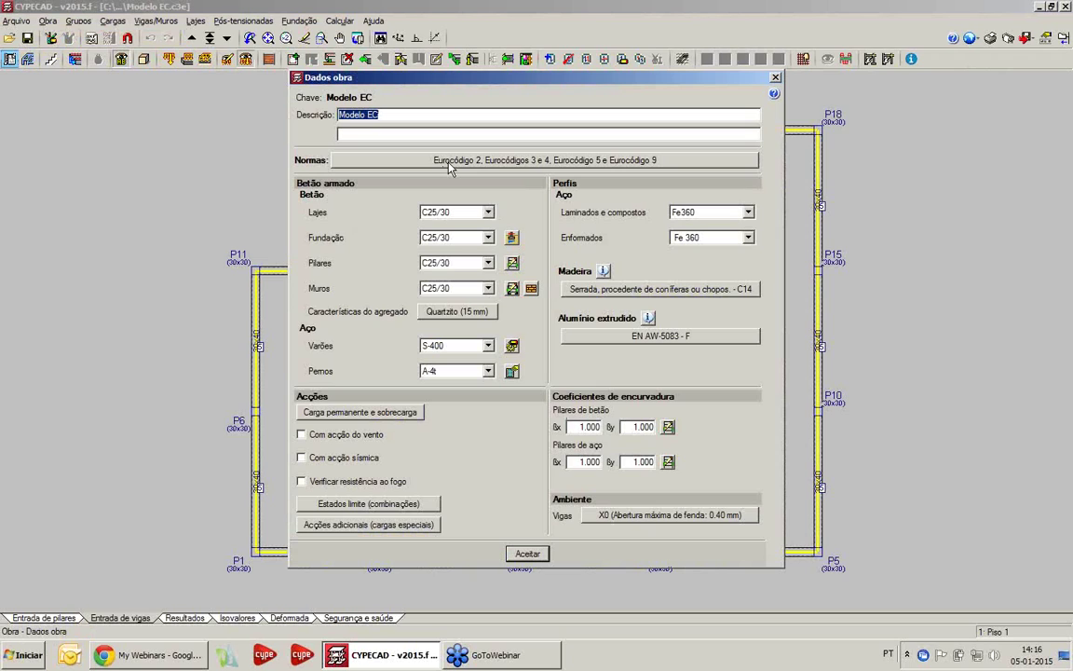
- Close the general project data and open the P1–P6–P11 frame in the beam editor from the Piso 1 results
{"action": "left_click", "coordinate": [776, 78]}
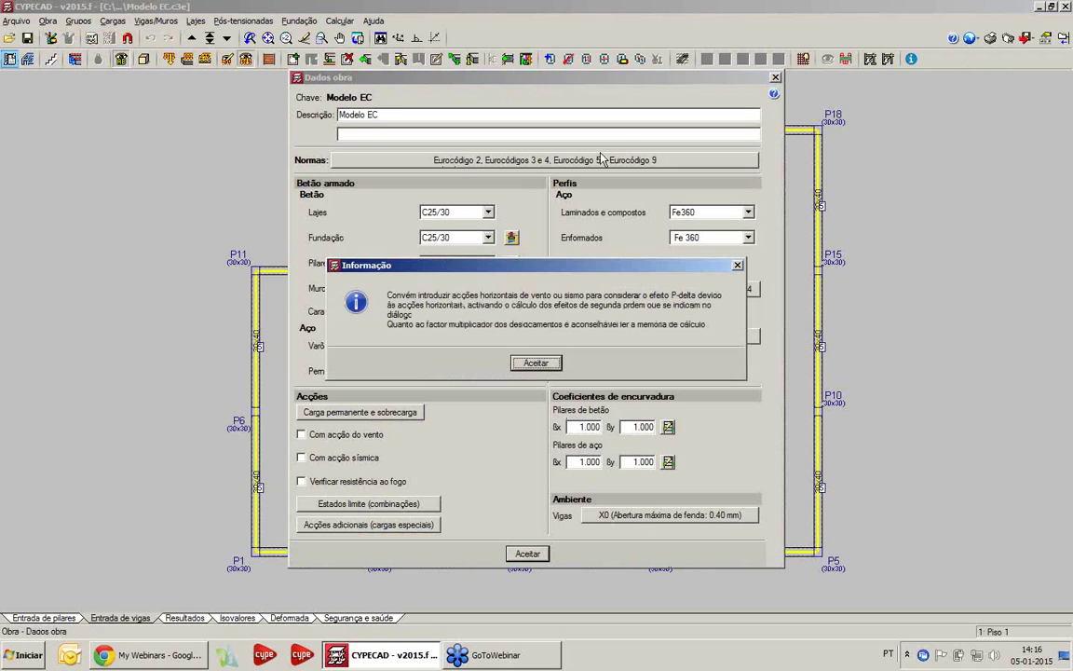
{"action": "key", "text": "Return"}
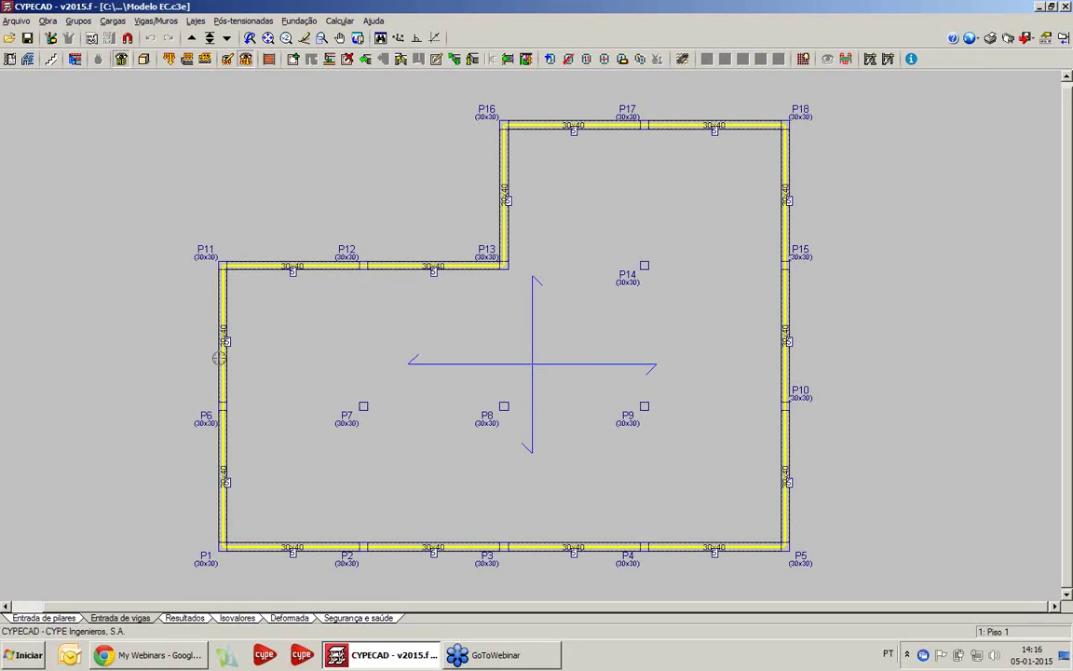
{"action": "left_click", "coordinate": [192, 619]}
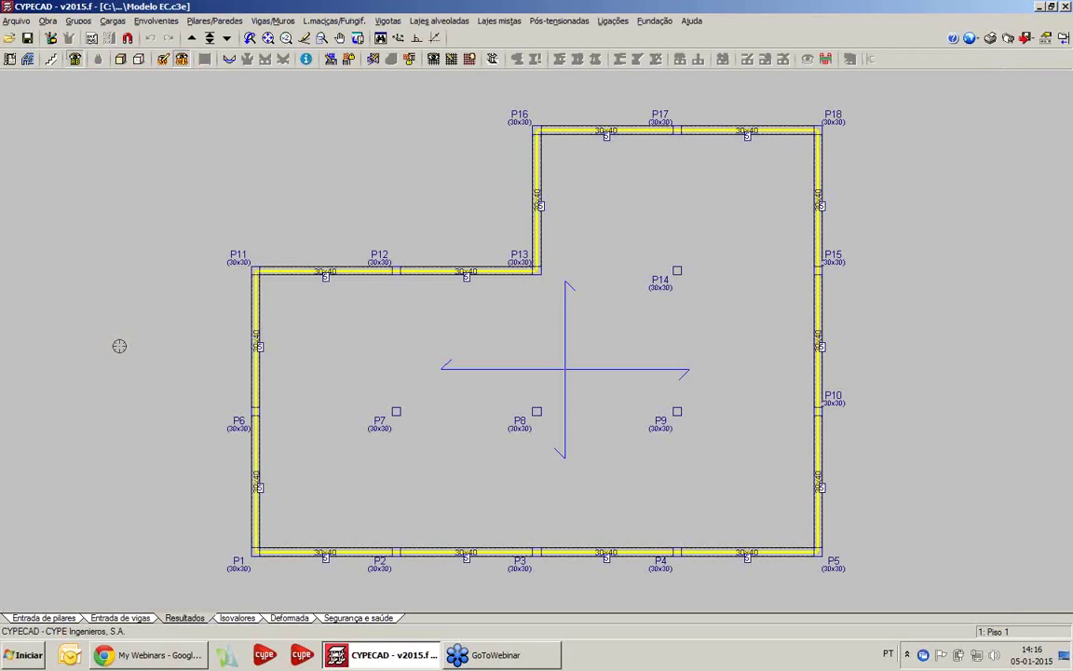
{"action": "left_click", "coordinate": [365, 62]}
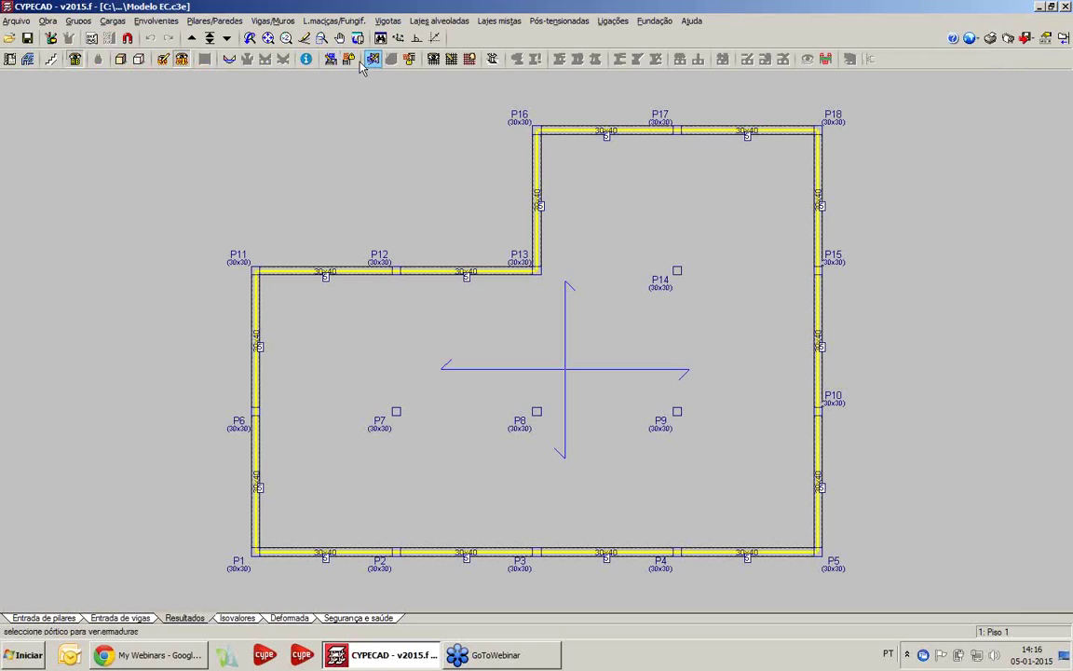
{"action": "left_click", "coordinate": [248, 375]}
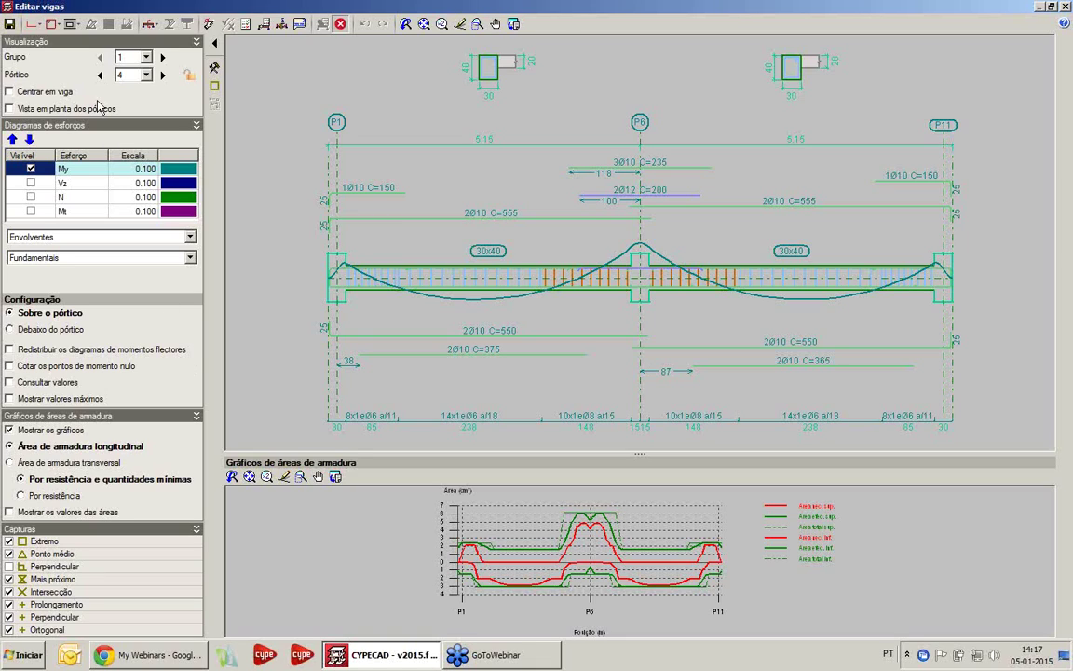
- Preview the frames' plan view and the Vz shear diagram, and restore the My moment diagram alone
{"action": "left_click", "coordinate": [9, 109]}
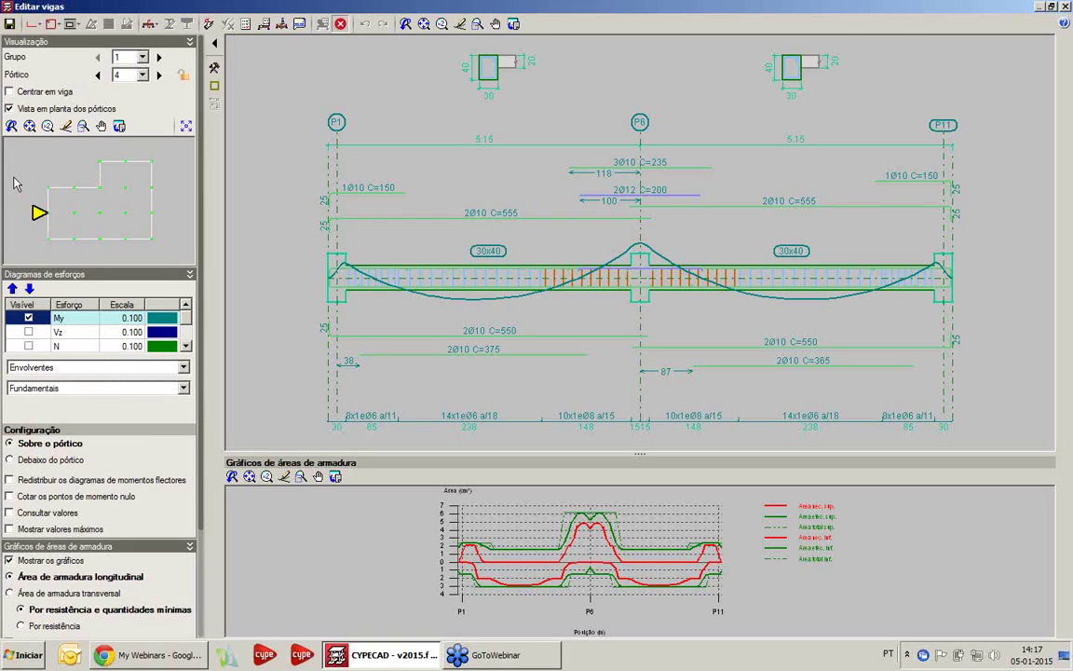
{"action": "left_click", "coordinate": [10, 106]}
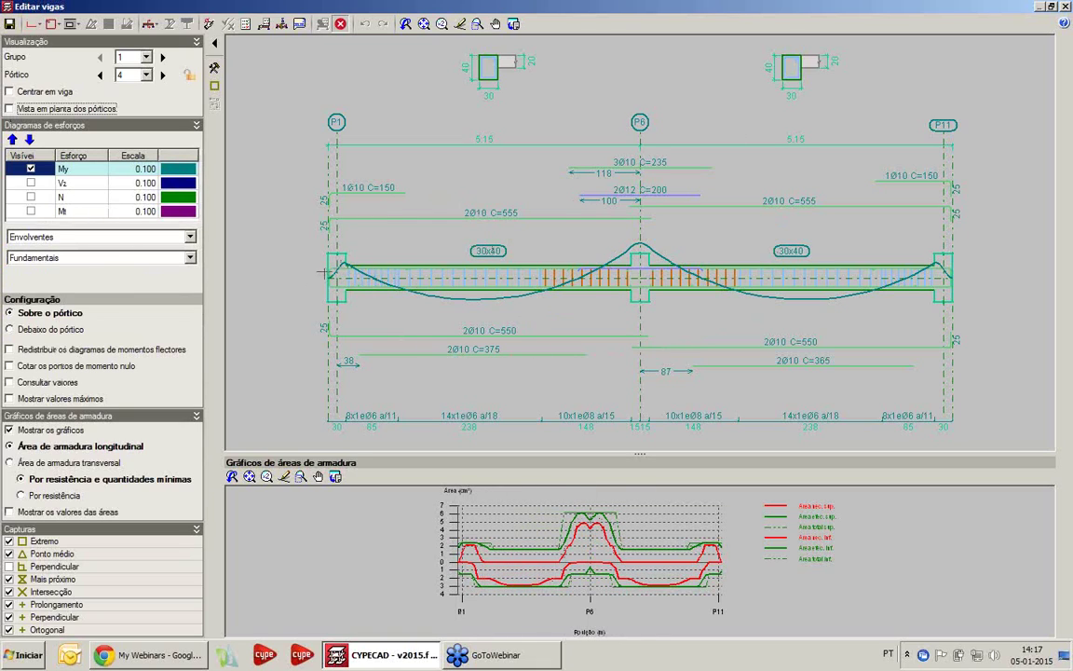
{"action": "left_click", "coordinate": [30, 169]}
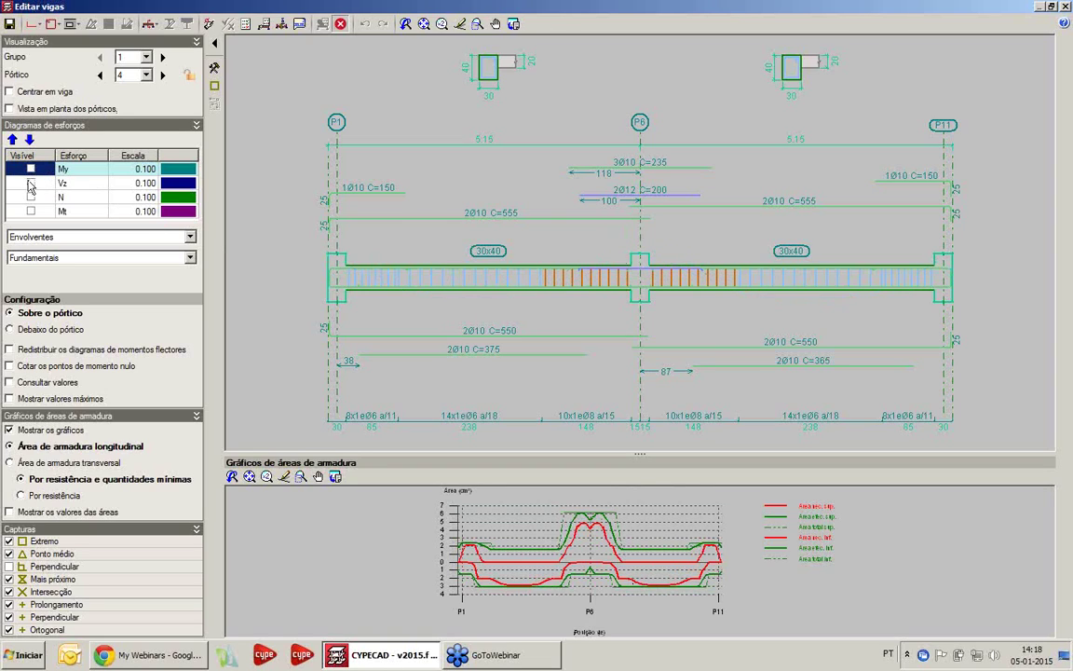
{"action": "left_click", "coordinate": [31, 182]}
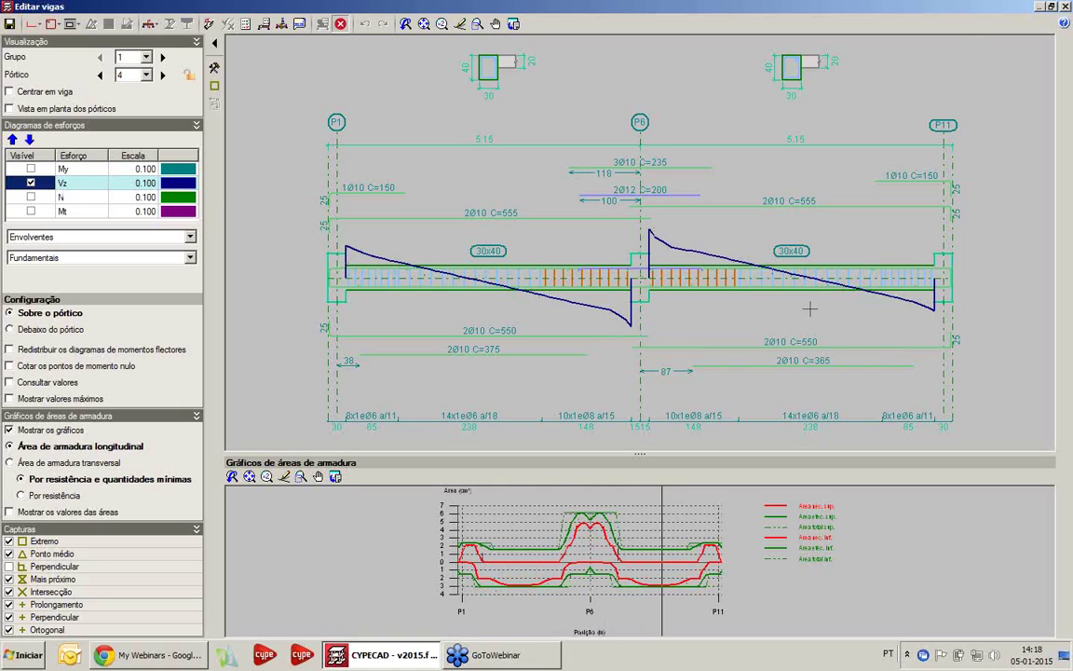
{"action": "left_click", "coordinate": [30, 181]}
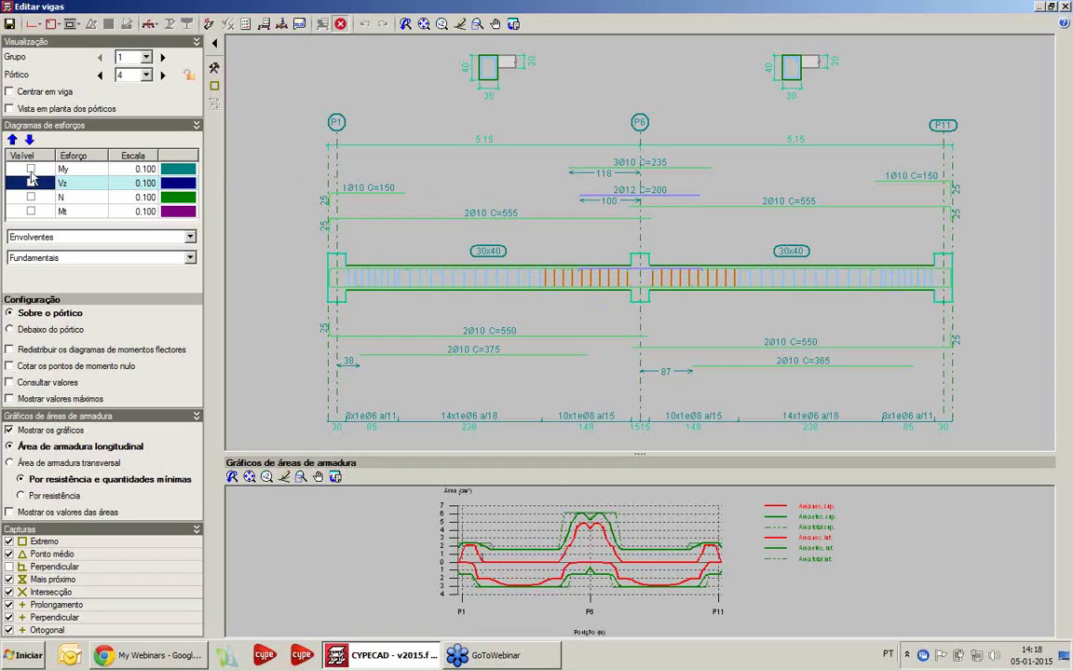
{"action": "left_click", "coordinate": [31, 169]}
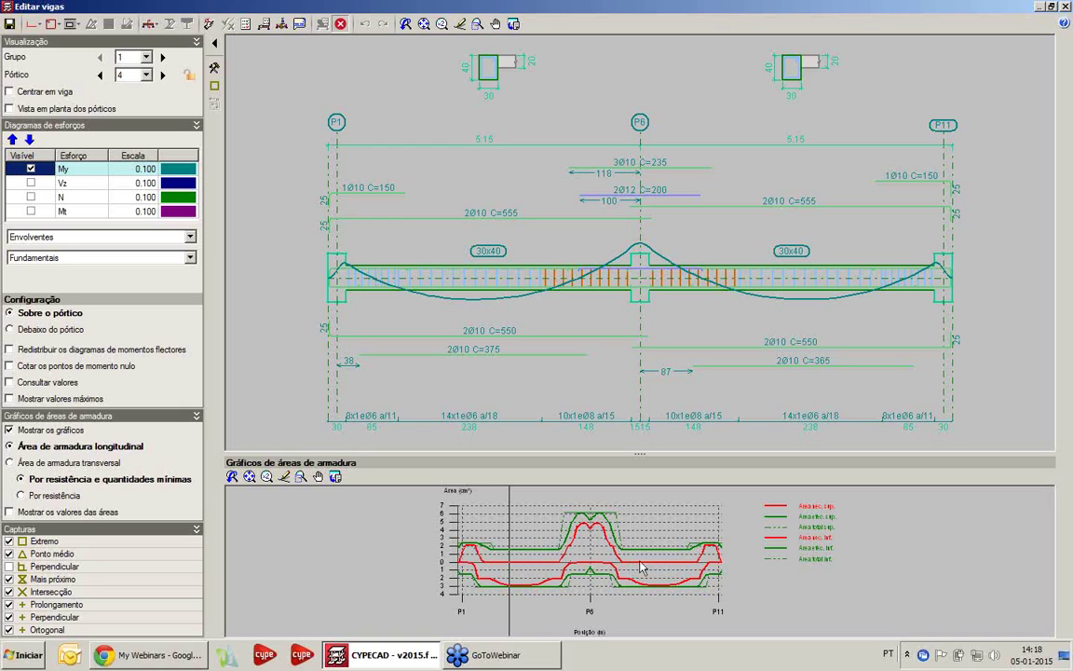
- Examine the longitudinal reinforcement area graph and its legend of required, effective and total areas
{"action": "scroll", "coordinate": [577, 559], "scroll_direction": "up", "scroll_amount": 3}
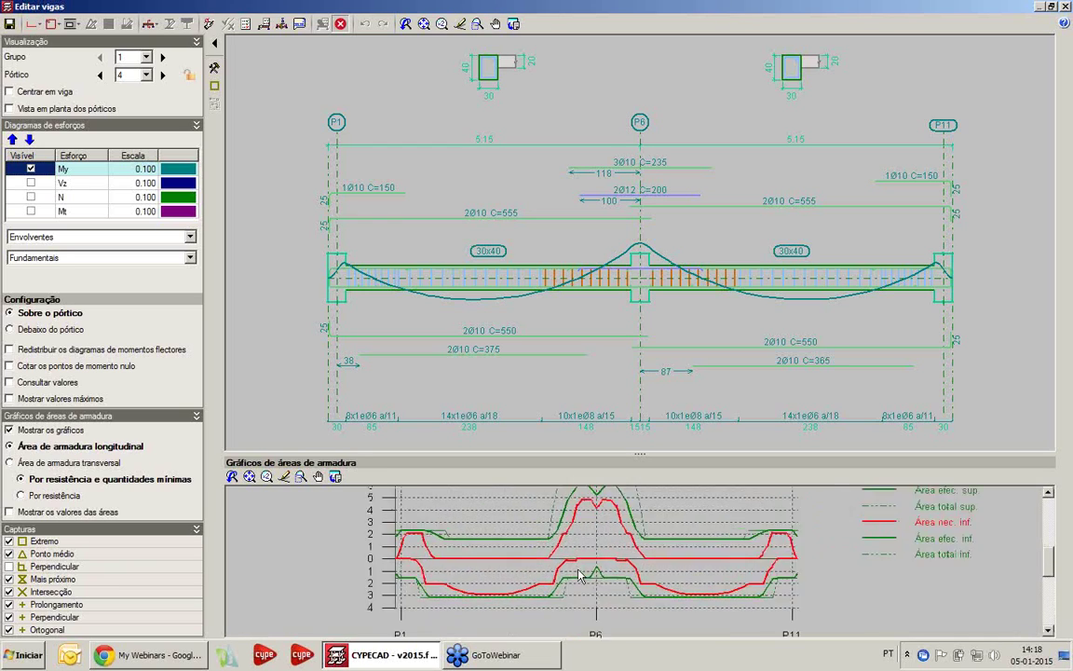
{"action": "middle_click_drag", "start_coordinate": [608, 553], "coordinate": [612, 591]}
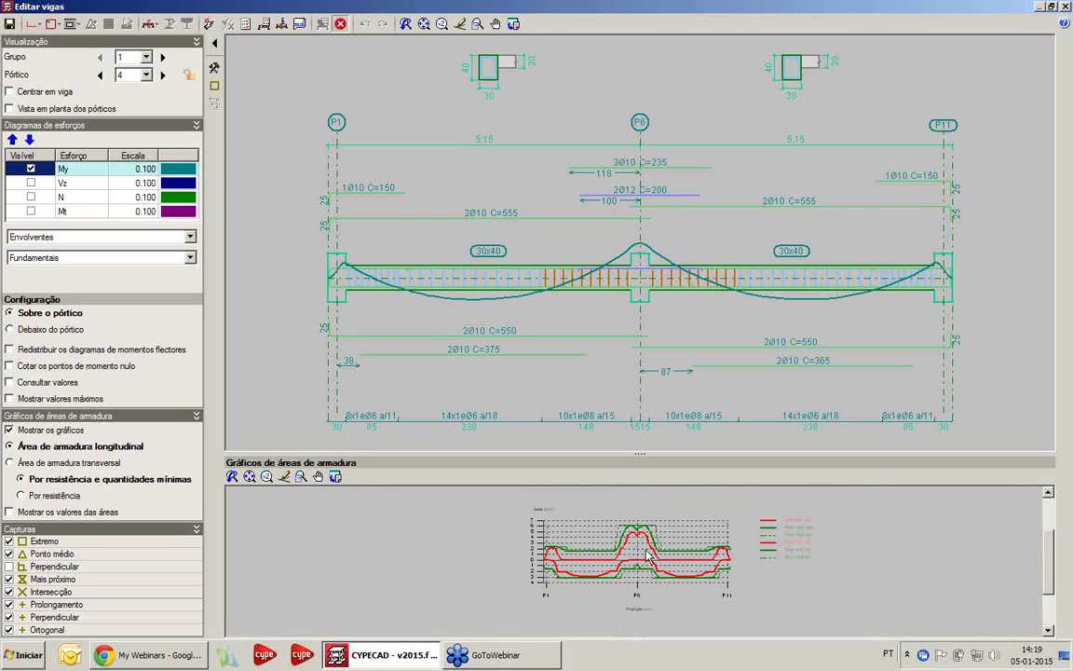
{"action": "scroll", "coordinate": [749, 534], "scroll_direction": "up", "scroll_amount": 3}
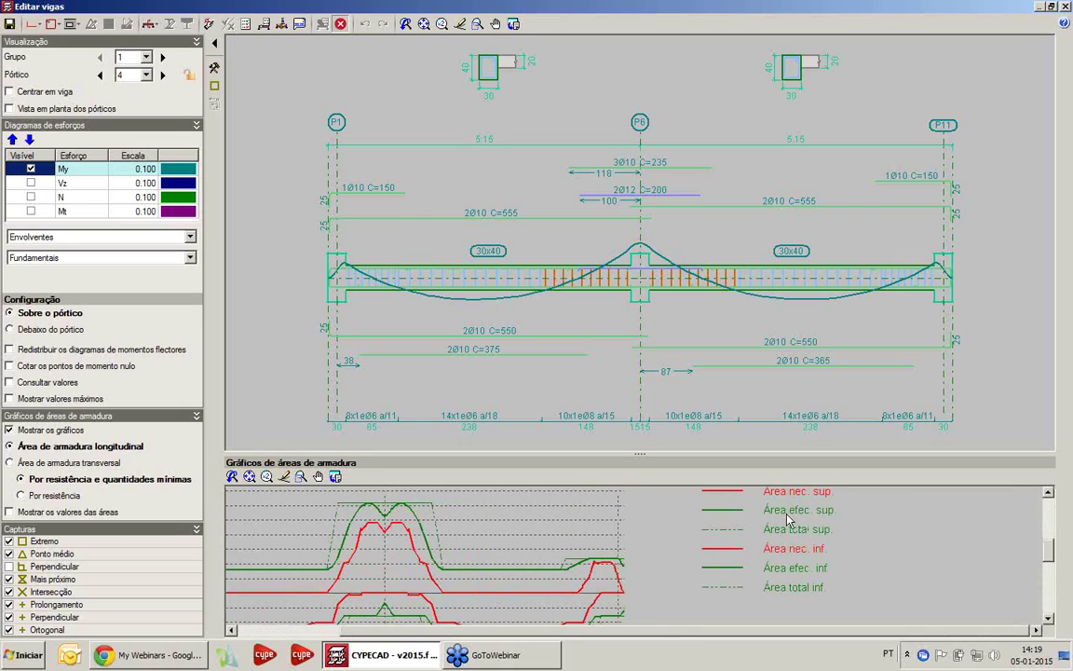
{"action": "middle_click_drag", "start_coordinate": [787, 519], "coordinate": [766, 548]}
{"action": "scroll", "coordinate": [729, 540], "scroll_direction": "down", "scroll_amount": 5}
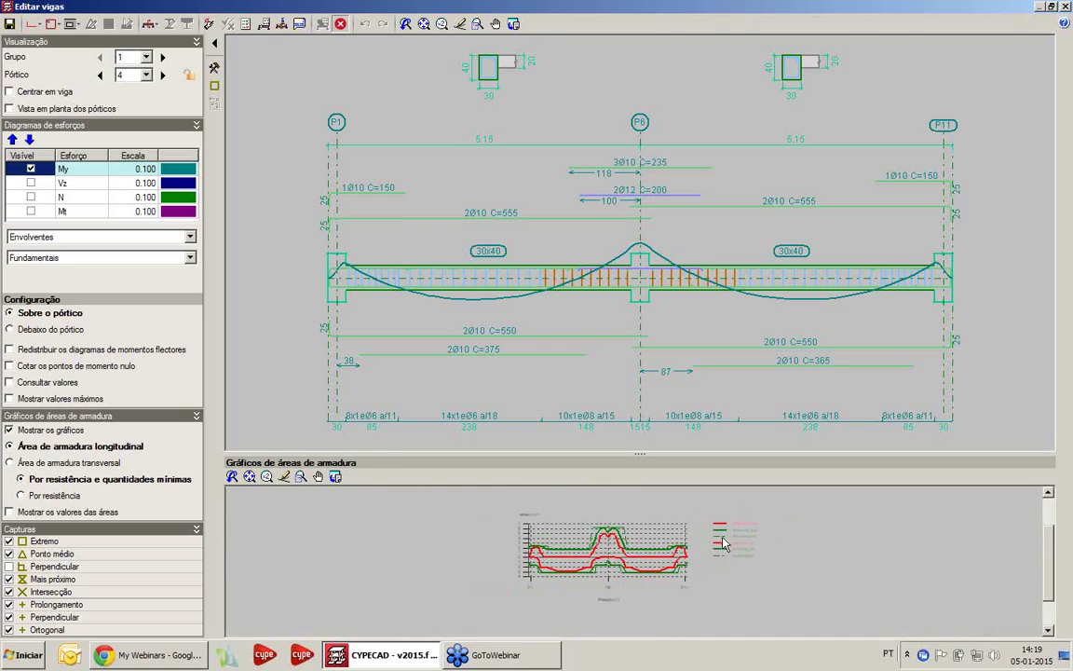
{"action": "scroll", "coordinate": [607, 571], "scroll_direction": "up", "scroll_amount": 4}
{"action": "scroll", "coordinate": [608, 570], "scroll_direction": "down", "scroll_amount": 4}
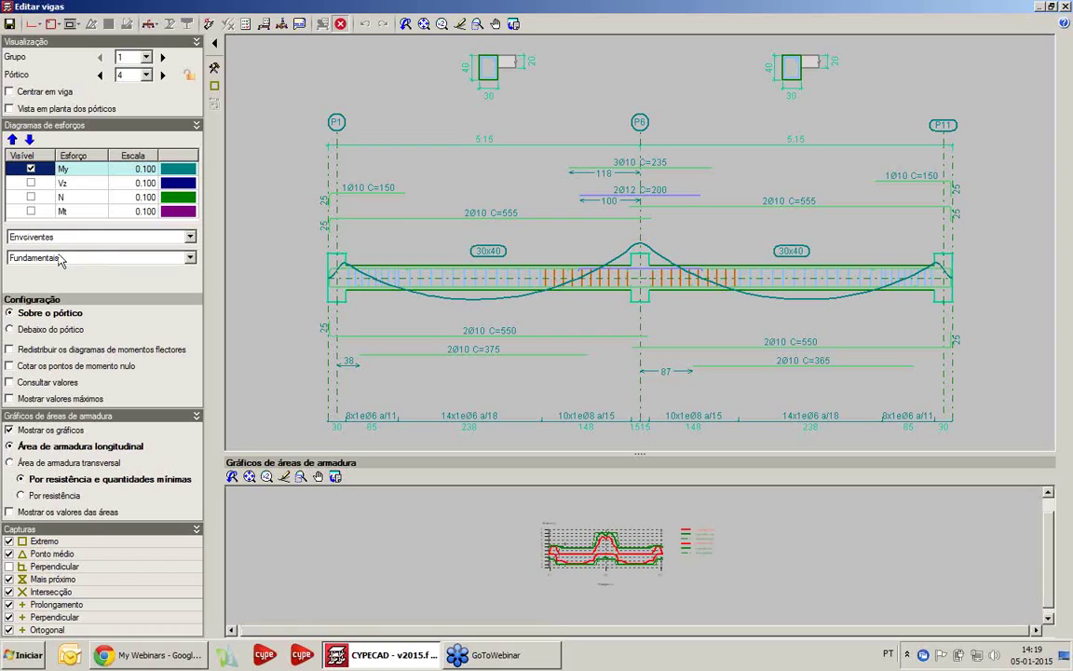
- Check the available envelope types and view the My diagram for the E.L.U. de resistência combination PP+RP, reviewing the other combinations
{"action": "left_click", "coordinate": [58, 236]}
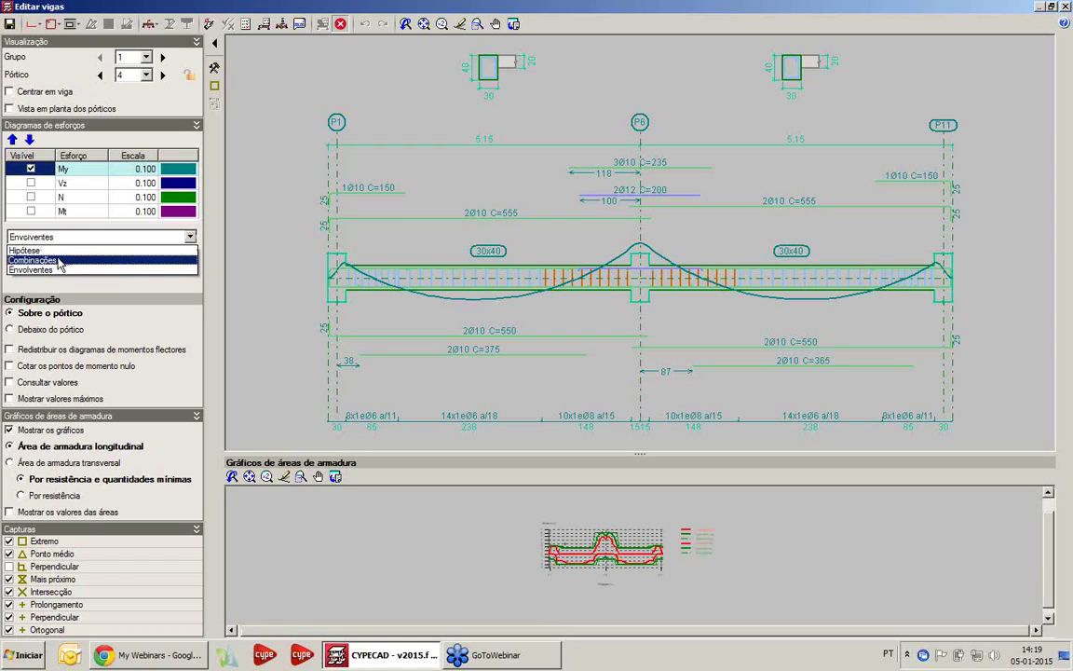
{"action": "left_click", "coordinate": [91, 271]}
{"action": "left_click", "coordinate": [80, 258]}
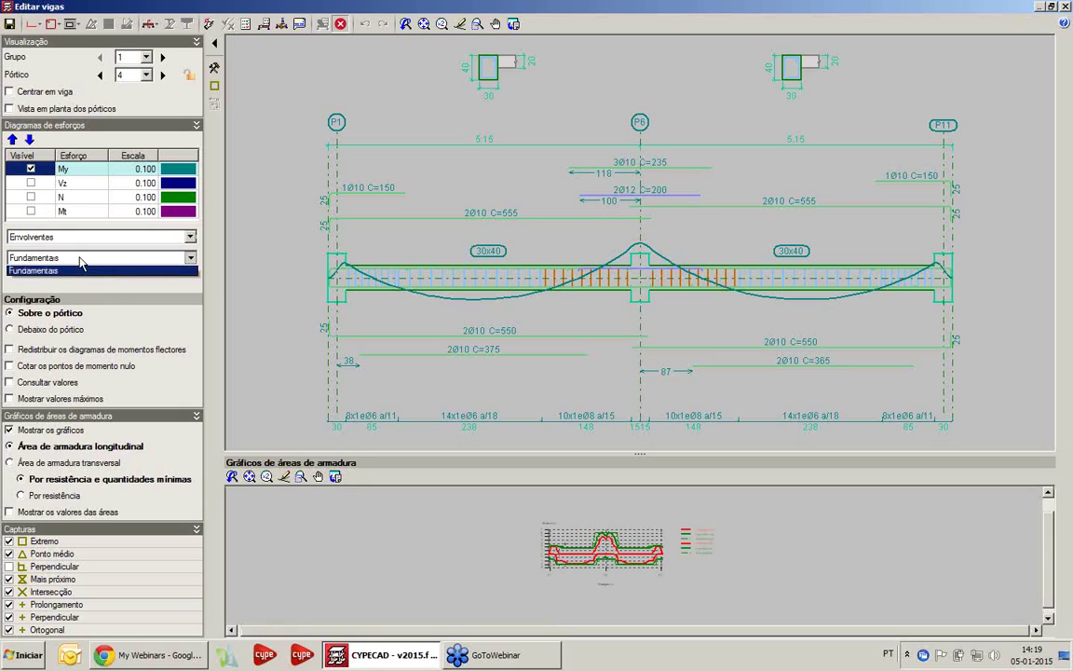
{"action": "left_click", "coordinate": [80, 258]}
{"action": "left_click", "coordinate": [70, 238]}
{"action": "left_click", "coordinate": [67, 260]}
{"action": "left_click", "coordinate": [79, 279]}
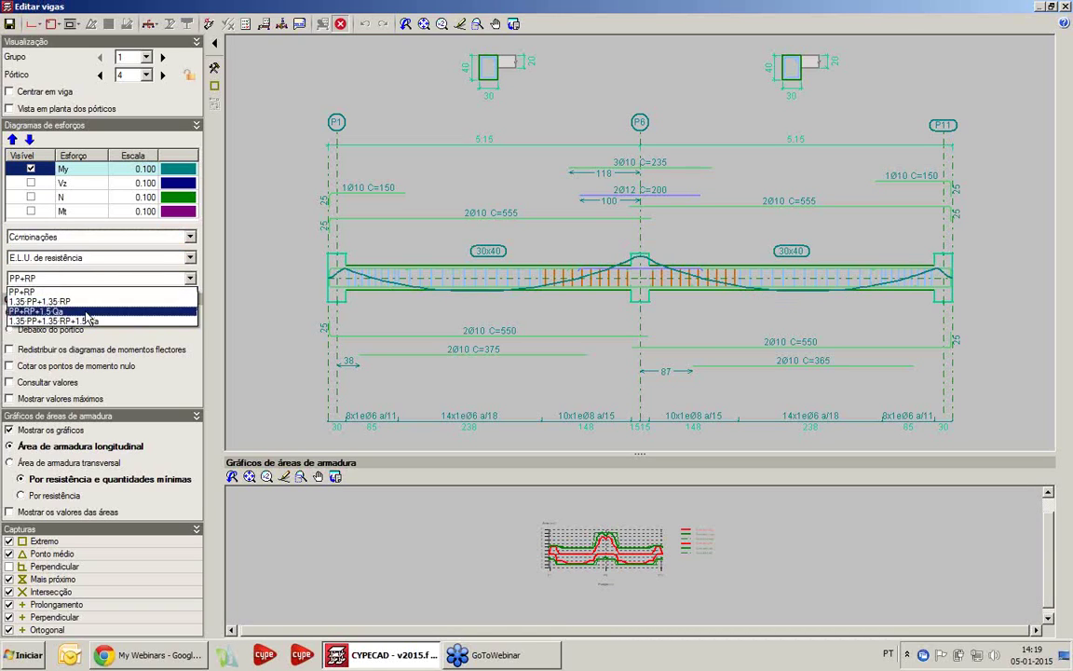
{"action": "left_click", "coordinate": [182, 339]}
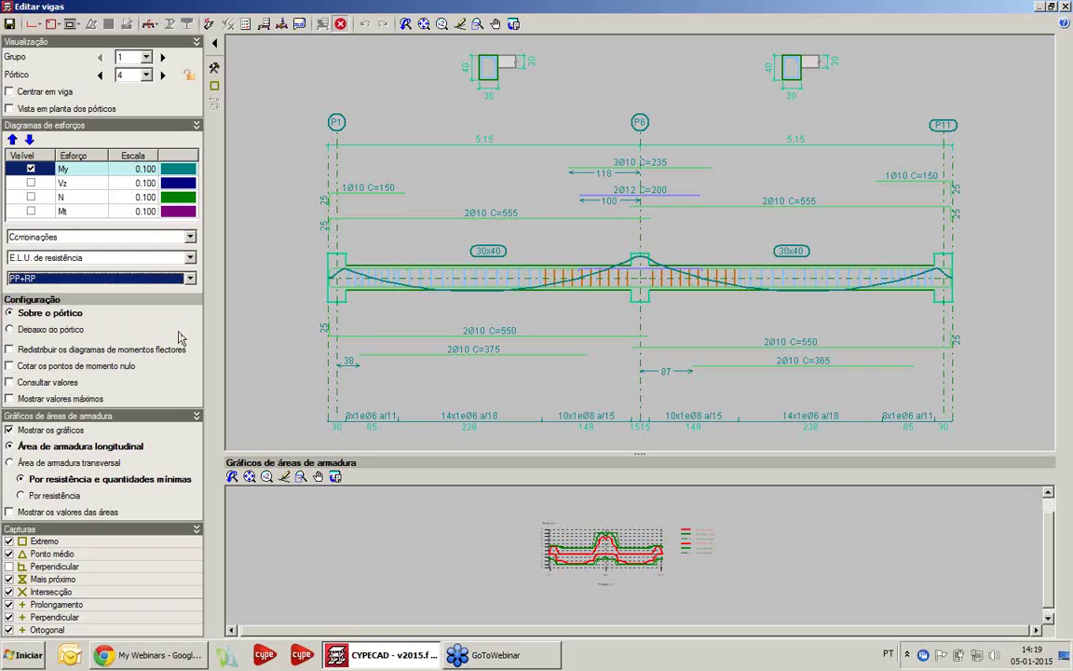
- View the My diagram for the E.L.Util. de fendilhação combination PP+RP
{"action": "left_click", "coordinate": [72, 261]}
{"action": "left_click", "coordinate": [62, 252]}
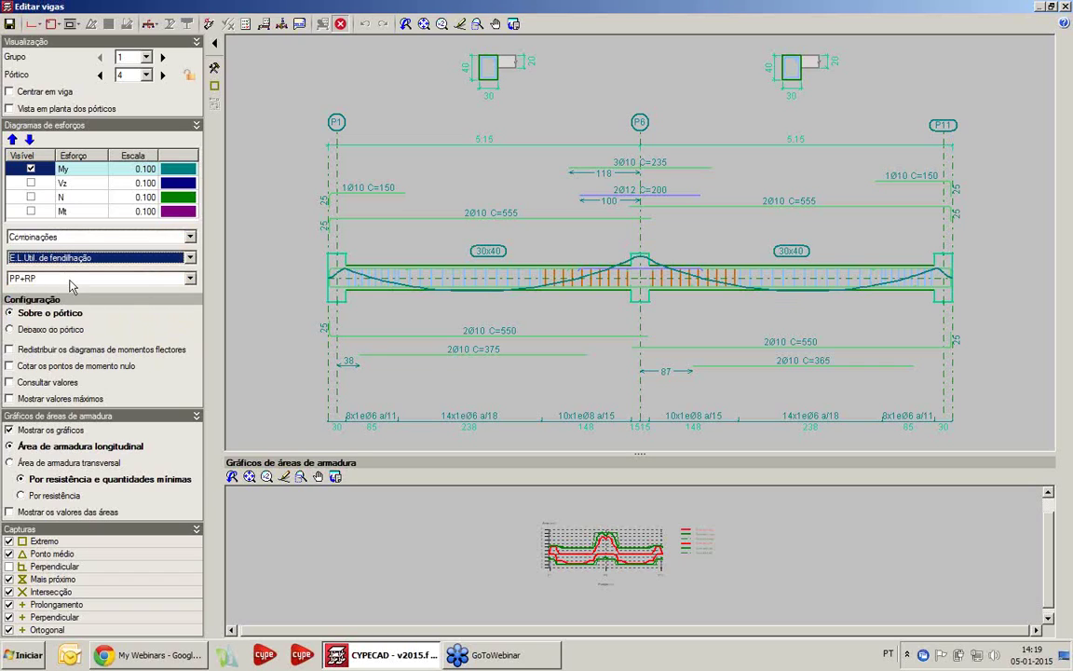
{"action": "left_click", "coordinate": [73, 279]}
{"action": "left_click", "coordinate": [74, 263]}
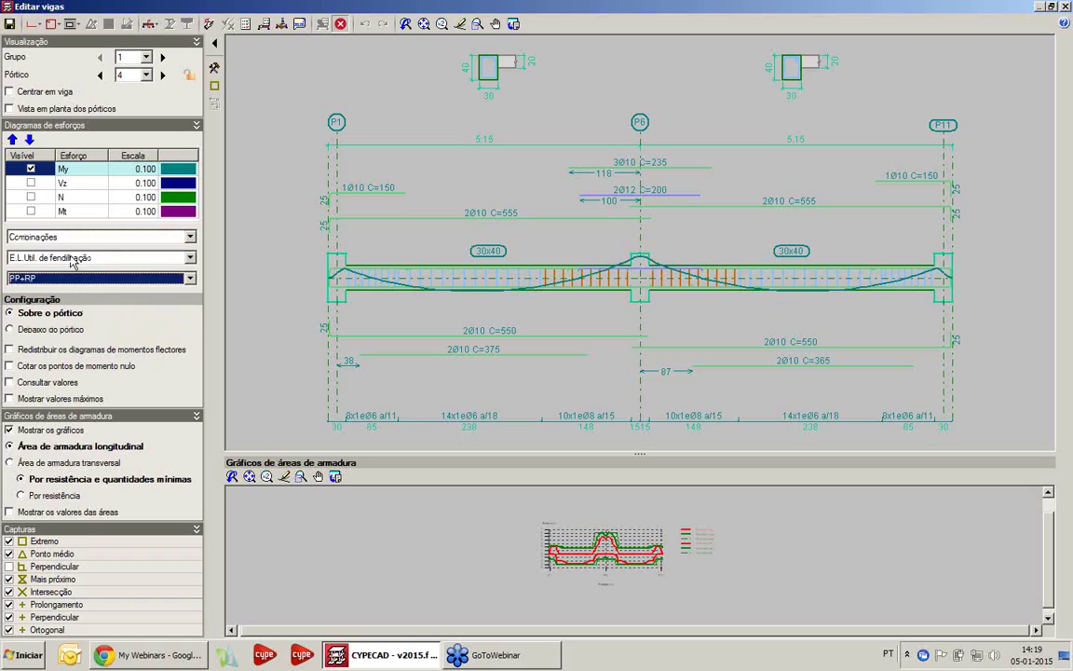
- View the My diagram for the Peso próprio load case, and return to the Fundamentais envelopes
{"action": "left_click", "coordinate": [58, 236]}
{"action": "left_click", "coordinate": [55, 252]}
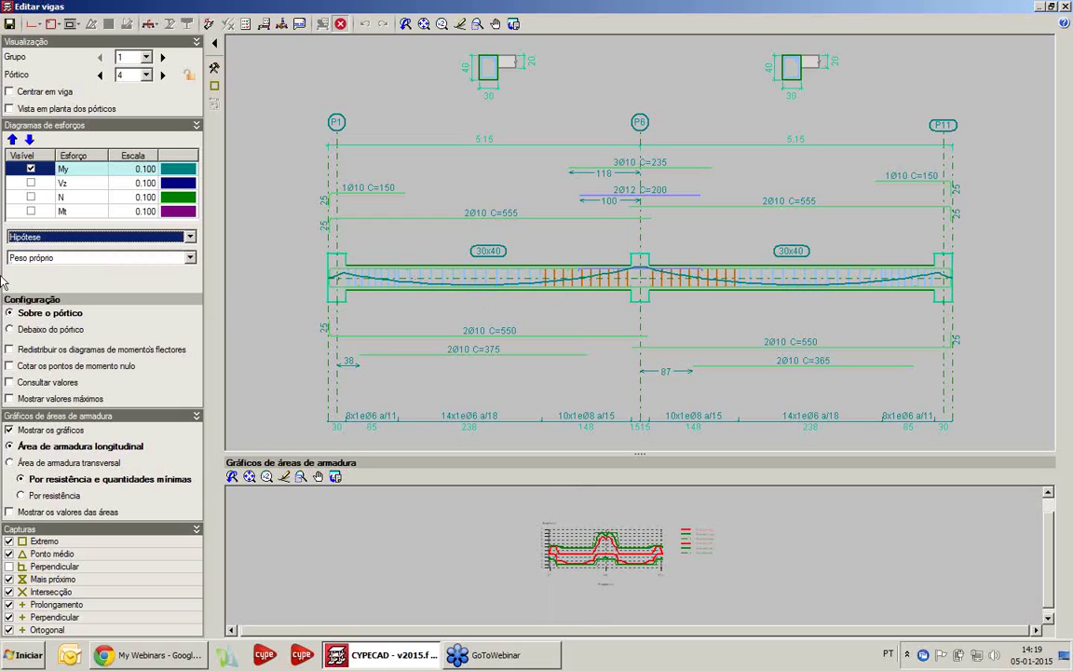
{"action": "left_click", "coordinate": [57, 237]}
{"action": "left_click", "coordinate": [56, 269]}
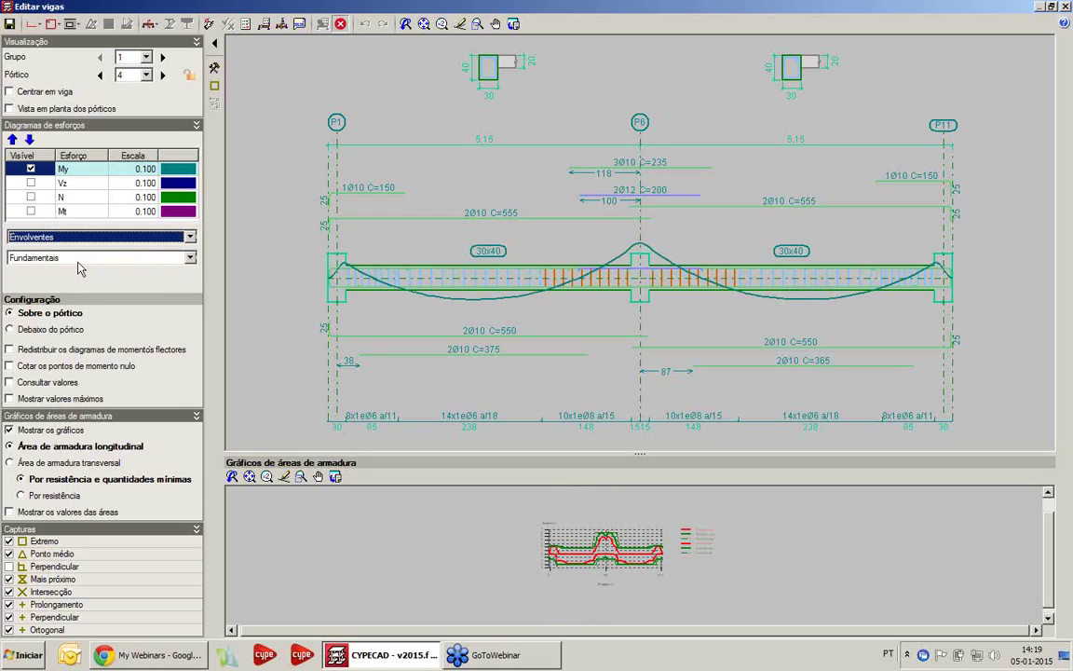
- Preview the My diagram below the frame and with redistributed moments, and restore the unredistributed diagram over the frame
{"action": "left_click", "coordinate": [54, 329]}
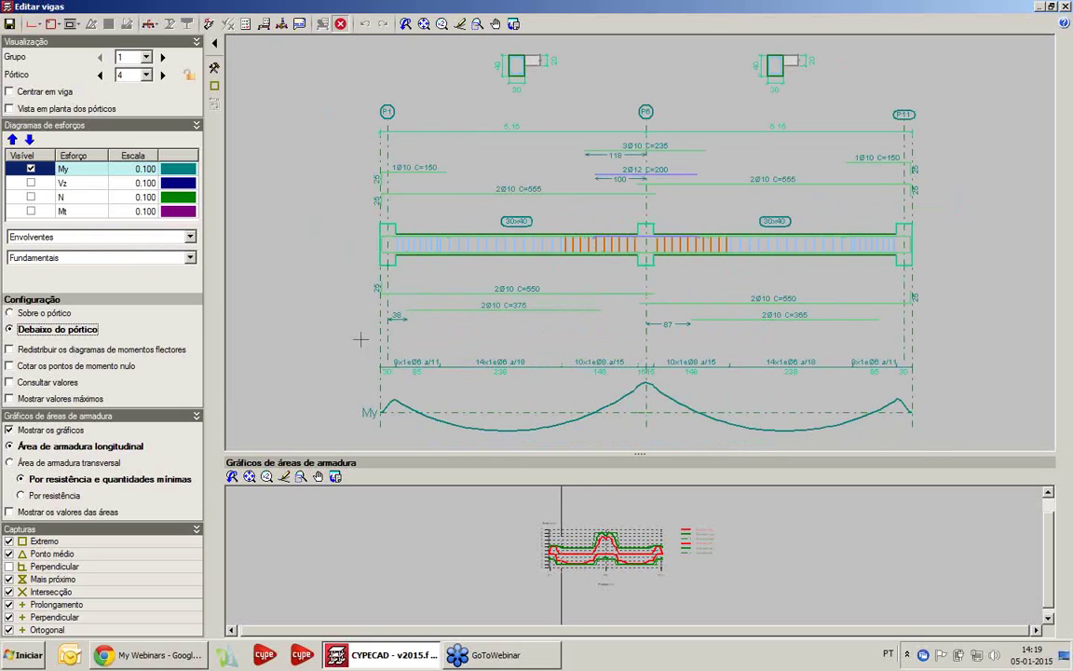
{"action": "left_click", "coordinate": [35, 315]}
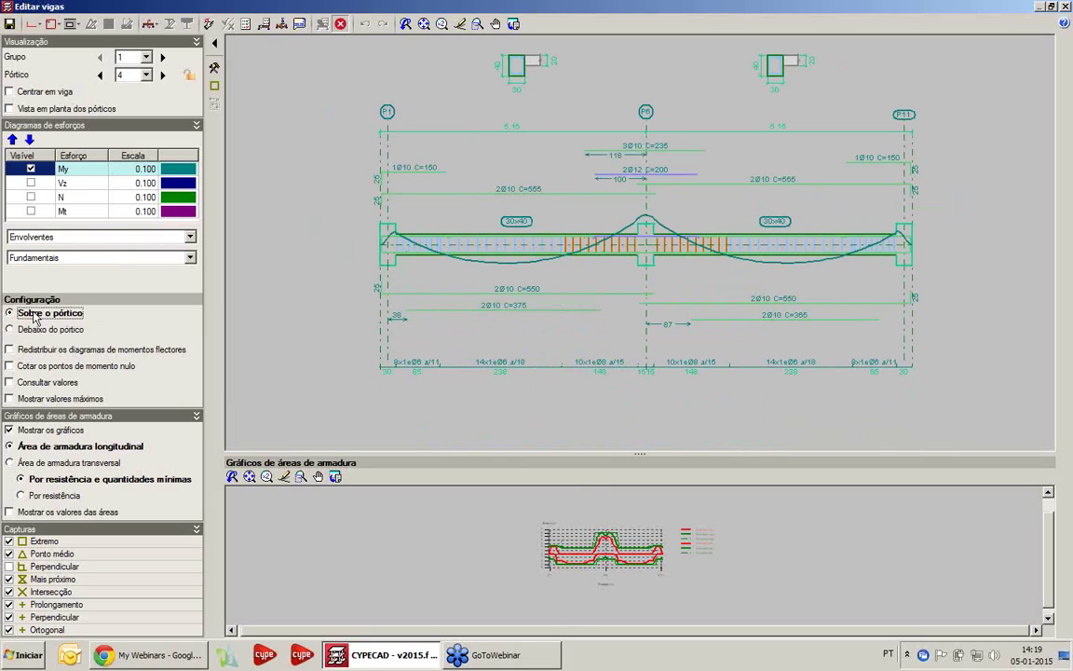
{"action": "left_click", "coordinate": [67, 351]}
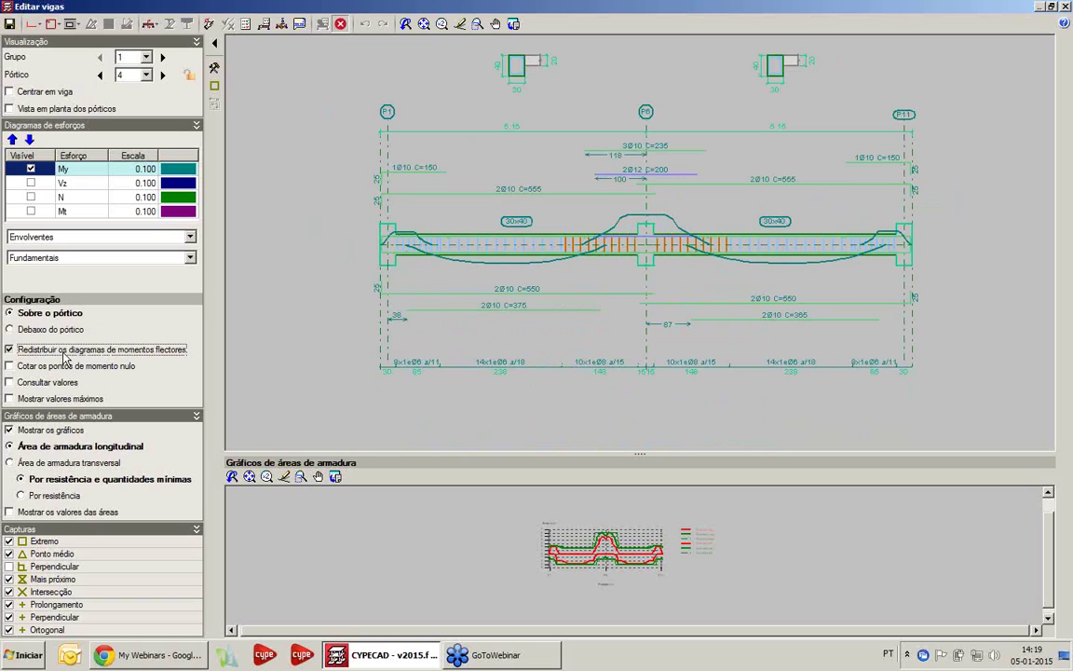
{"action": "left_click", "coordinate": [63, 351]}
- Preview the zero-moment dimensions, query moment values along the beam and view the maximum values, leaving these options off
{"action": "left_click", "coordinate": [63, 368]}
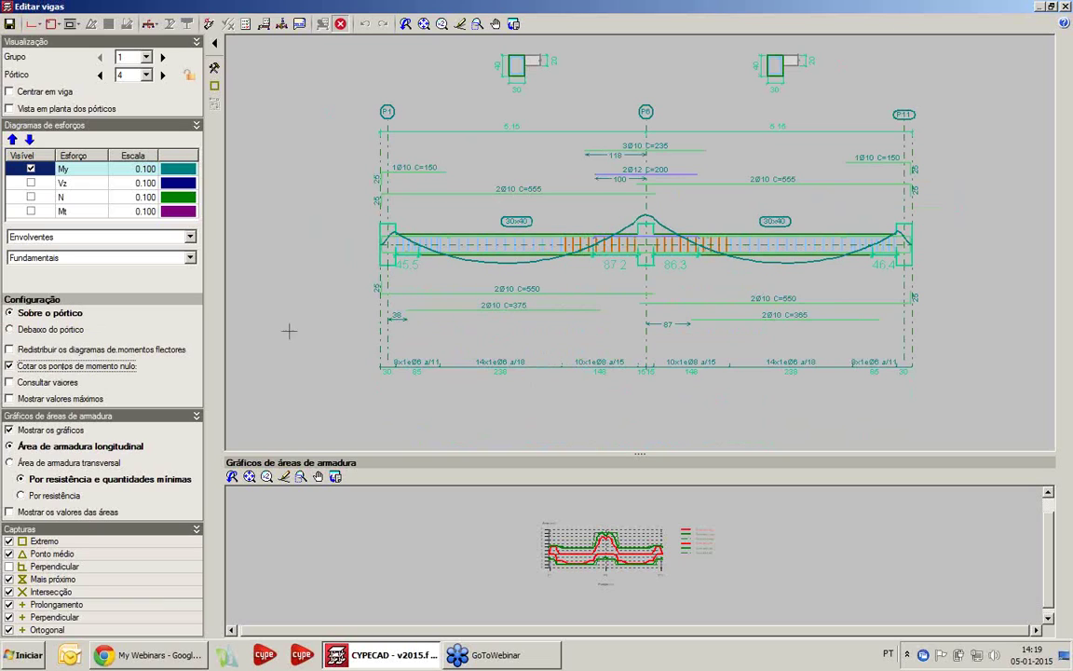
{"action": "left_click", "coordinate": [34, 368]}
{"action": "left_click", "coordinate": [42, 382]}
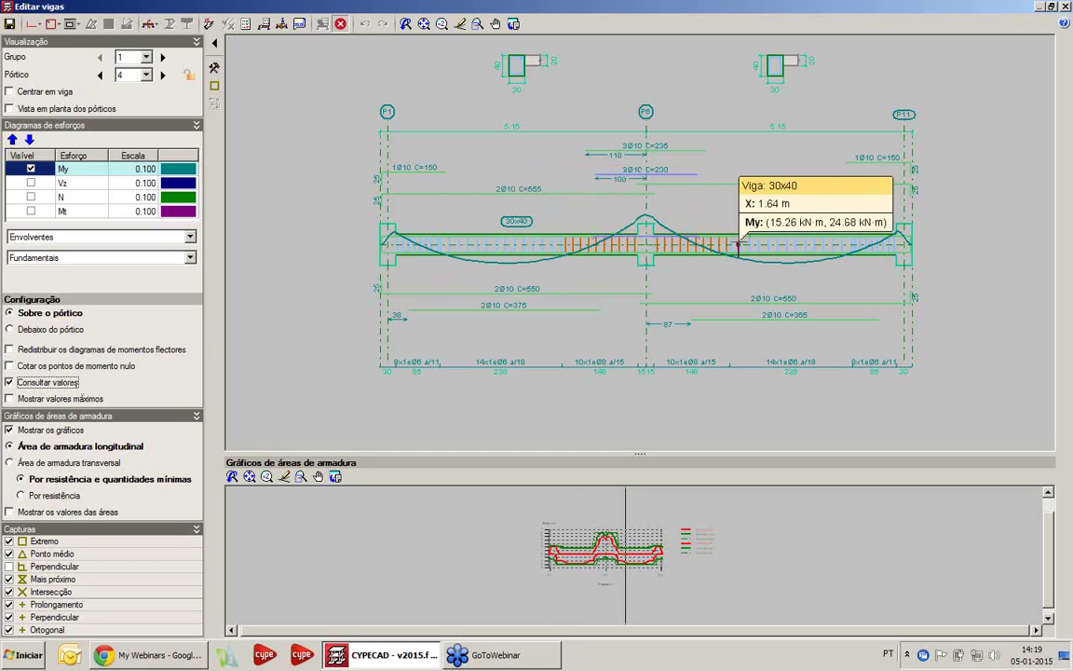
{"action": "left_click", "coordinate": [56, 398]}
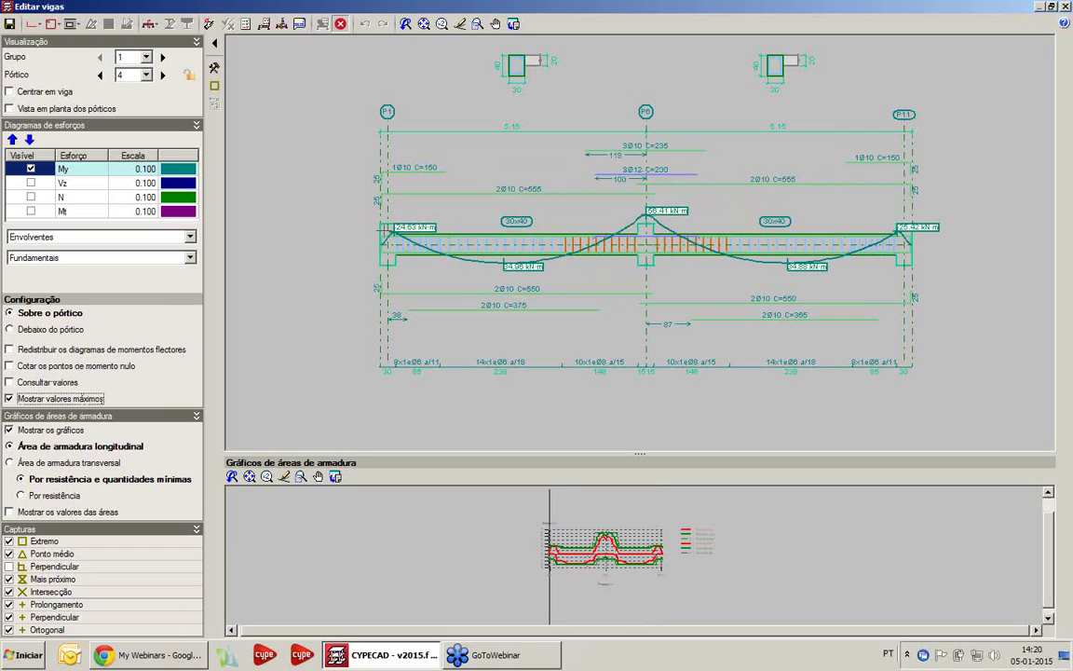
{"action": "left_click", "coordinate": [29, 402]}
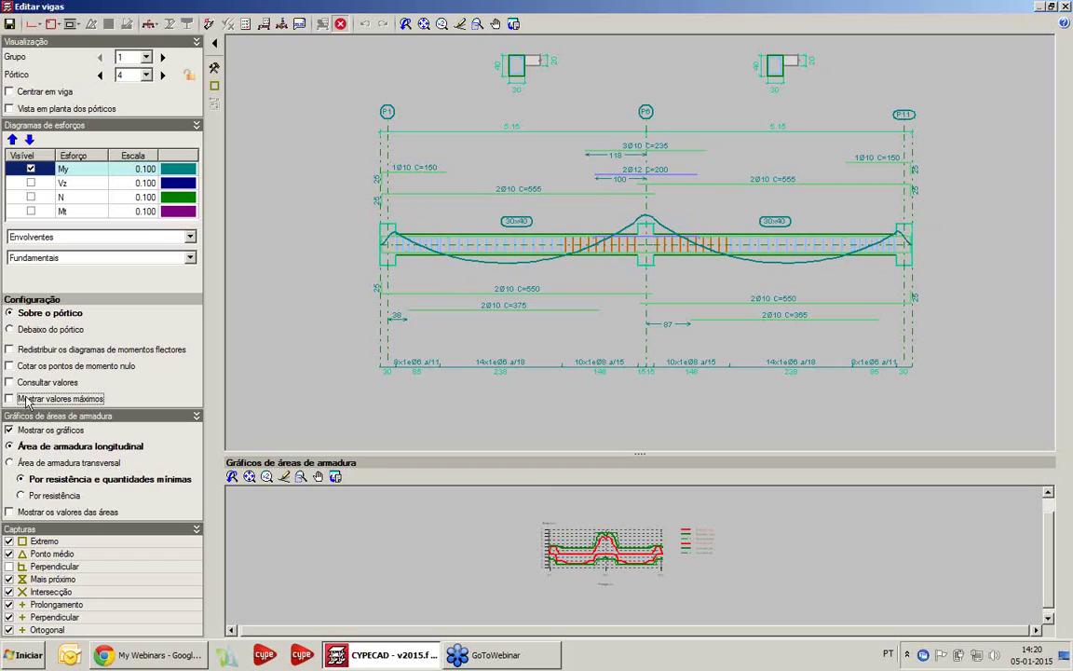
- View the transverse reinforcement area graph, and return to the longitudinal reinforcement graph with the whole frame in view
{"action": "left_click", "coordinate": [79, 465]}
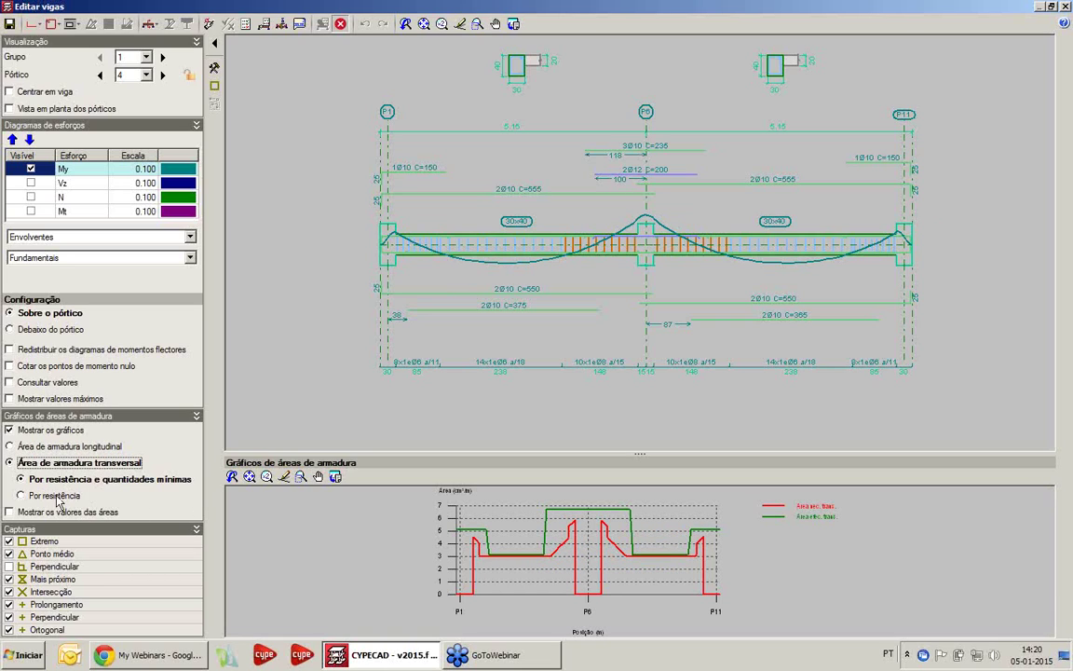
{"action": "left_click", "coordinate": [67, 446]}
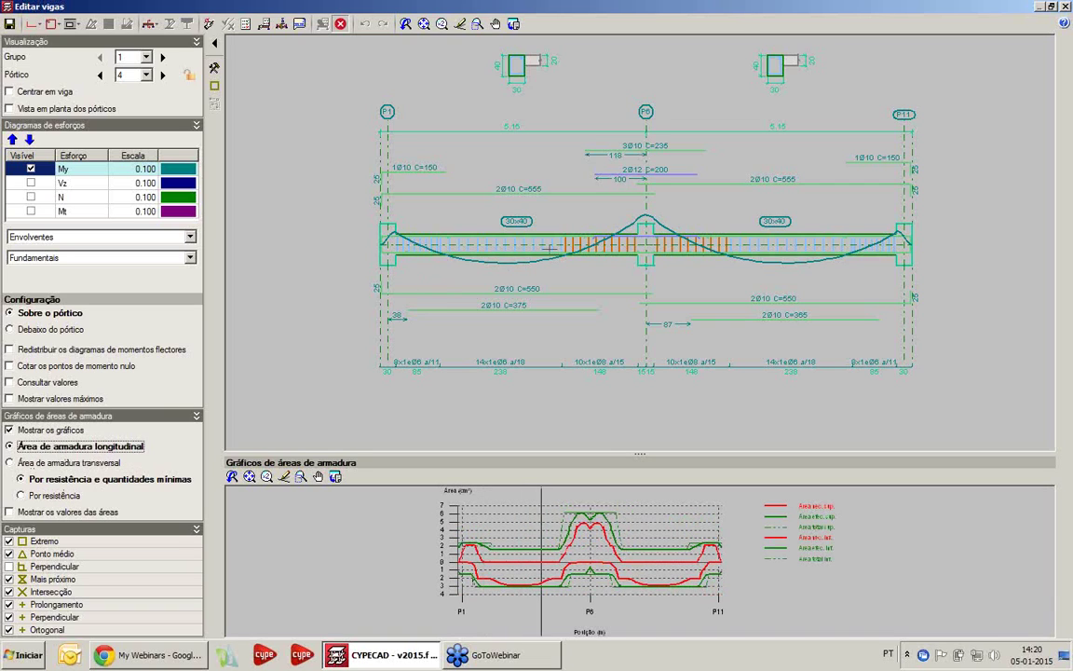
{"action": "scroll", "coordinate": [481, 376], "scroll_direction": "up", "scroll_amount": 1}
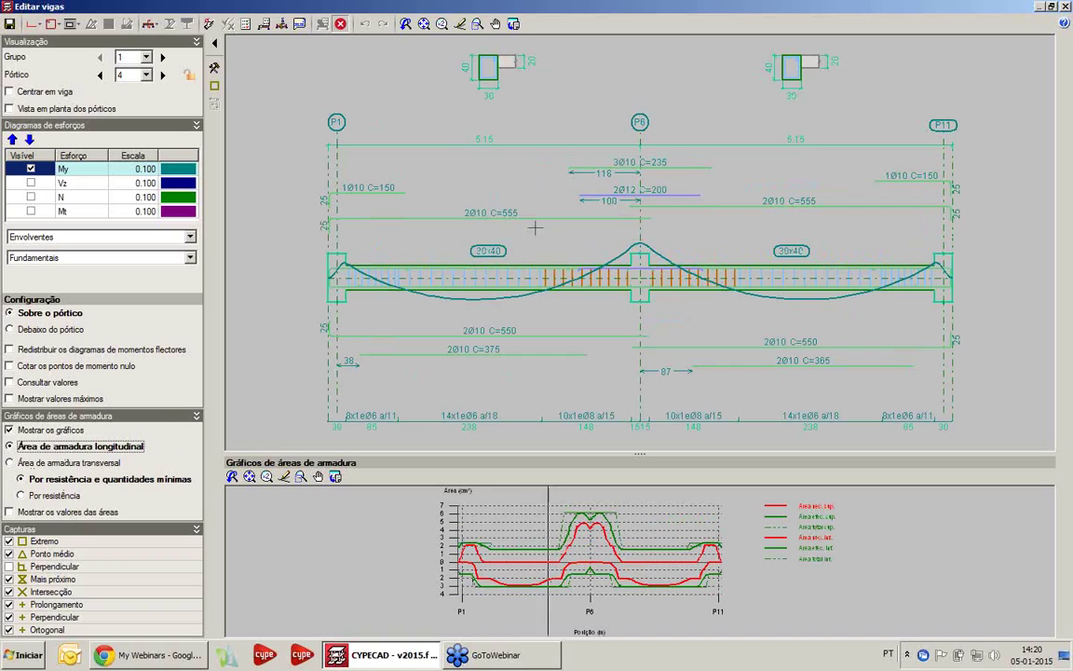
- Bring up the longitudinal reinforcement commands and preview their vertical and named layouts, returning to the compact horizontal layout
{"action": "left_click", "coordinate": [34, 26]}
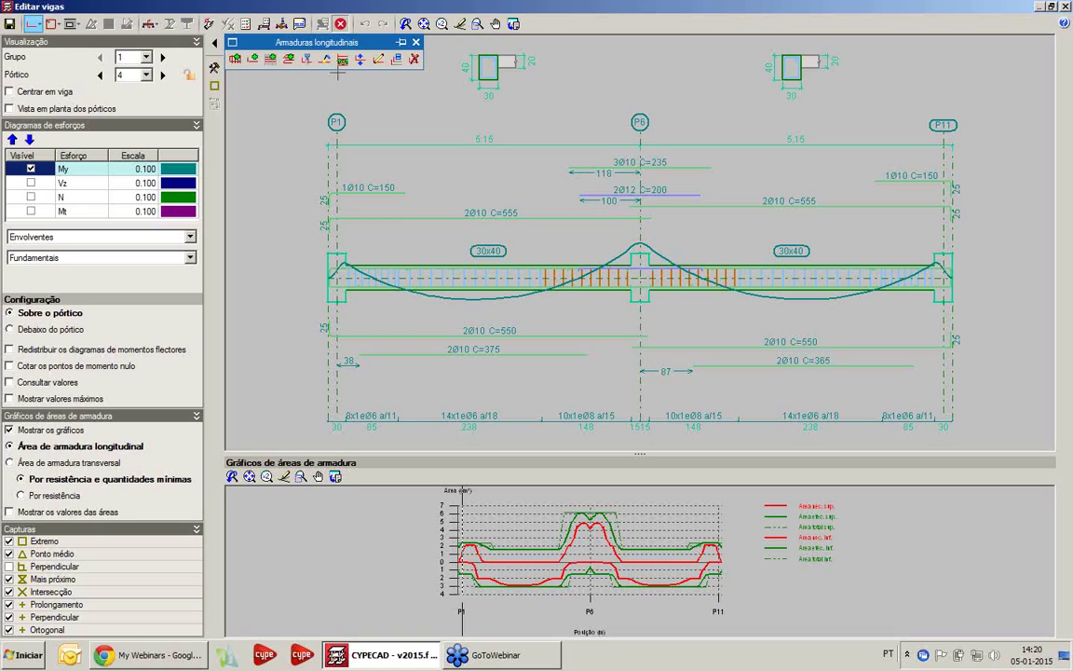
{"action": "left_click", "coordinate": [232, 43]}
{"action": "left_click", "coordinate": [232, 43]}
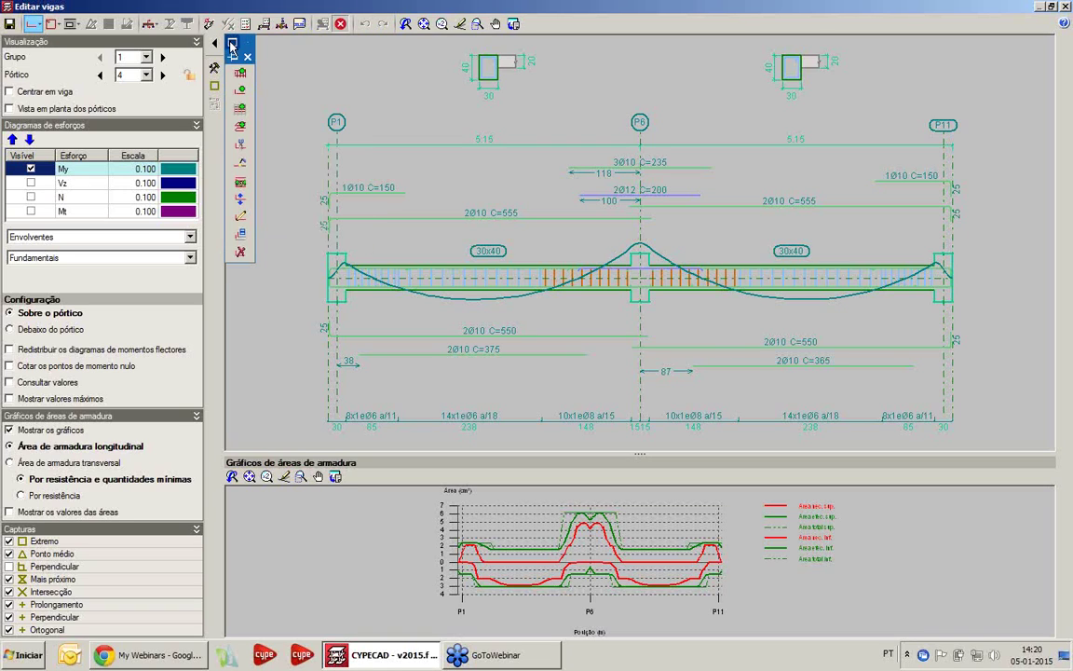
{"action": "left_click", "coordinate": [232, 42]}
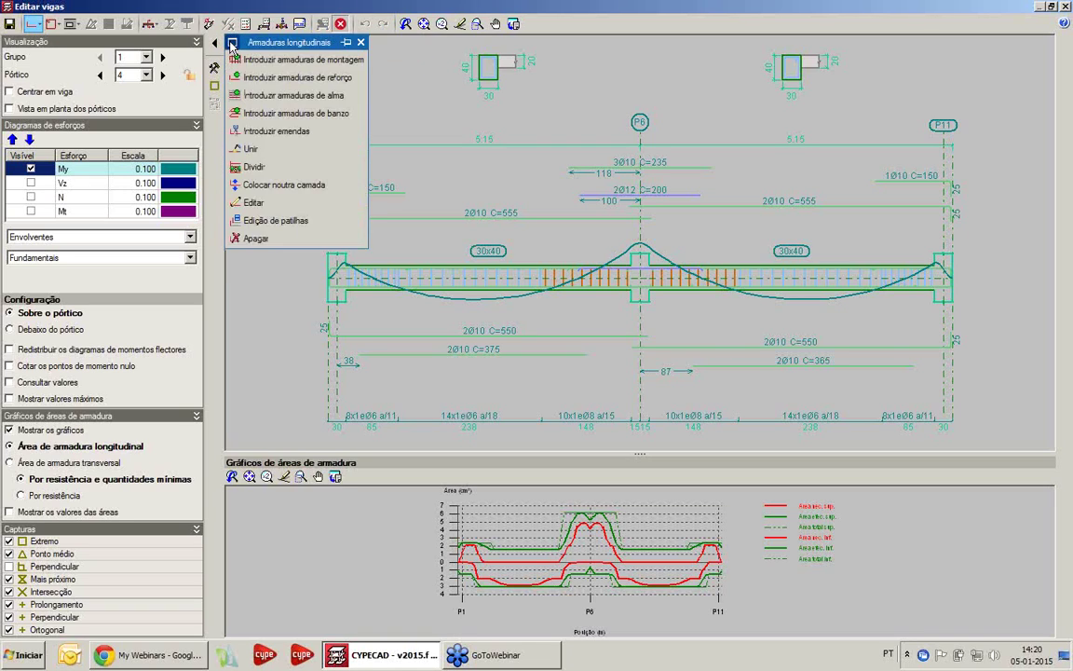
{"action": "left_click", "coordinate": [232, 43]}
{"action": "left_click", "coordinate": [232, 43]}
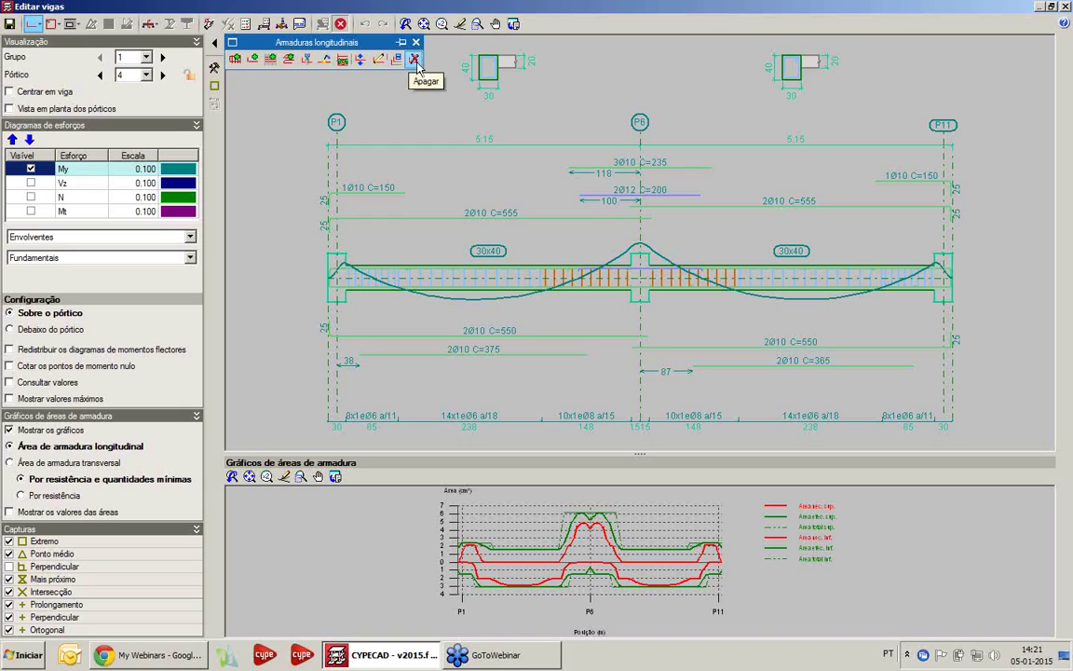
{"action": "scroll", "coordinate": [379, 178], "scroll_direction": "down", "scroll_amount": 3}
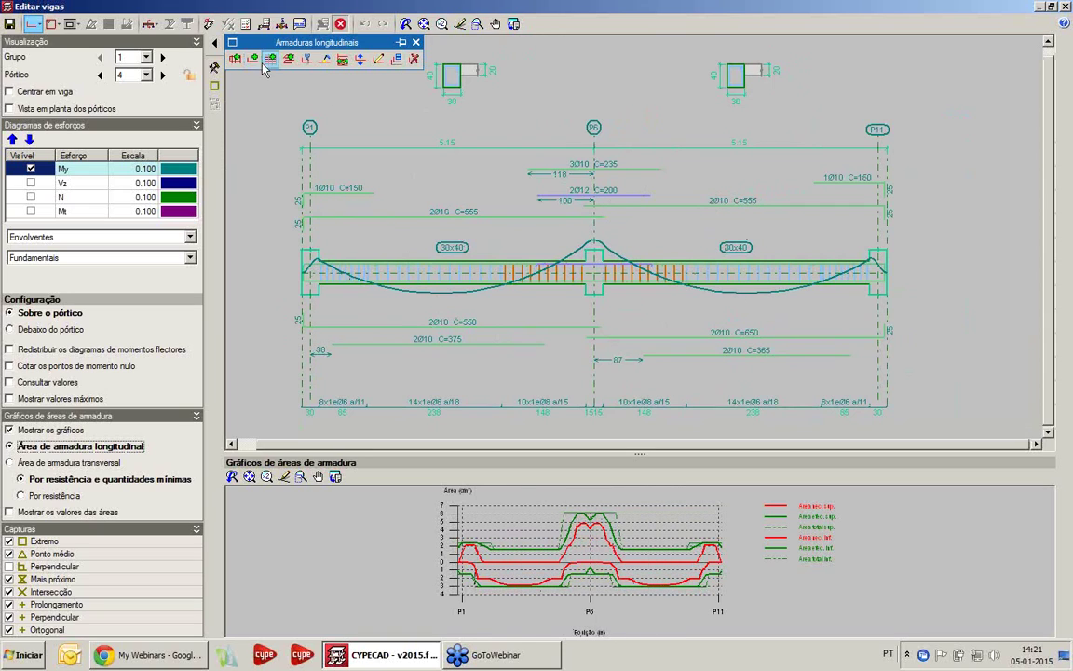
- Edit the assembly reinforcement of the P1–P6 span, setting both the upper and lower bars to 2Ø16
{"action": "left_click", "coordinate": [379, 59]}
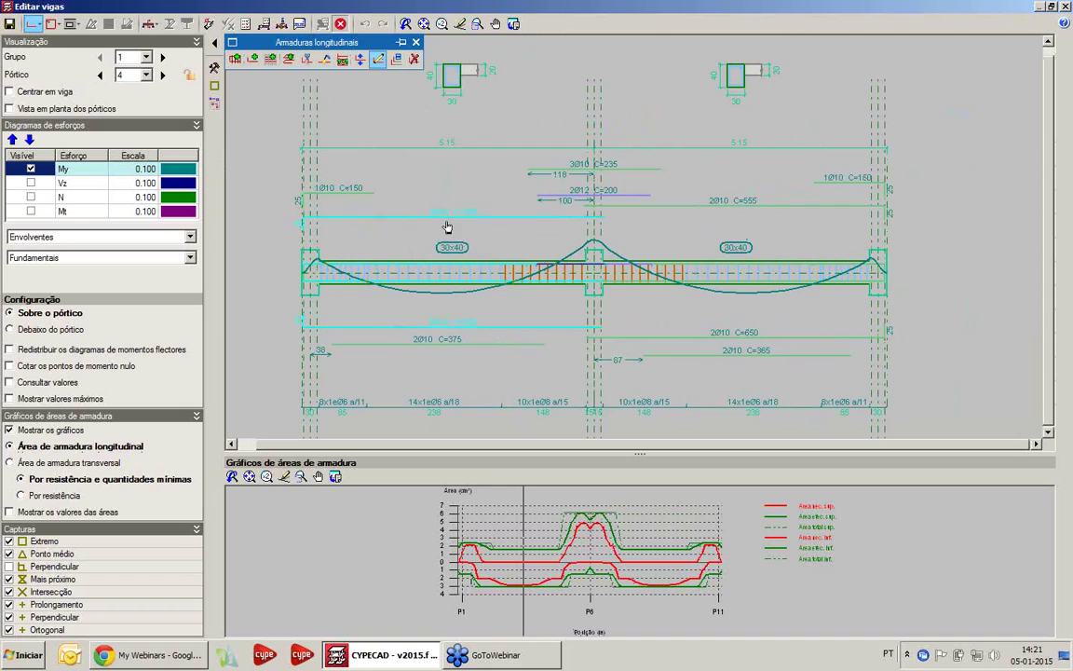
{"action": "left_click", "coordinate": [447, 222]}
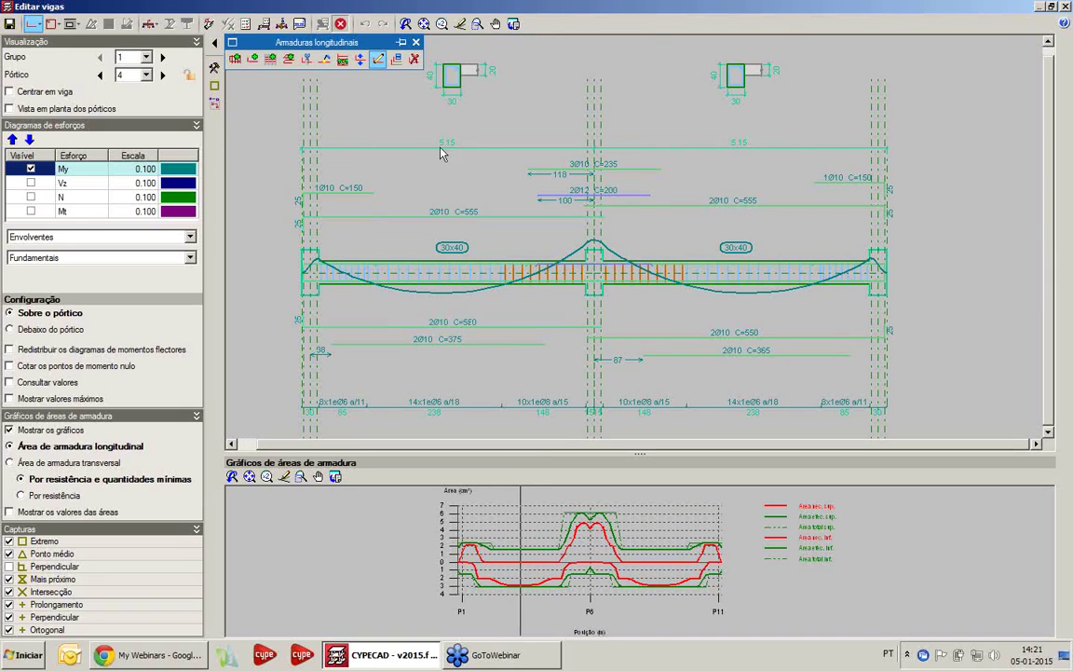
{"action": "left_click", "coordinate": [465, 221]}
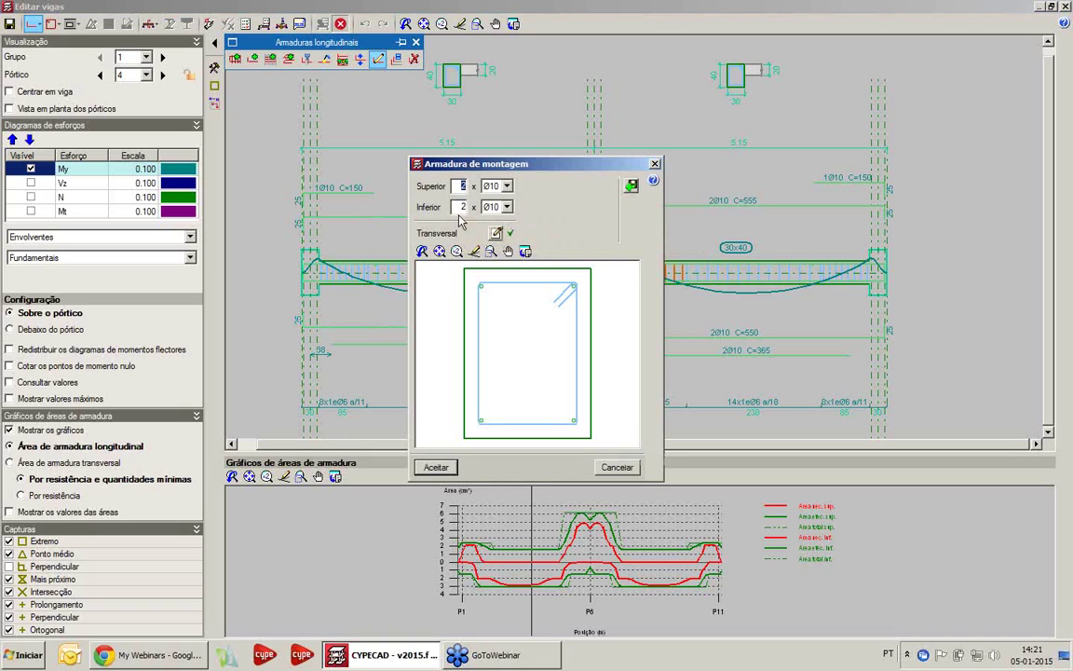
{"action": "left_click", "coordinate": [506, 186]}
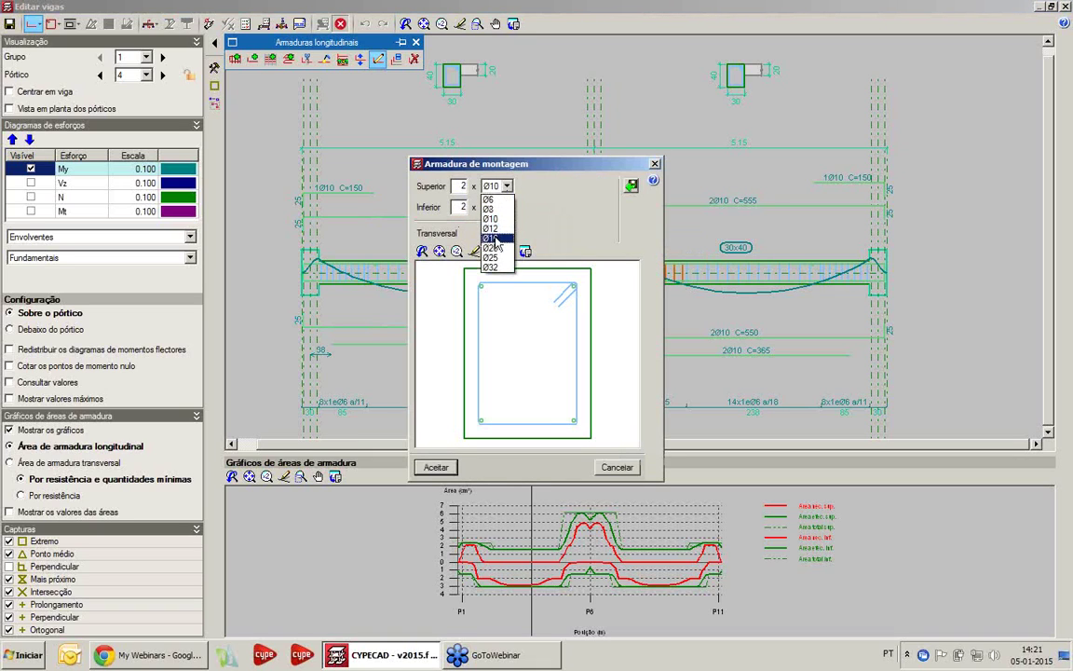
{"action": "left_click", "coordinate": [492, 229]}
{"action": "left_click", "coordinate": [507, 207]}
{"action": "left_click", "coordinate": [492, 249]}
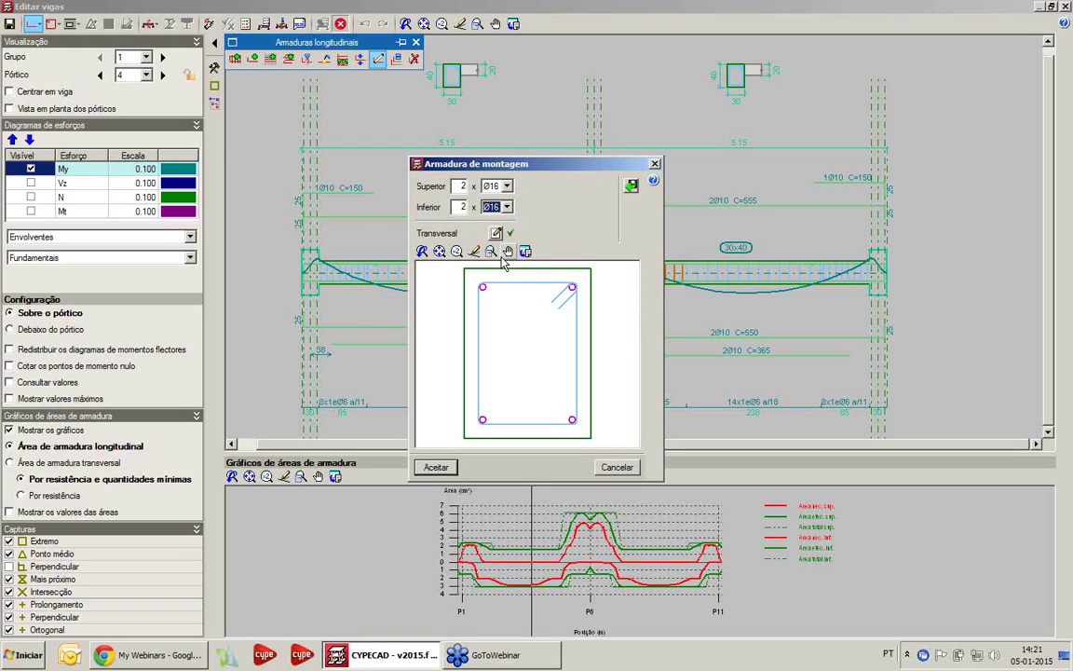
{"action": "left_click", "coordinate": [436, 468]}
- Set the upper and lower assembly bars of the P6–P11 span to 2Ø16
{"action": "left_click", "coordinate": [750, 207]}
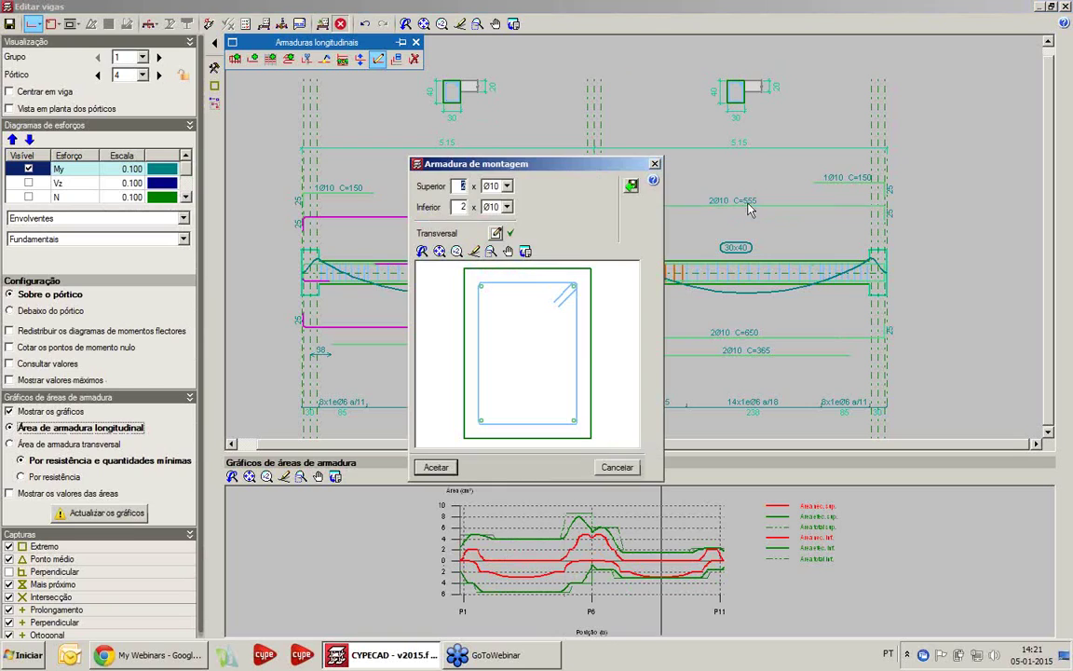
{"action": "left_click", "coordinate": [506, 186]}
{"action": "left_click", "coordinate": [498, 229]}
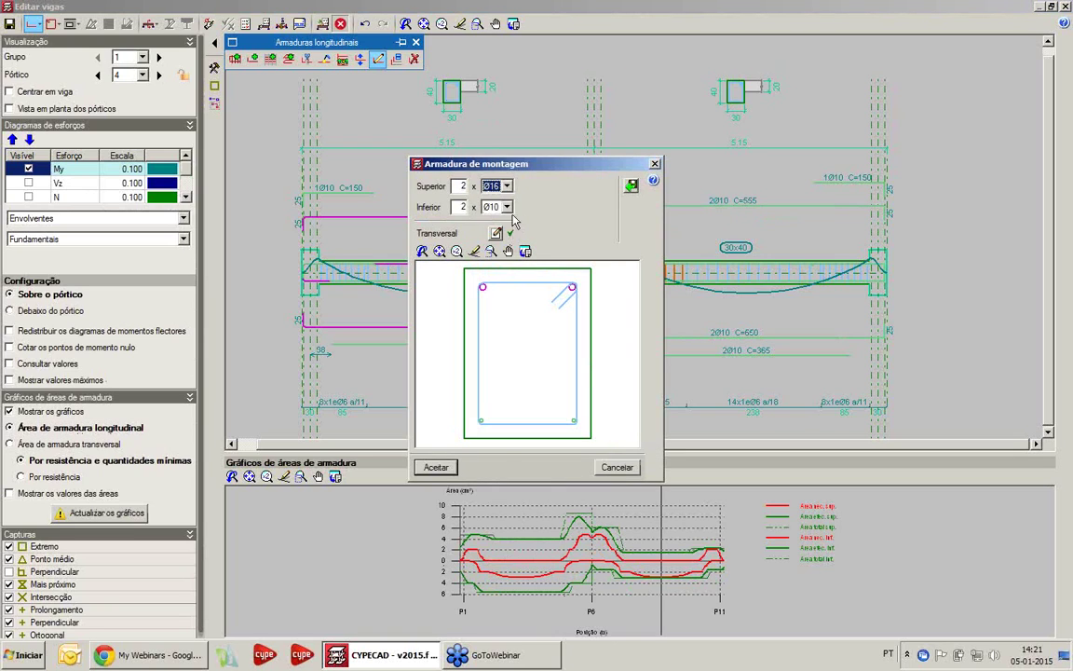
{"action": "left_click", "coordinate": [506, 206]}
{"action": "left_click", "coordinate": [492, 249]}
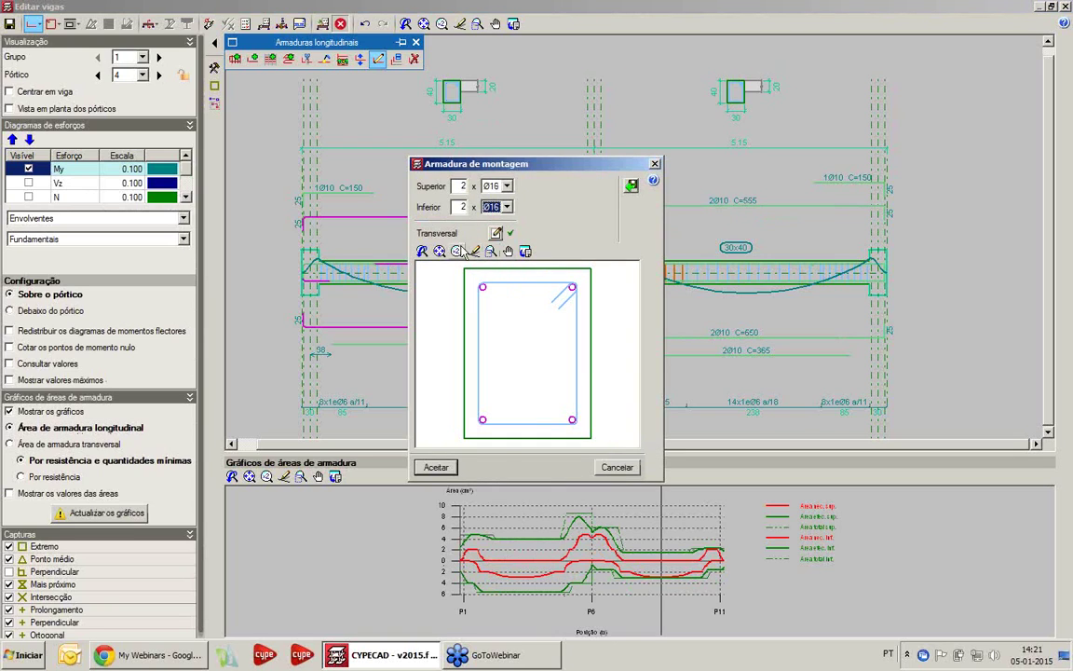
{"action": "left_click", "coordinate": [436, 467]}
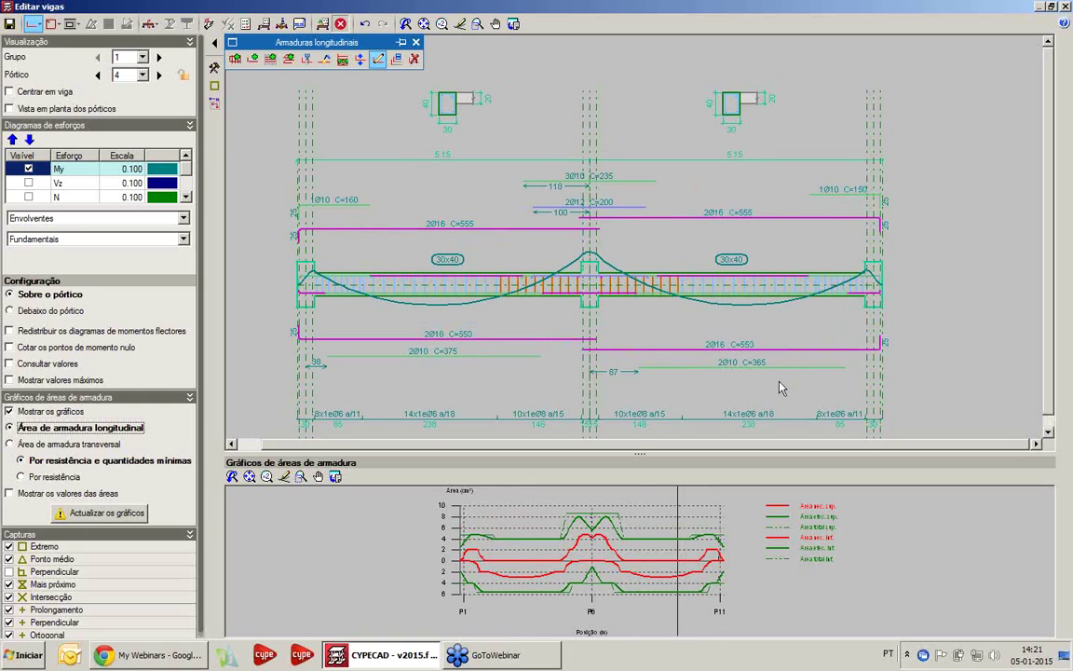
- Delete the upper 1Ø10 bars at P1 and P11 and the lower 2Ø10 reinforcement bars in both spans
{"action": "left_click", "coordinate": [416, 59]}
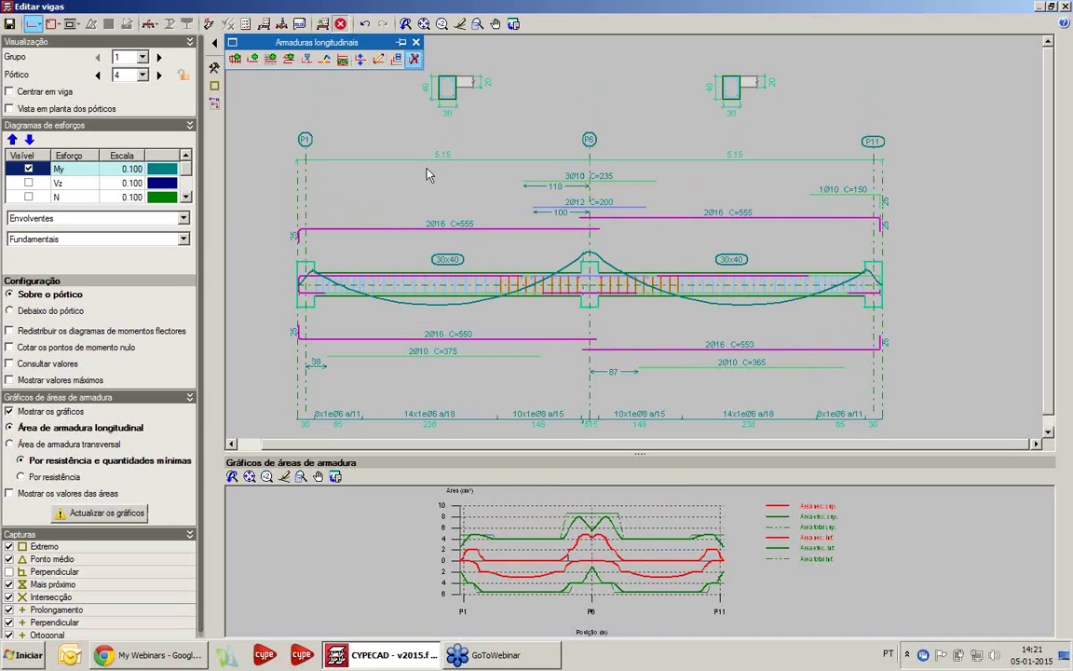
{"action": "left_click", "coordinate": [657, 363]}
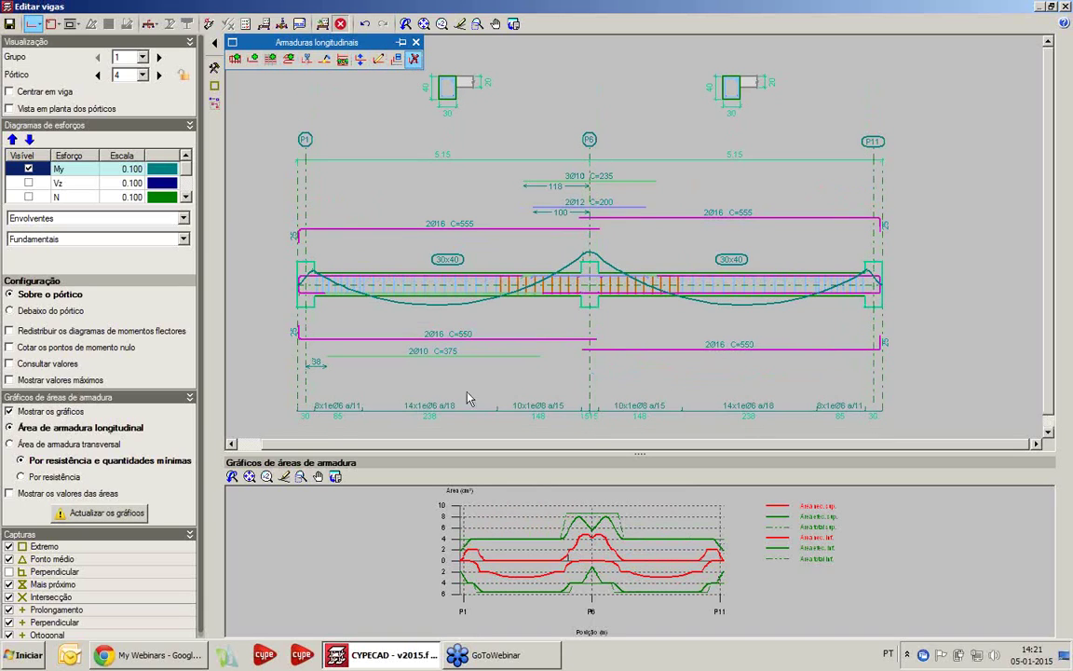
{"action": "scroll", "coordinate": [544, 186], "scroll_direction": "up", "scroll_amount": 1}
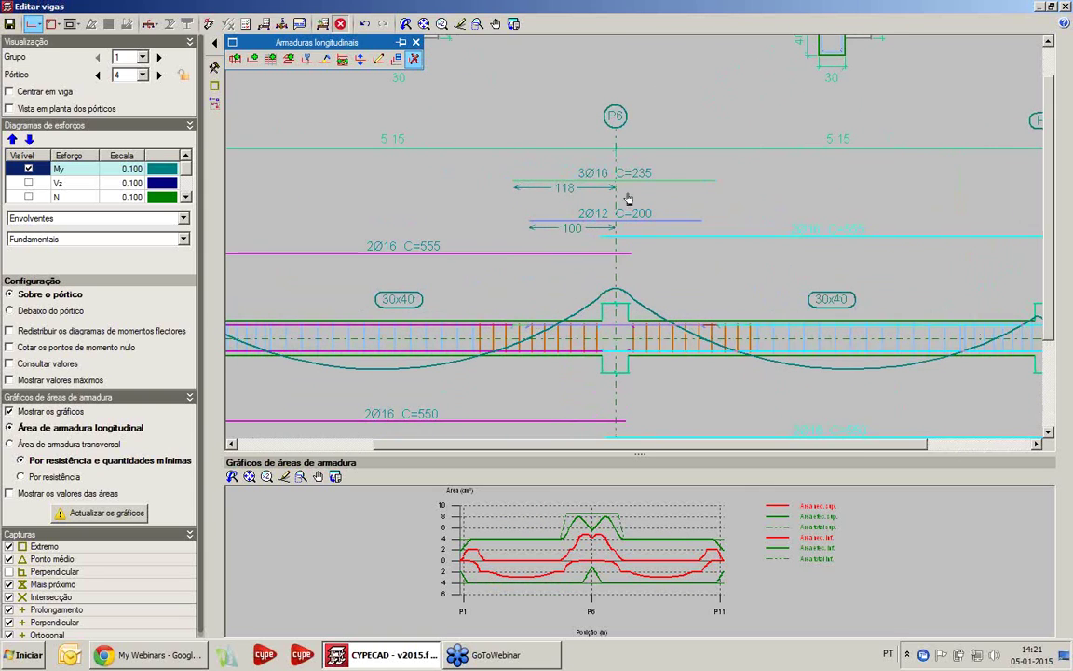
{"action": "scroll", "coordinate": [546, 165], "scroll_direction": "down", "scroll_amount": 1}
{"action": "middle_click_drag", "start_coordinate": [546, 165], "coordinate": [547, 159]}
- Change the upper 3Ø10 reinforcement bars over P6 to 2Ø12, and delete the existing 2Ø12 C=200 bars there
{"action": "left_click", "coordinate": [377, 61]}
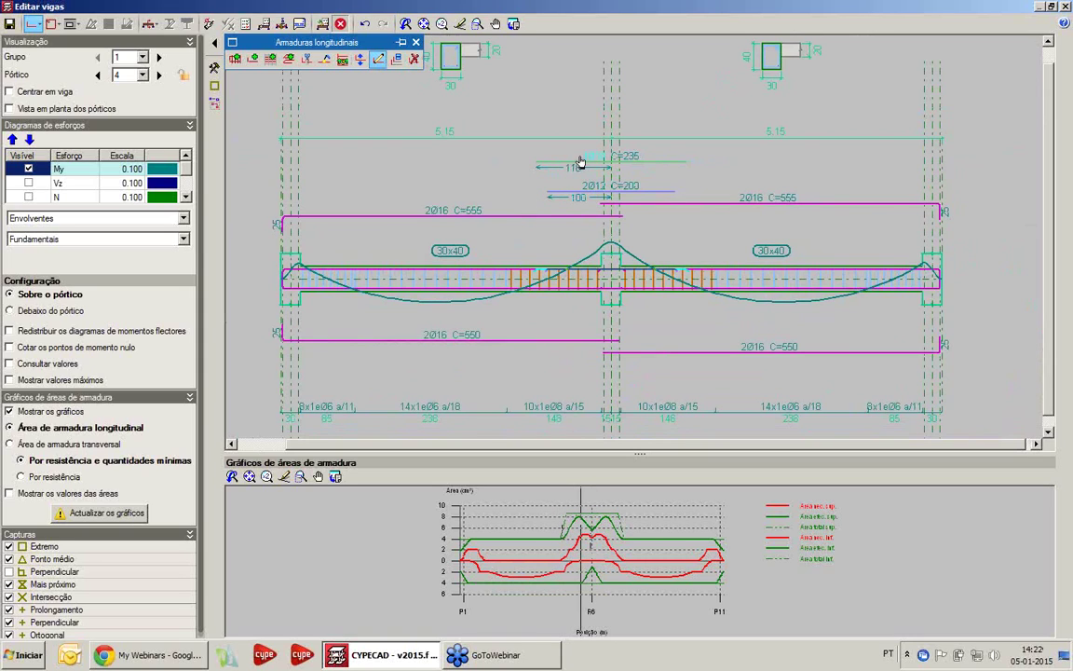
{"action": "left_click", "coordinate": [587, 161]}
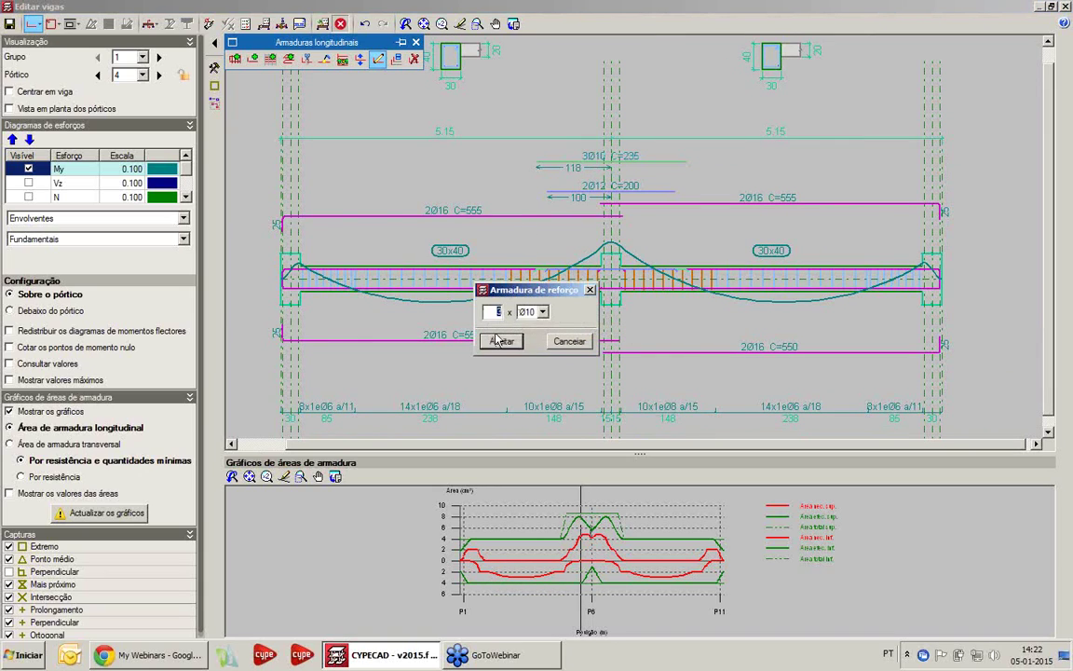
{"action": "type", "text": "2"}
{"action": "left_click", "coordinate": [543, 312]}
{"action": "left_click", "coordinate": [522, 360]}
{"action": "left_click", "coordinate": [501, 341]}
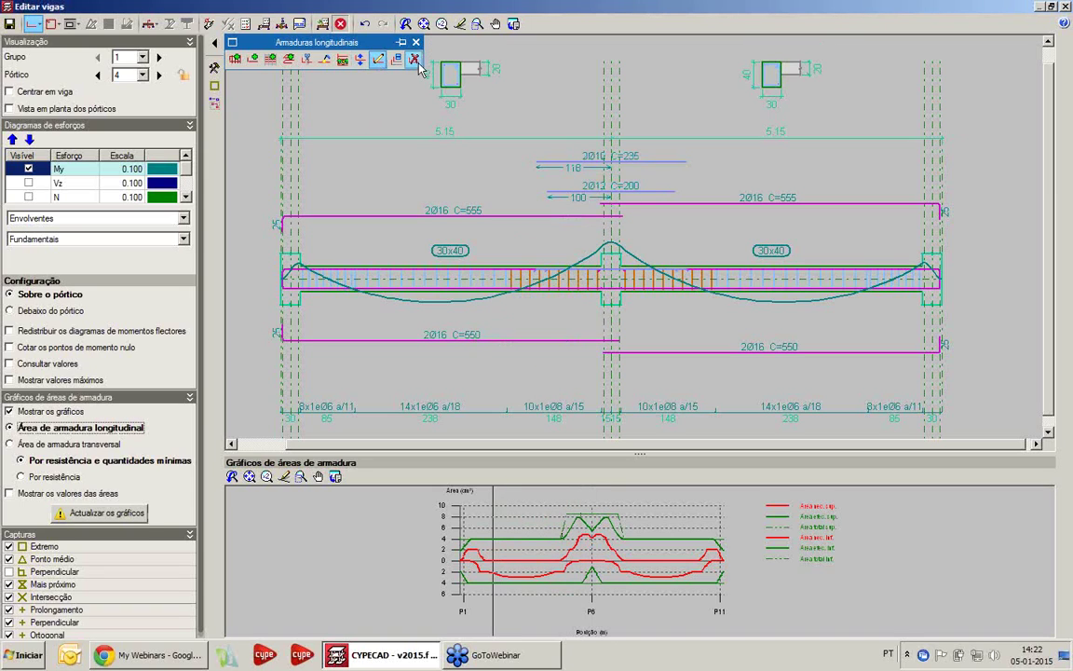
{"action": "left_click", "coordinate": [415, 61]}
{"action": "left_click", "coordinate": [576, 191]}
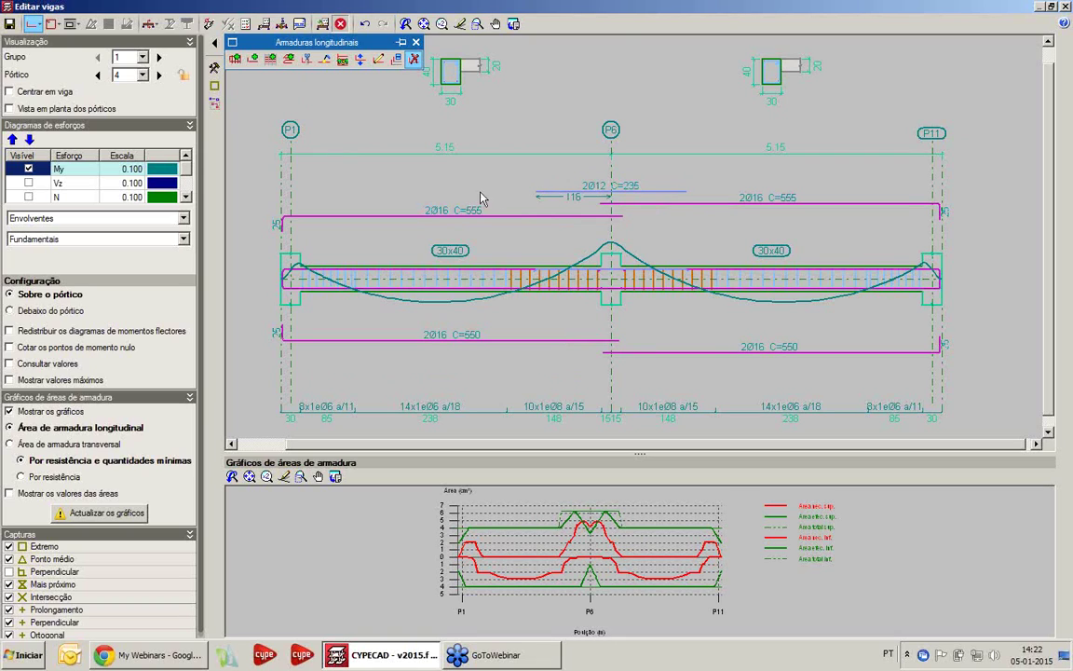
- Join the 2Ø16 assembly bars of the P1–P6 and P6–P11 spans into continuous bars across the frame
{"action": "left_click", "coordinate": [324, 59]}
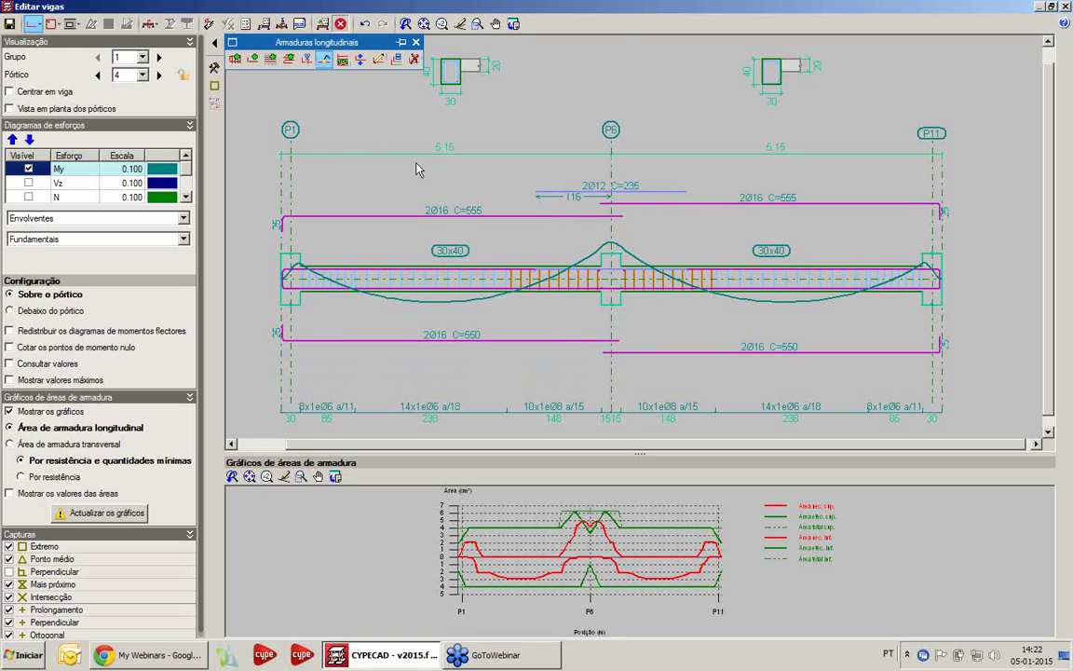
{"action": "left_click", "coordinate": [471, 217]}
{"action": "left_click", "coordinate": [671, 210]}
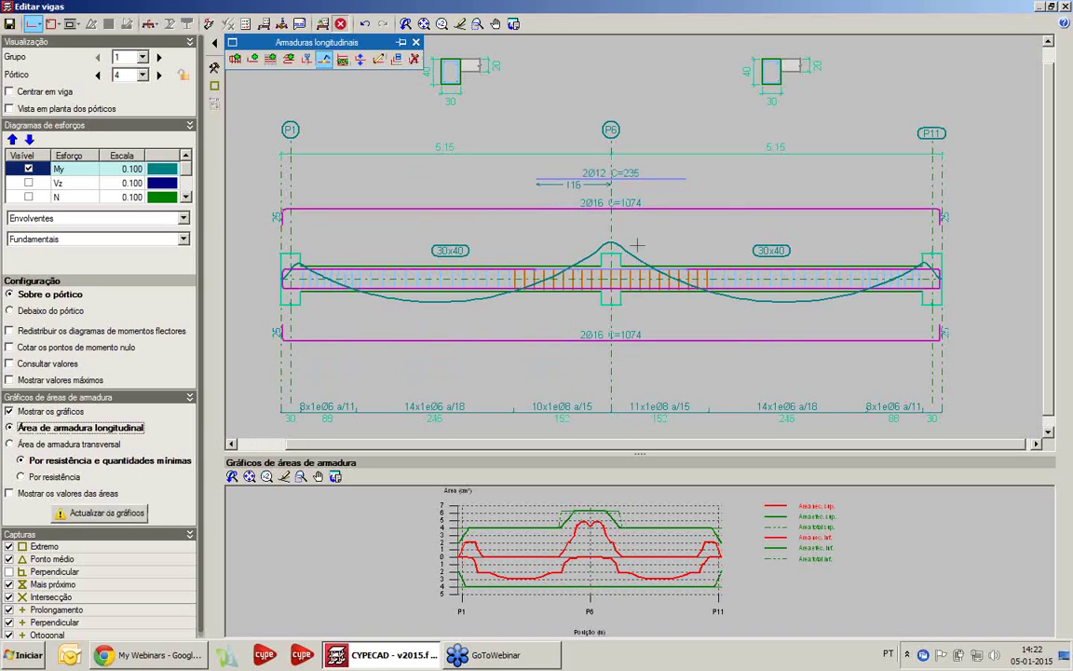
{"action": "scroll", "coordinate": [463, 220], "scroll_direction": "down", "scroll_amount": 1}
{"action": "left_click", "coordinate": [460, 220]}
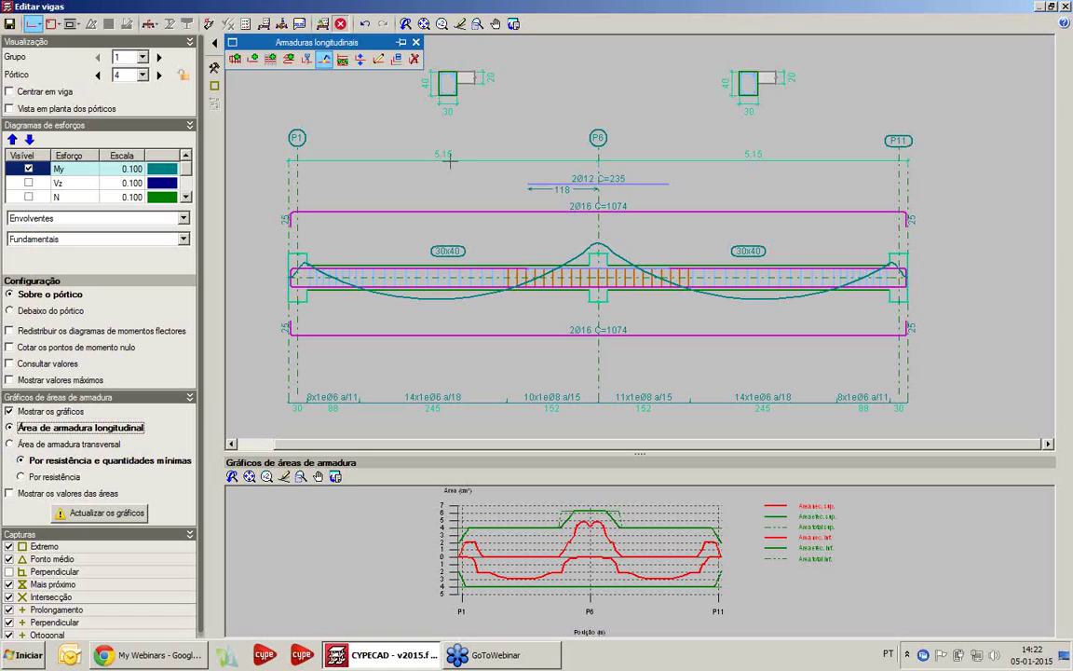
- Recheck the edited frame and view the E.L.U. and E.L.Util. verifications for the P1–P6 beam in a maximized window
{"action": "left_click", "coordinate": [322, 24]}
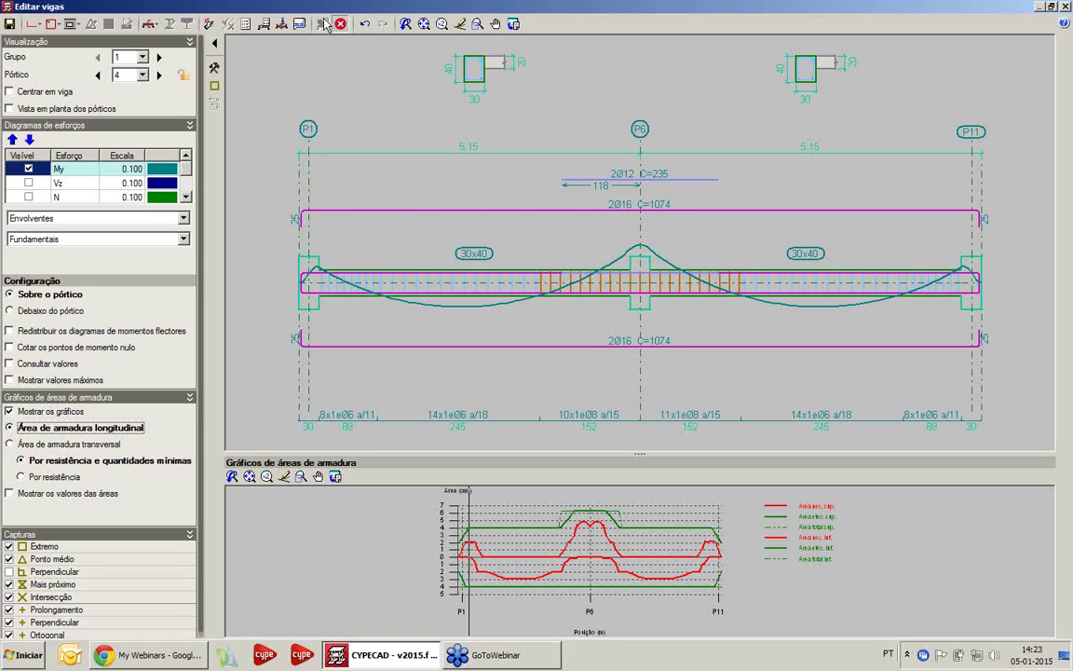
{"action": "left_click", "coordinate": [246, 25]}
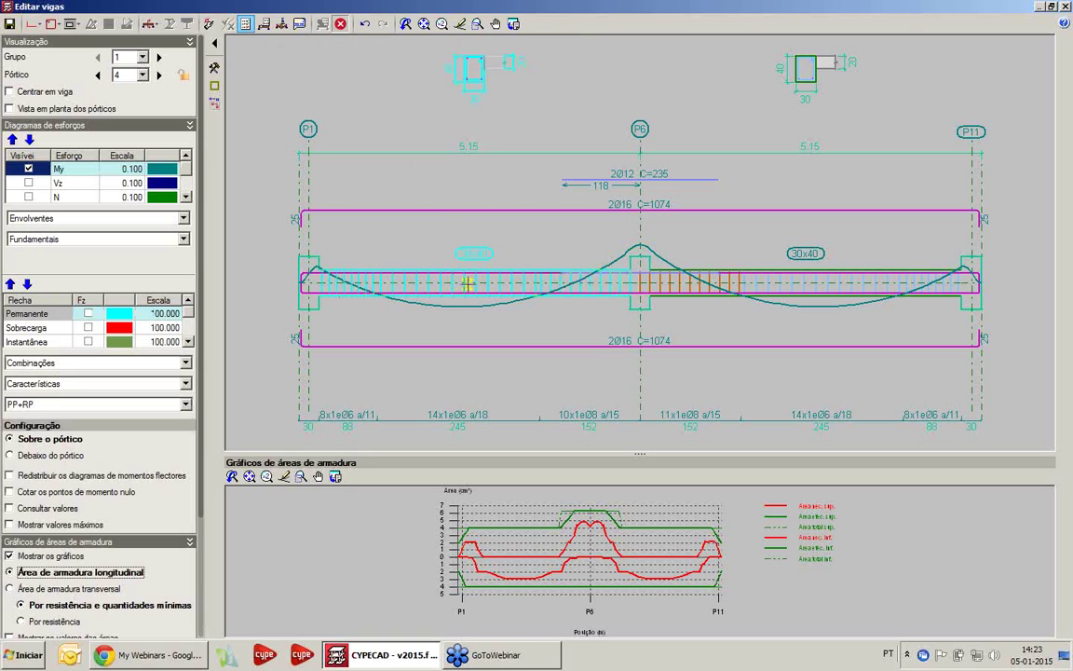
{"action": "left_click", "coordinate": [468, 283]}
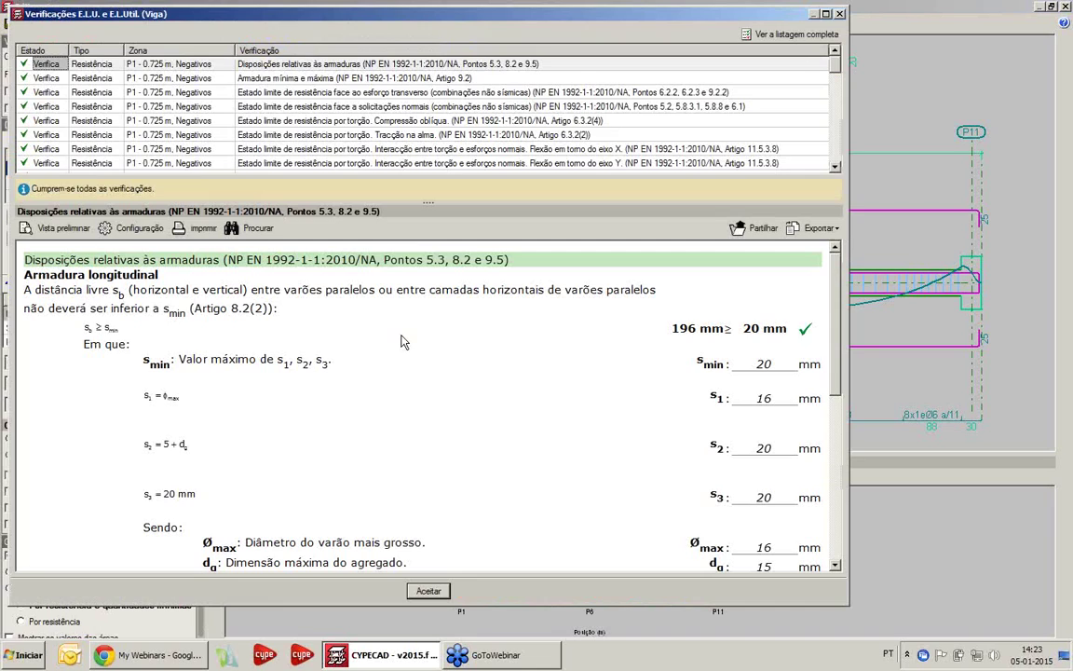
{"action": "left_click", "coordinate": [825, 17]}
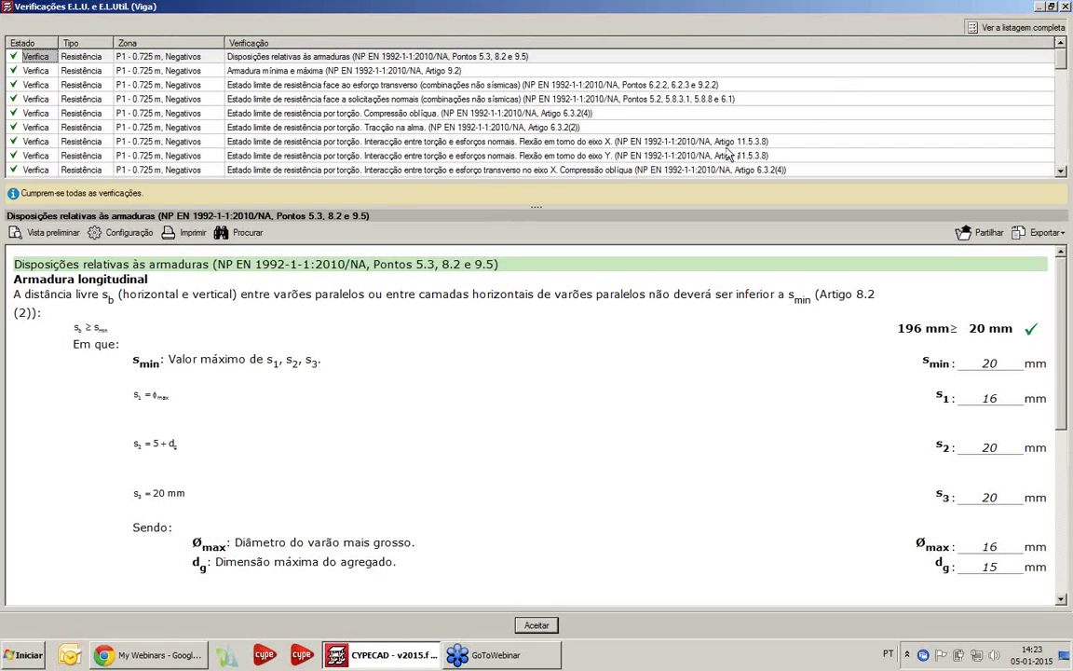
- Display the complete verification listing for the P1–P6 beam and examine its results summary and reinforcement provisions
{"action": "left_click", "coordinate": [989, 30]}
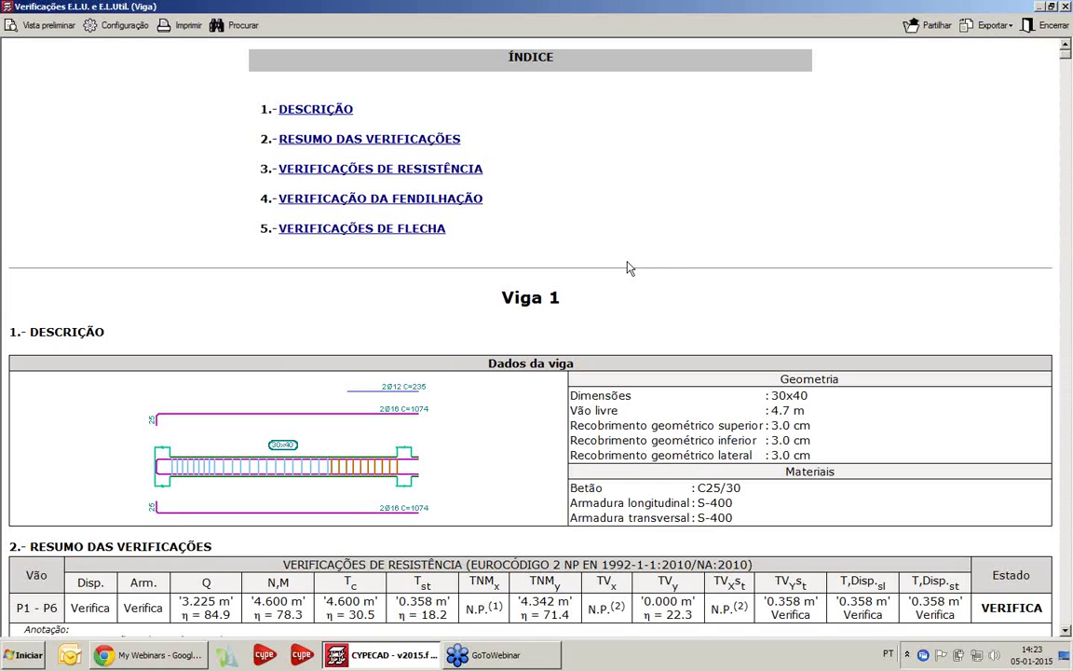
{"action": "scroll", "coordinate": [627, 267], "scroll_direction": "down", "scroll_amount": 12}
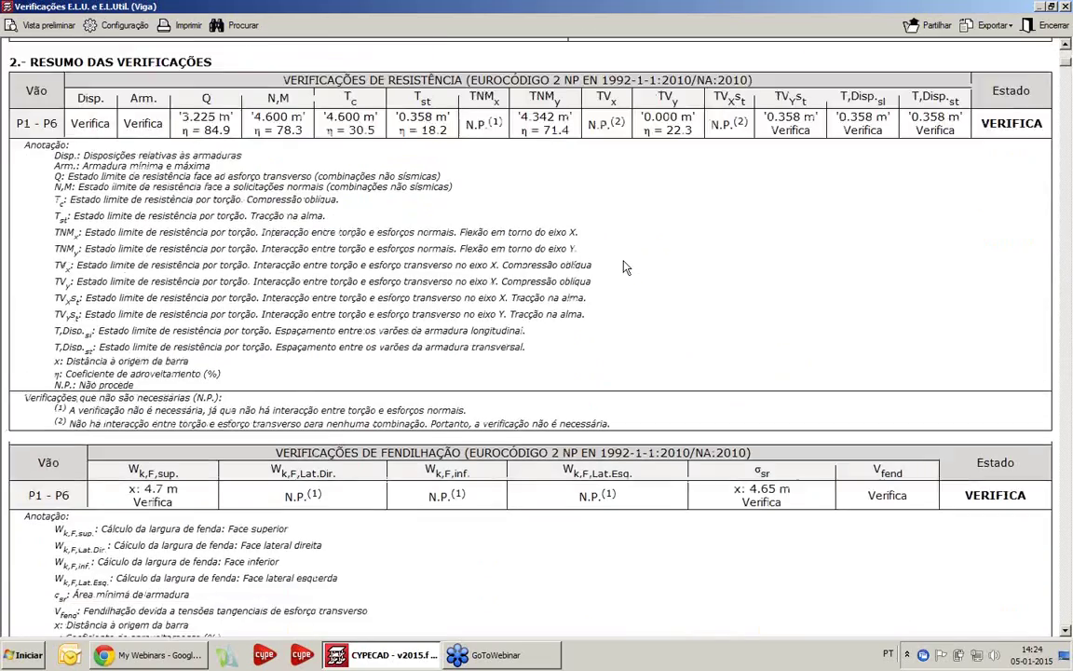
{"action": "scroll", "coordinate": [625, 262], "scroll_direction": "down", "scroll_amount": 9}
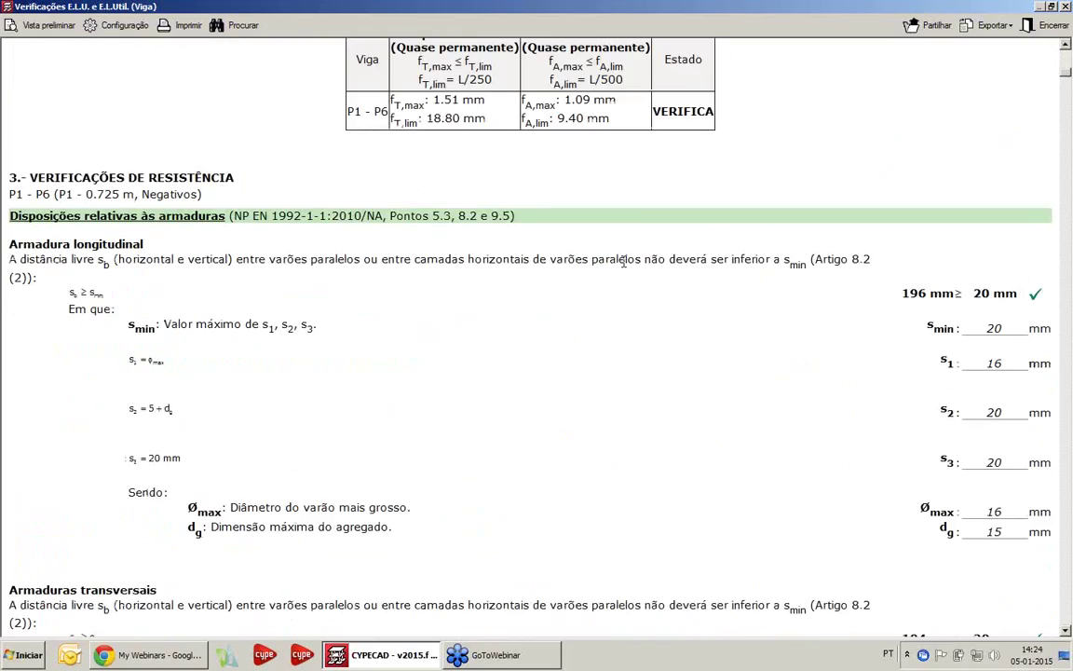
{"action": "scroll", "coordinate": [624, 262], "scroll_direction": "down", "scroll_amount": 3}
{"action": "scroll", "coordinate": [624, 268], "scroll_direction": "down", "scroll_amount": 5}
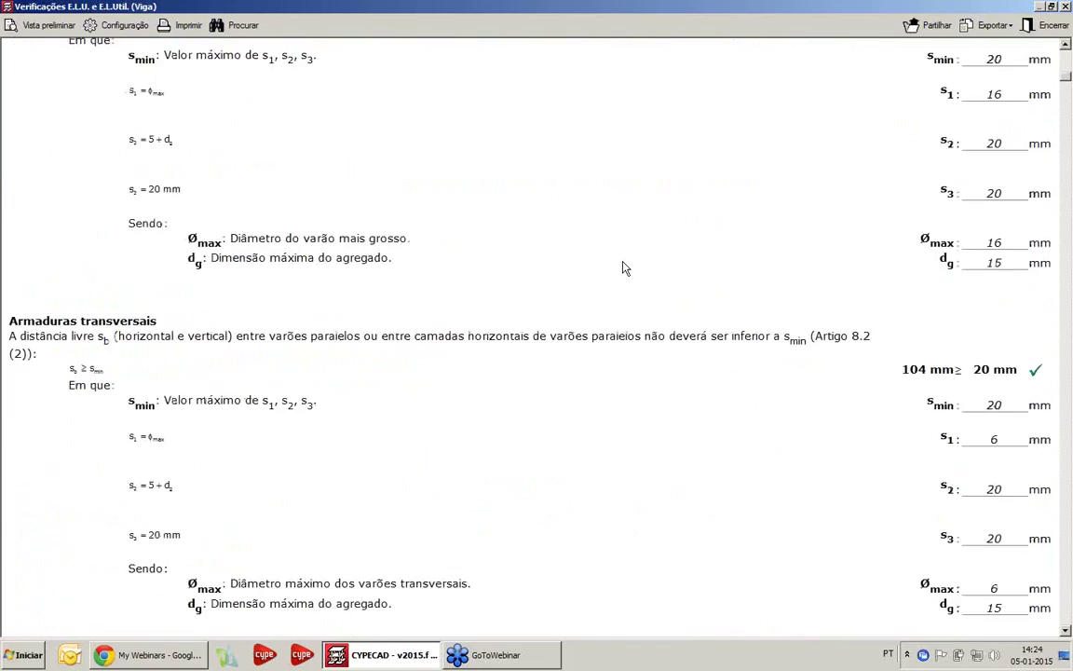
- Examine the reinforcement area, shear, bending and torsion verifications for the negative-moment zone at P1
{"action": "scroll", "coordinate": [625, 267], "scroll_direction": "down", "scroll_amount": 12}
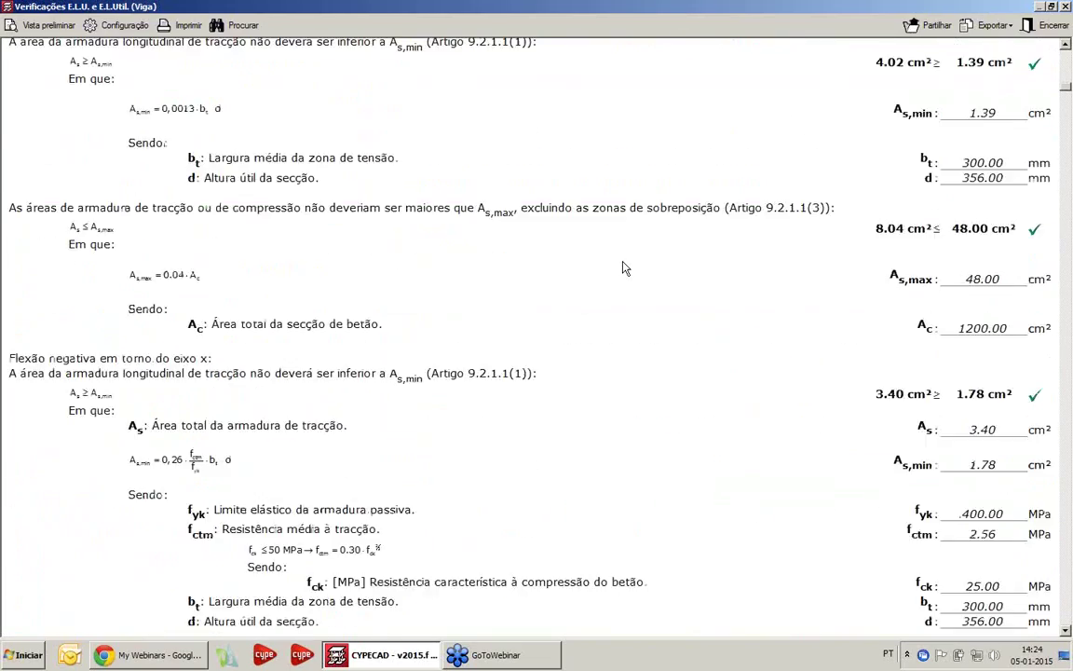
{"action": "scroll", "coordinate": [624, 268], "scroll_direction": "down", "scroll_amount": 17}
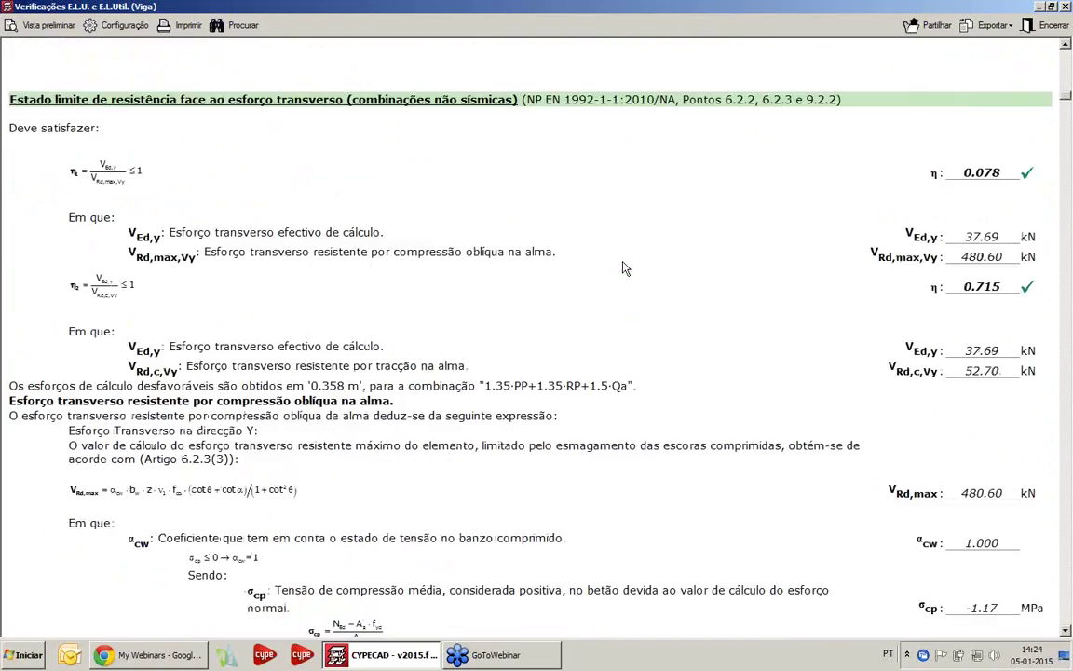
{"action": "scroll", "coordinate": [624, 268], "scroll_direction": "down", "scroll_amount": 20}
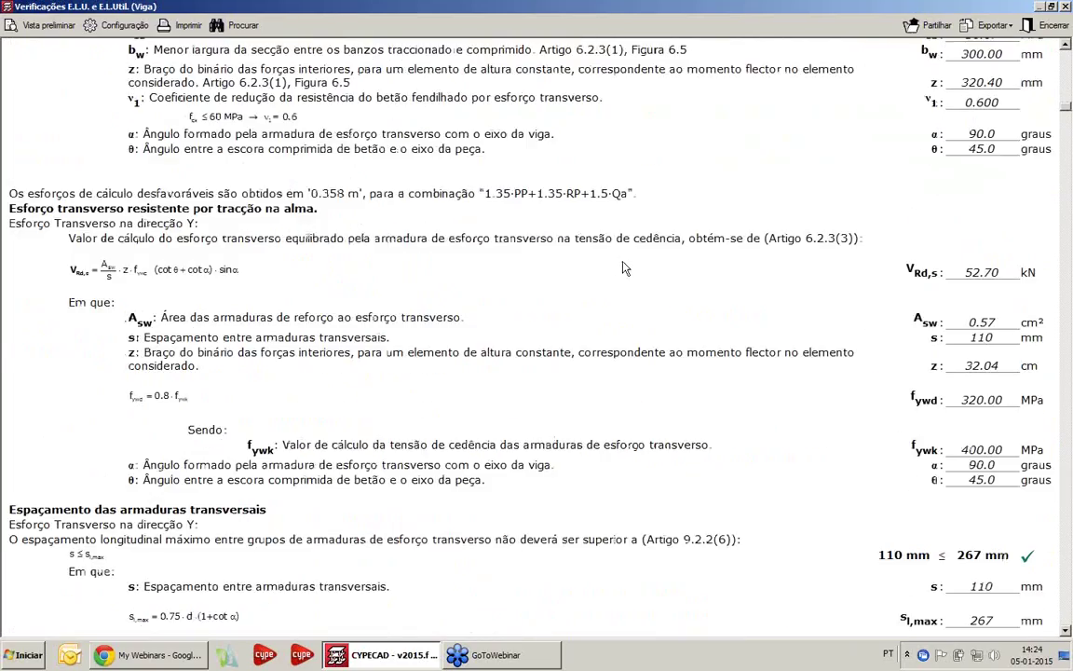
{"action": "scroll", "coordinate": [624, 268], "scroll_direction": "down", "scroll_amount": 20}
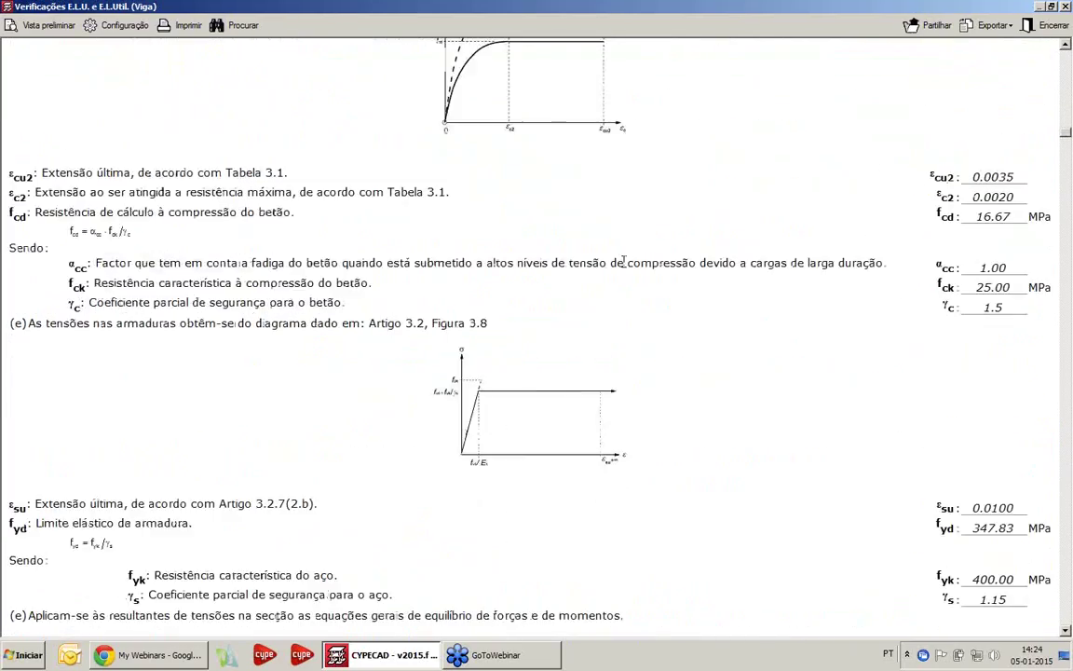
{"action": "scroll", "coordinate": [624, 267], "scroll_direction": "down", "scroll_amount": 20}
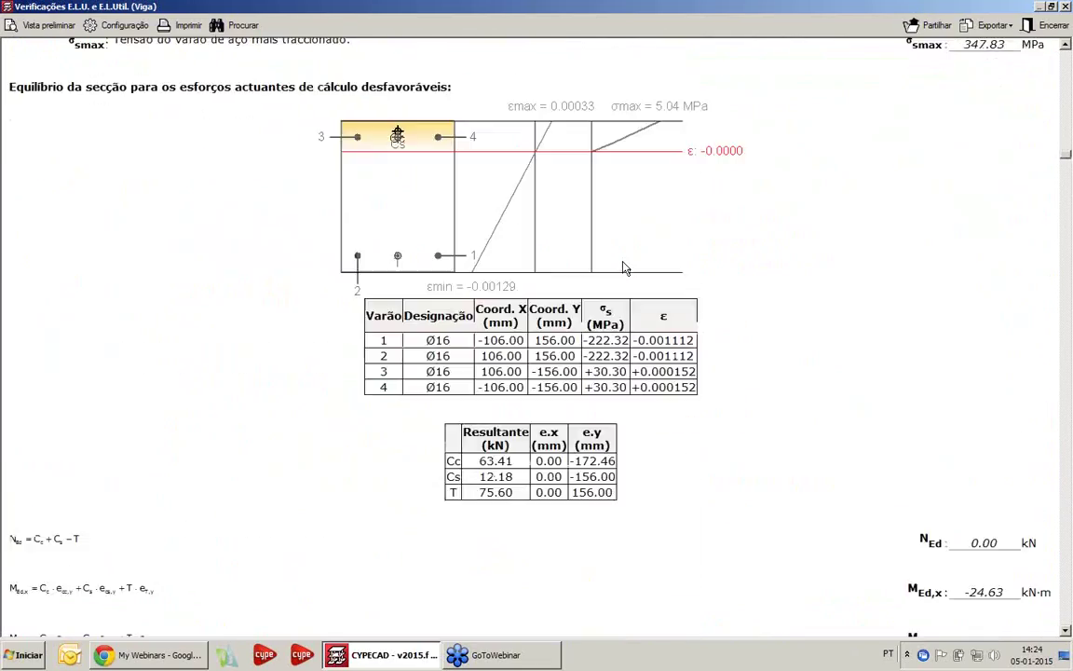
{"action": "scroll", "coordinate": [624, 261], "scroll_direction": "down", "scroll_amount": 20}
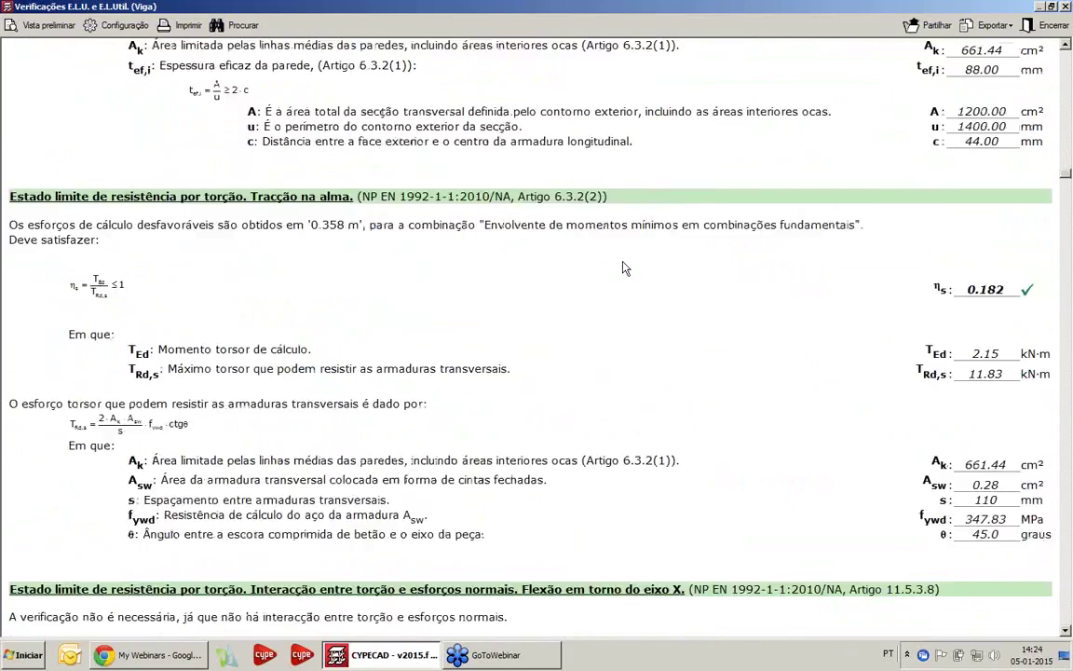
{"action": "scroll", "coordinate": [624, 263], "scroll_direction": "up", "scroll_amount": 5}
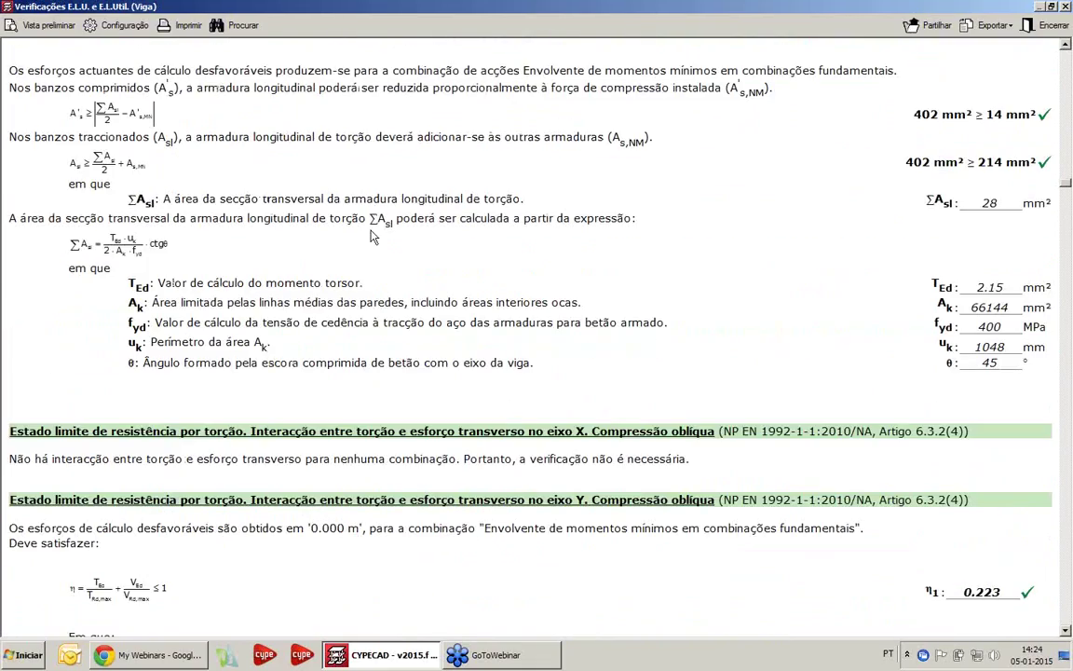
{"action": "scroll", "coordinate": [371, 237], "scroll_direction": "down", "scroll_amount": 20}
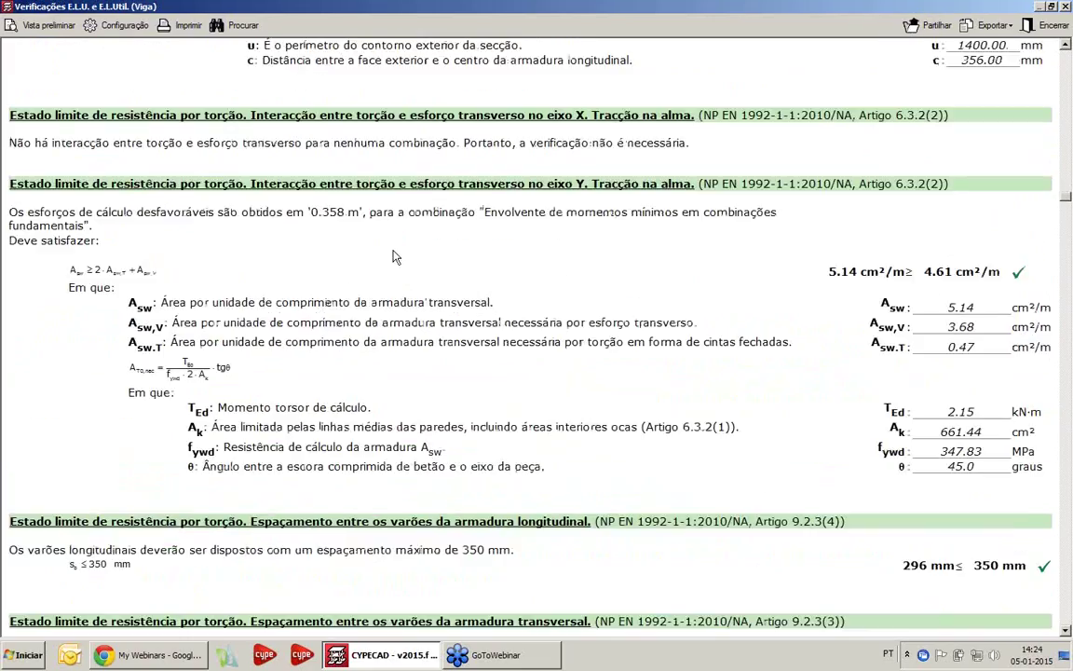
- Examine the positive-moment zone checks and the shear and normal-stress checks near P6, and close the verification windows
{"action": "scroll", "coordinate": [393, 251], "scroll_direction": "down", "scroll_amount": 20}
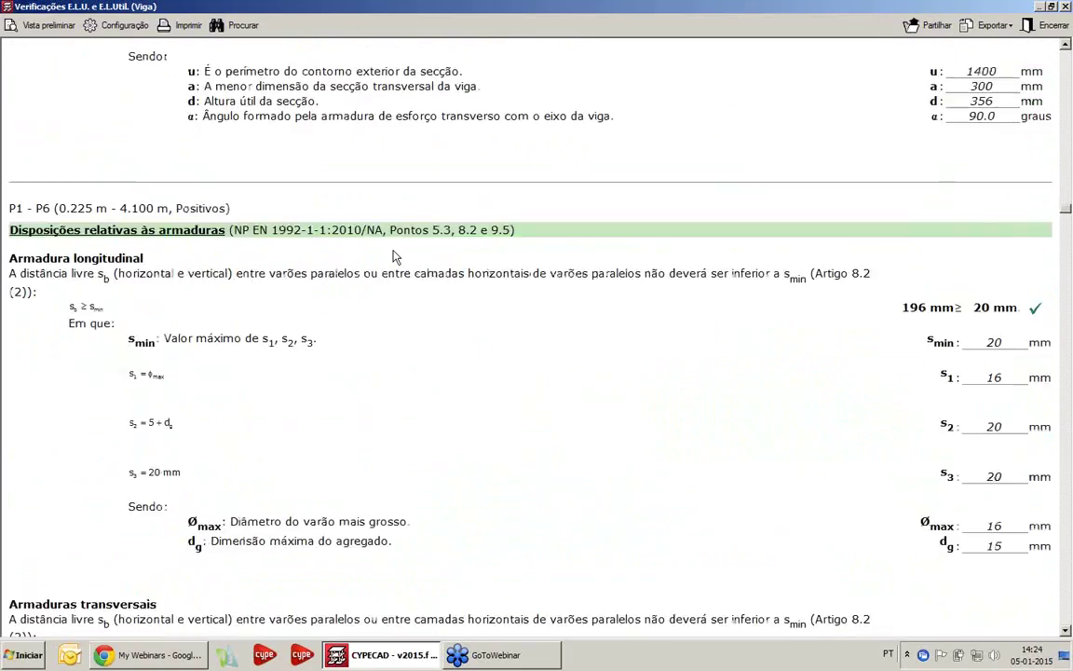
{"action": "scroll", "coordinate": [393, 257], "scroll_direction": "down", "scroll_amount": 20}
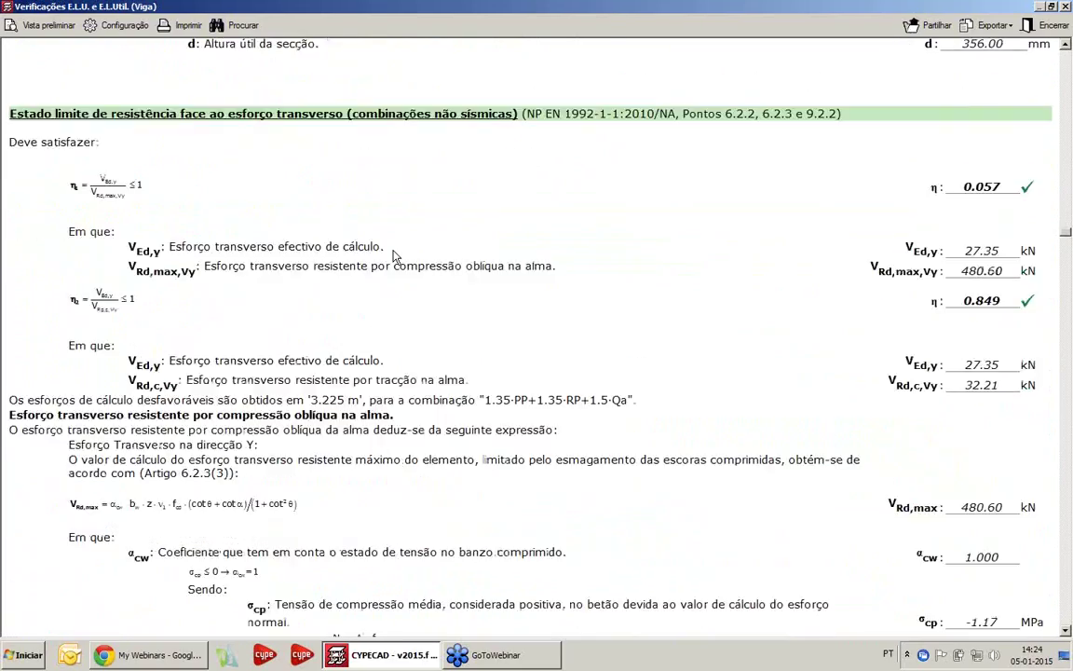
{"action": "scroll", "coordinate": [393, 256], "scroll_direction": "down", "scroll_amount": 20}
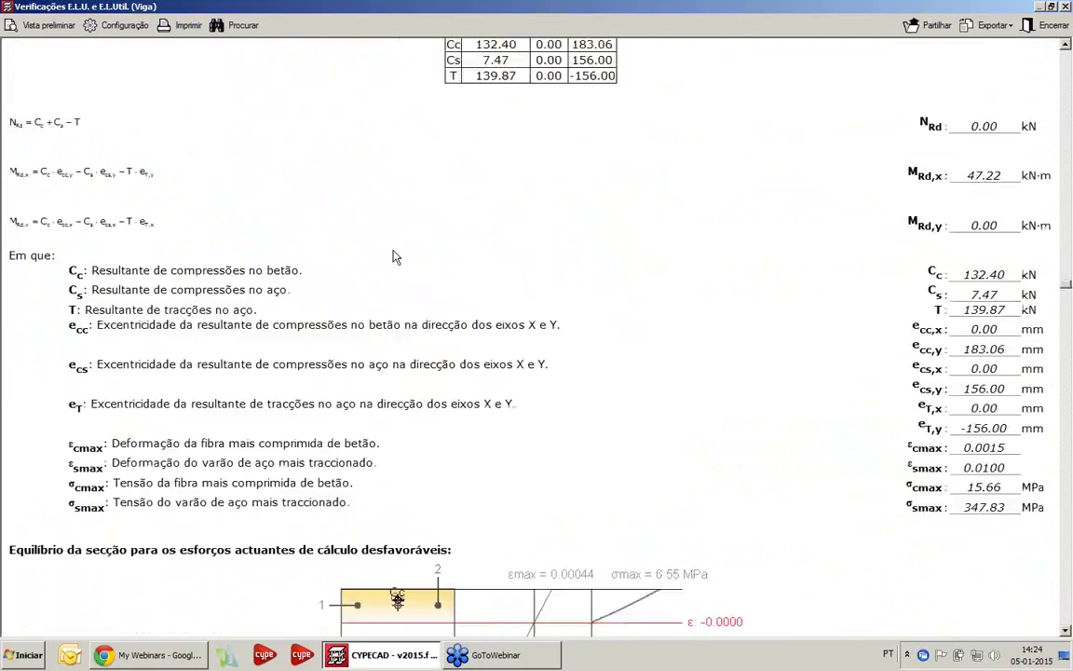
{"action": "scroll", "coordinate": [393, 252], "scroll_direction": "down", "scroll_amount": 20}
{"action": "left_click_drag", "start_coordinate": [1067, 318], "coordinate": [1068, 383]}
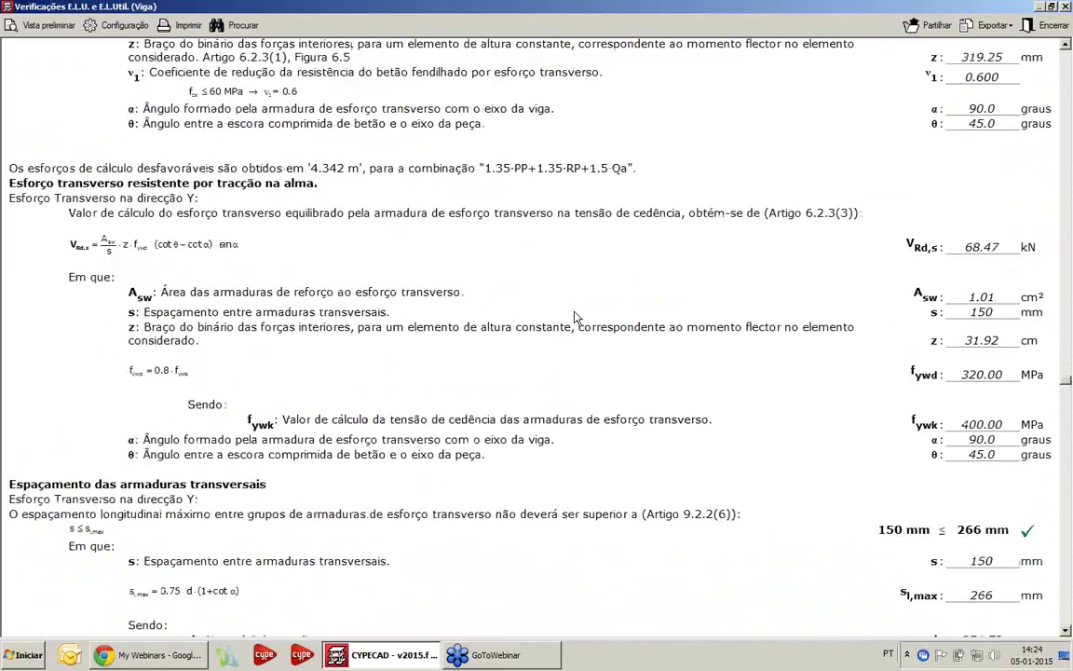
{"action": "scroll", "coordinate": [575, 312], "scroll_direction": "up", "scroll_amount": 5}
{"action": "scroll", "coordinate": [575, 312], "scroll_direction": "up", "scroll_amount": 11}
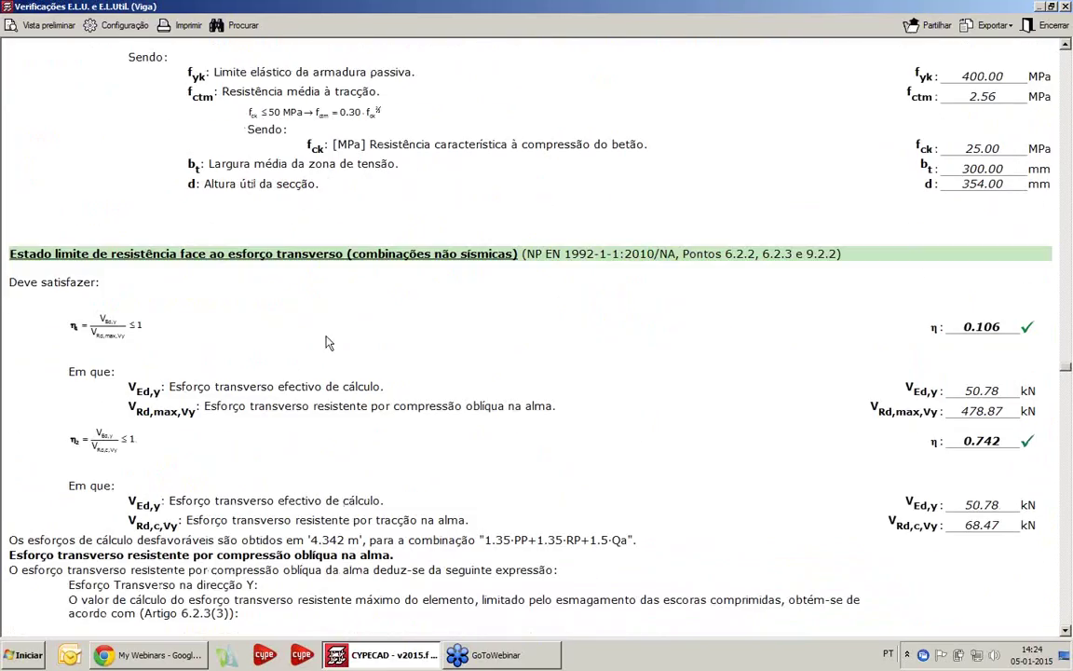
{"action": "scroll", "coordinate": [426, 327], "scroll_direction": "down", "scroll_amount": 16}
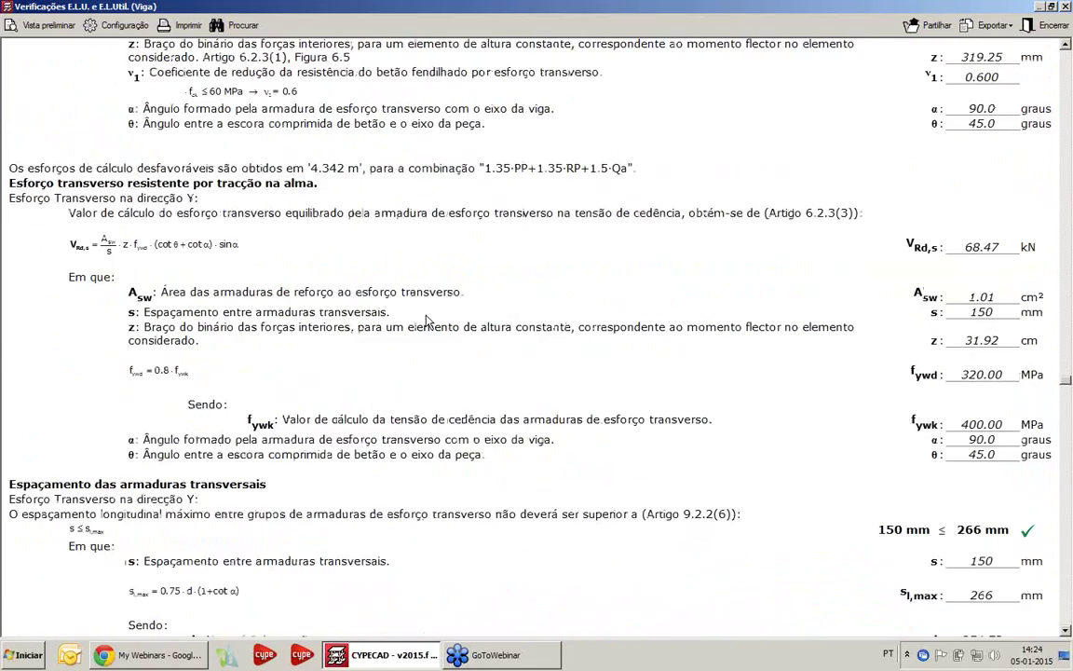
{"action": "scroll", "coordinate": [427, 319], "scroll_direction": "down", "scroll_amount": 15}
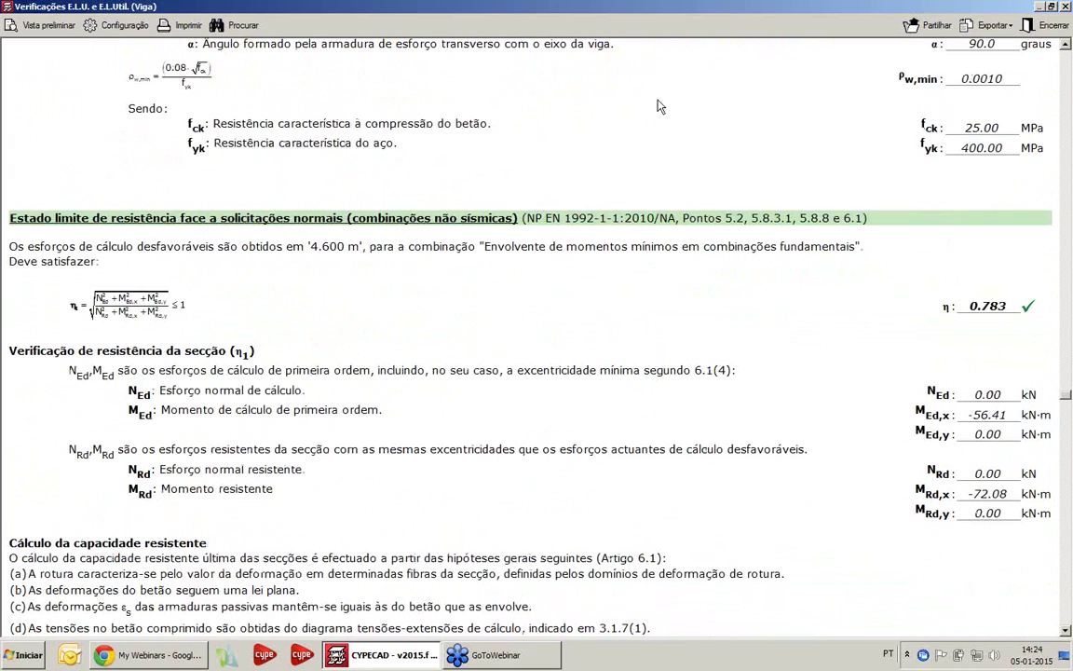
{"action": "left_click", "coordinate": [1051, 7]}
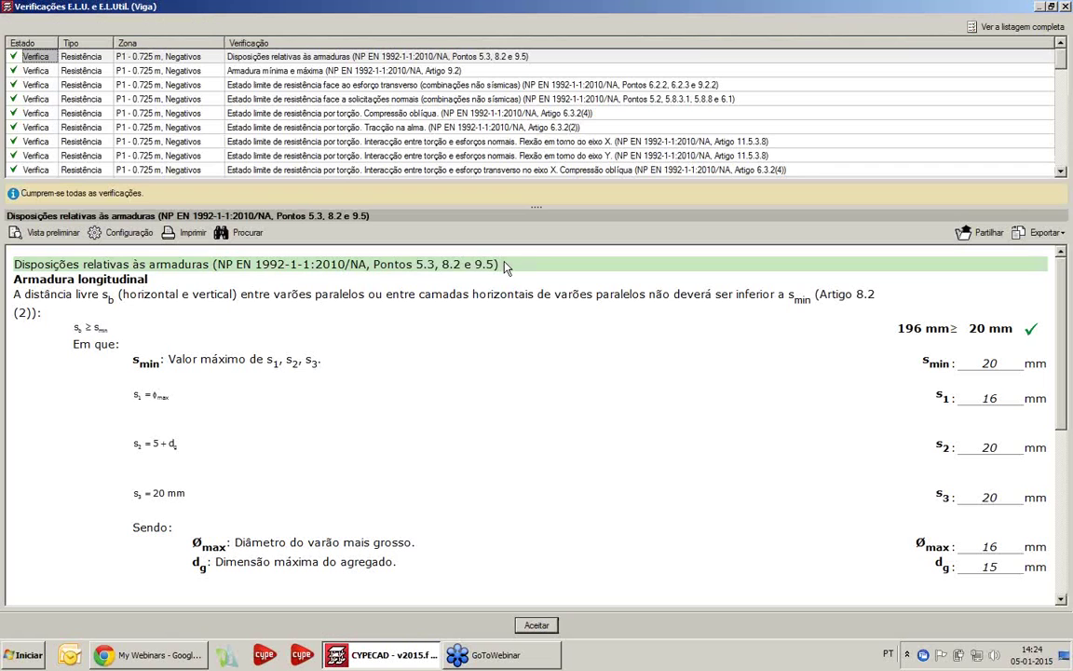
{"action": "left_click", "coordinate": [1065, 6]}
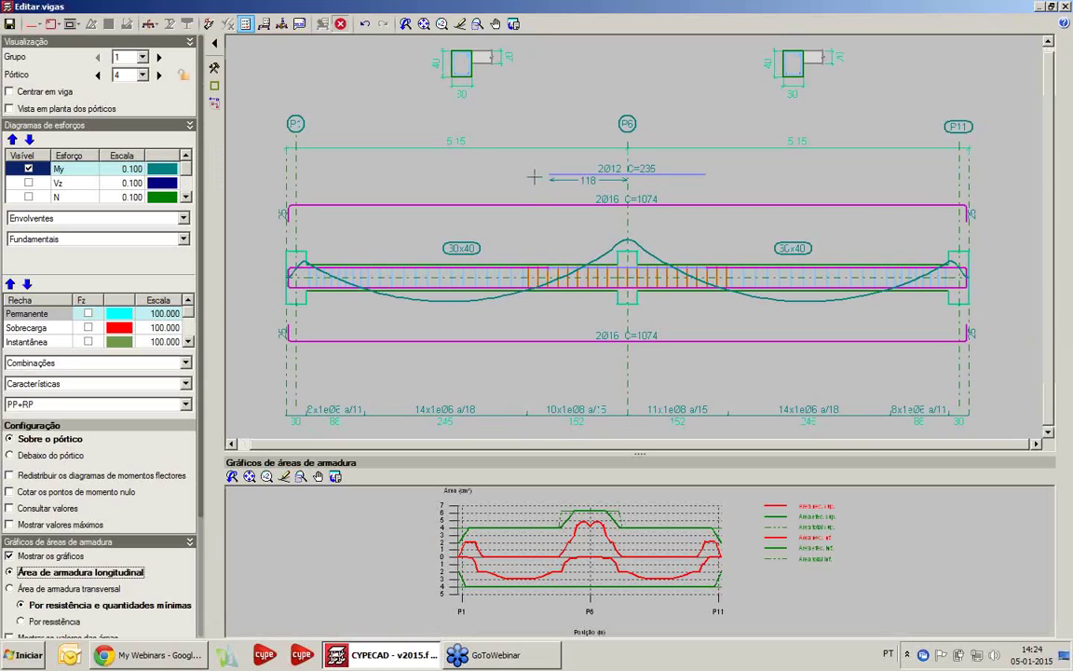
- Generate the frame's transverse sections at the centre of the spans
{"action": "left_click", "coordinate": [210, 24]}
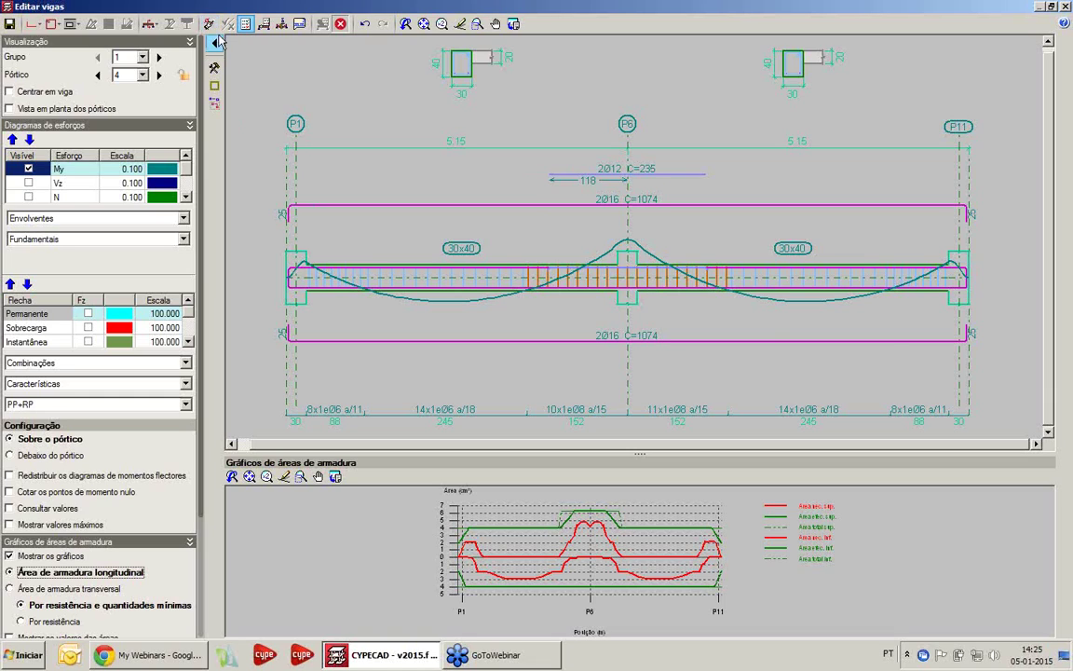
{"action": "left_click", "coordinate": [150, 24]}
{"action": "left_click", "coordinate": [150, 24]}
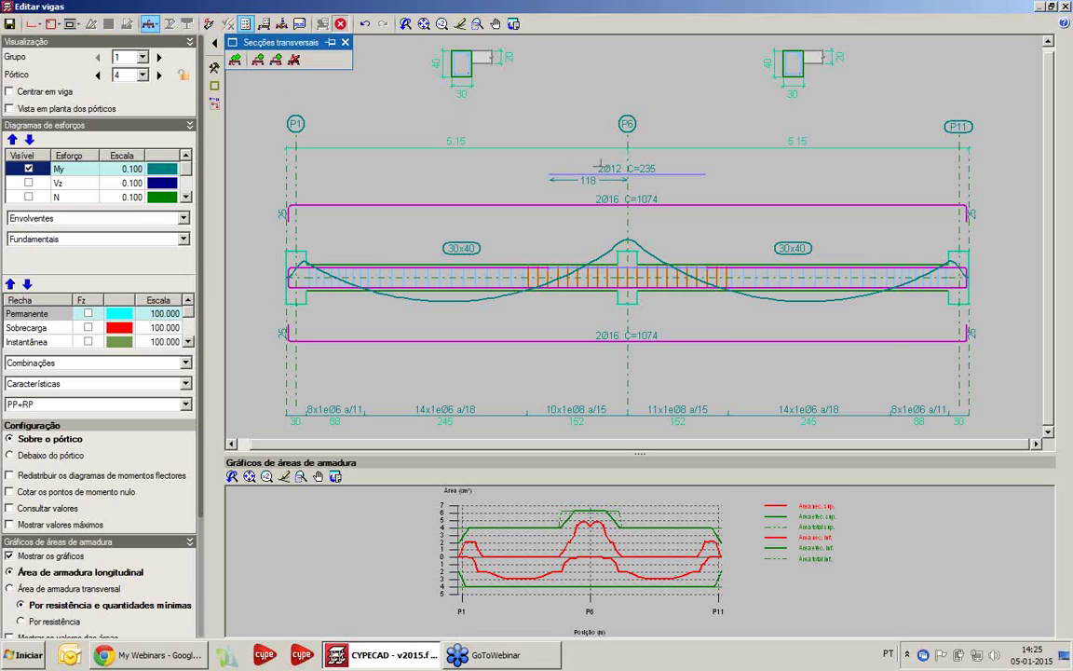
{"action": "left_click", "coordinate": [235, 59]}
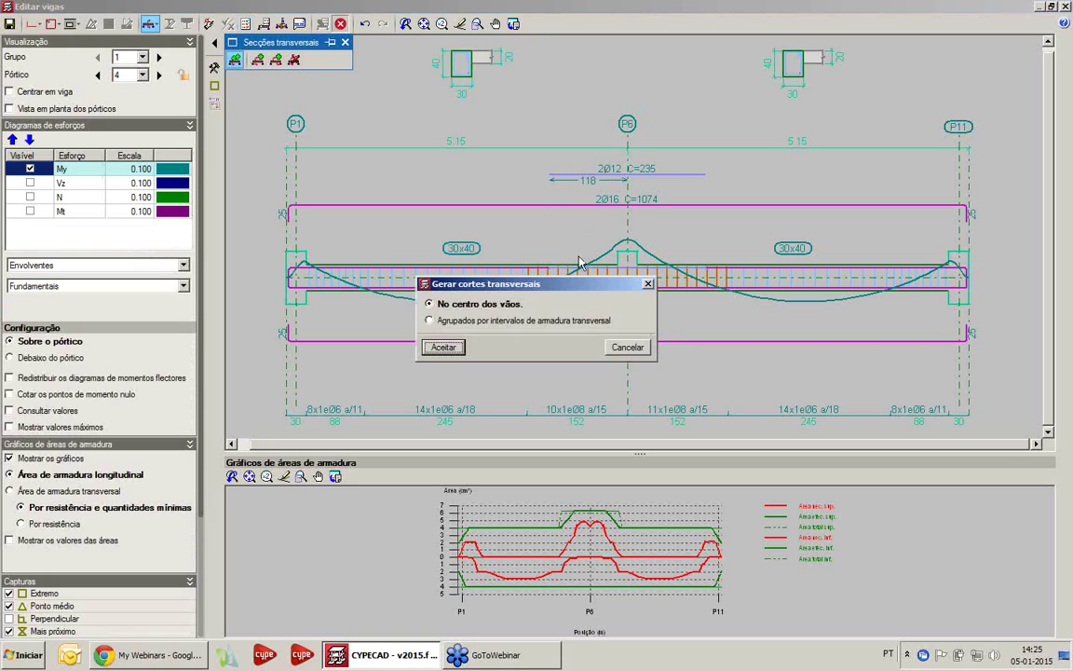
{"action": "left_click", "coordinate": [414, 322]}
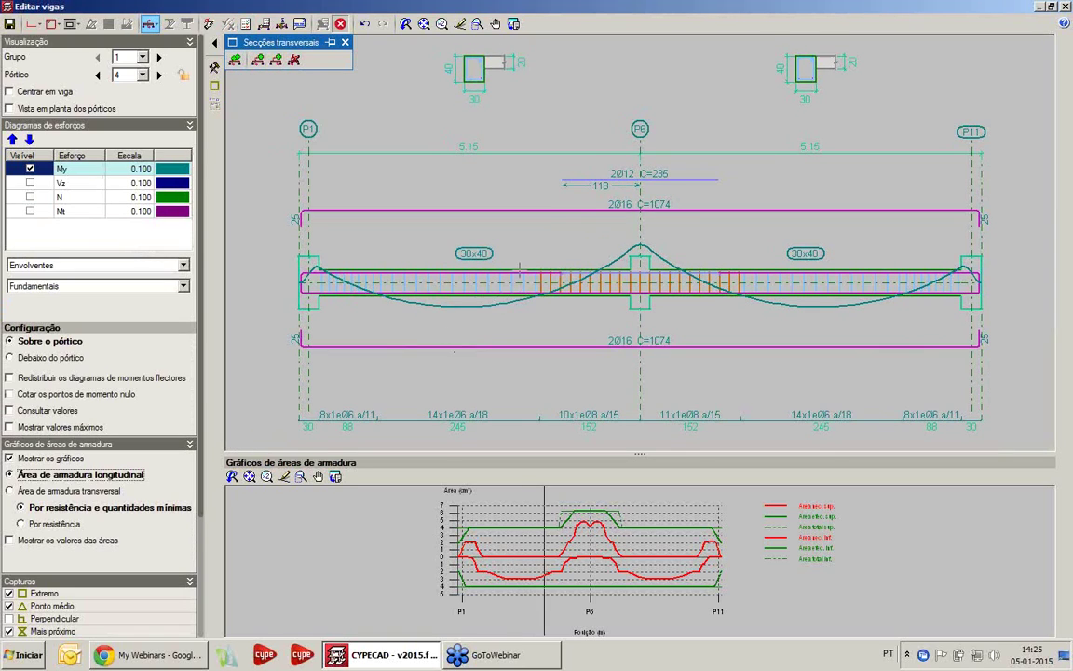
{"action": "left_click", "coordinate": [235, 60]}
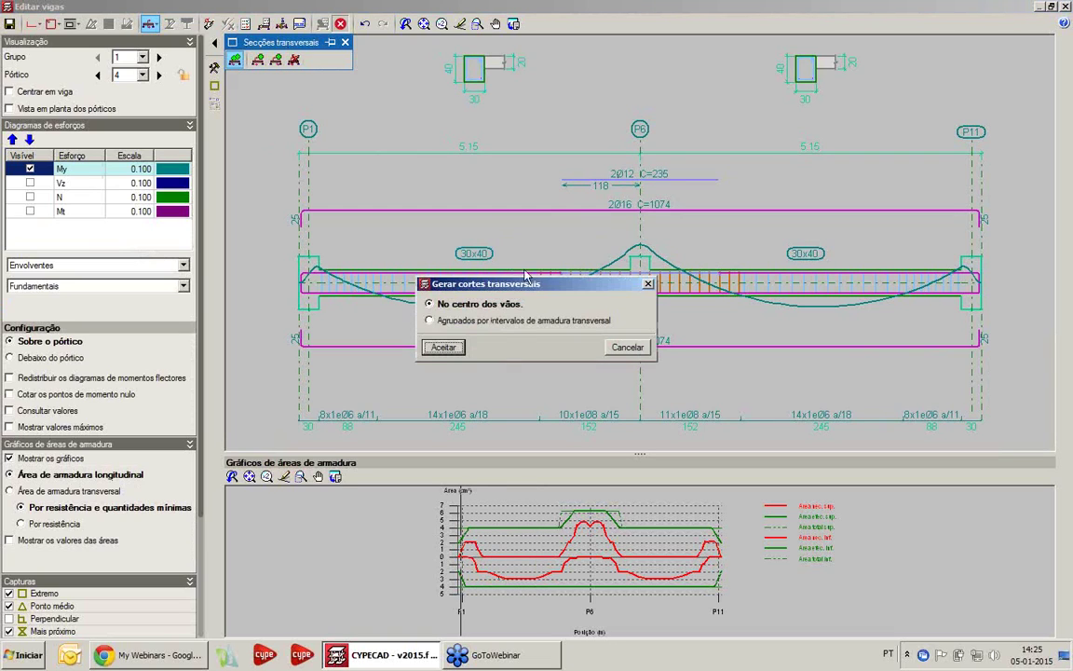
{"action": "left_click", "coordinate": [441, 347]}
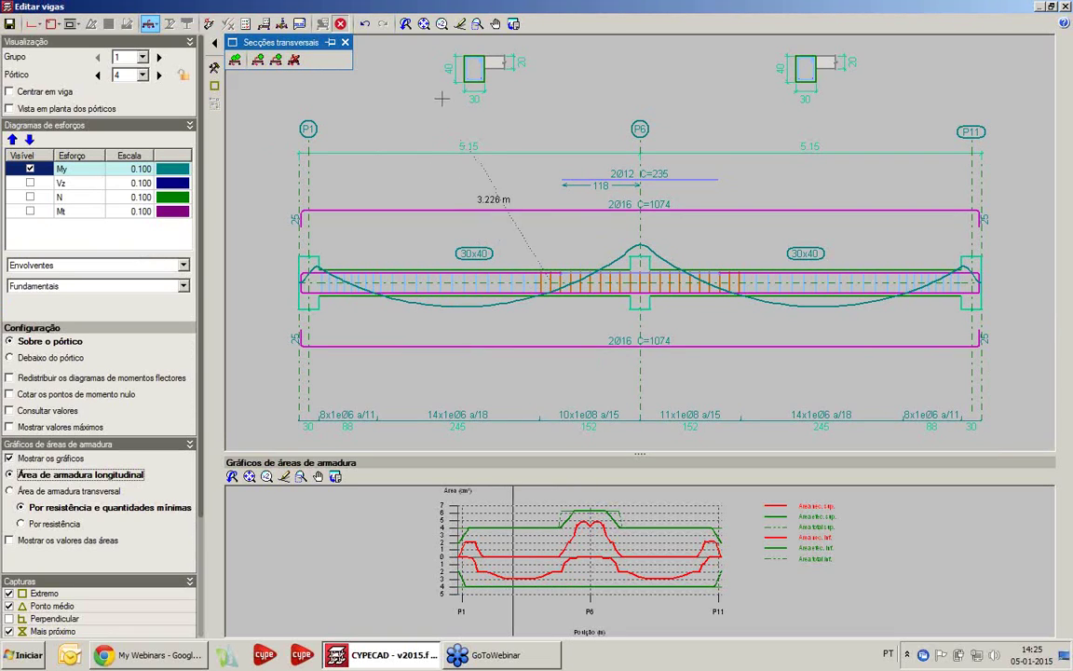
{"action": "left_click", "coordinate": [235, 60]}
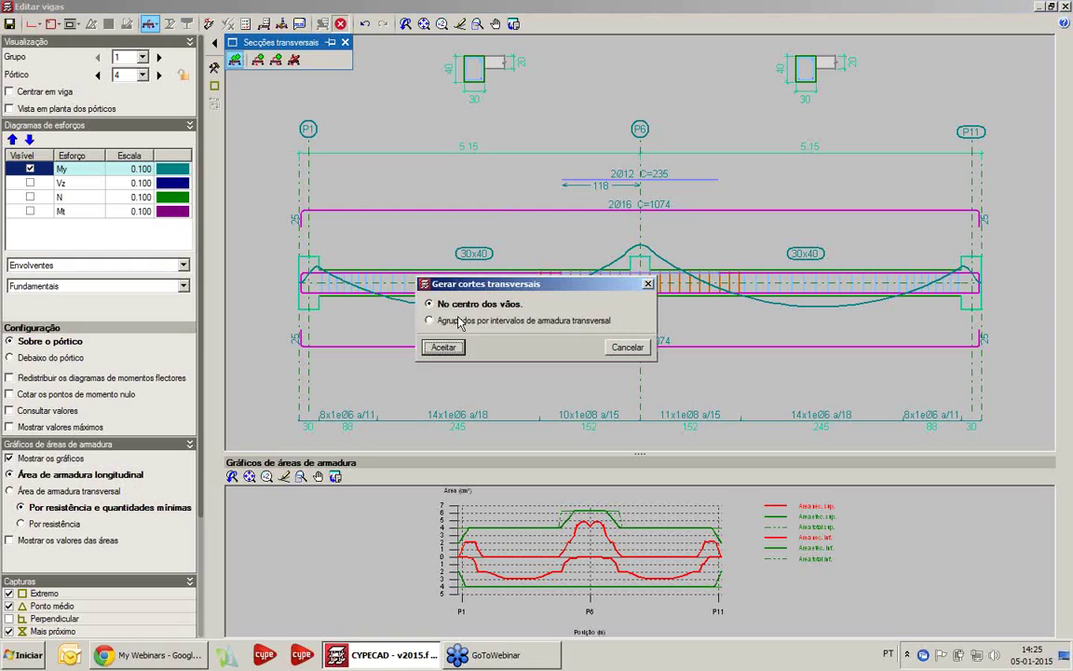
{"action": "key", "text": "Escape"}
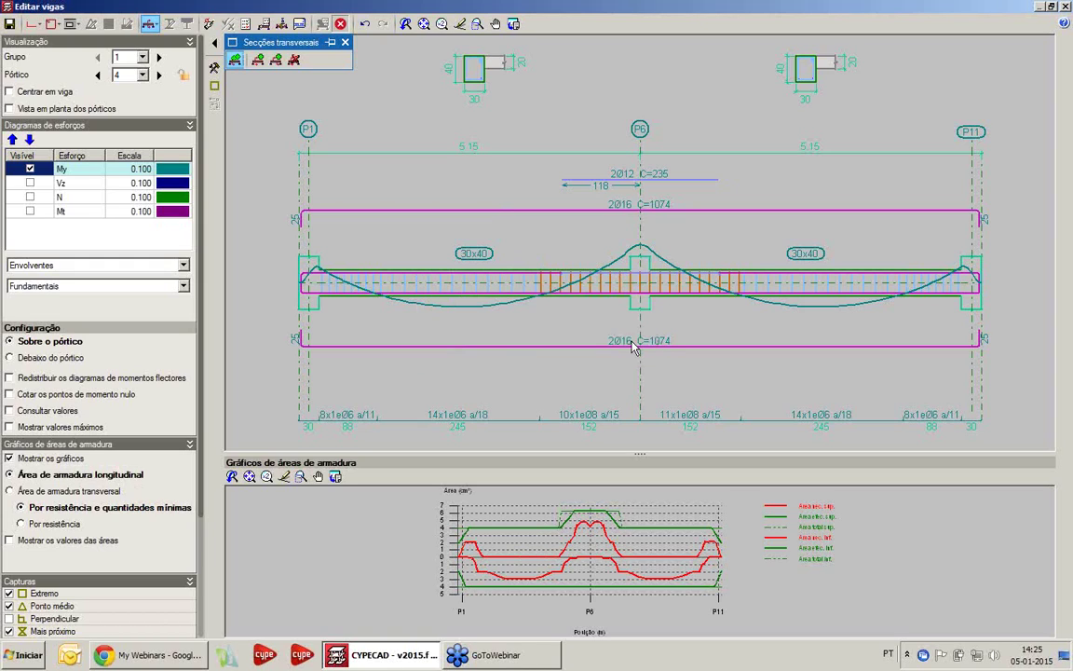
- Add a cross-section on the P1–P6 span just before P6, and inspect the bar arrangement in sections B and A
{"action": "left_click", "coordinate": [257, 63]}
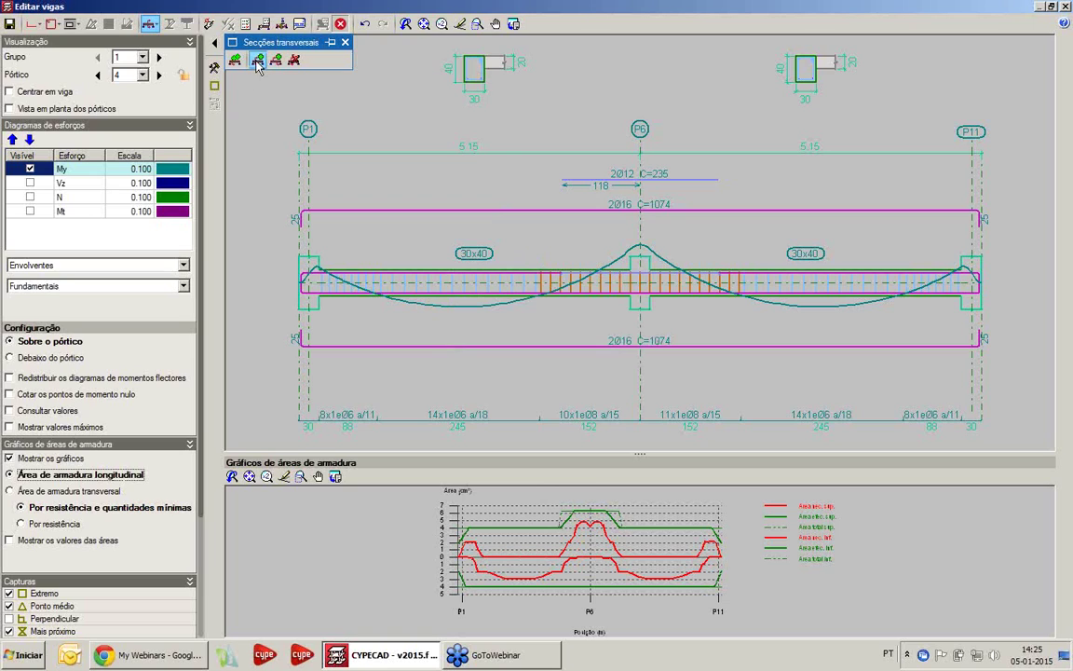
{"action": "left_click", "coordinate": [621, 284]}
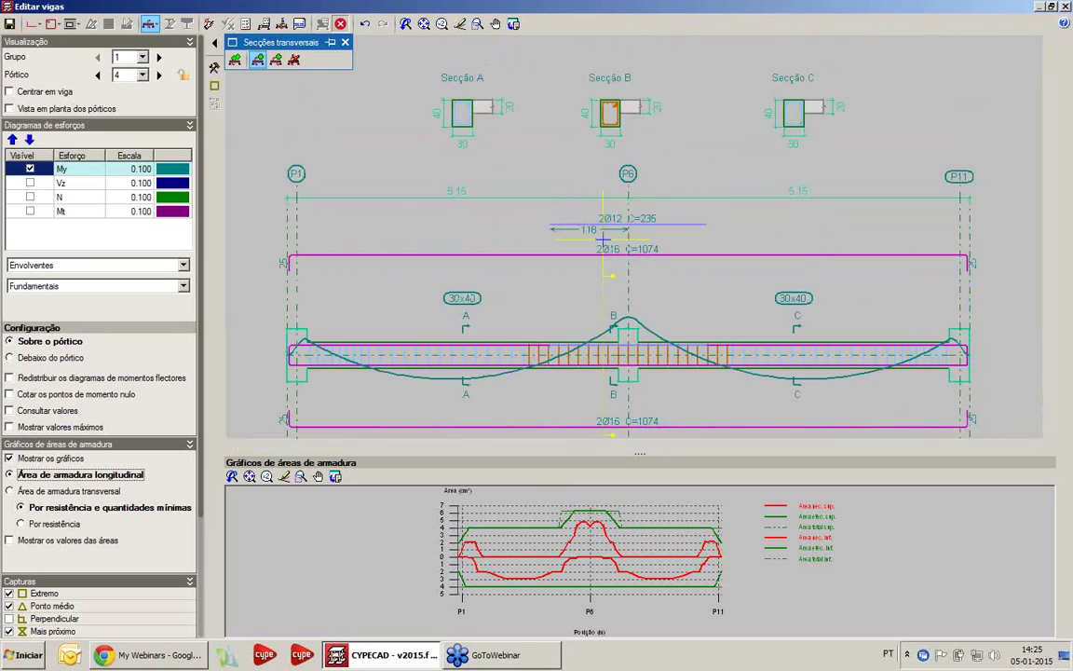
{"action": "scroll", "coordinate": [622, 114], "scroll_direction": "up", "scroll_amount": 1}
{"action": "scroll", "coordinate": [622, 113], "scroll_direction": "up", "scroll_amount": 3}
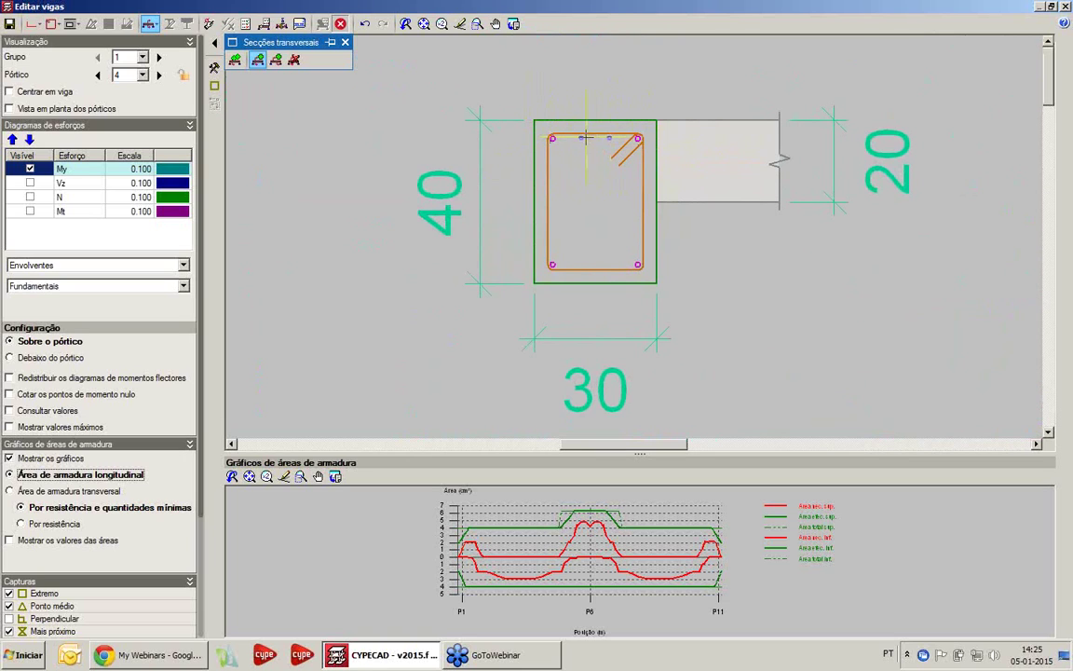
{"action": "scroll", "coordinate": [607, 143], "scroll_direction": "down", "scroll_amount": 4}
{"action": "scroll", "coordinate": [412, 154], "scroll_direction": "up", "scroll_amount": 2}
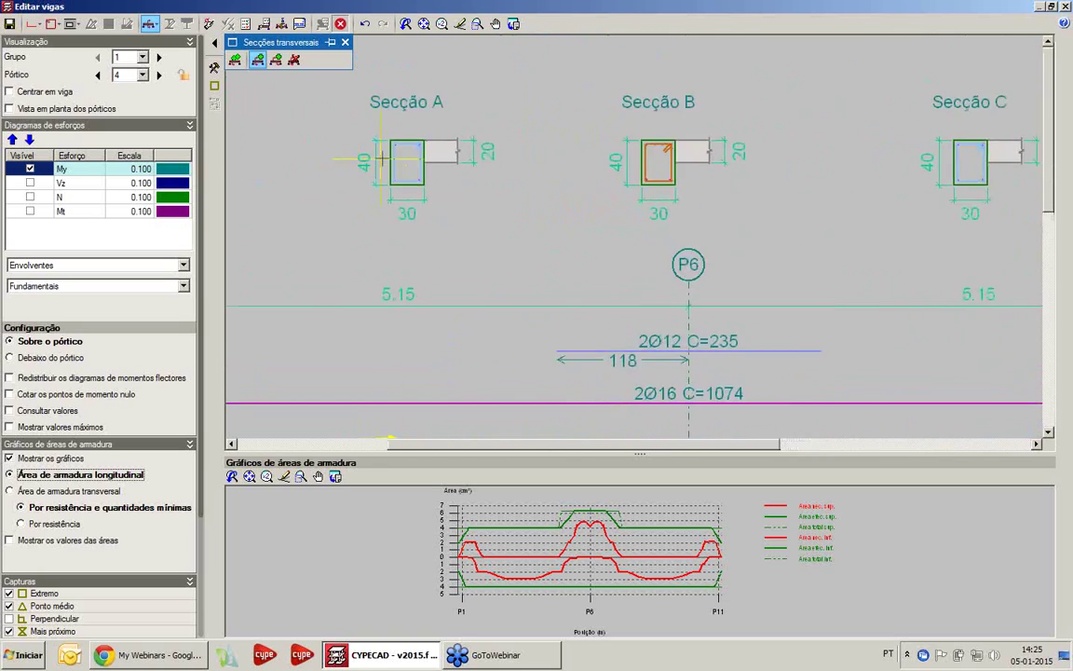
{"action": "scroll", "coordinate": [413, 154], "scroll_direction": "up", "scroll_amount": 2}
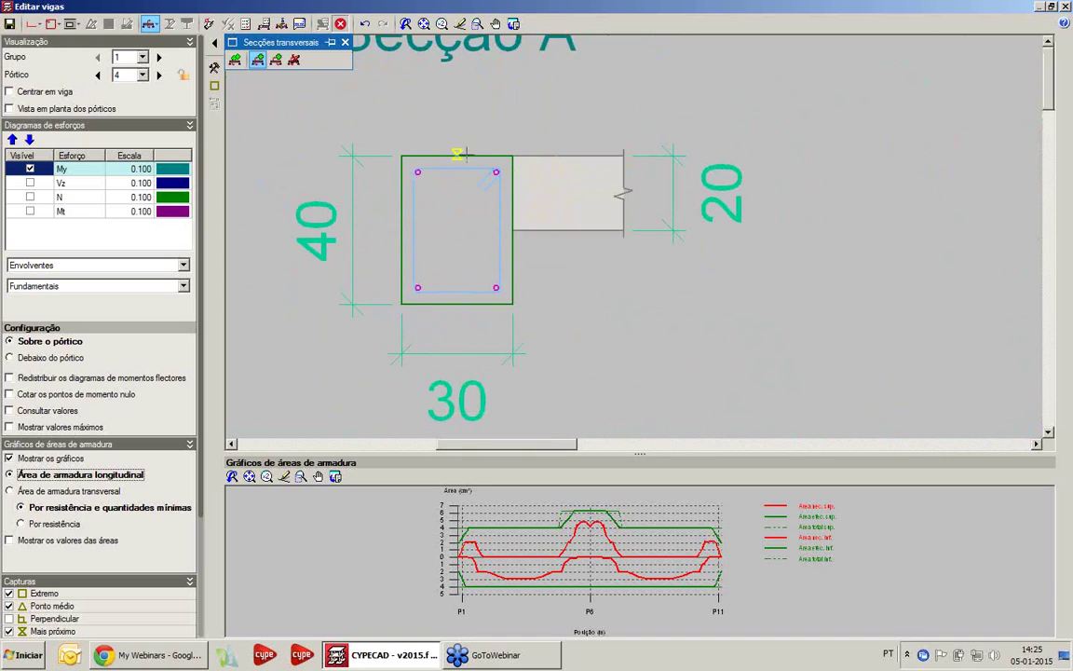
{"action": "scroll", "coordinate": [461, 163], "scroll_direction": "down", "scroll_amount": 3}
{"action": "scroll", "coordinate": [463, 174], "scroll_direction": "down", "scroll_amount": 3}
{"action": "scroll", "coordinate": [462, 340], "scroll_direction": "up", "scroll_amount": 1}
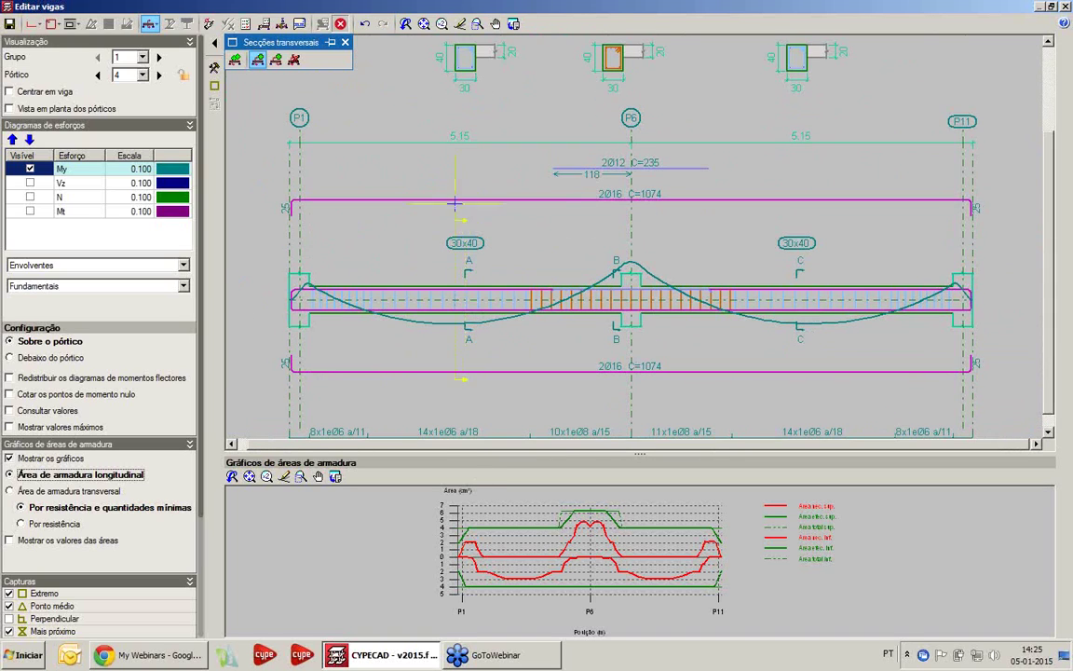
- Finish placing cross-sections on the P1–P6–P11 frame and close the beam editor
{"action": "scroll", "coordinate": [496, 189], "scroll_direction": "down", "scroll_amount": 3}
{"action": "mouse_move", "coordinate": [490, 189]}
{"action": "middle_mouse_down"}
{"action": "mouse_move", "coordinate": [477, 216]}
{"action": "mouse_move", "coordinate": [496, 207]}
{"action": "middle_mouse_up"}
{"action": "scroll", "coordinate": [505, 196], "scroll_direction": "up", "scroll_amount": 2}
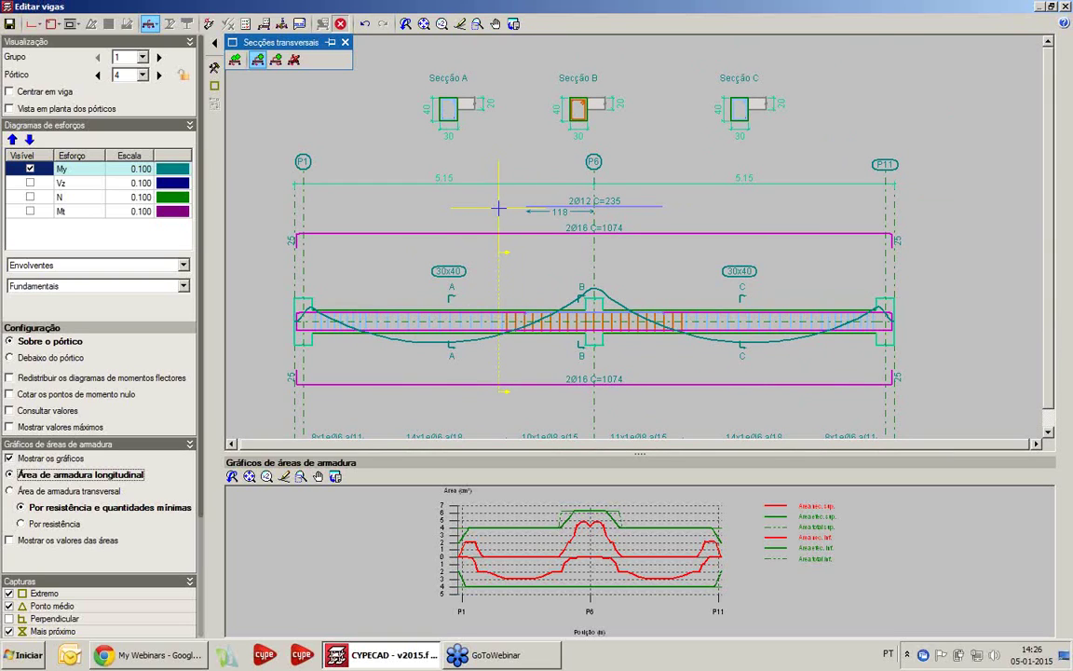
{"action": "right_click", "coordinate": [536, 192]}
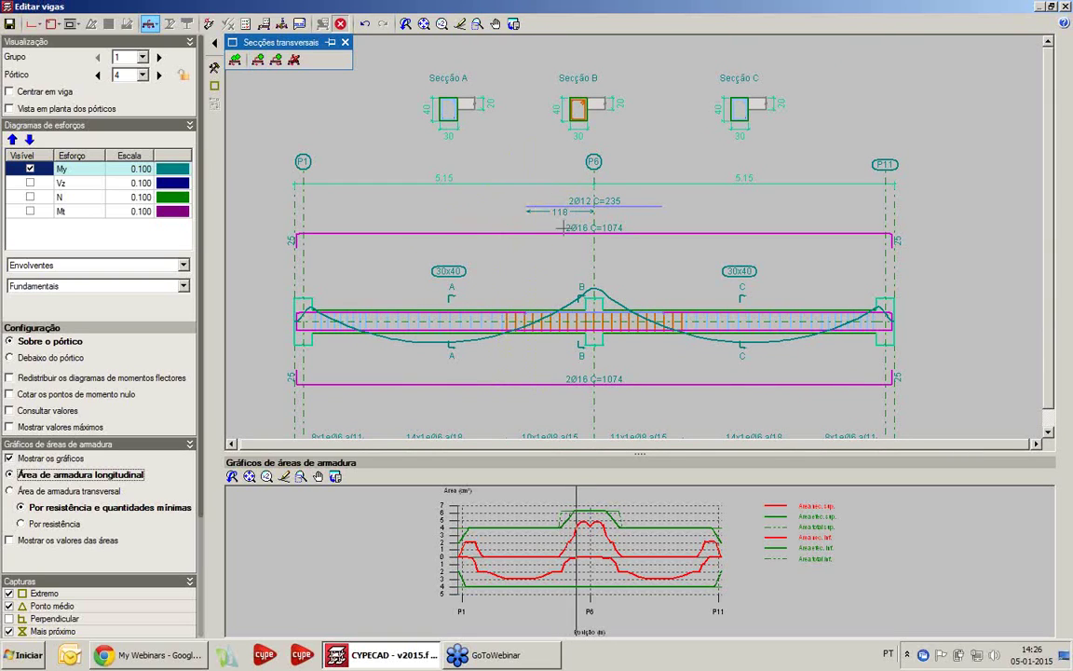
{"action": "middle_click_drag", "start_coordinate": [559, 228], "coordinate": [538, 255]}
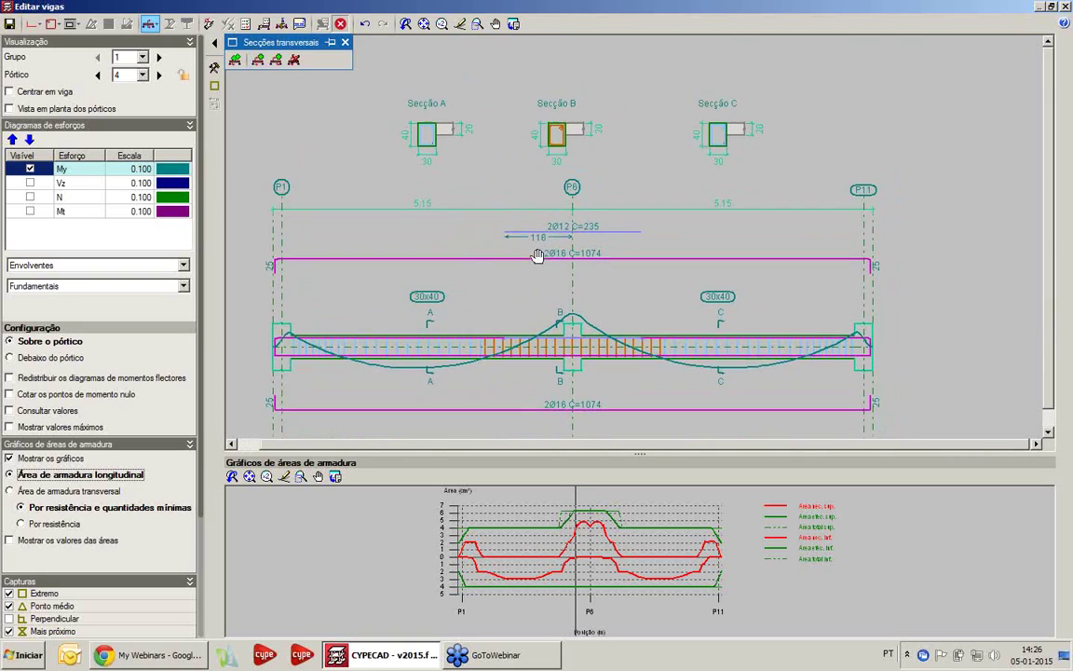
{"action": "left_click", "coordinate": [1067, 7]}
{"action": "left_click", "coordinate": [533, 352]}
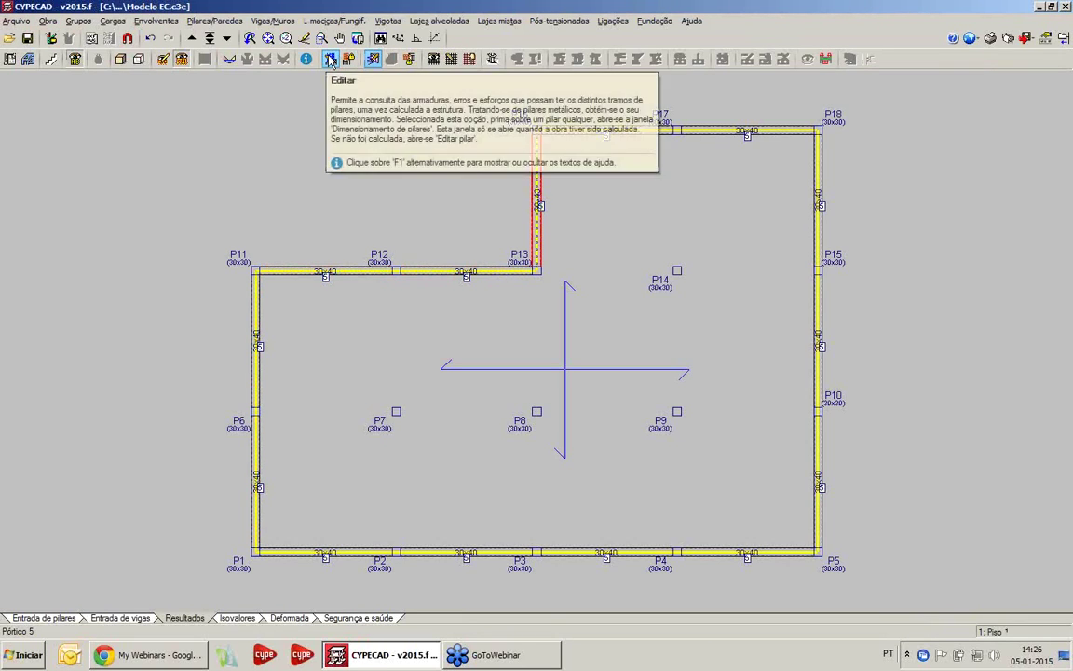
{"action": "left_click", "coordinate": [330, 59]}
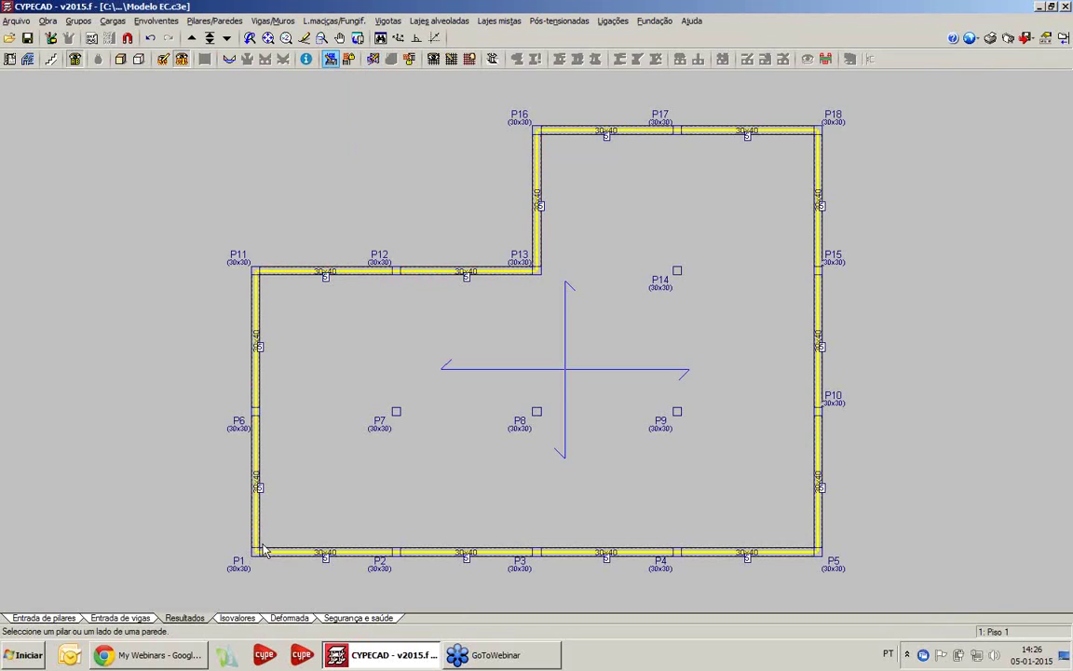
{"action": "left_click", "coordinate": [395, 444]}
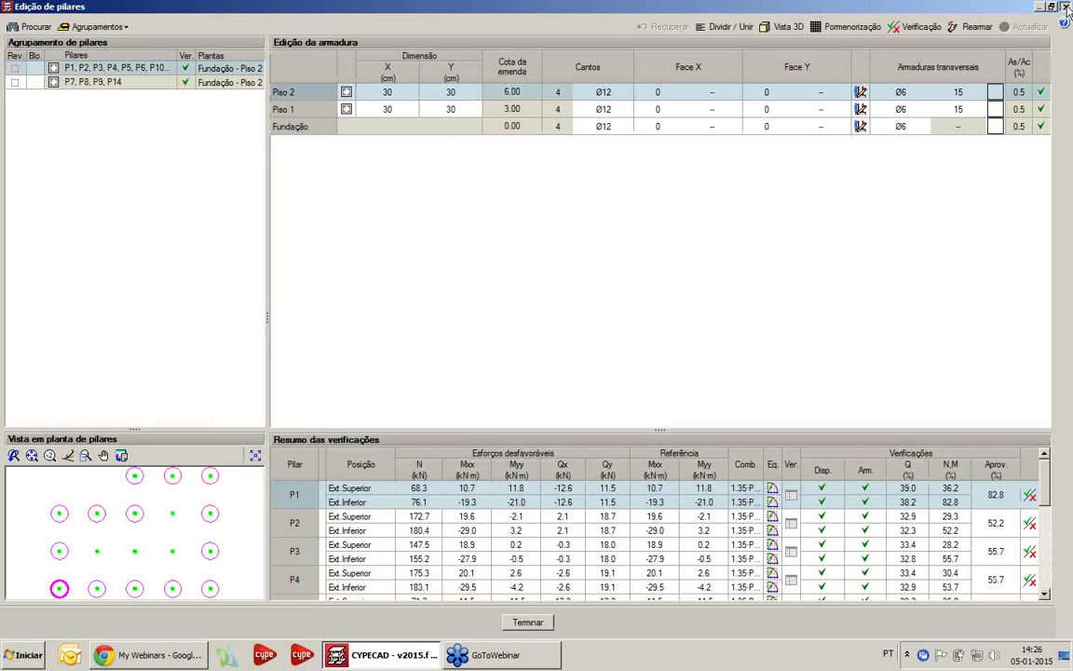
{"action": "left_click", "coordinate": [1067, 8]}
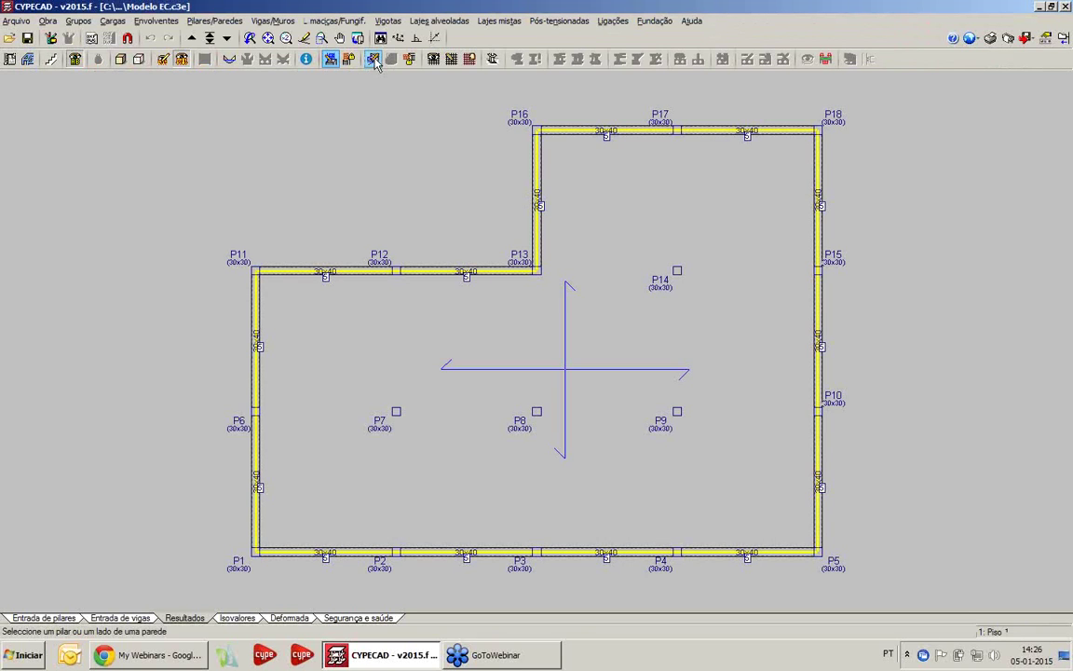
- Reopen the P1–P6–P11 frame for editing from the Piso 1 plan
{"action": "left_click", "coordinate": [372, 59]}
{"action": "left_click", "coordinate": [244, 364]}
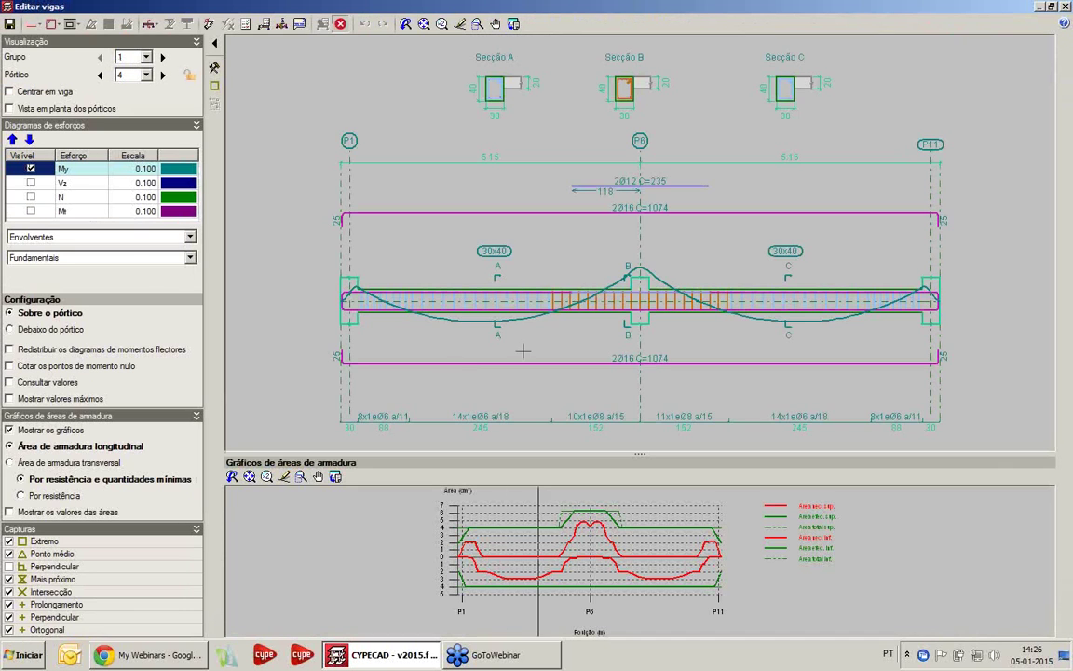
{"action": "mouse_move", "coordinate": [524, 350]}
{"action": "middle_mouse_down"}
{"action": "mouse_move", "coordinate": [479, 292]}
{"action": "mouse_move", "coordinate": [451, 306]}
{"action": "mouse_move", "coordinate": [503, 312]}
{"action": "mouse_move", "coordinate": [484, 303]}
{"action": "middle_mouse_up"}
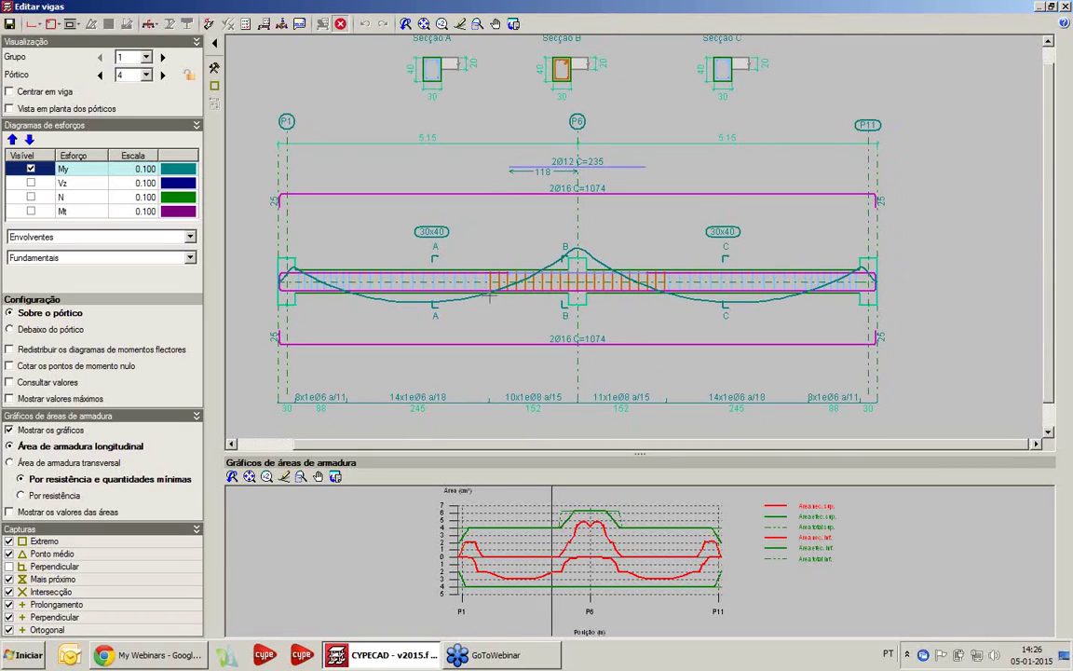
- Match the arrangement, diameter, spacing and grouping of all the frame's stirrup segments to the Ø8 a/15 segment before P6
{"action": "left_click", "coordinate": [51, 23]}
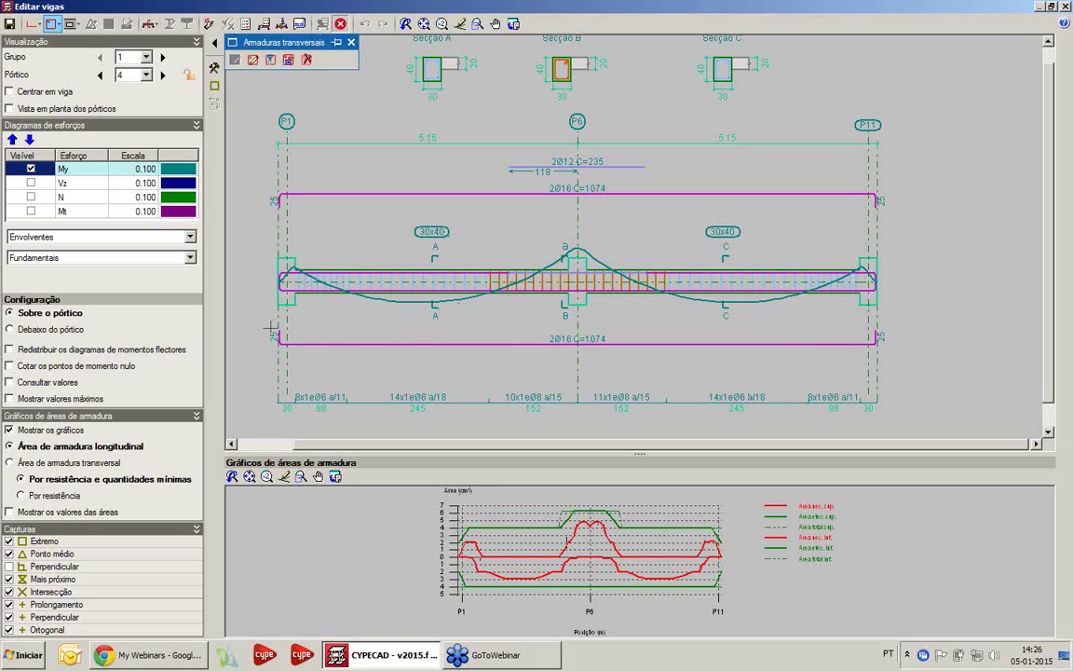
{"action": "left_click", "coordinate": [287, 60]}
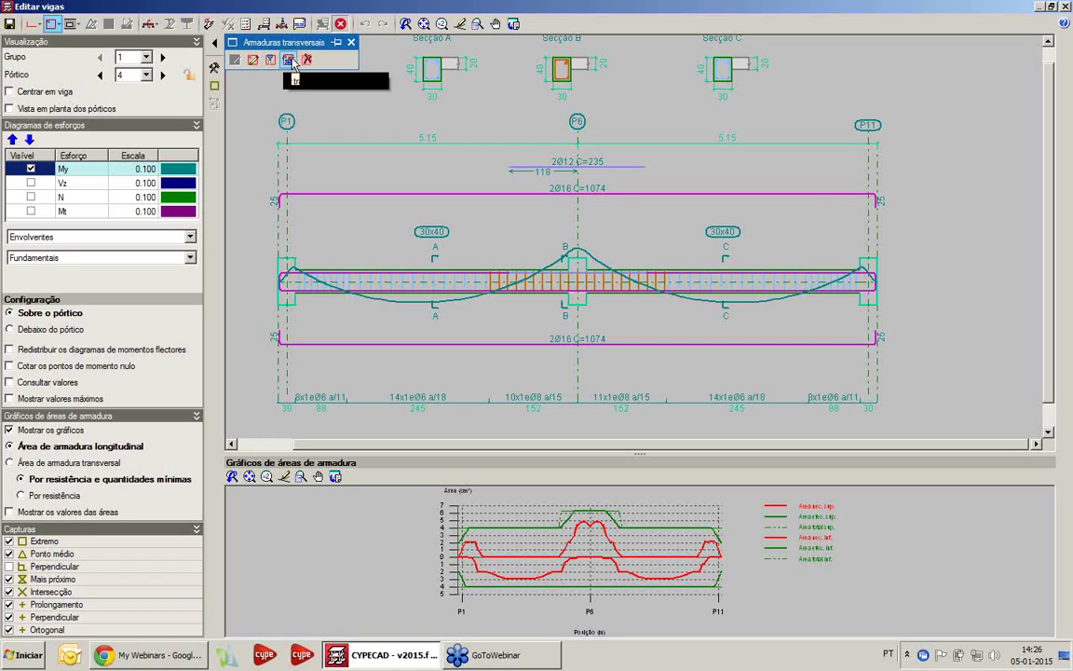
{"action": "left_click", "coordinate": [525, 404]}
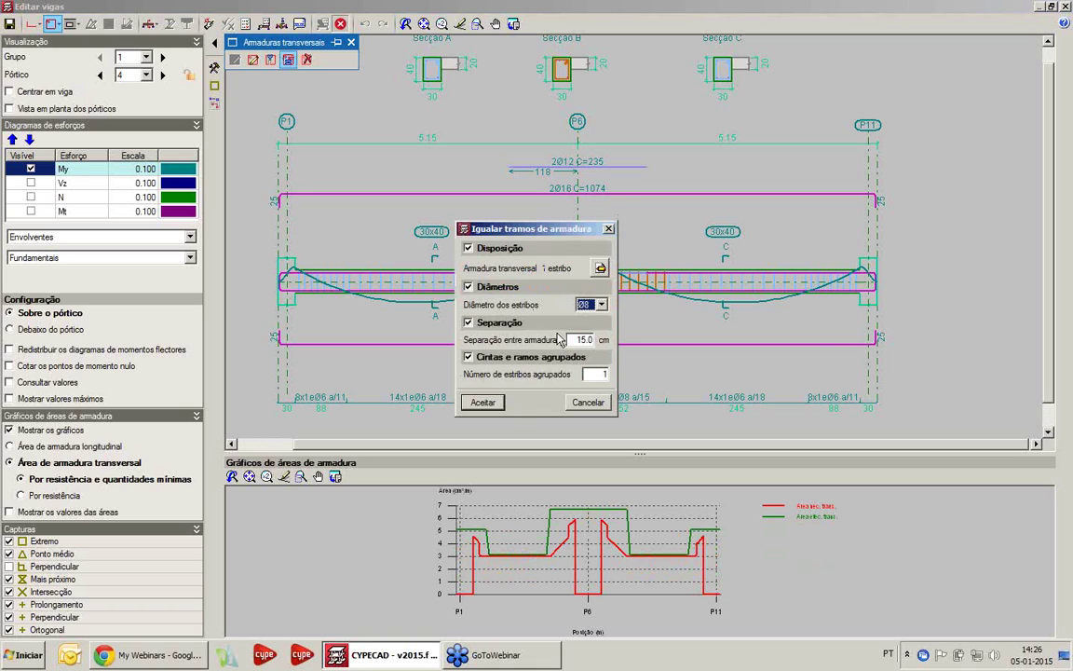
{"action": "left_click", "coordinate": [481, 402]}
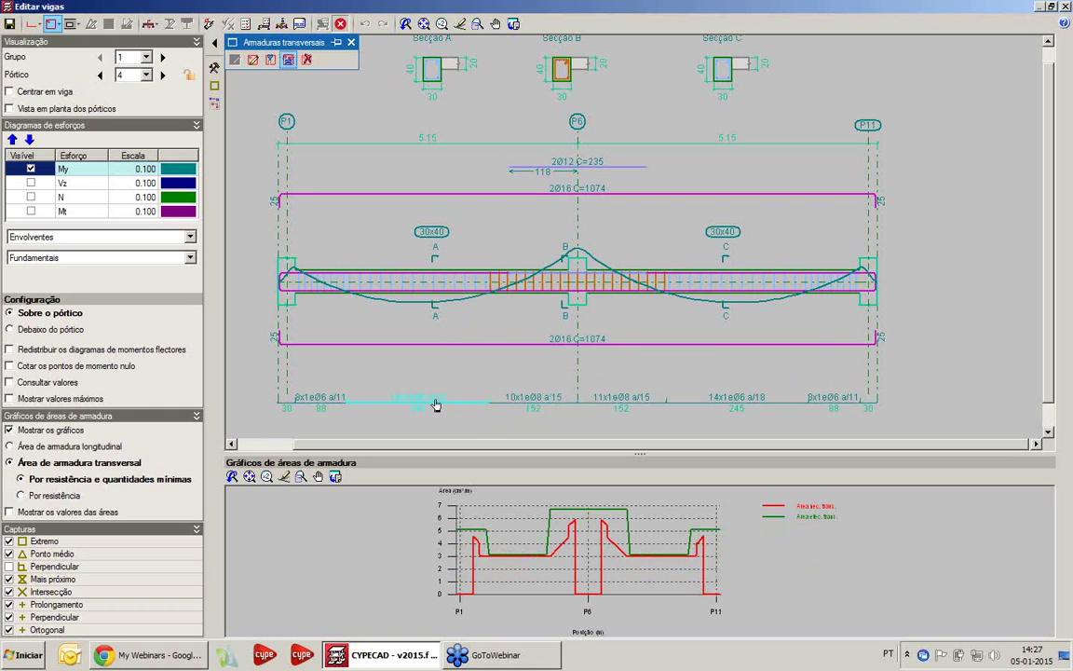
{"action": "left_click", "coordinate": [710, 399]}
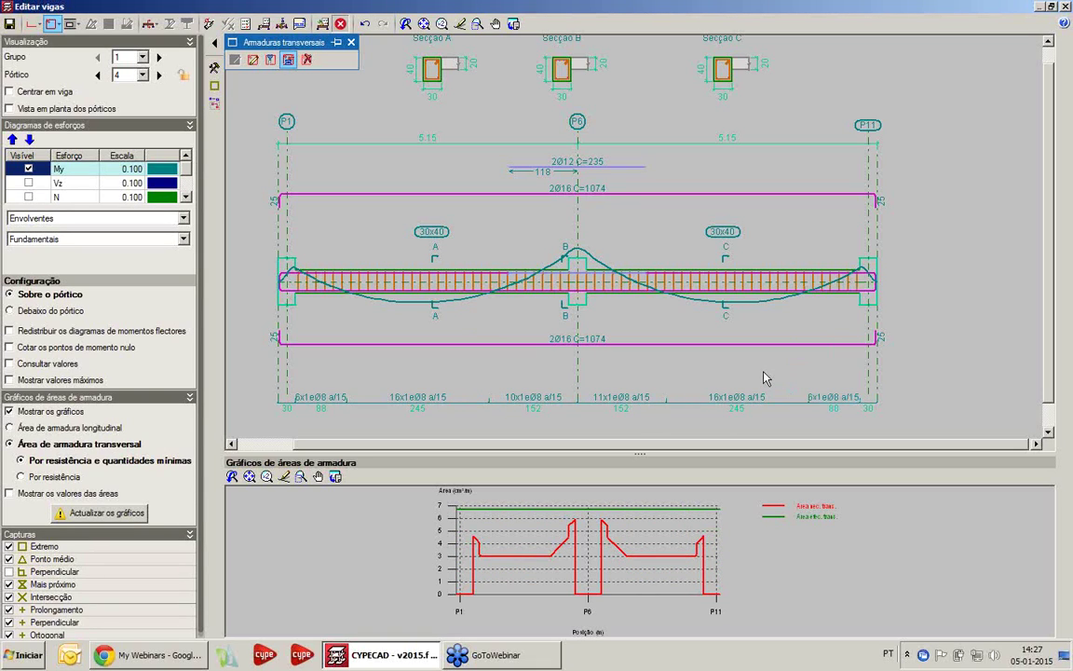
- Remove the intermediate stirrup segments so each span has one continuous Ø8 a/15 segment, and show the whole frame
{"action": "left_click", "coordinate": [307, 59]}
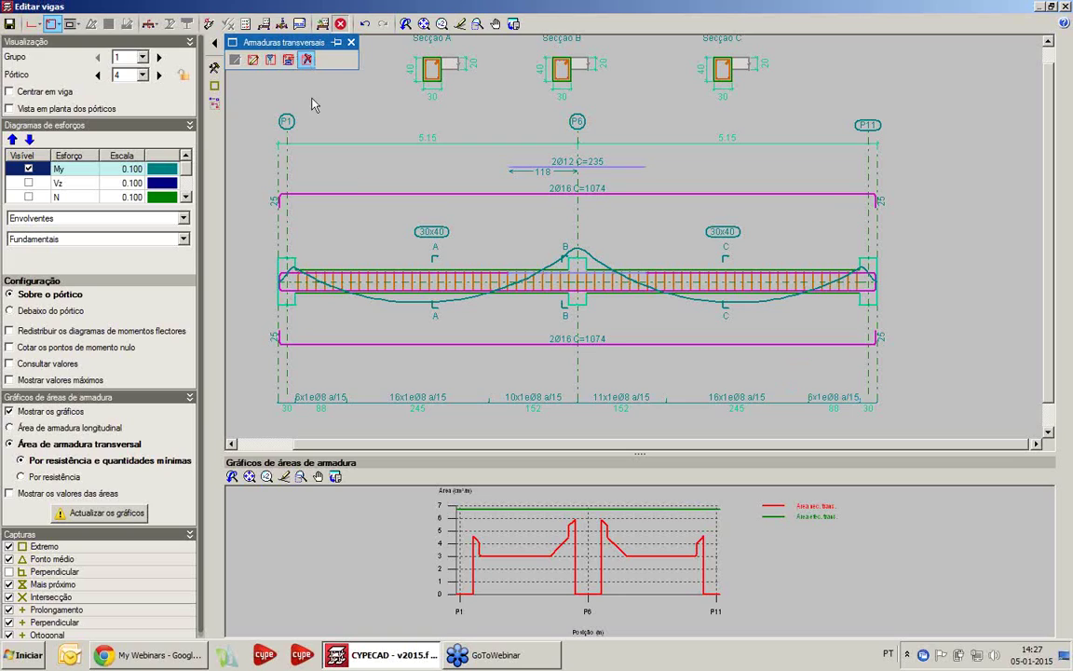
{"action": "left_click", "coordinate": [410, 403]}
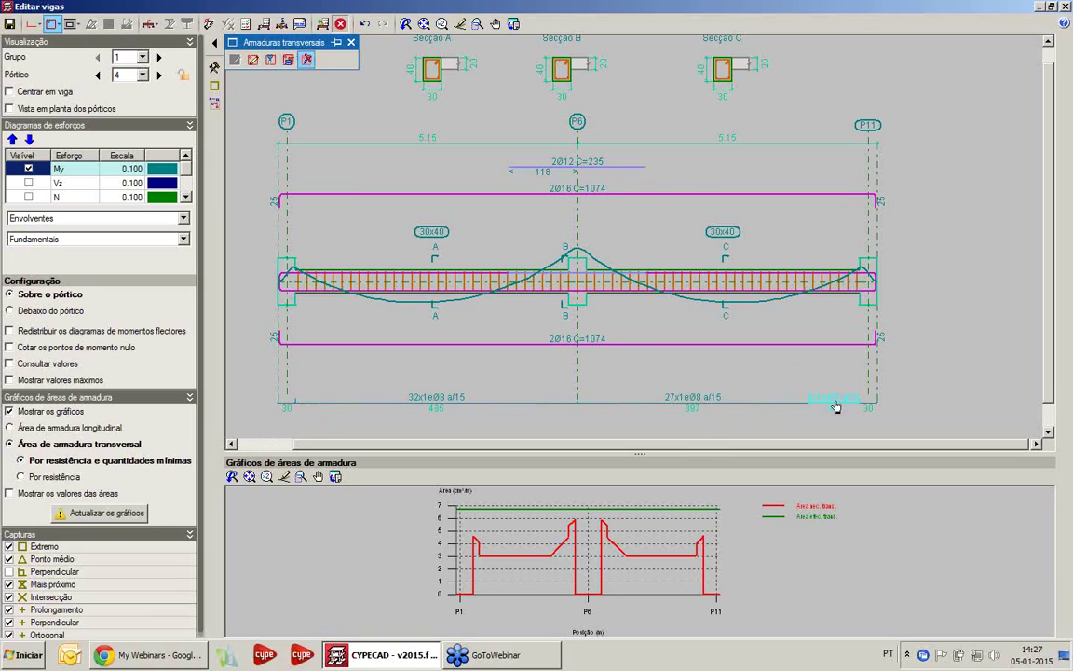
{"action": "left_click", "coordinate": [694, 401]}
{"action": "scroll", "coordinate": [352, 405], "scroll_direction": "up", "scroll_amount": 2}
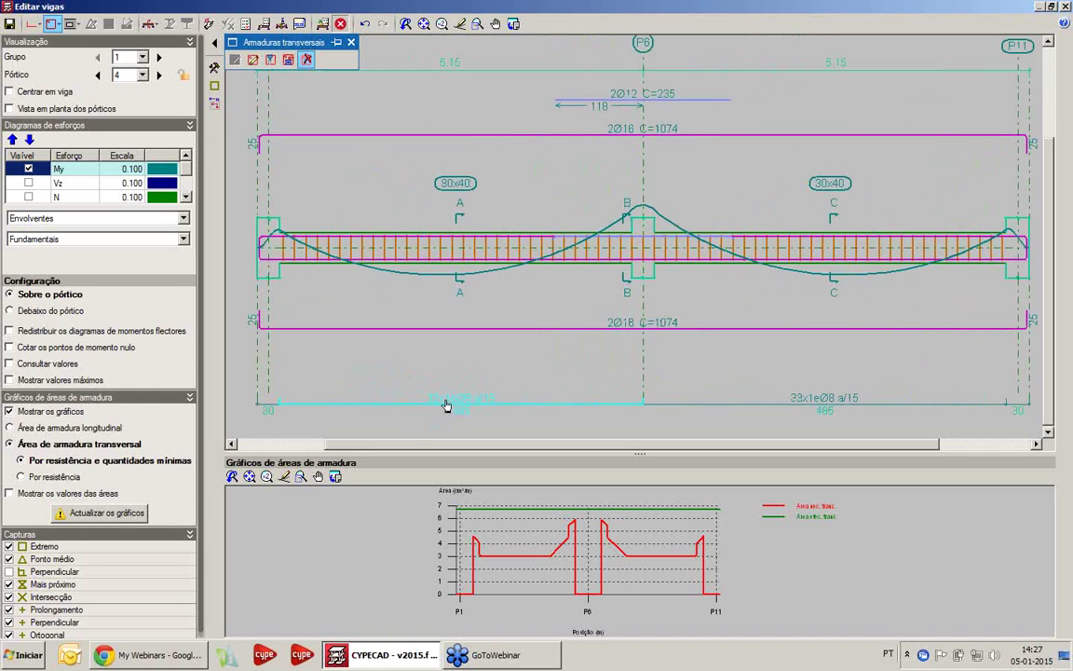
{"action": "middle_click_drag", "start_coordinate": [674, 348], "coordinate": [587, 329]}
{"action": "scroll", "coordinate": [680, 261], "scroll_direction": "down", "scroll_amount": 3}
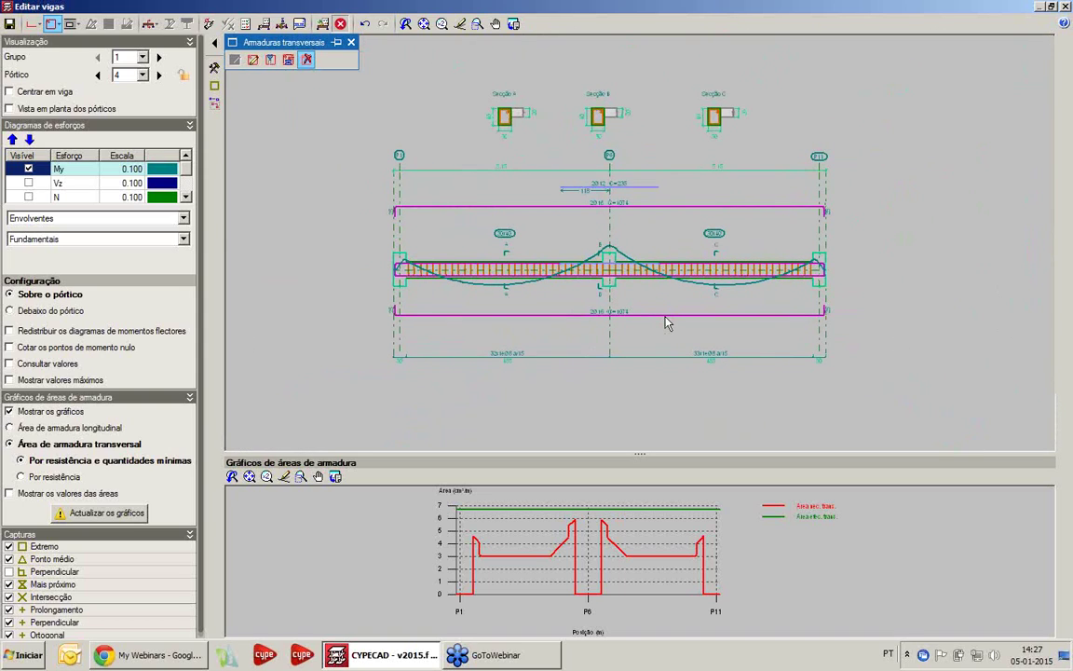
{"action": "scroll", "coordinate": [665, 323], "scroll_direction": "up", "scroll_amount": 1}
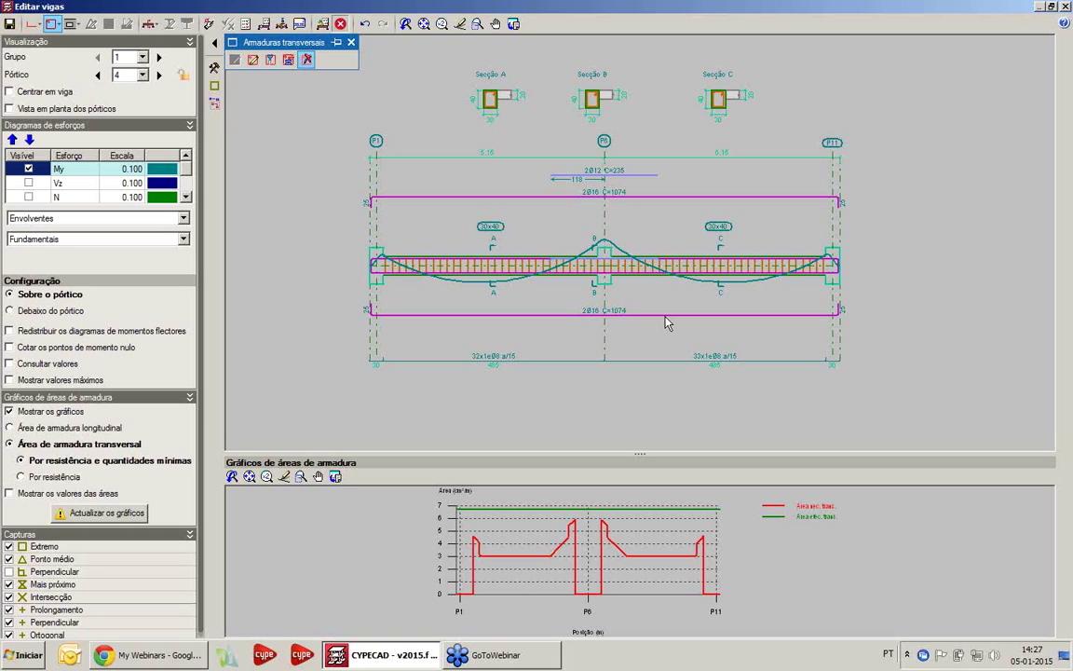
{"action": "middle_click", "coordinate": [588, 294]}
{"action": "middle_click", "coordinate": [588, 294]}
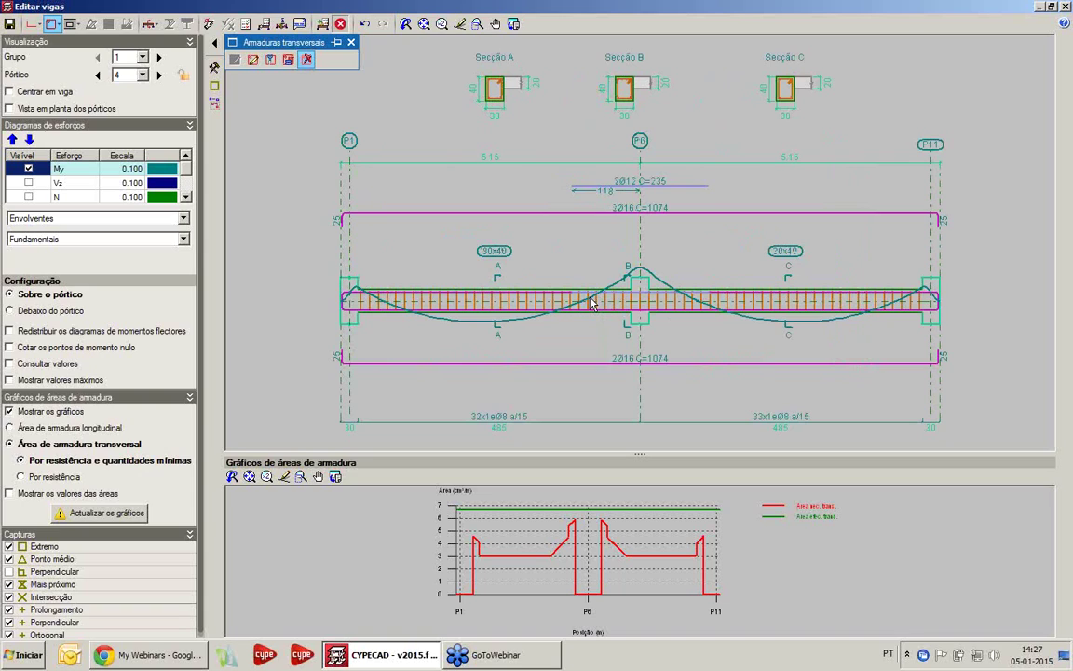
- Close the beam editor and save the changes made to the frame
{"action": "left_click", "coordinate": [1067, 6]}
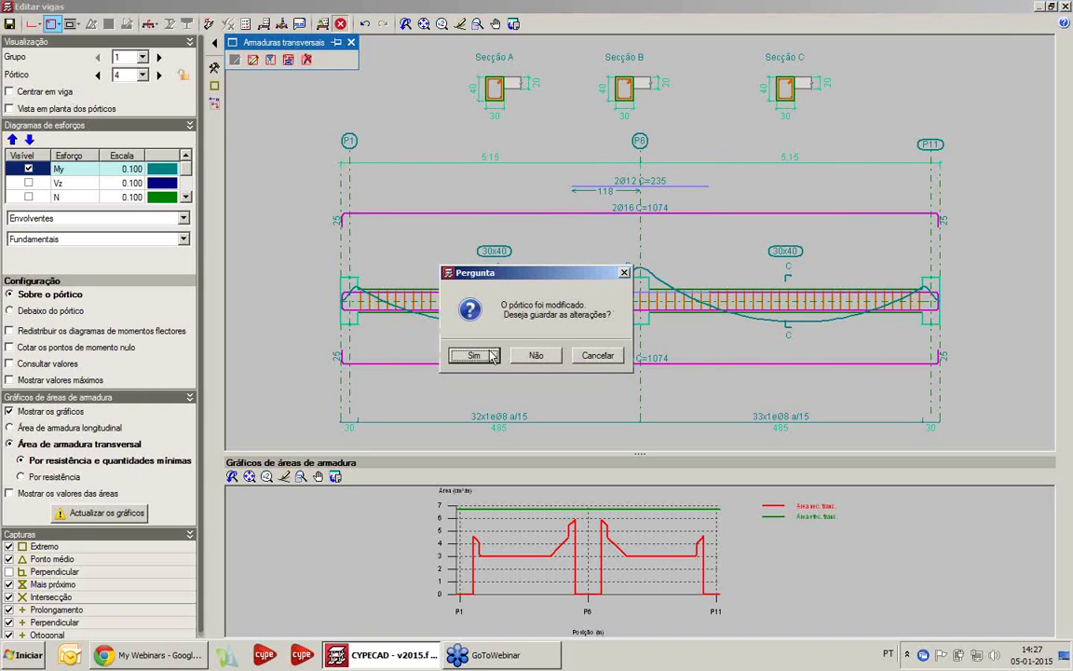
{"action": "left_click", "coordinate": [501, 358]}
{"action": "left_click", "coordinate": [375, 355]}
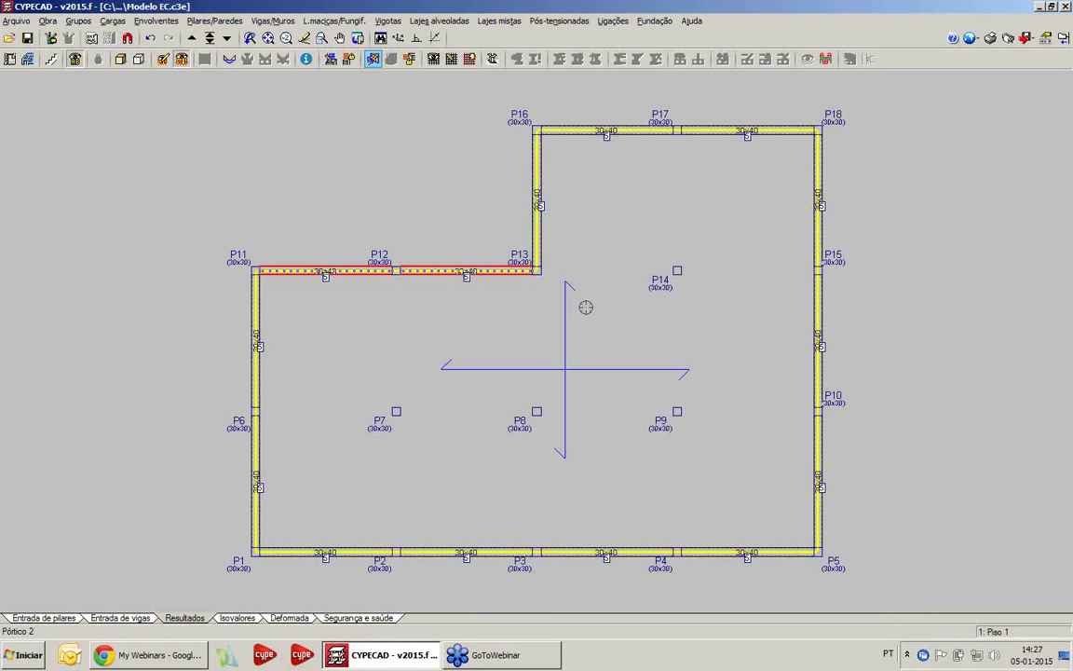
- Open column editing for the P1 group and set the Face Y bars to 2 for Piso 2, Piso 1 and Fundação
{"action": "left_click", "coordinate": [330, 59]}
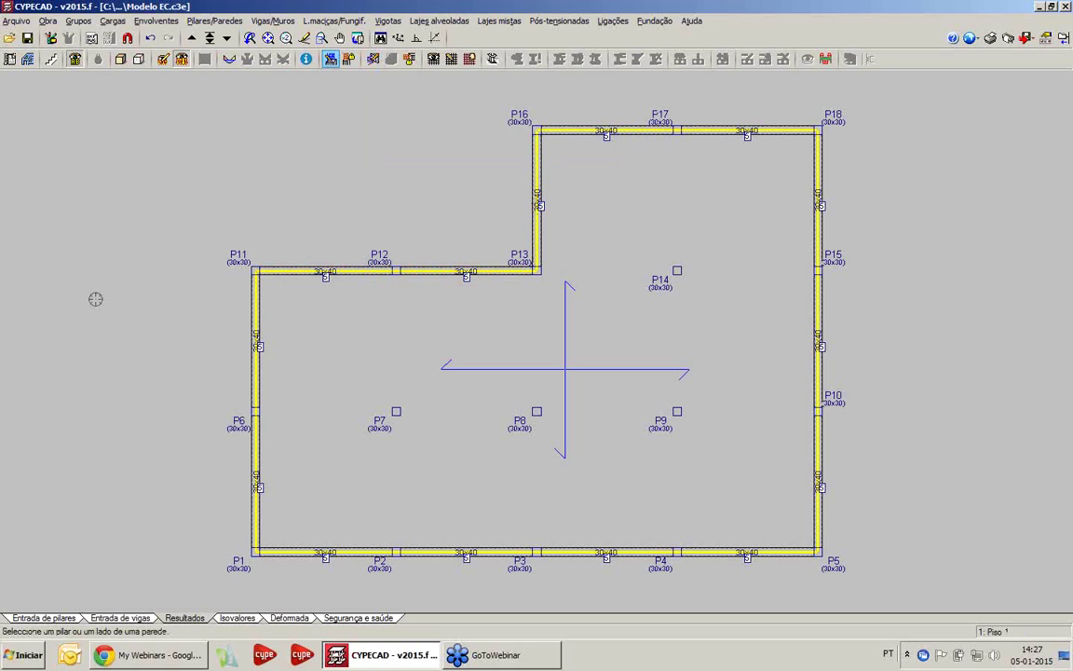
{"action": "left_click", "coordinate": [228, 500]}
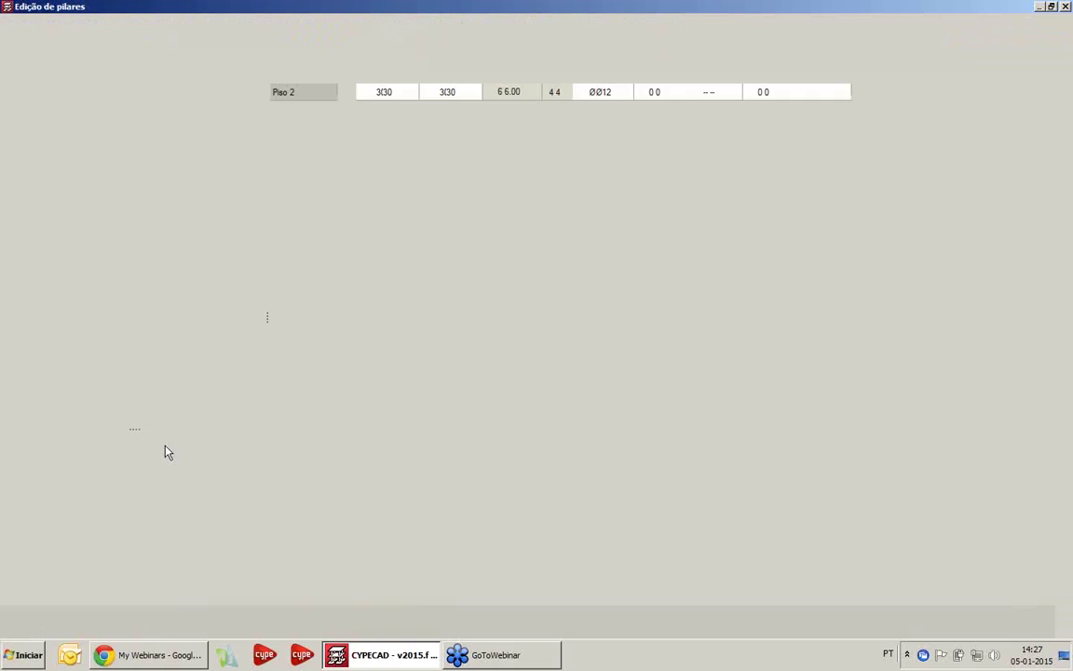
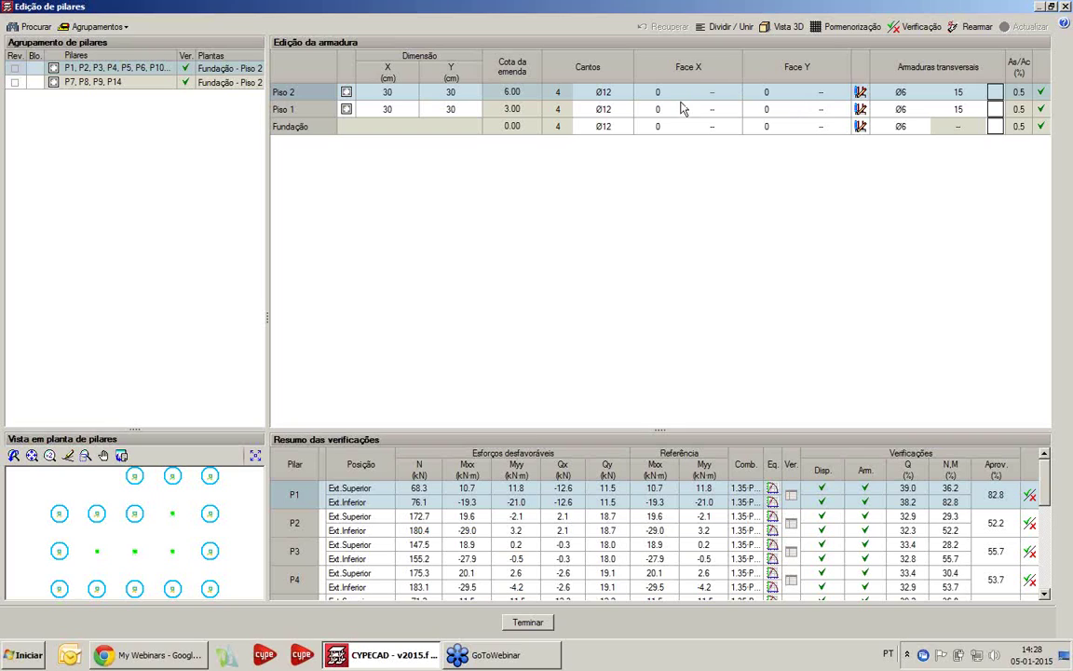
{"action": "left_click", "coordinate": [766, 94]}
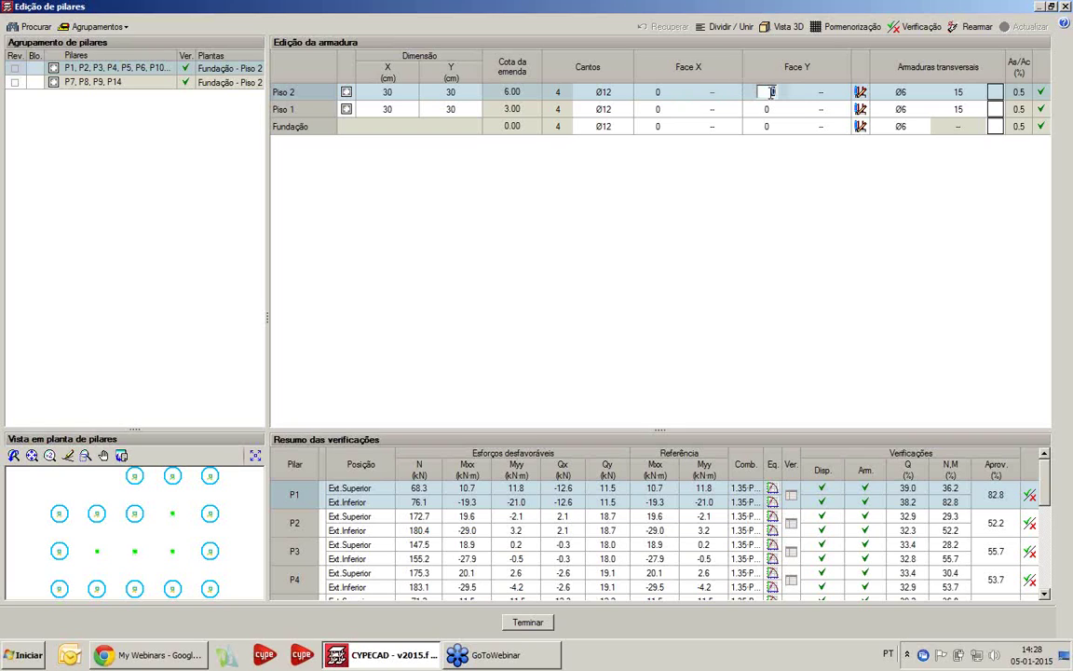
{"action": "type", "text": "2"}
{"action": "left_click", "coordinate": [770, 111]}
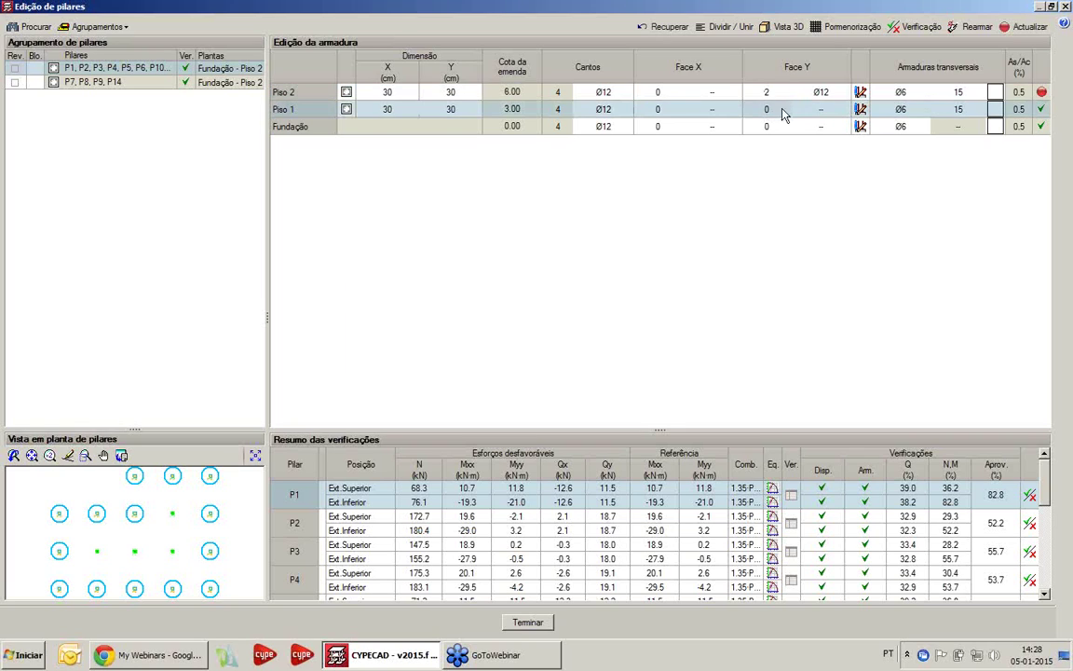
{"action": "type", "text": "2"}
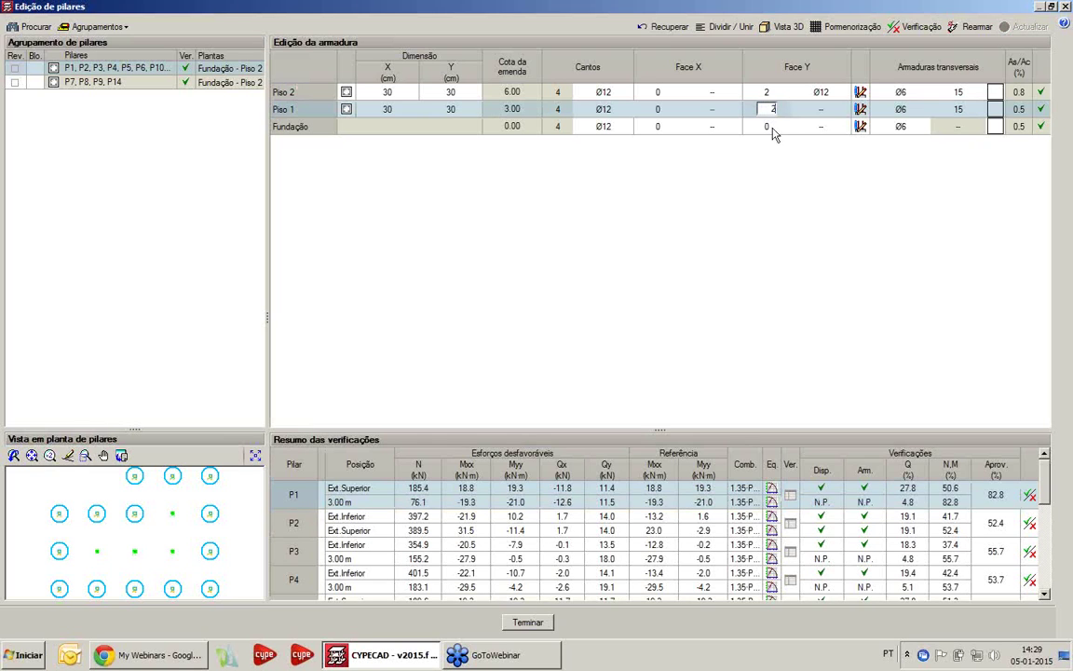
{"action": "left_click", "coordinate": [769, 125]}
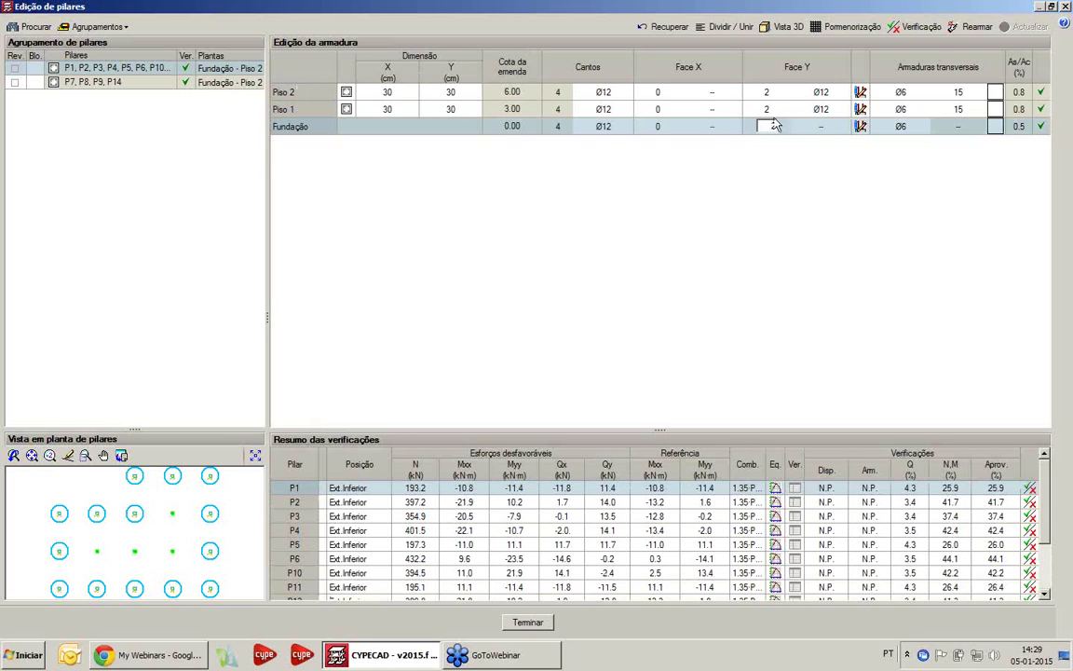
{"action": "type", "text": "2"}
{"action": "key", "text": "Return"}
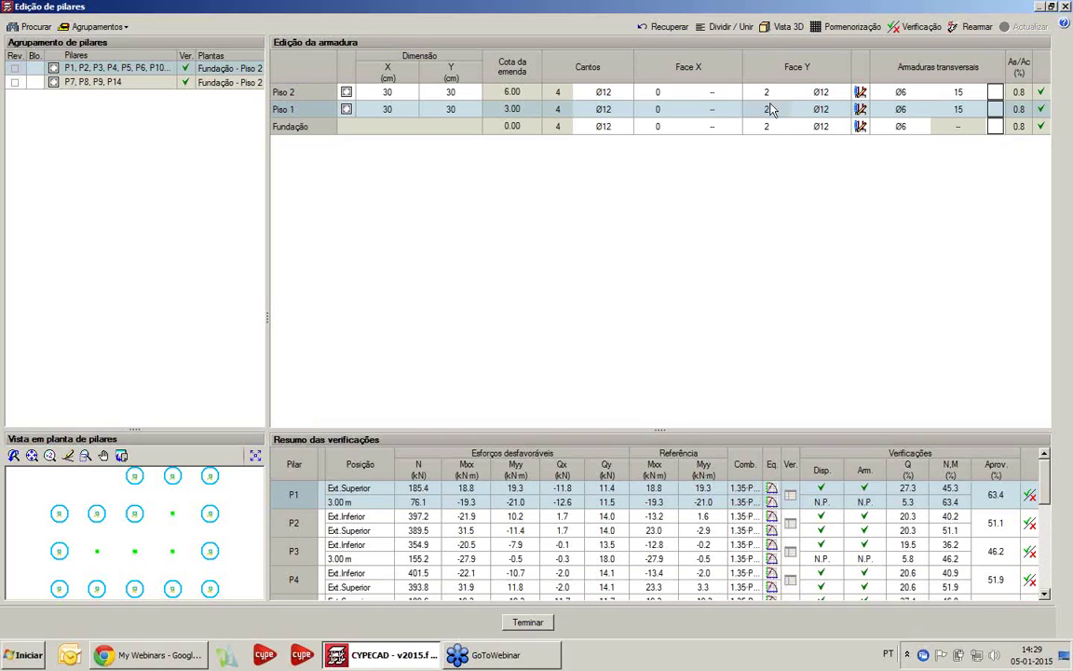
- Examine the Piso 1 anchorage and splice lengths and the Piso 2 stirrup diameter and spacing for the P1 column group
{"action": "left_click", "coordinate": [859, 109]}
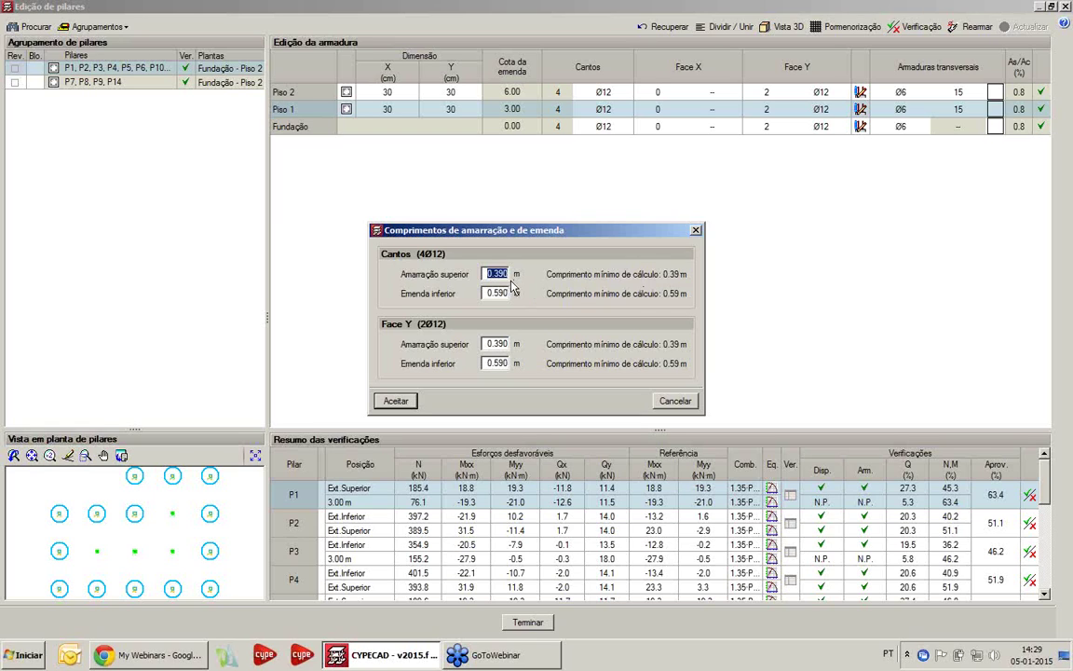
{"action": "left_click", "coordinate": [696, 231]}
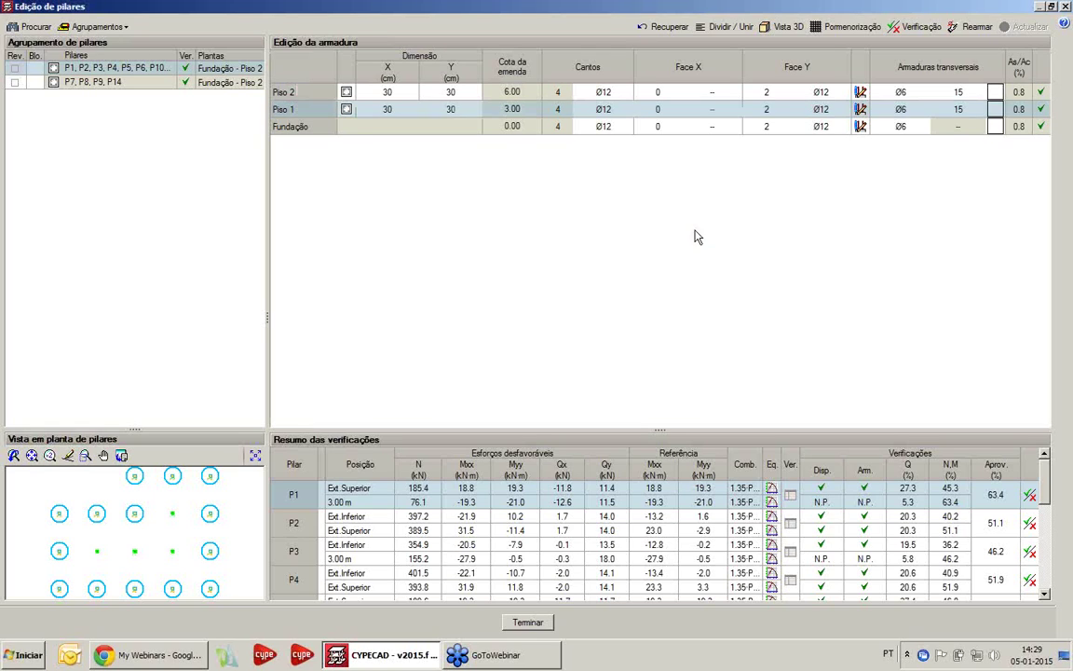
{"action": "left_click", "coordinate": [902, 93]}
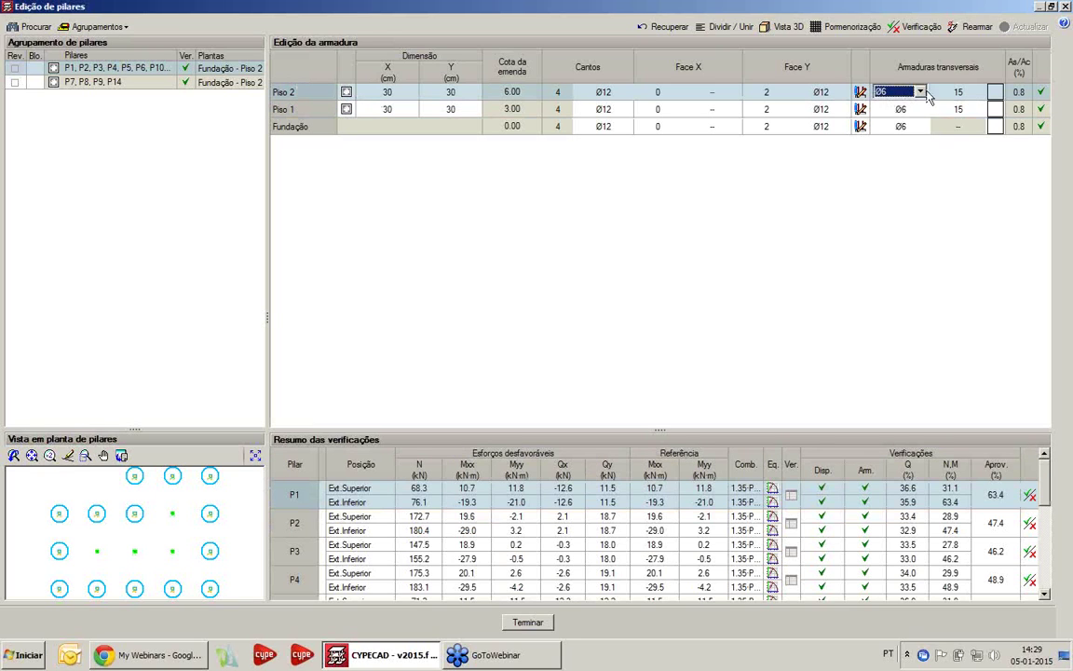
{"action": "left_click", "coordinate": [960, 92]}
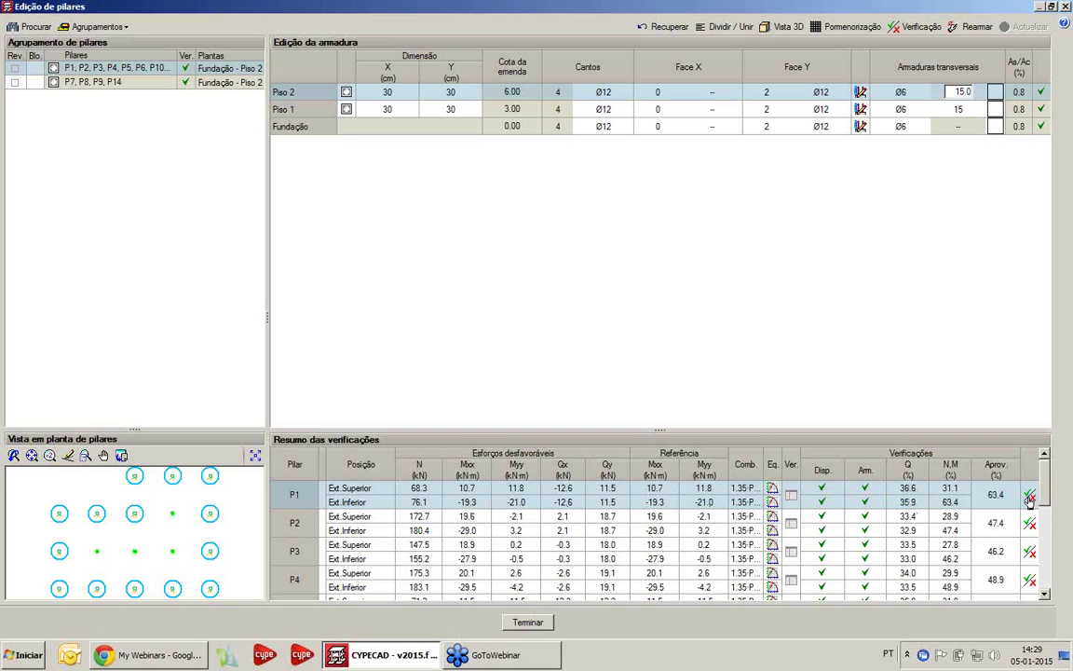
- Examine the complete verification listing for column P1 at Piso 2, from the reinforcement provisions through the shear resistance checks
{"action": "left_click", "coordinate": [1030, 498]}
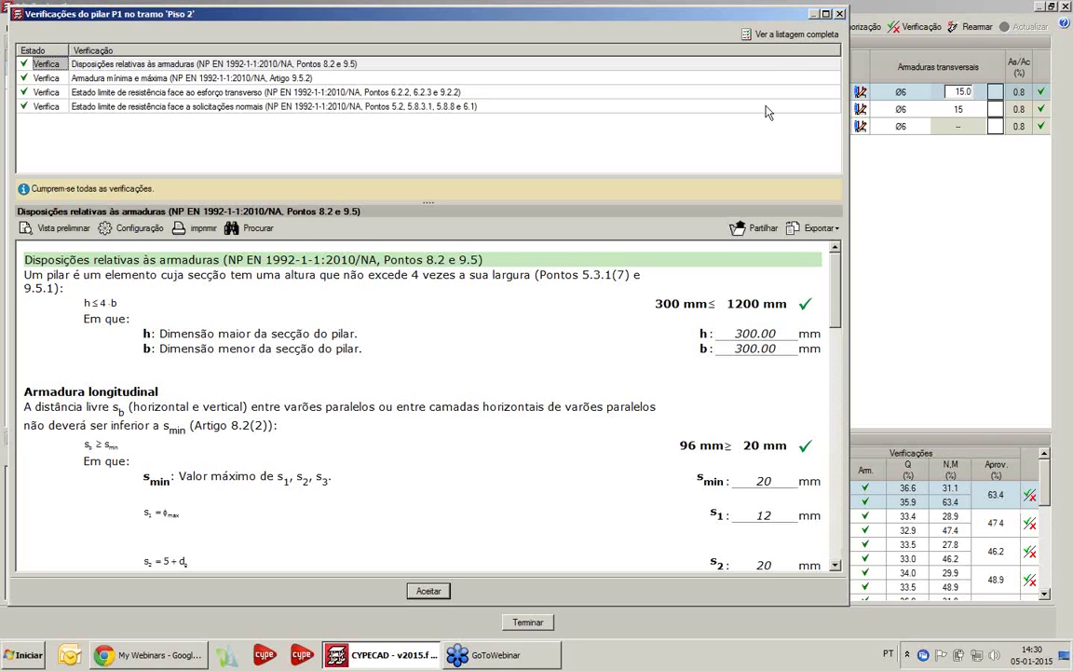
{"action": "left_click", "coordinate": [783, 41]}
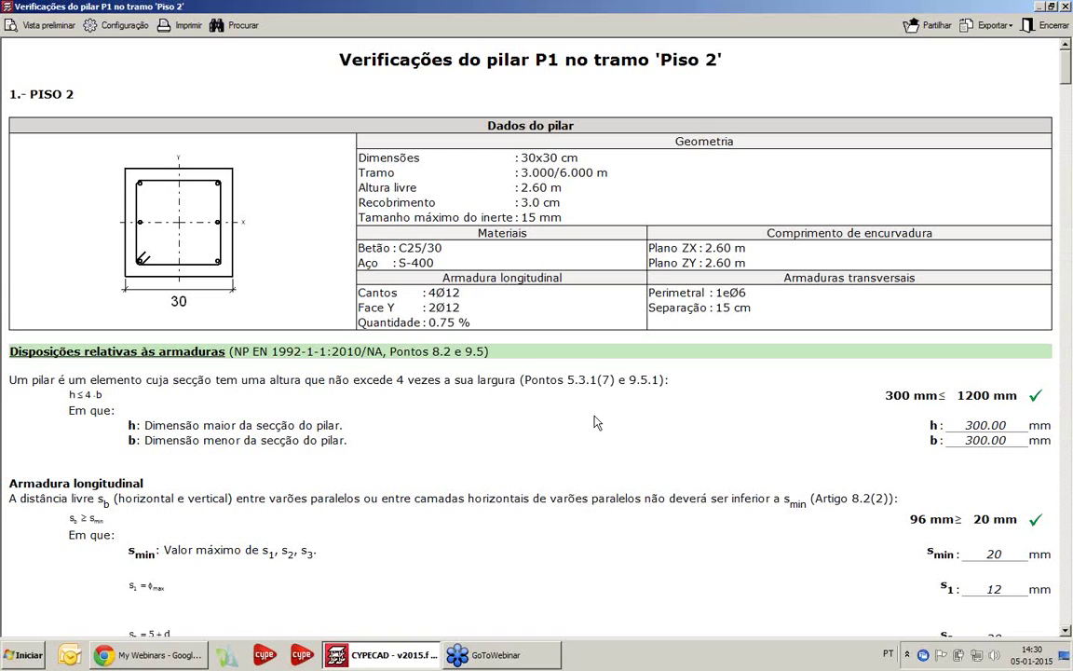
{"action": "scroll", "coordinate": [596, 423], "scroll_direction": "down", "scroll_amount": 5}
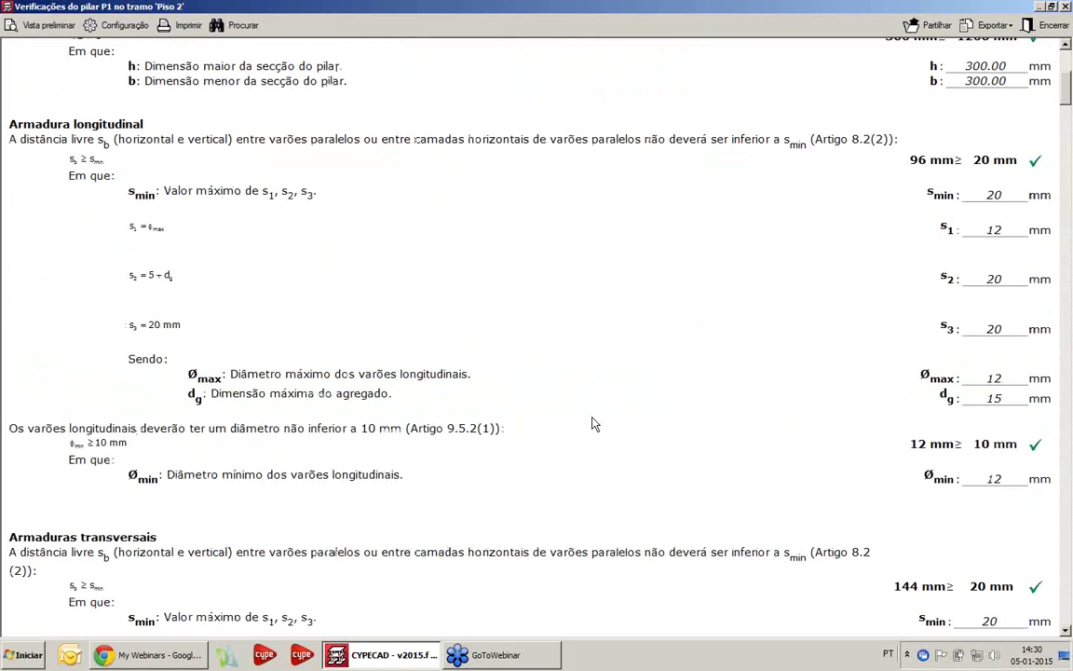
{"action": "scroll", "coordinate": [594, 424], "scroll_direction": "down", "scroll_amount": 15}
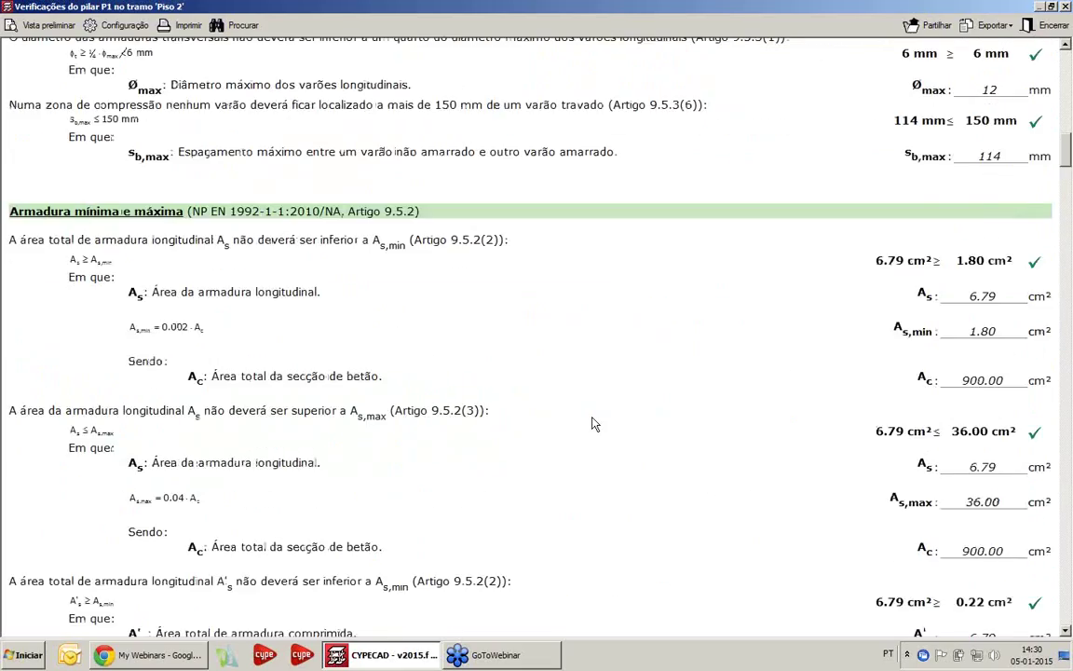
{"action": "scroll", "coordinate": [594, 424], "scroll_direction": "down", "scroll_amount": 20}
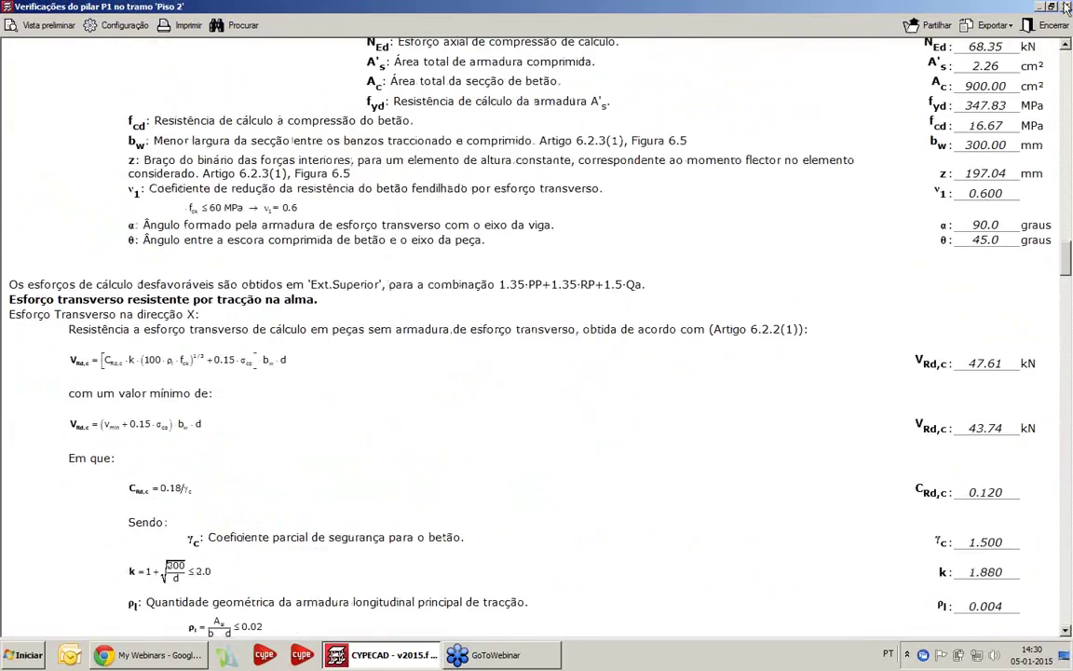
{"action": "left_click", "coordinate": [1066, 7]}
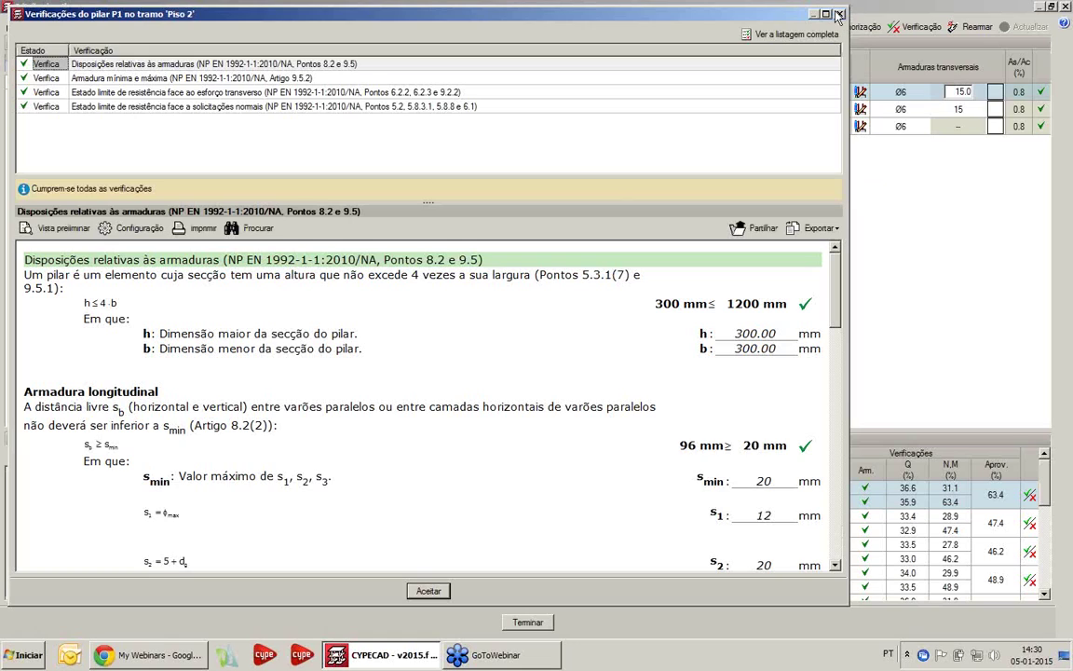
{"action": "left_click", "coordinate": [838, 15]}
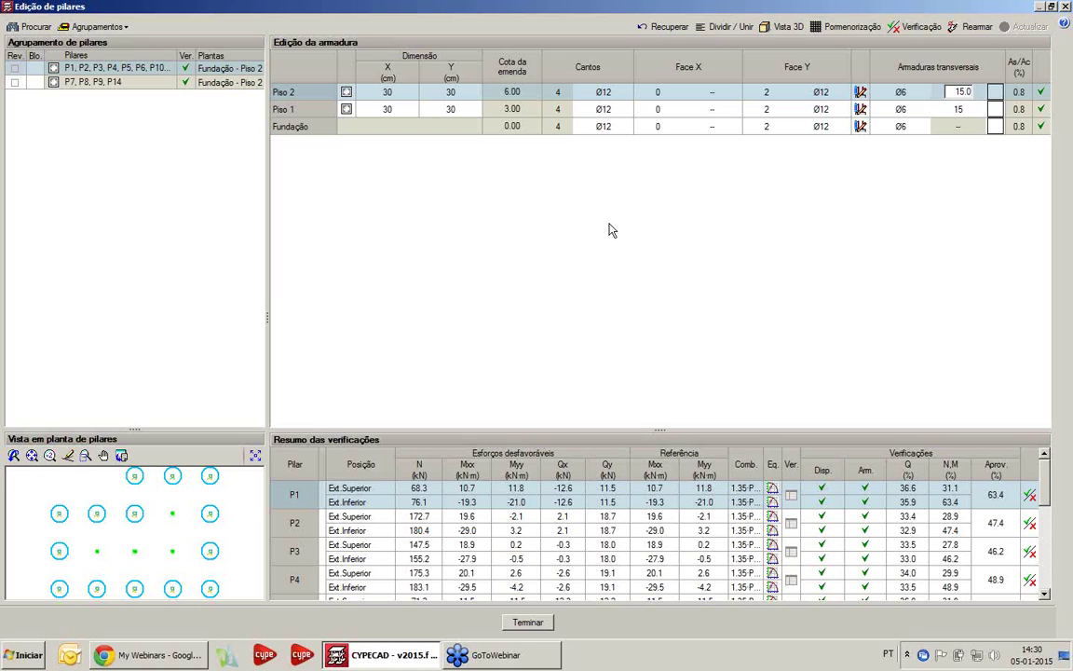
- Exit the column editing and return to the Piso 1 floor plan
{"action": "left_click", "coordinate": [1064, 6]}
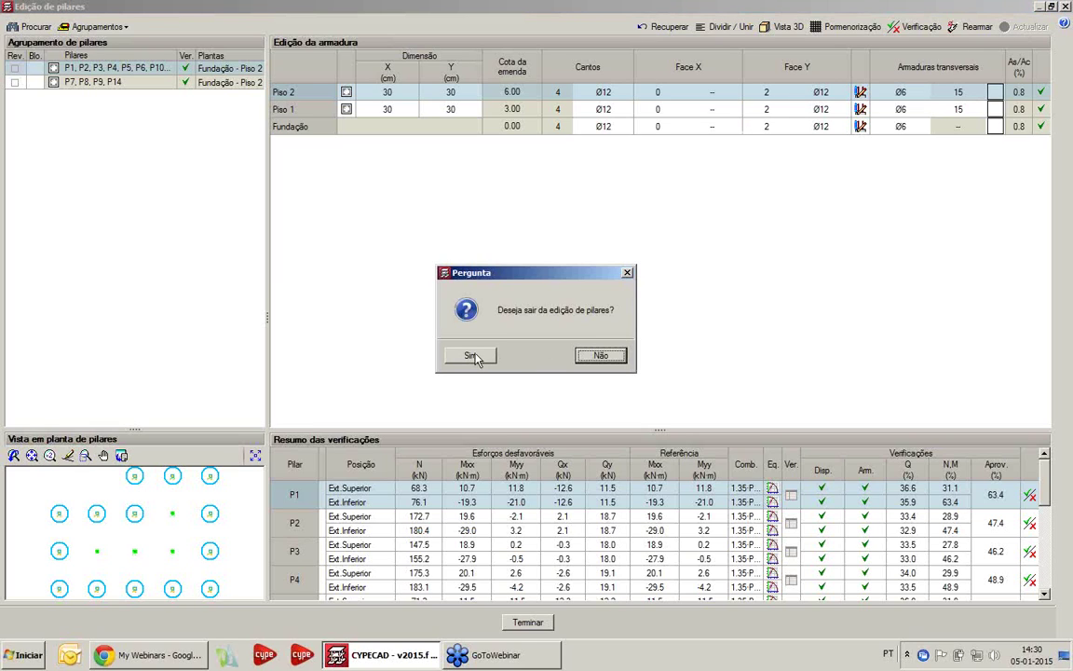
{"action": "left_click", "coordinate": [470, 355]}
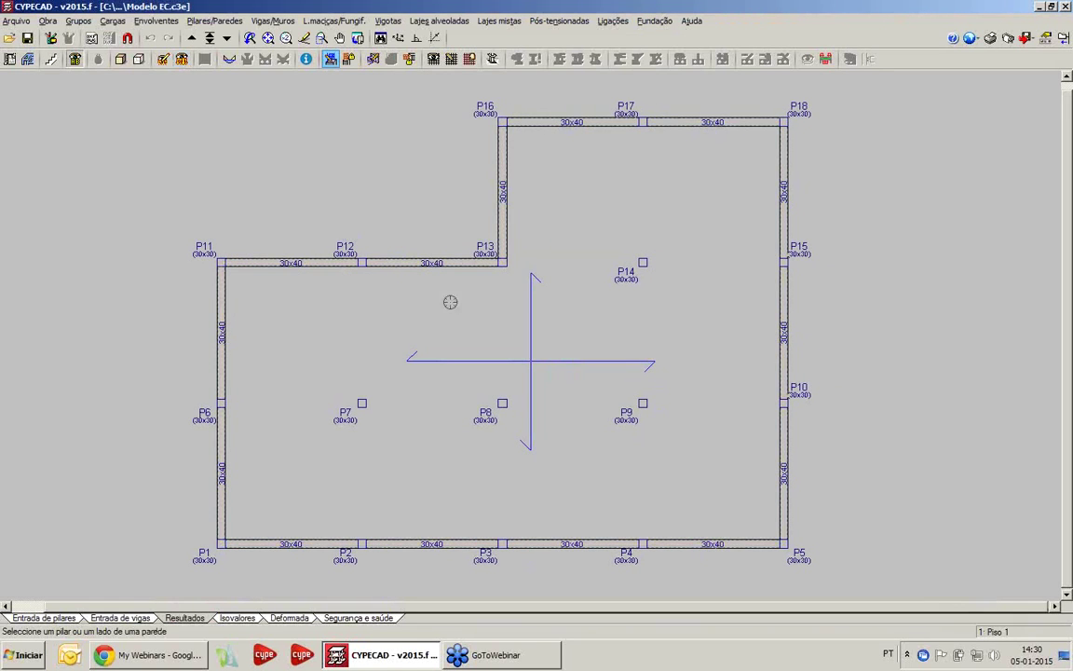
- Display the slab's additional reinforcement (Armadura reforço) for the upper longitudinal direction, with the transversal direction hidden
{"action": "left_click", "coordinate": [433, 58]}
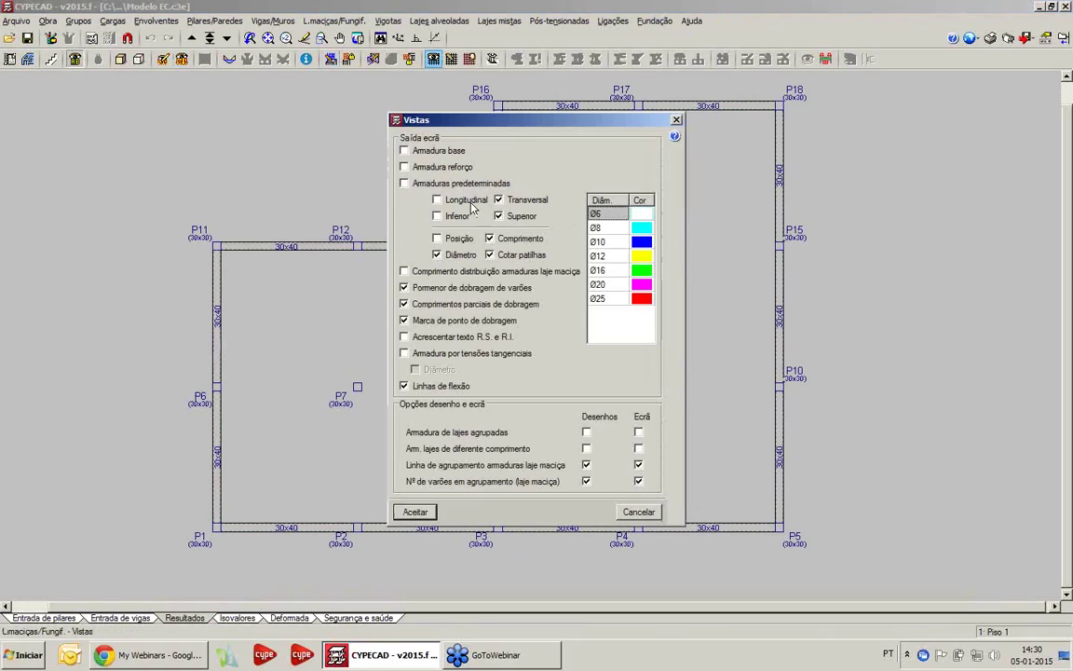
{"action": "left_click", "coordinate": [418, 169]}
{"action": "left_click", "coordinate": [437, 199]}
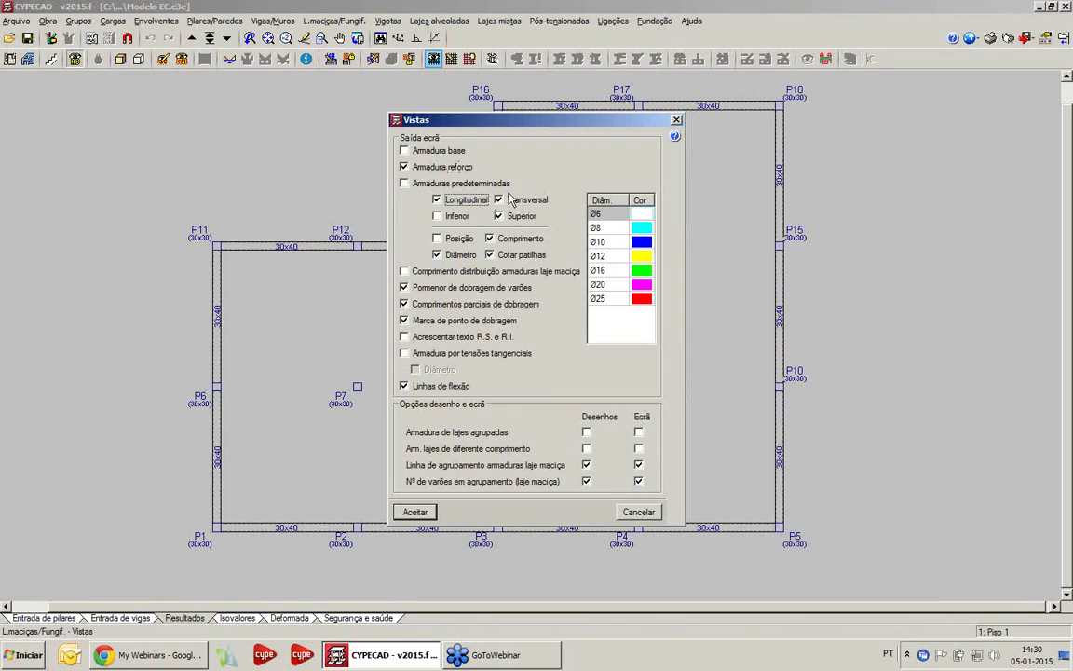
{"action": "left_click", "coordinate": [499, 200]}
{"action": "left_click", "coordinate": [415, 511]}
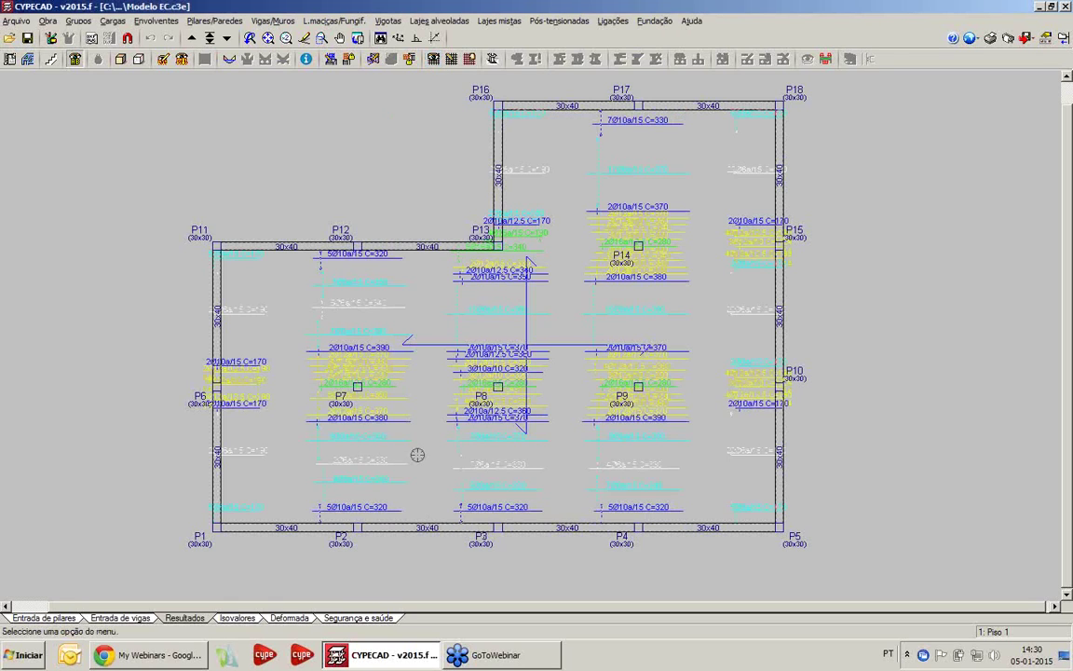
- Switch the reinforcement view from longitudinal to transversal to examine the upper additional bars in that direction
{"action": "middle_click_drag", "start_coordinate": [455, 416], "coordinate": [465, 415]}
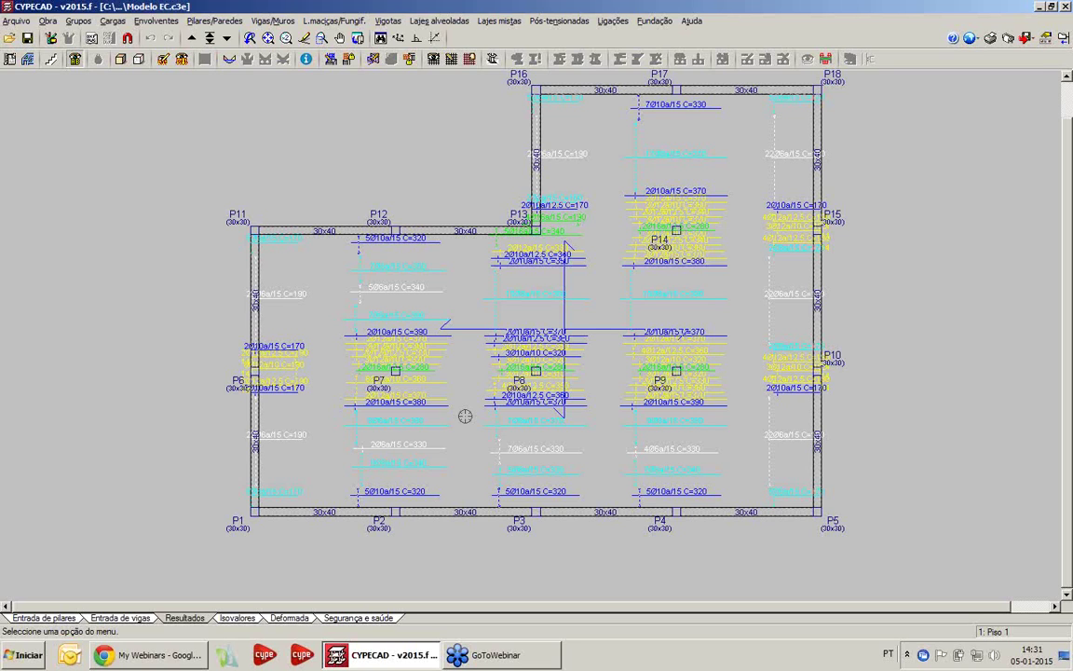
{"action": "scroll", "coordinate": [473, 389], "scroll_direction": "up", "scroll_amount": 4}
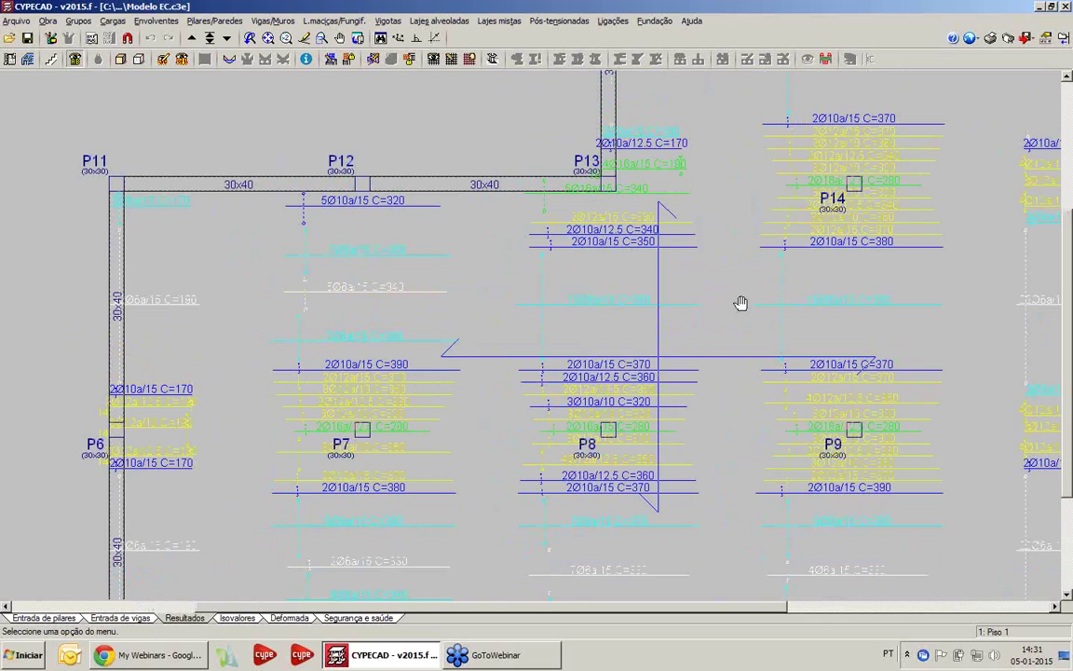
{"action": "middle_click_drag", "start_coordinate": [741, 302], "coordinate": [601, 301]}
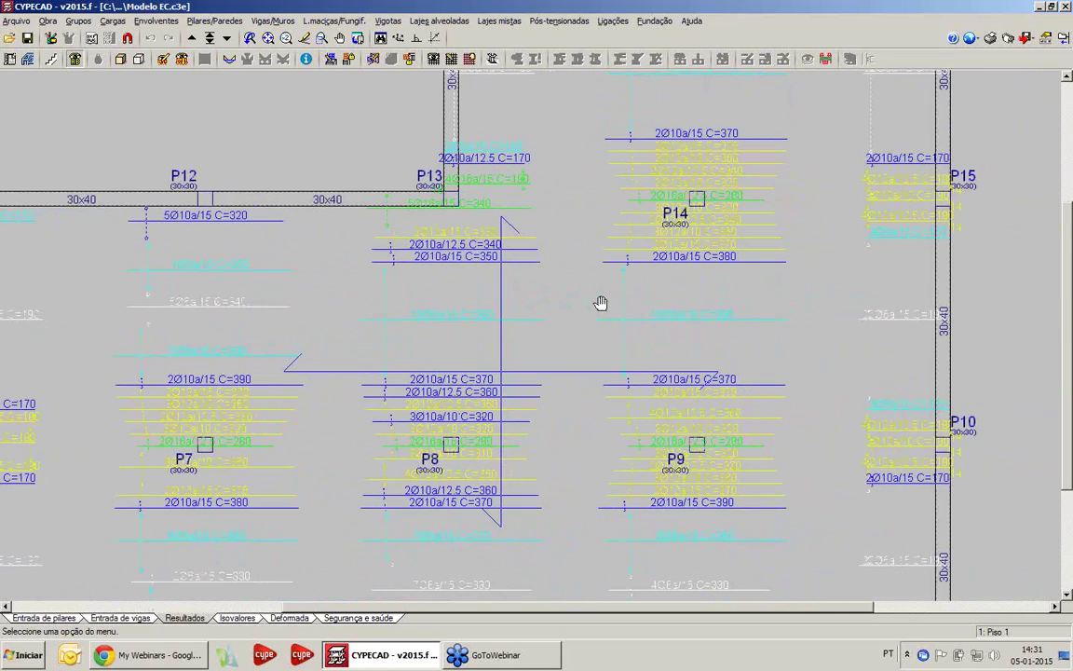
{"action": "scroll", "coordinate": [633, 356], "scroll_direction": "down", "scroll_amount": 1}
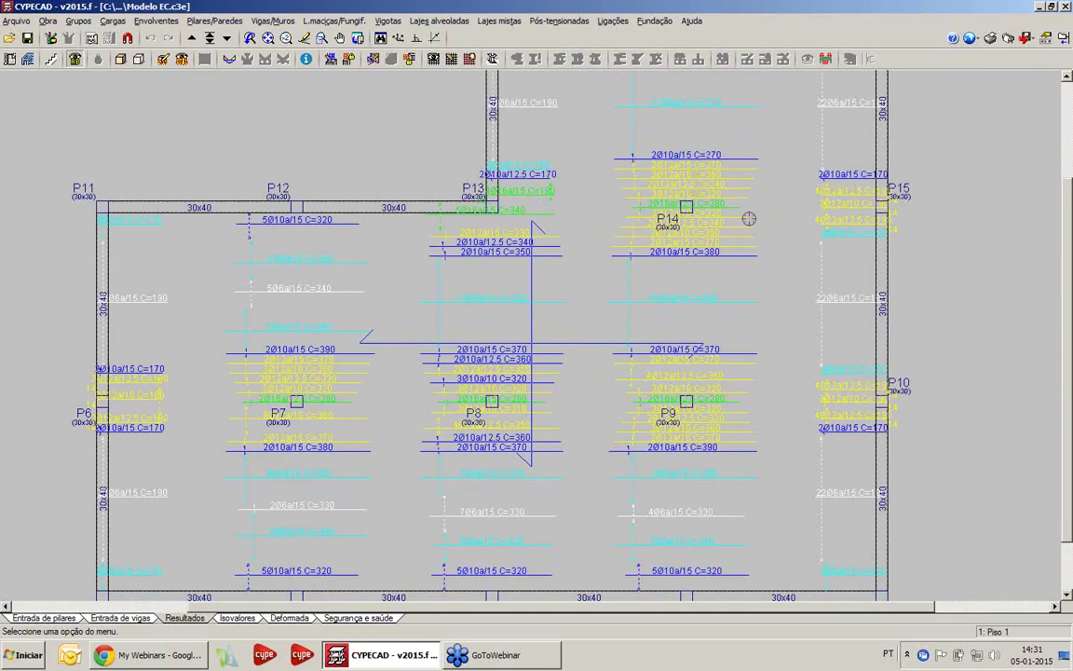
{"action": "left_click", "coordinate": [434, 59]}
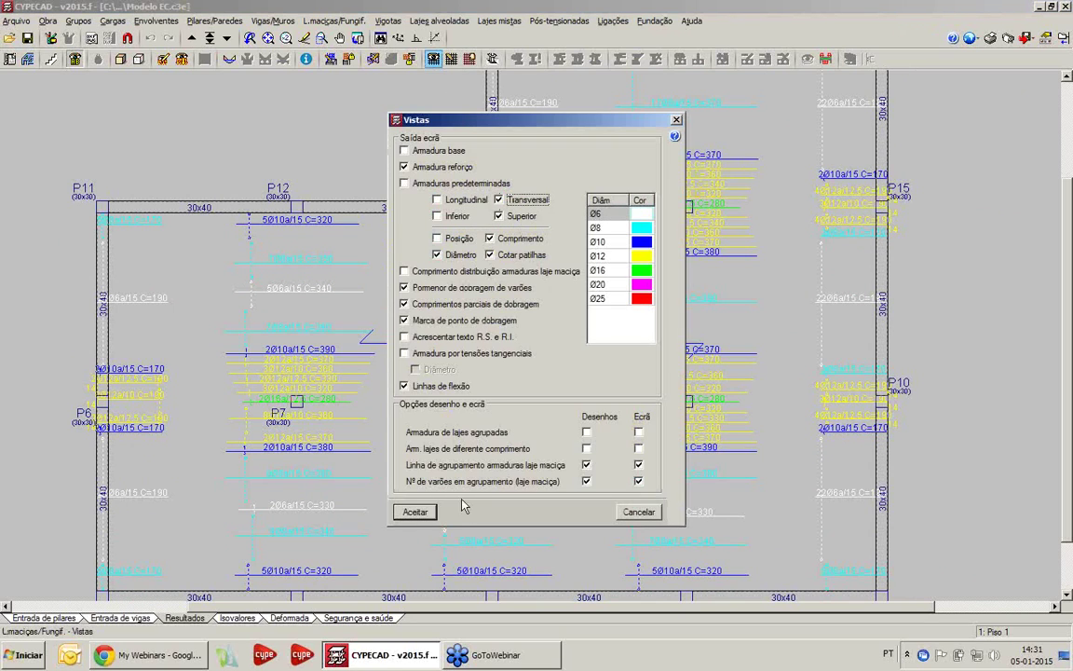
{"action": "left_click", "coordinate": [415, 511]}
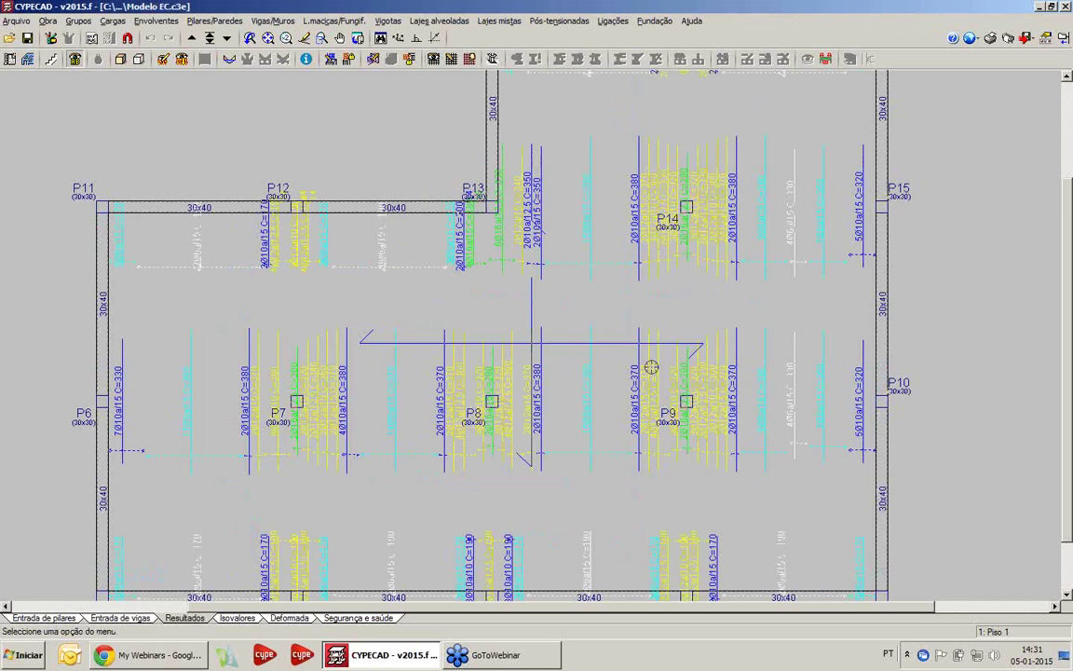
{"action": "scroll", "coordinate": [649, 364], "scroll_direction": "down", "scroll_amount": 1}
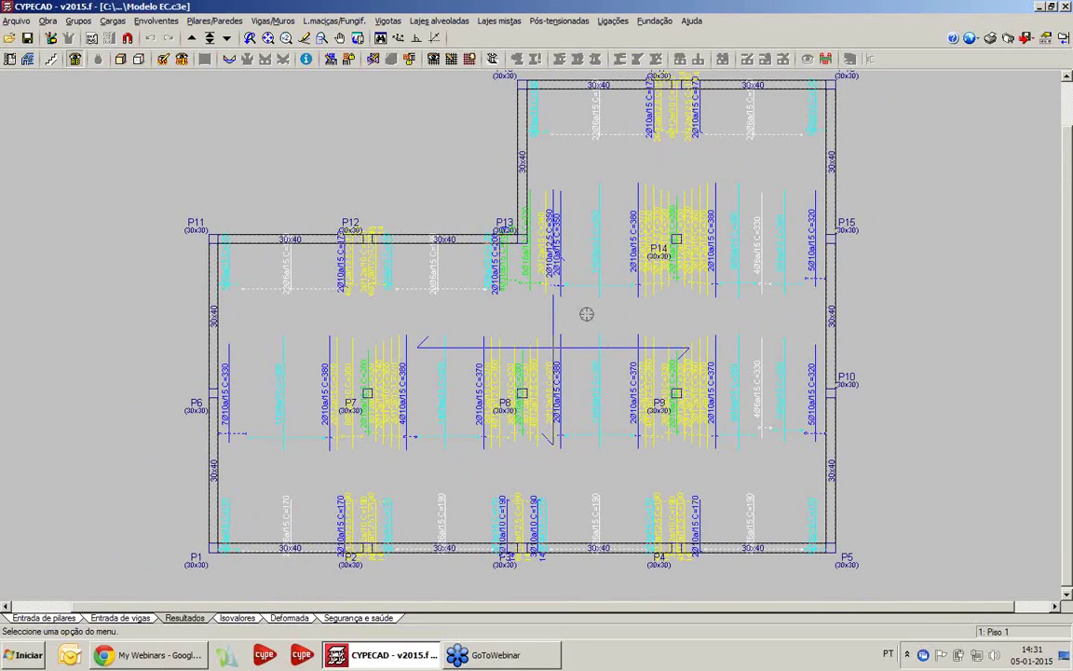
- Set the view back to upper longitudinal additional reinforcement and hide the transversal bars
{"action": "left_click", "coordinate": [433, 59]}
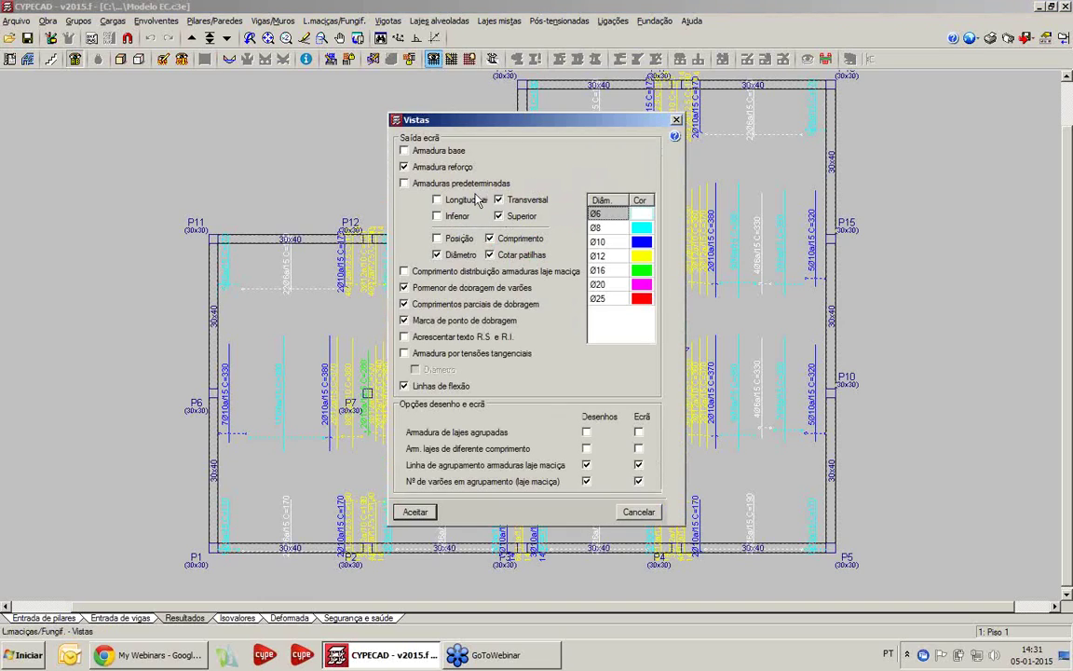
{"action": "left_click", "coordinate": [437, 199]}
{"action": "left_click", "coordinate": [498, 200]}
{"action": "left_click", "coordinate": [415, 511]}
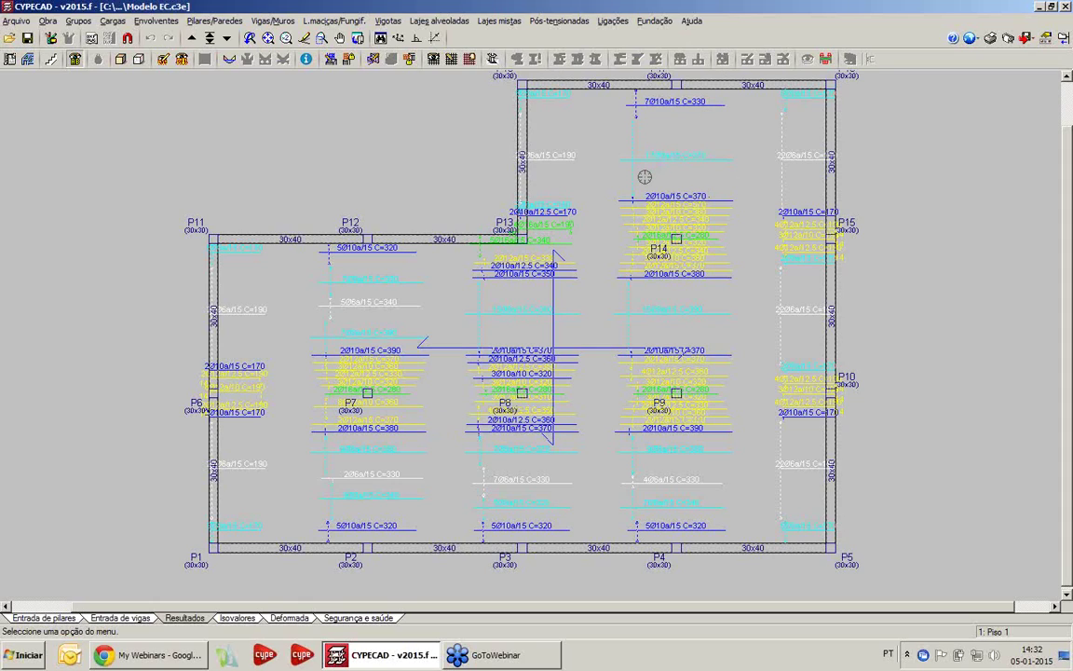
- Assign Ø12 sep. 15 base reinforcement to all slabs, longitudinal and transversal, on both the upper and lower faces
{"action": "left_click", "coordinate": [471, 60]}
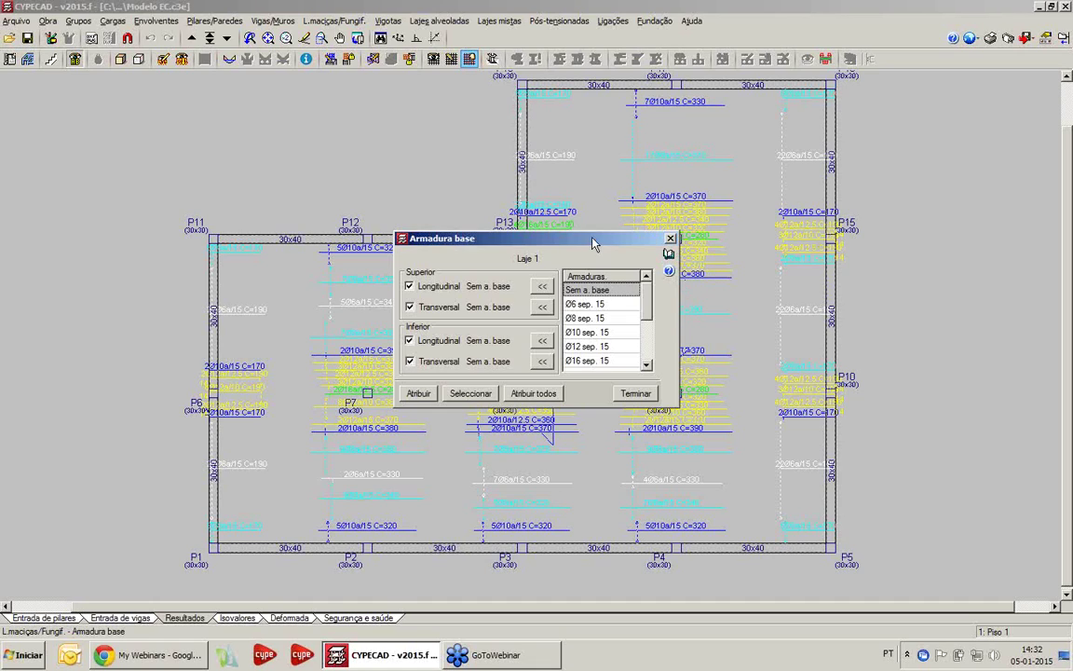
{"action": "left_click_drag", "start_coordinate": [592, 234], "coordinate": [595, 232]}
{"action": "left_click", "coordinate": [596, 345]}
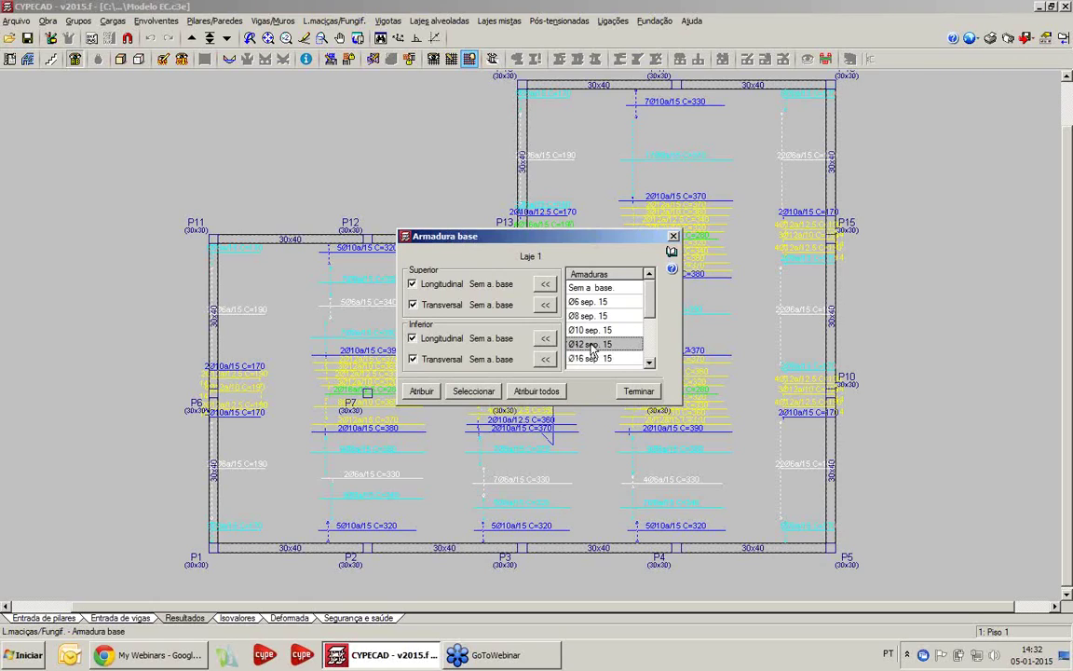
{"action": "left_click", "coordinate": [545, 284]}
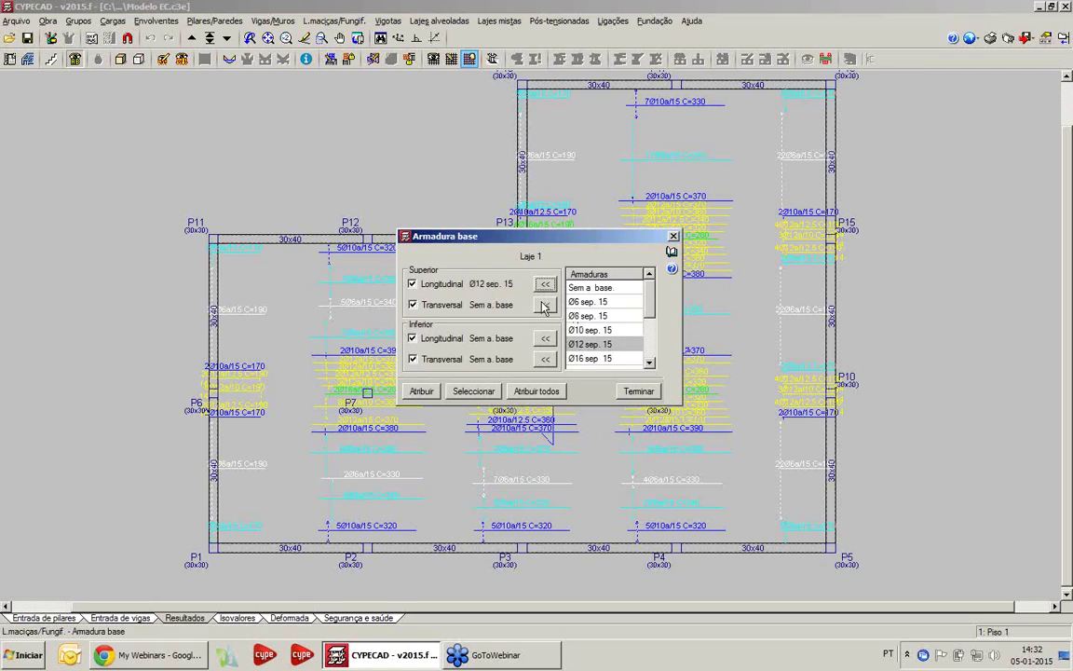
{"action": "left_click", "coordinate": [545, 306]}
{"action": "left_click", "coordinate": [545, 338]}
{"action": "left_click", "coordinate": [545, 358]}
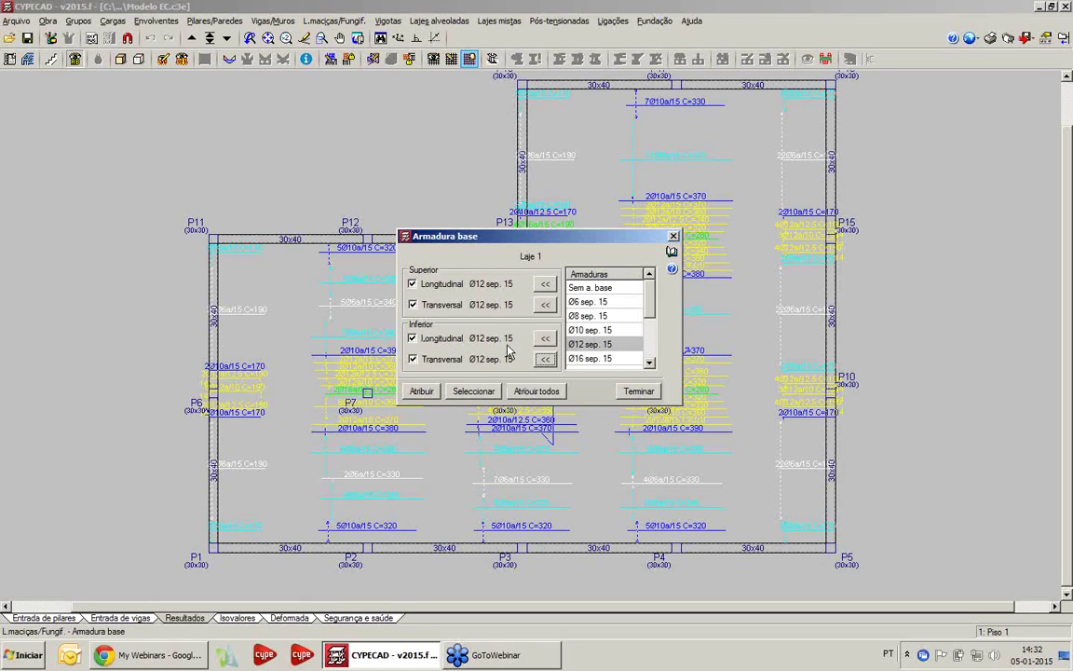
{"action": "left_click", "coordinate": [532, 393]}
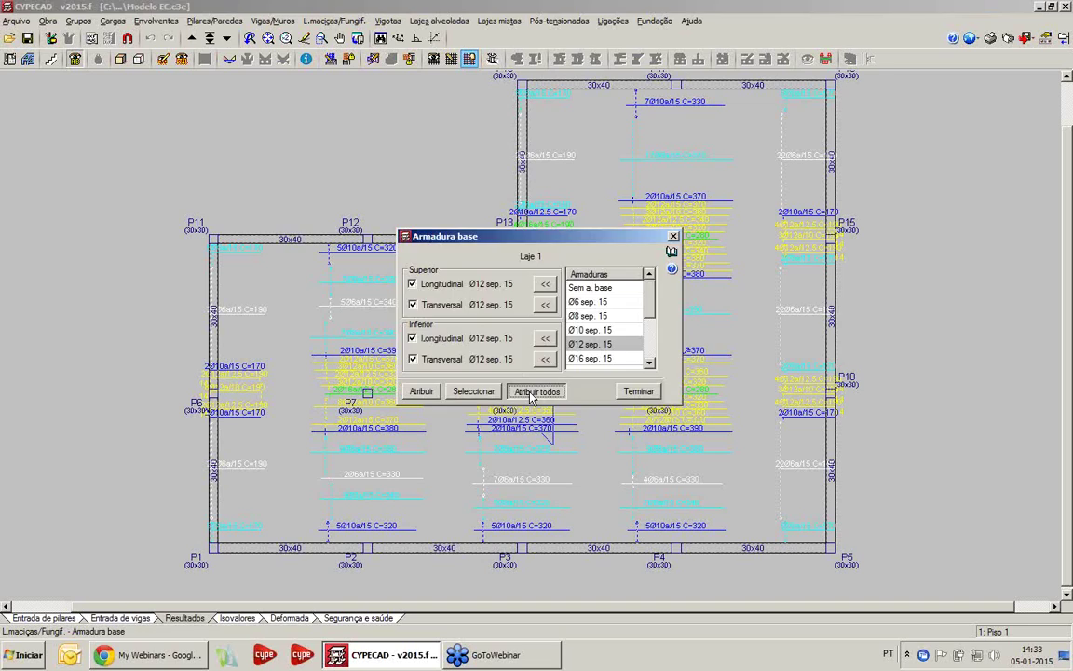
{"action": "left_click", "coordinate": [649, 392]}
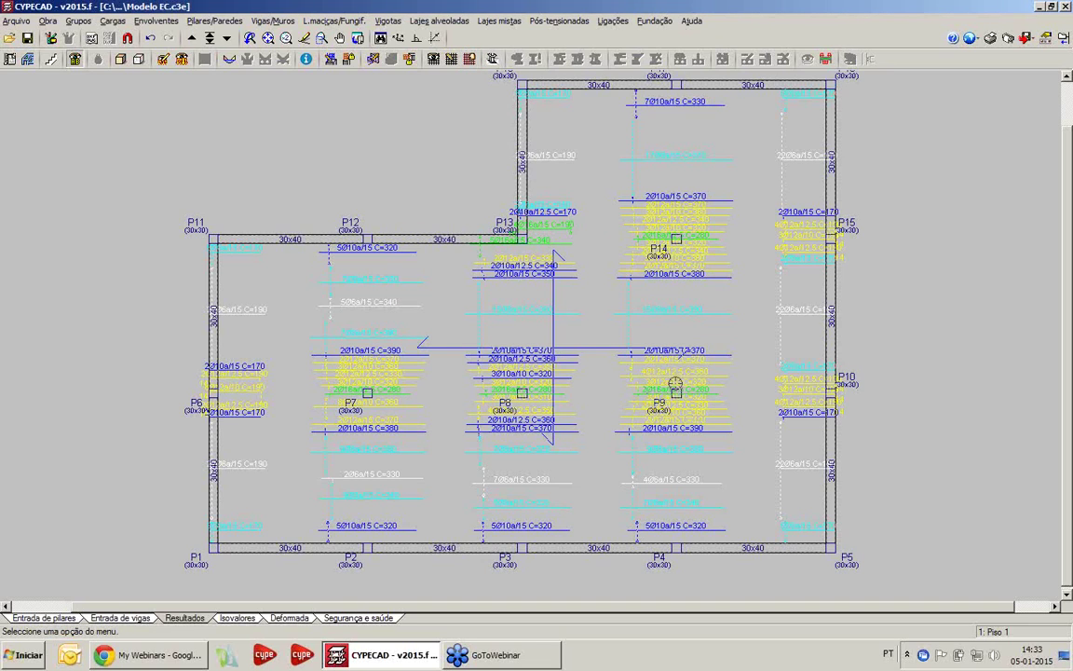
- Recalculate the slab reinforcement with the Rearmar lajes option of Igualar armaduras and close the dialog
{"action": "left_click", "coordinate": [336, 22]}
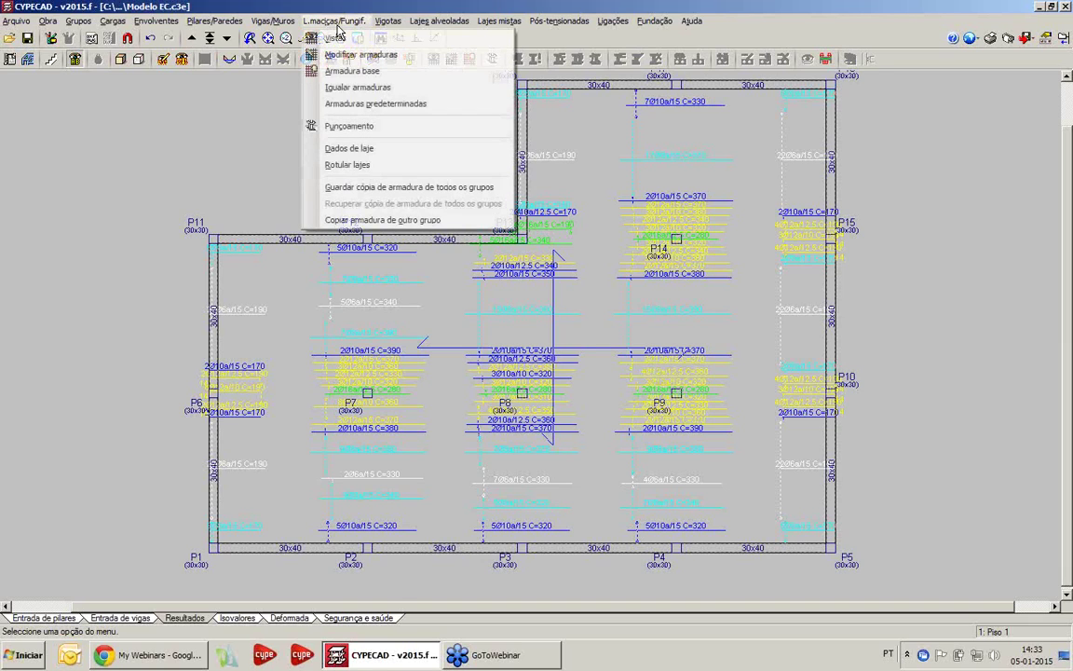
{"action": "left_click", "coordinate": [353, 87]}
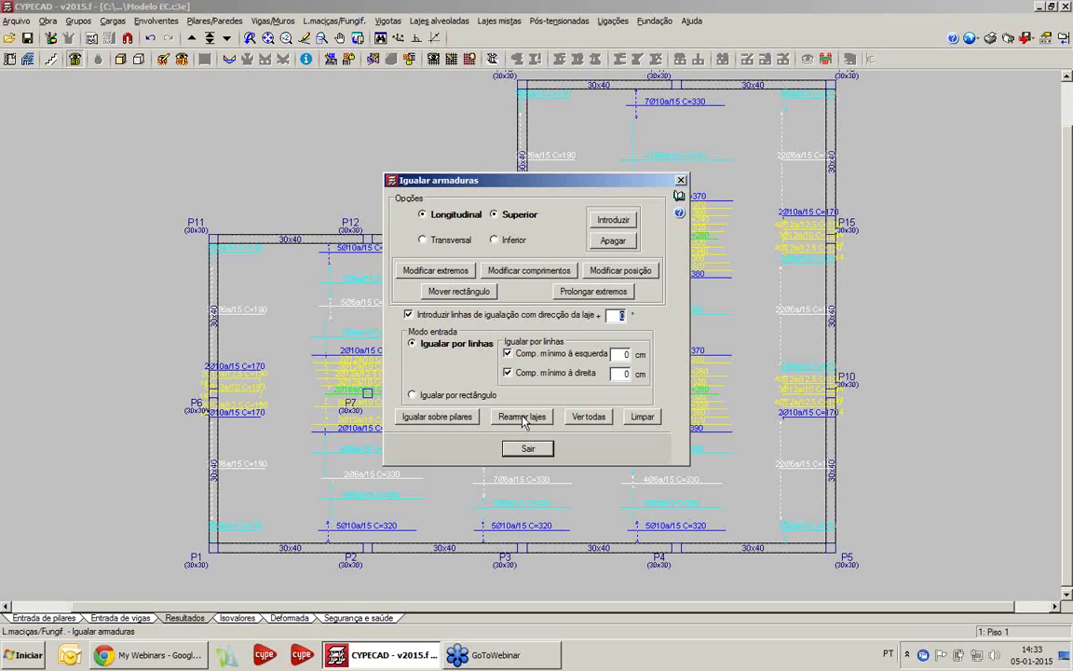
{"action": "left_click", "coordinate": [522, 419]}
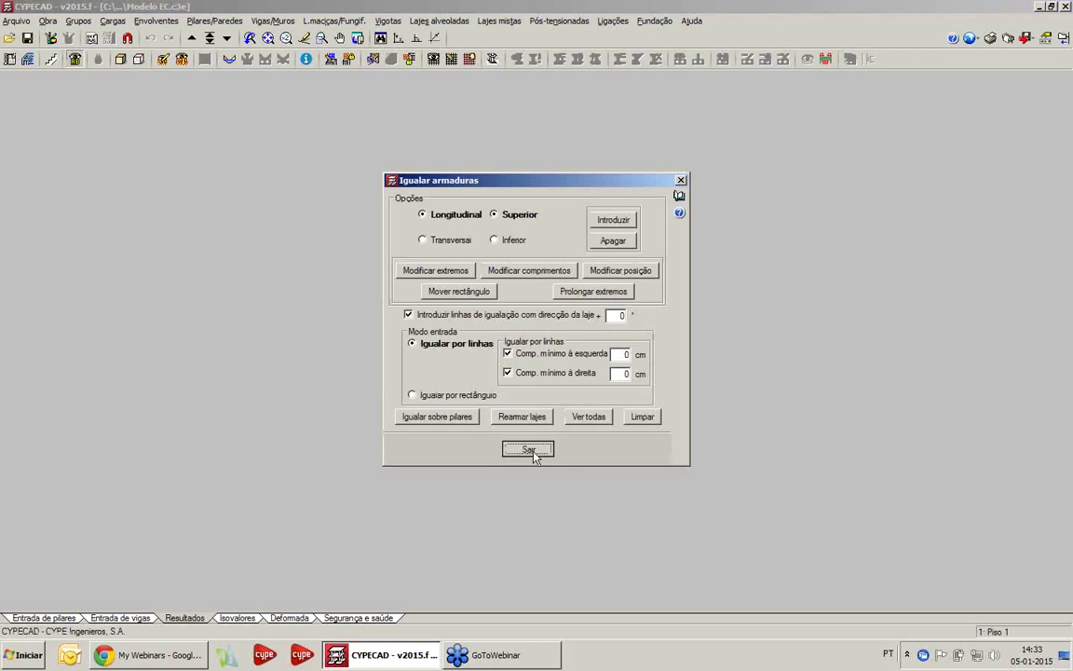
{"action": "left_click", "coordinate": [529, 450]}
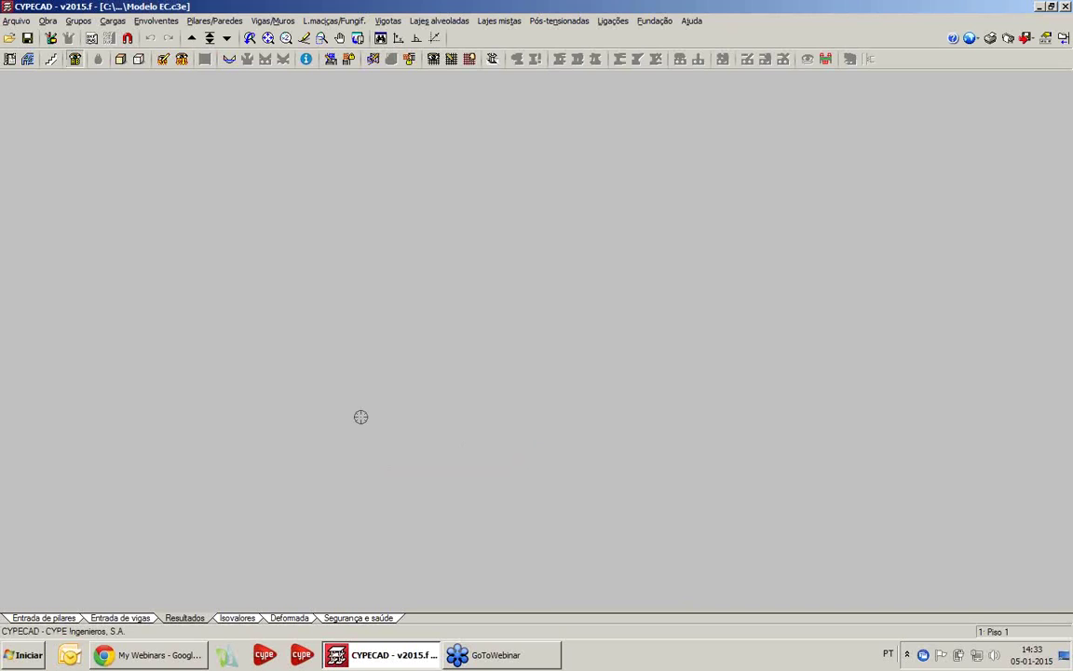
{"action": "scroll", "coordinate": [455, 363], "scroll_direction": "down", "scroll_amount": 3}
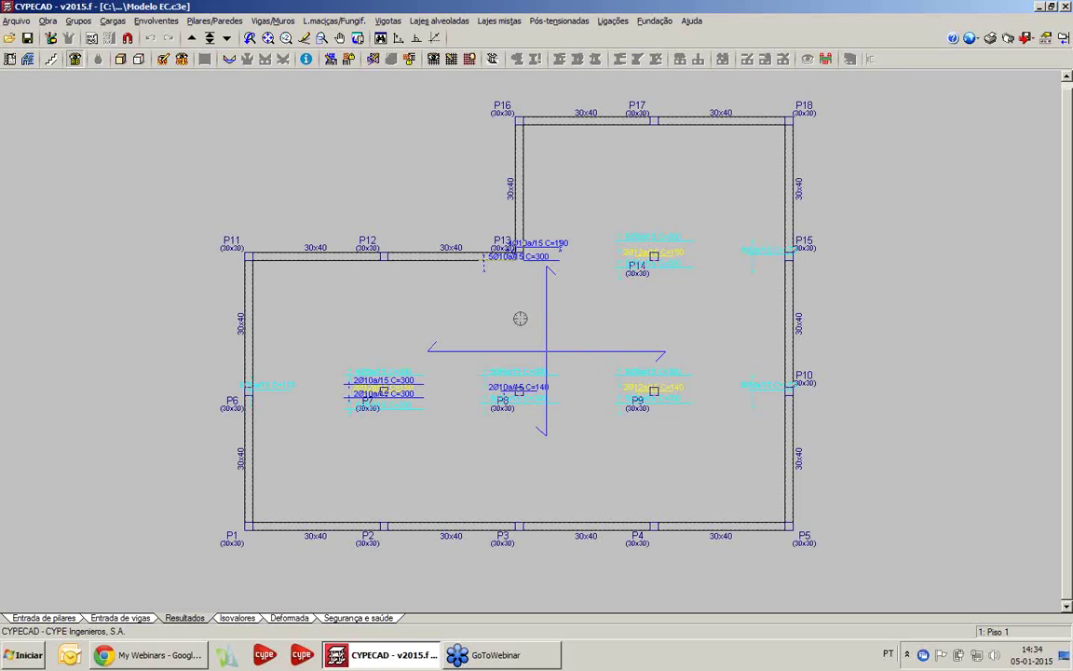
- Modify both ends of the upper longitudinal Ø12 bars over column P7 to match the adjacent bars, giving a length of 300
{"action": "scroll", "coordinate": [363, 424], "scroll_direction": "up", "scroll_amount": 2}
{"action": "scroll", "coordinate": [364, 424], "scroll_direction": "up", "scroll_amount": 3}
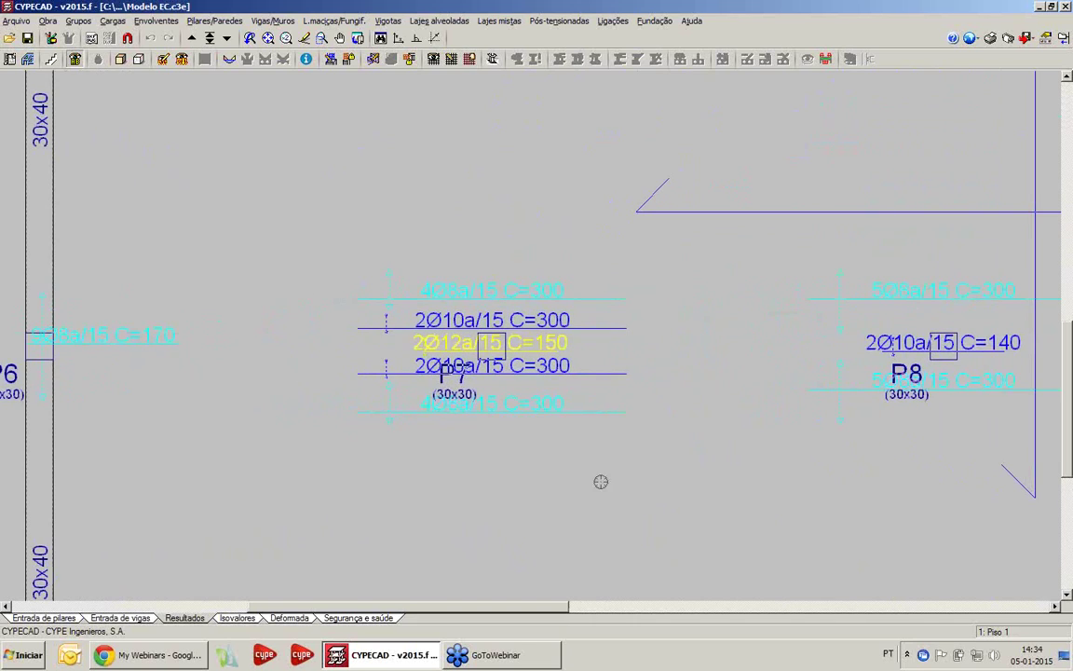
{"action": "middle_click_drag", "start_coordinate": [405, 354], "coordinate": [392, 354]}
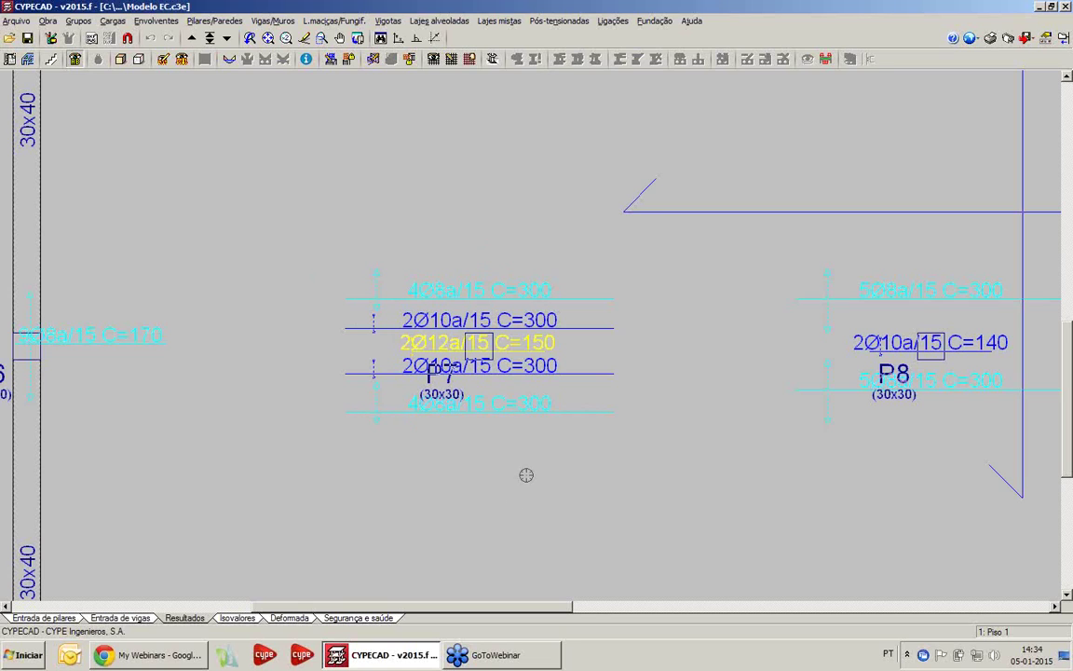
{"action": "scroll", "coordinate": [503, 440], "scroll_direction": "down", "scroll_amount": 2}
{"action": "middle_click_drag", "start_coordinate": [504, 442], "coordinate": [468, 443]}
{"action": "scroll", "coordinate": [491, 441], "scroll_direction": "up", "scroll_amount": 1}
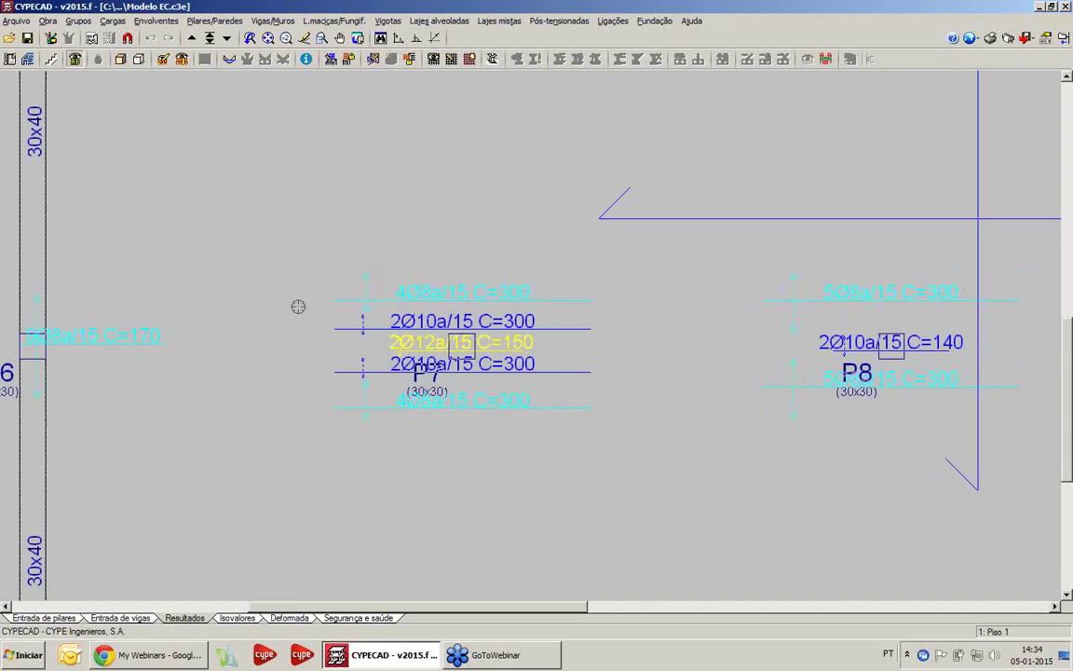
{"action": "left_click", "coordinate": [450, 61]}
{"action": "left_click_drag", "start_coordinate": [541, 174], "coordinate": [744, 131]}
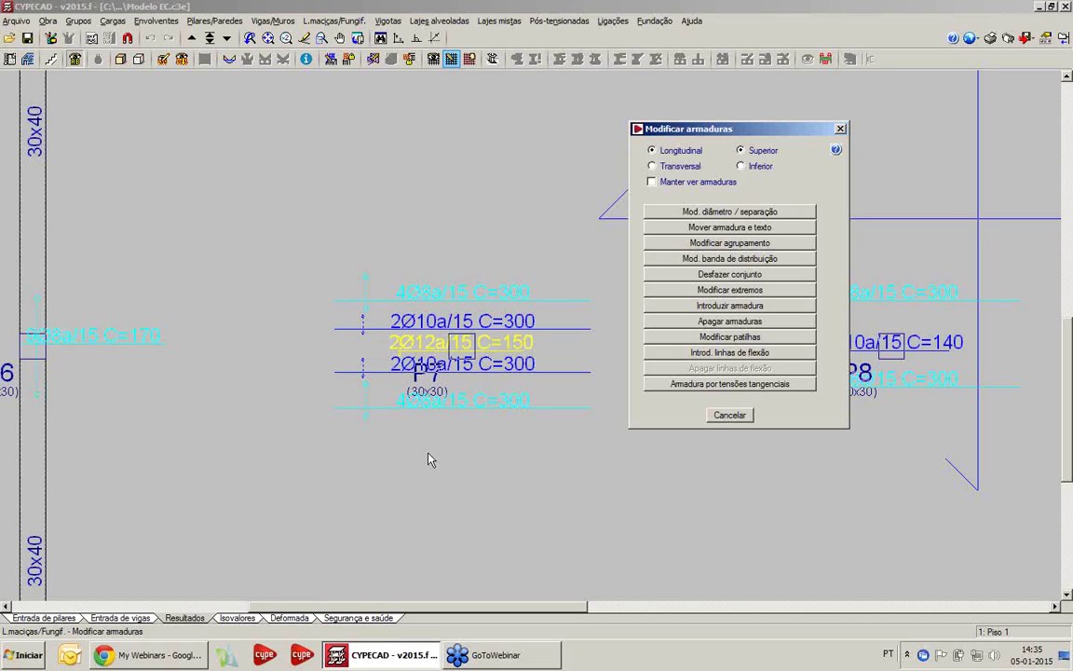
{"action": "left_click", "coordinate": [725, 290]}
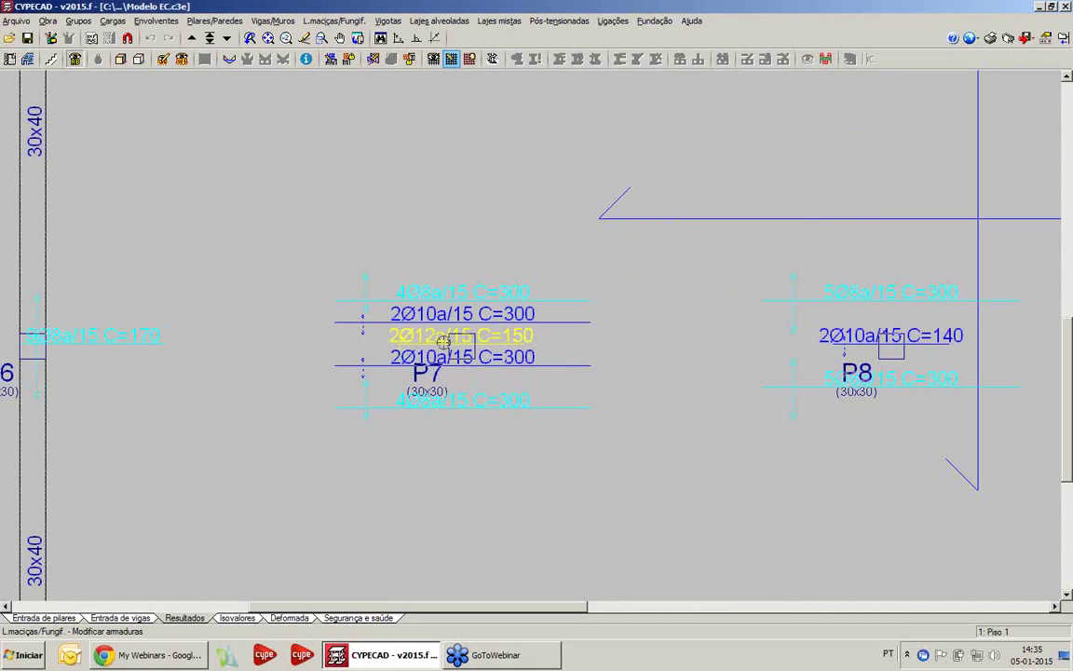
{"action": "left_click", "coordinate": [518, 343]}
{"action": "left_click", "coordinate": [593, 367]}
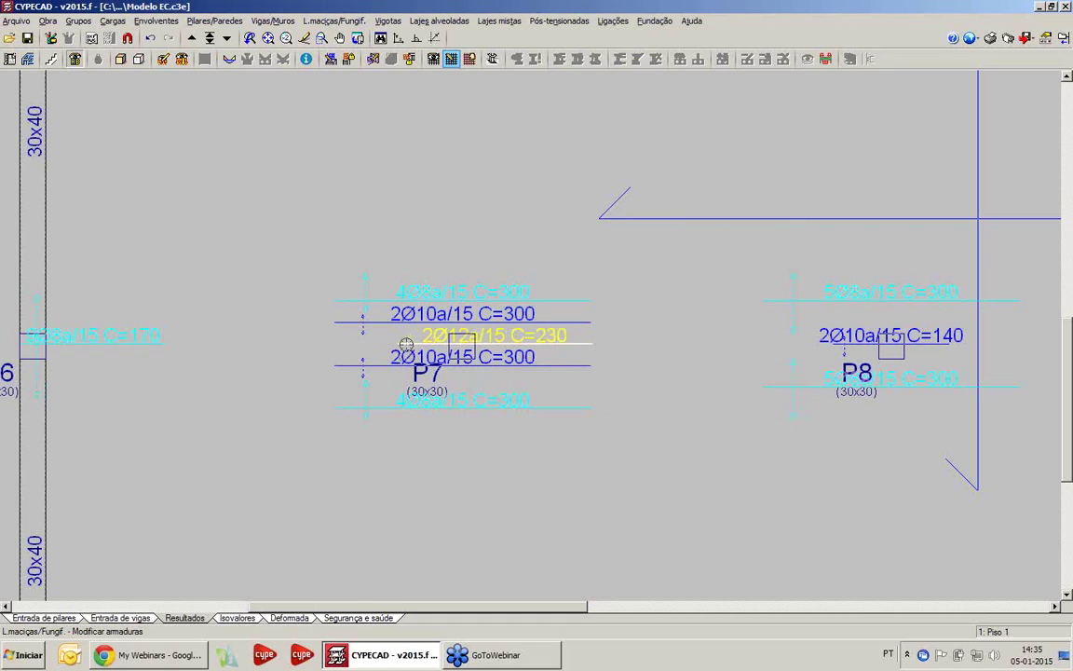
{"action": "left_click", "coordinate": [336, 344]}
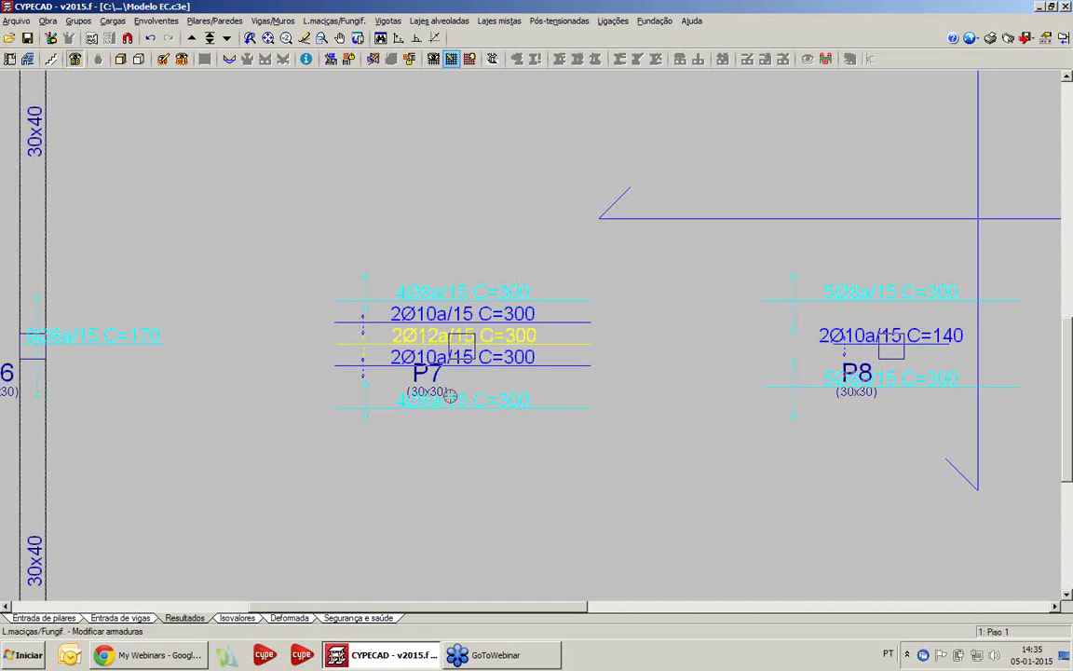
- Extend the distribution band of the Ø12 bars at P7 across the outer Ø8 groups on both sides, with overlapped reinforcement eliminated
{"action": "right_click", "coordinate": [503, 214]}
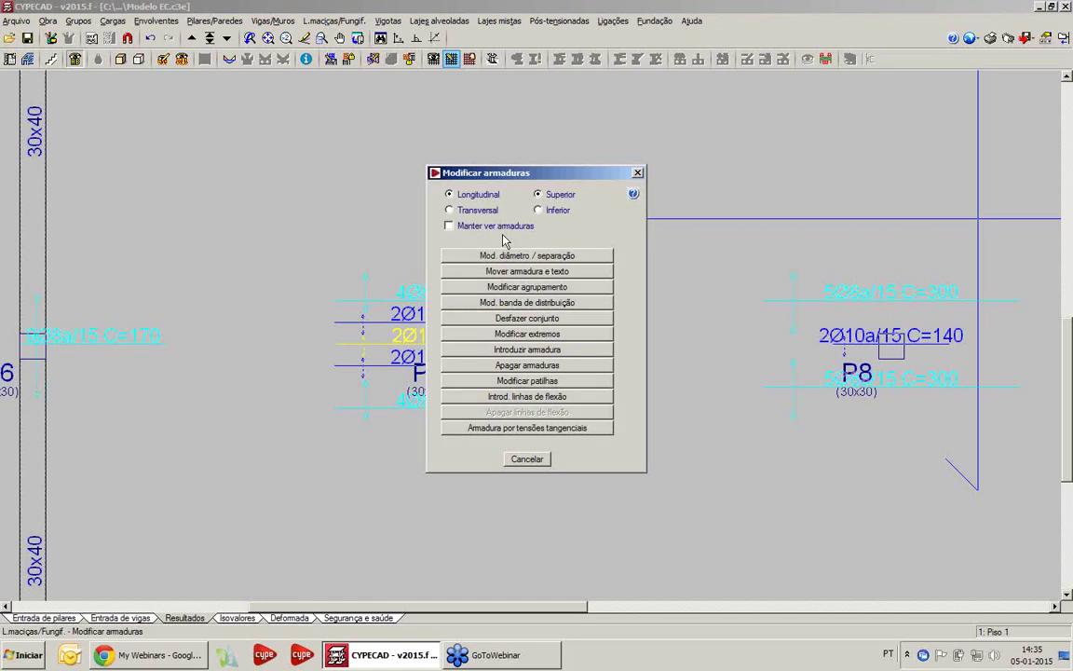
{"action": "left_click", "coordinate": [538, 307]}
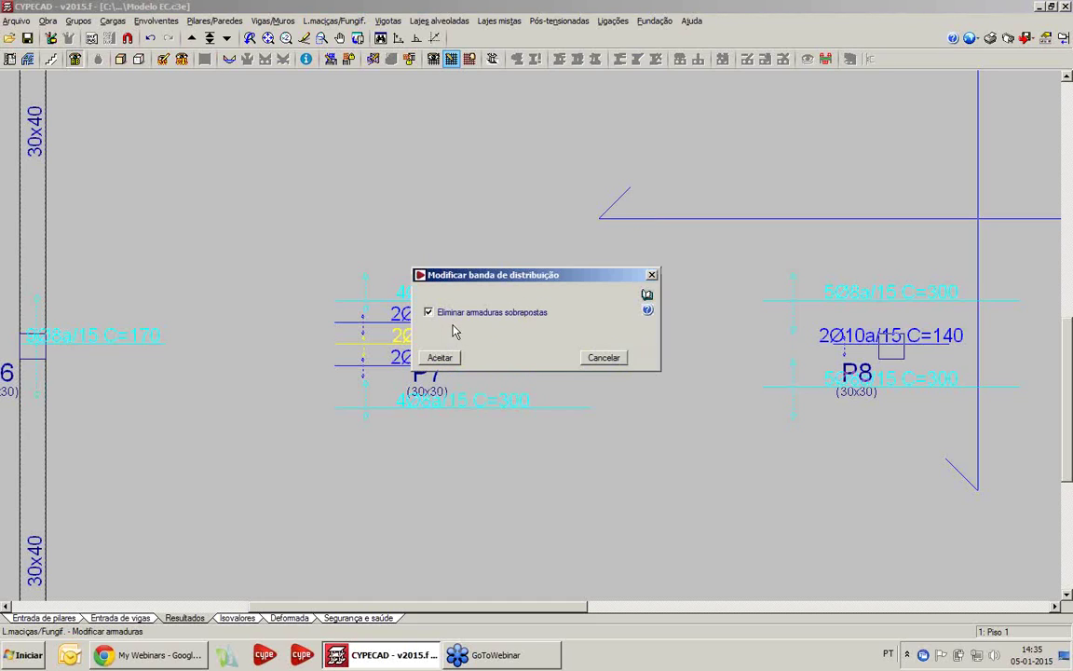
{"action": "left_click", "coordinate": [438, 357]}
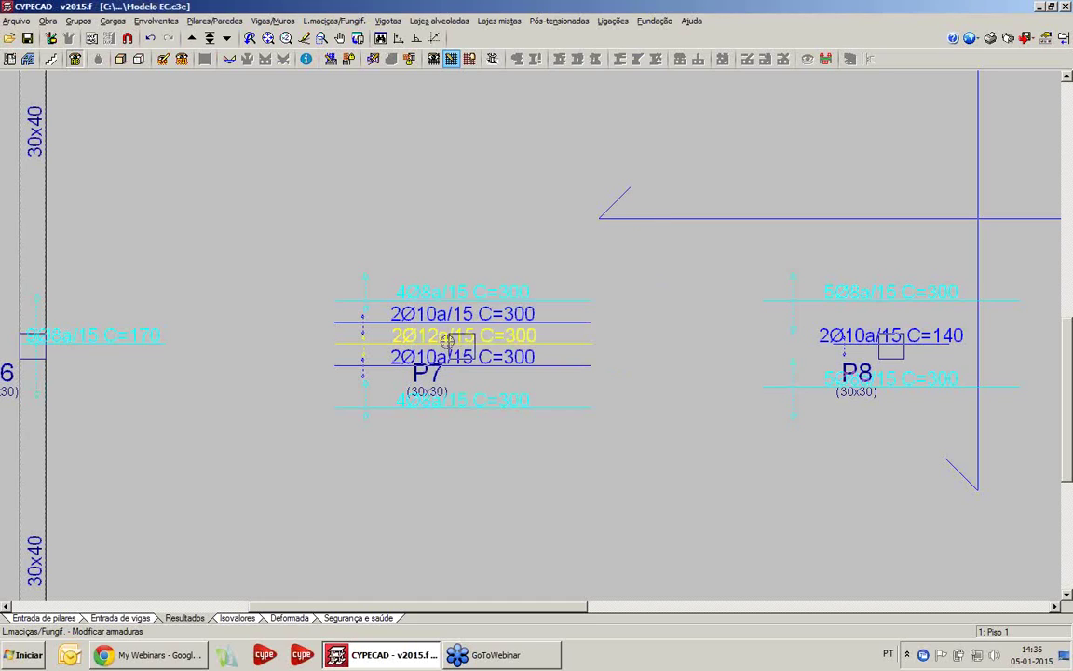
{"action": "left_click", "coordinate": [438, 292]}
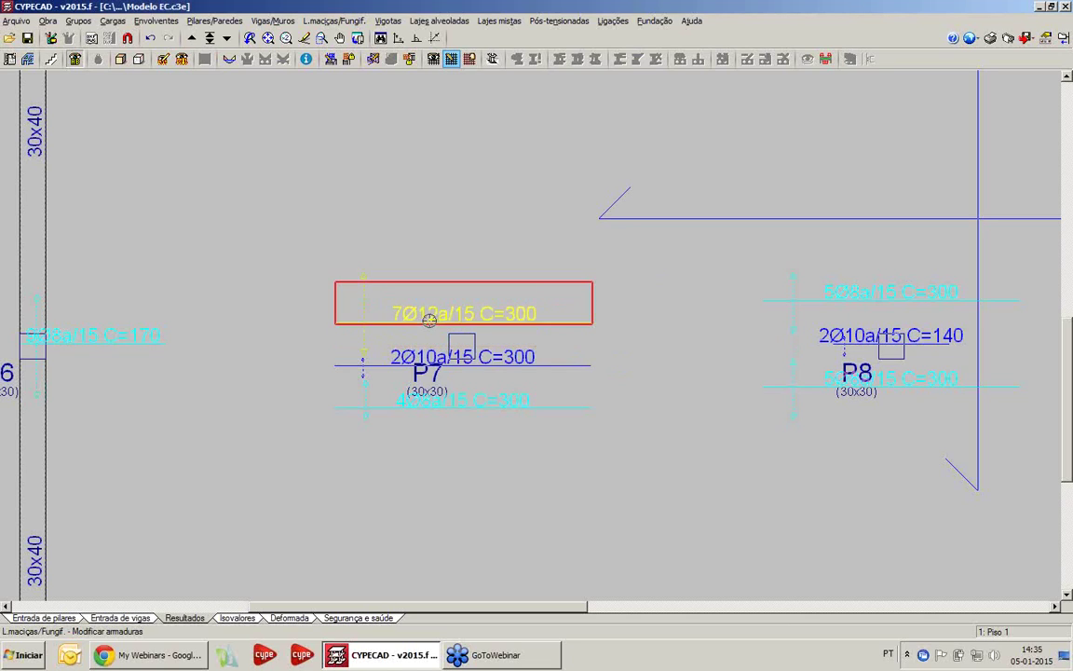
{"action": "left_click", "coordinate": [427, 402]}
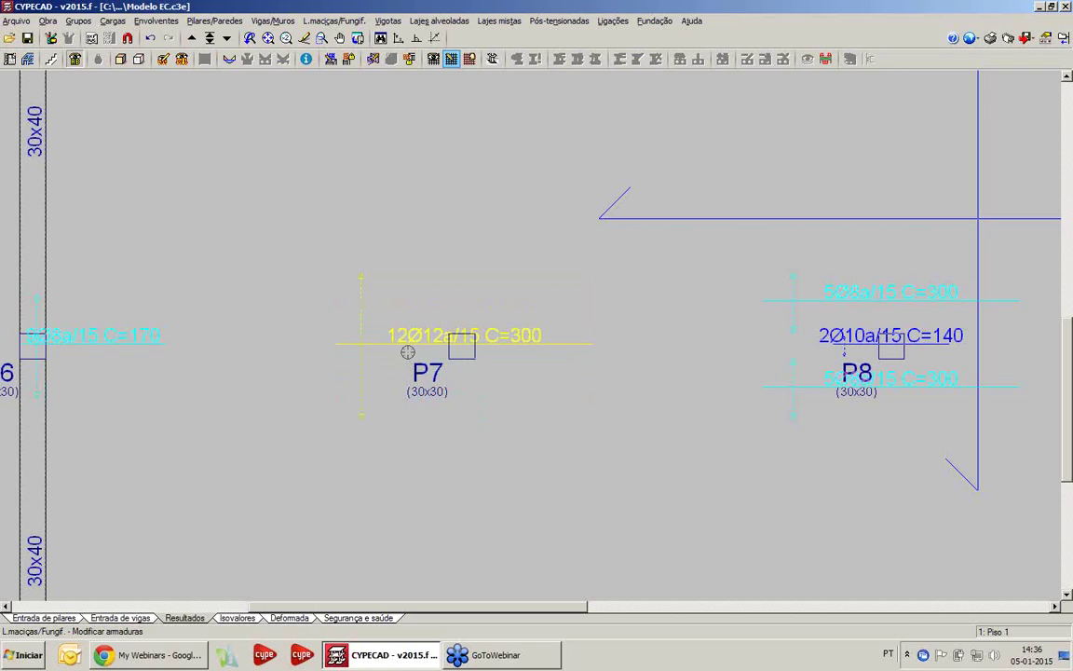
- Modify both ends of the upper longitudinal bars over columns P8 (Ø10) and P9 (Ø12) to match the adjacent bars, with a length of 300
{"action": "scroll", "coordinate": [481, 293], "scroll_direction": "down", "scroll_amount": 1}
{"action": "middle_click_drag", "start_coordinate": [477, 299], "coordinate": [346, 301]}
{"action": "middle_click_drag", "start_coordinate": [723, 340], "coordinate": [504, 342]}
{"action": "middle_click_drag", "start_coordinate": [588, 292], "coordinate": [554, 309]}
{"action": "right_click", "coordinate": [558, 281]}
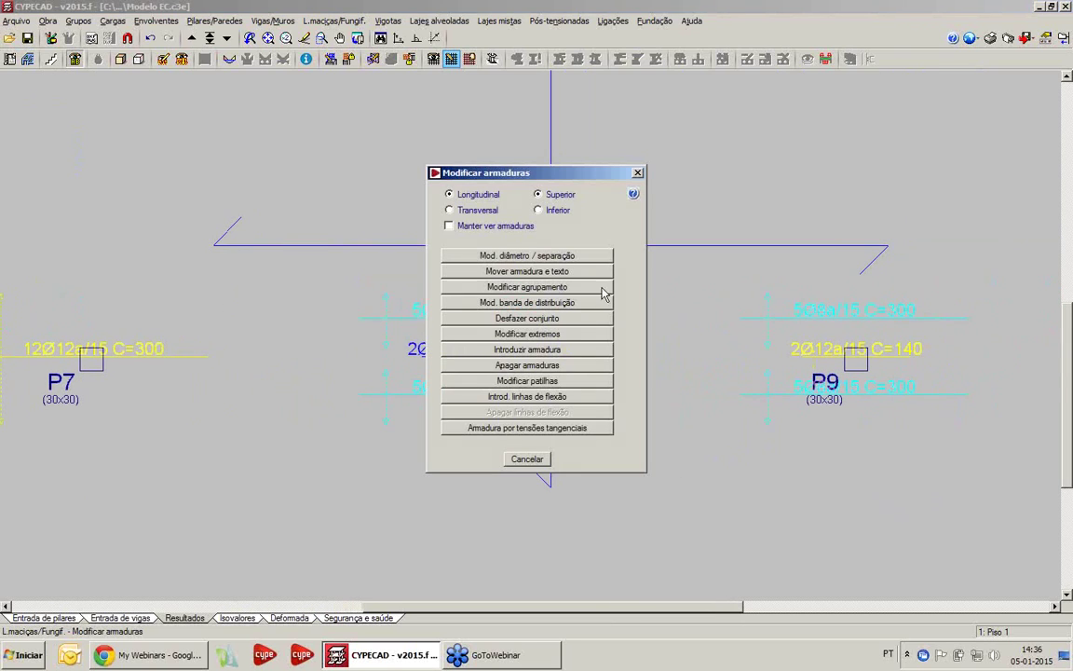
{"action": "left_click", "coordinate": [548, 332]}
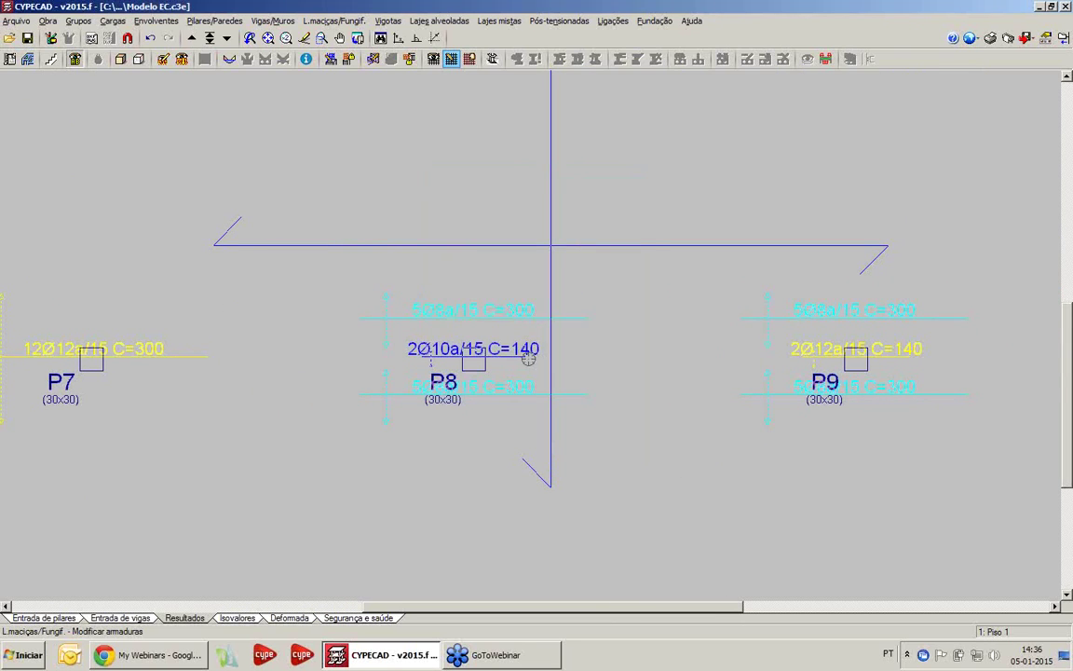
{"action": "left_click", "coordinate": [586, 327]}
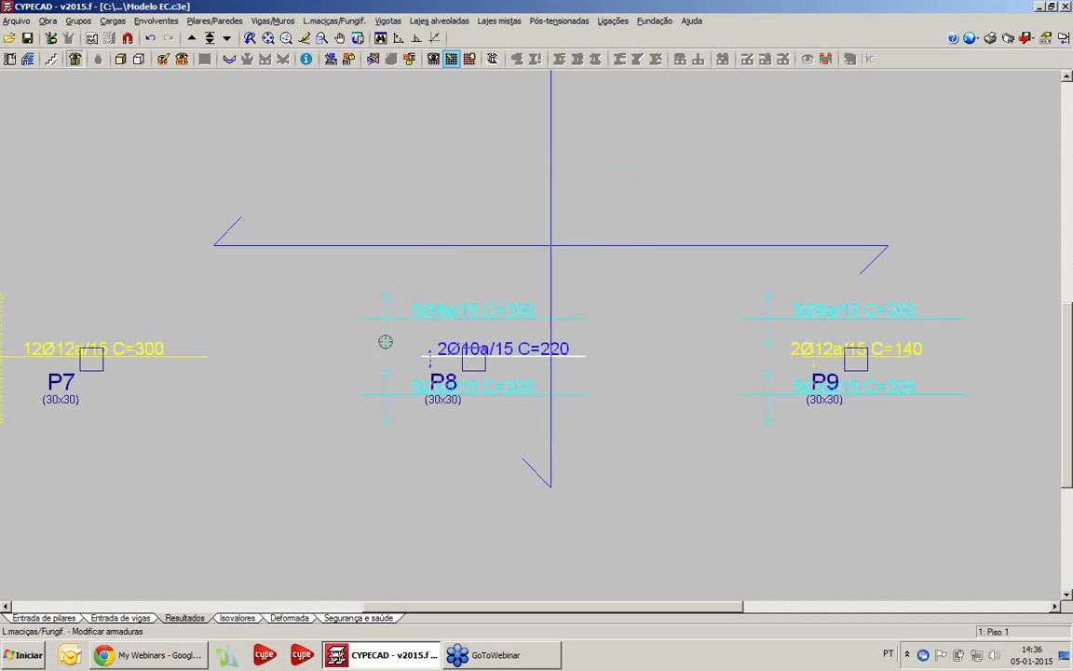
{"action": "left_click", "coordinate": [797, 355]}
{"action": "left_click", "coordinate": [743, 322]}
{"action": "left_click", "coordinate": [903, 355]}
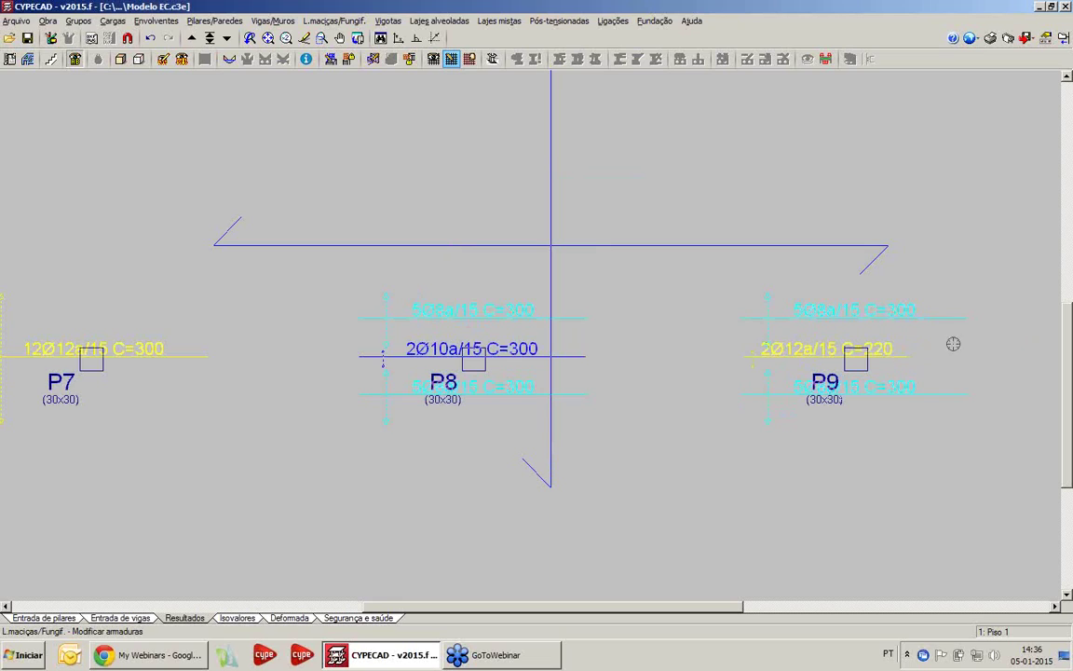
{"action": "left_click", "coordinate": [970, 319]}
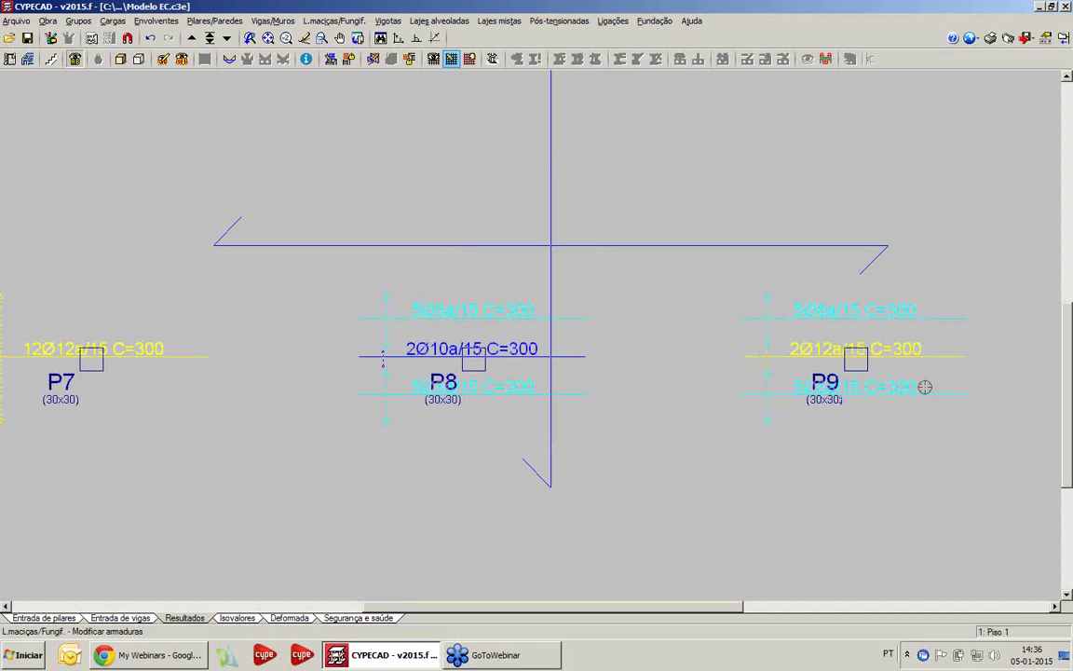
- Extend the distribution band of the longitudinal Ø10 bars at P8 across the Ø8 groups on both sides, making it 12Ø10 at 15
{"action": "right_click", "coordinate": [655, 326]}
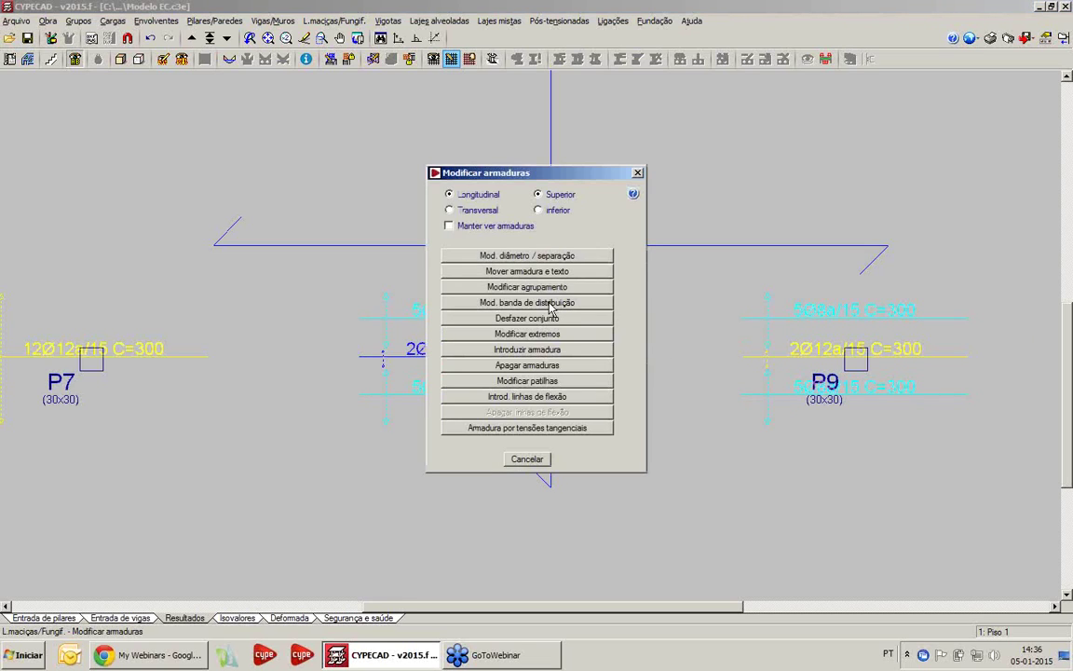
{"action": "left_click", "coordinate": [550, 303]}
{"action": "left_click", "coordinate": [454, 358]}
{"action": "left_click", "coordinate": [456, 357]}
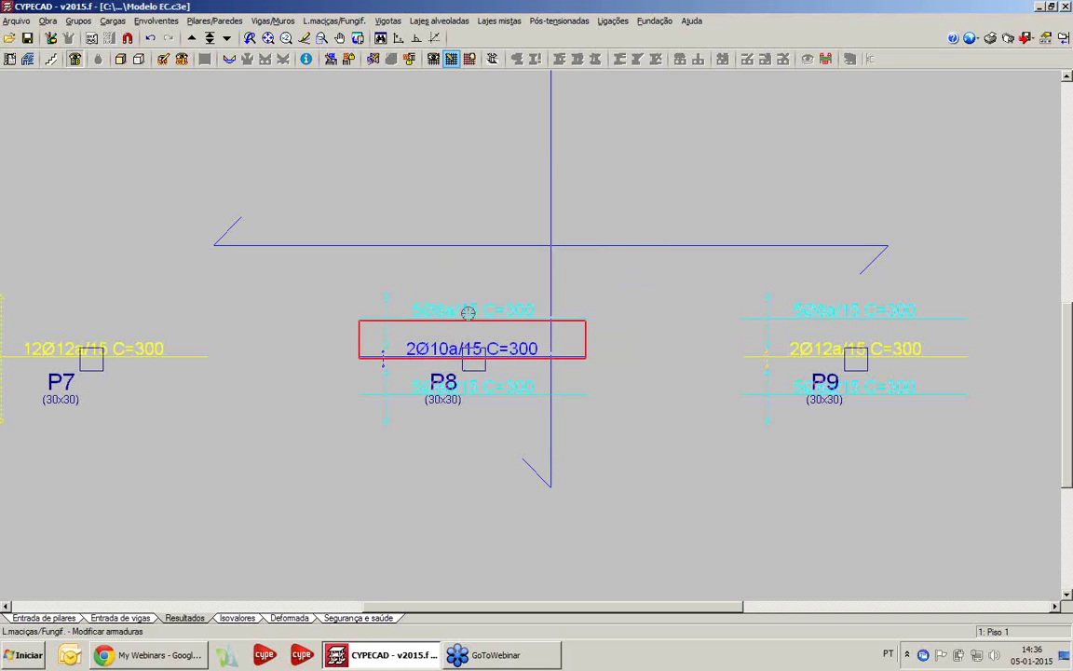
{"action": "left_click", "coordinate": [470, 309]}
{"action": "left_click", "coordinate": [459, 362]}
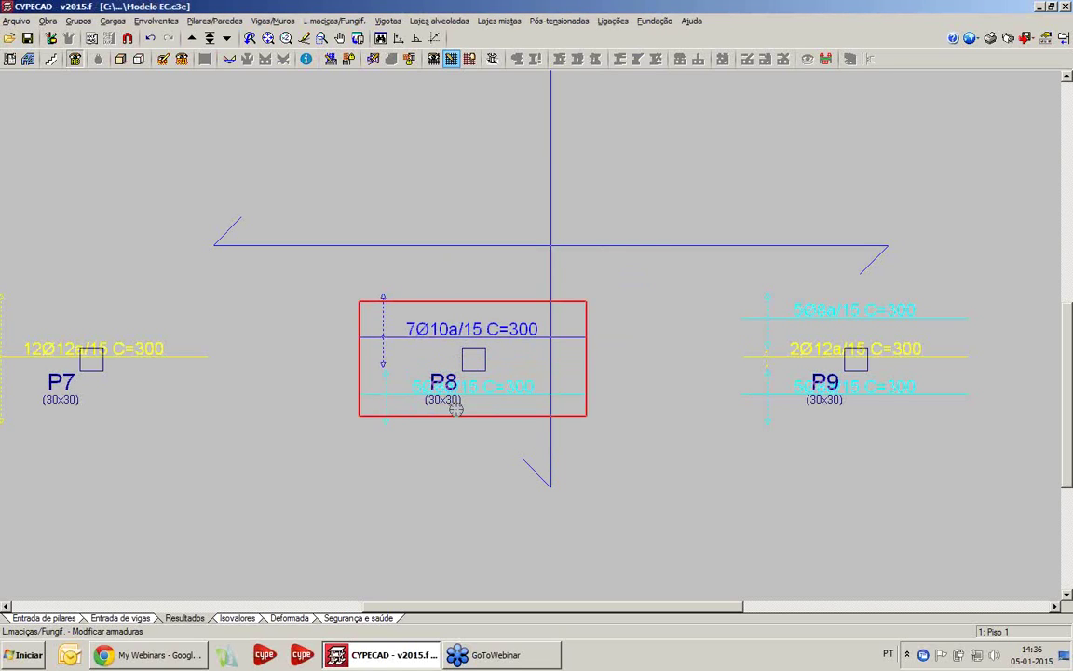
{"action": "left_click", "coordinate": [452, 411]}
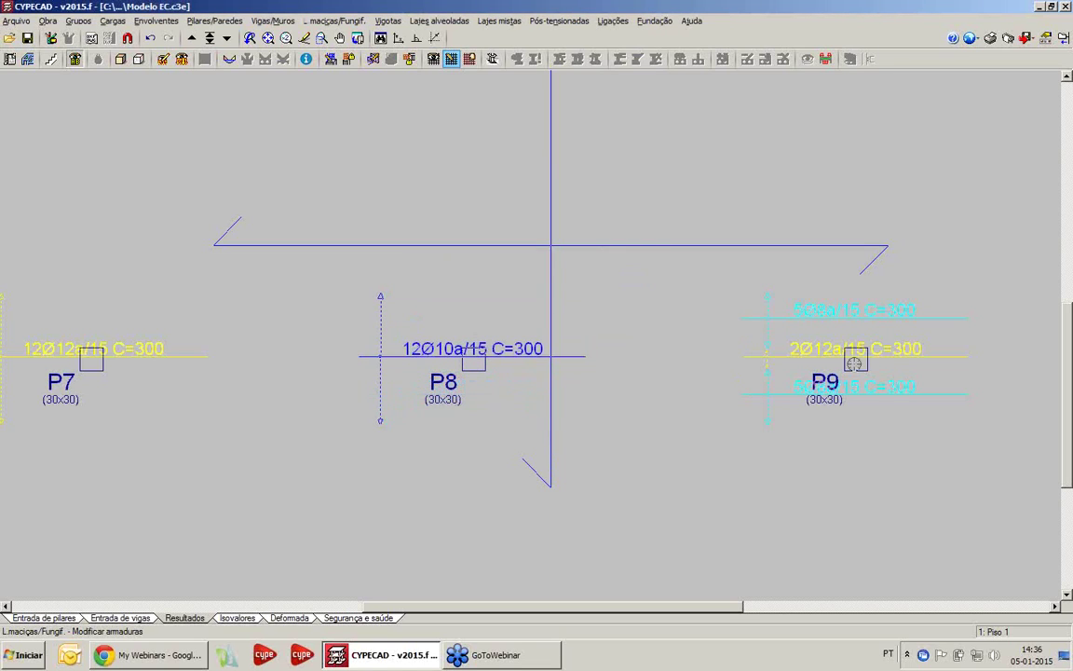
- Extend the distribution band of the longitudinal Ø12 bars at P9 across both outer Ø8 groups, making it 12Ø12 at 15
{"action": "left_click", "coordinate": [839, 309]}
{"action": "left_click", "coordinate": [824, 403]}
{"action": "scroll", "coordinate": [824, 402], "scroll_direction": "down", "scroll_amount": 3}
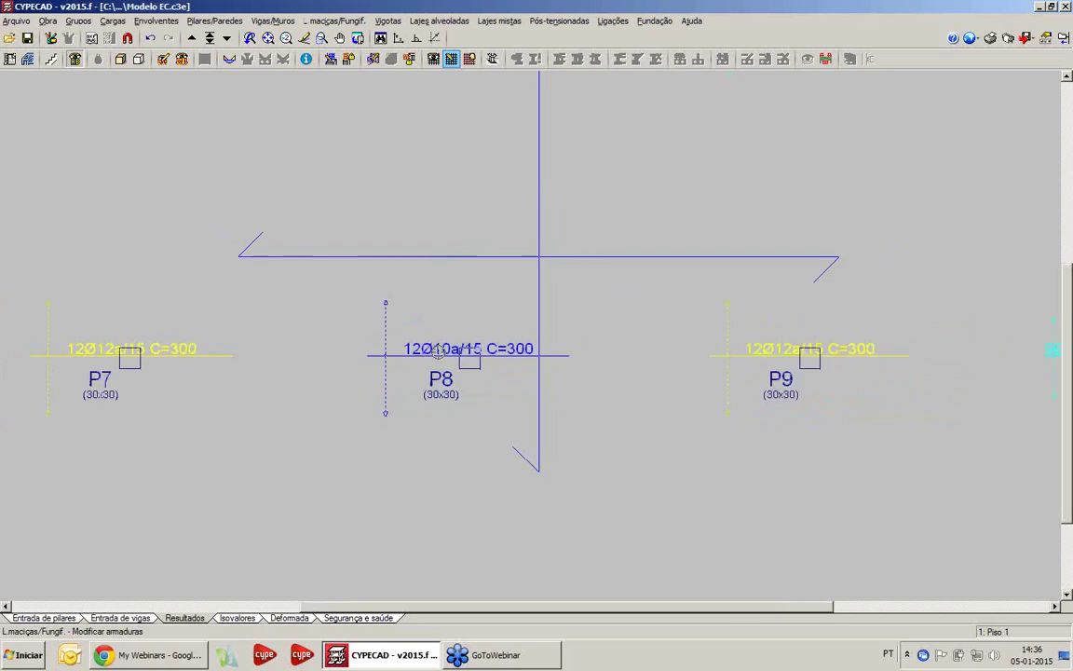
{"action": "scroll", "coordinate": [736, 265], "scroll_direction": "up", "scroll_amount": 2}
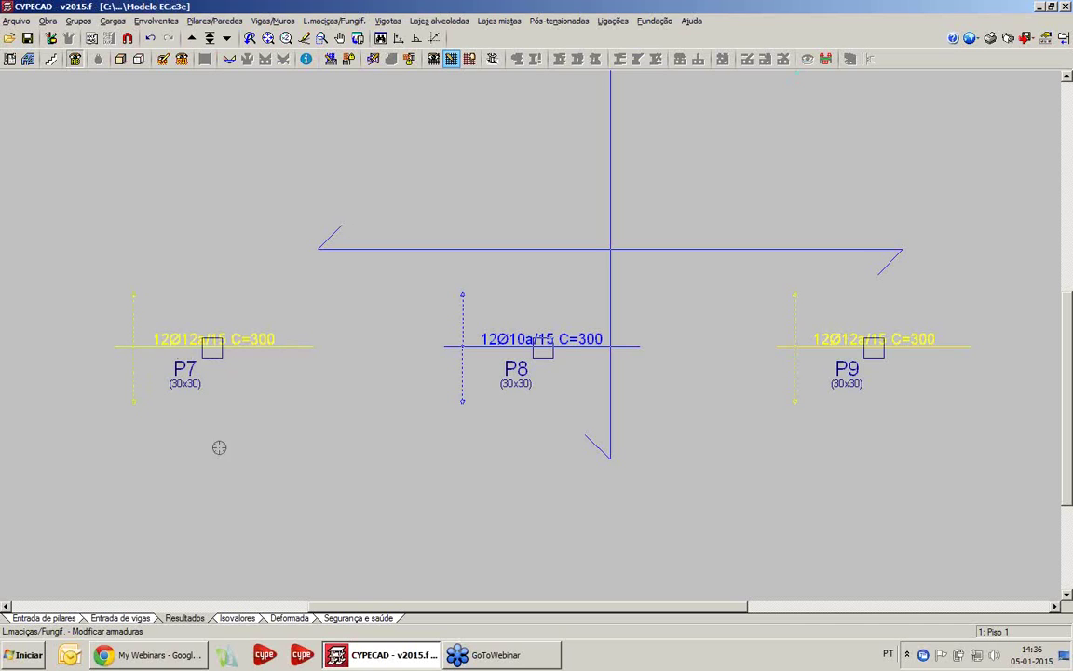
- Review the reinforcement display settings in Vistas, including the options for drawings and screen, without changing anything
{"action": "left_click", "coordinate": [433, 59]}
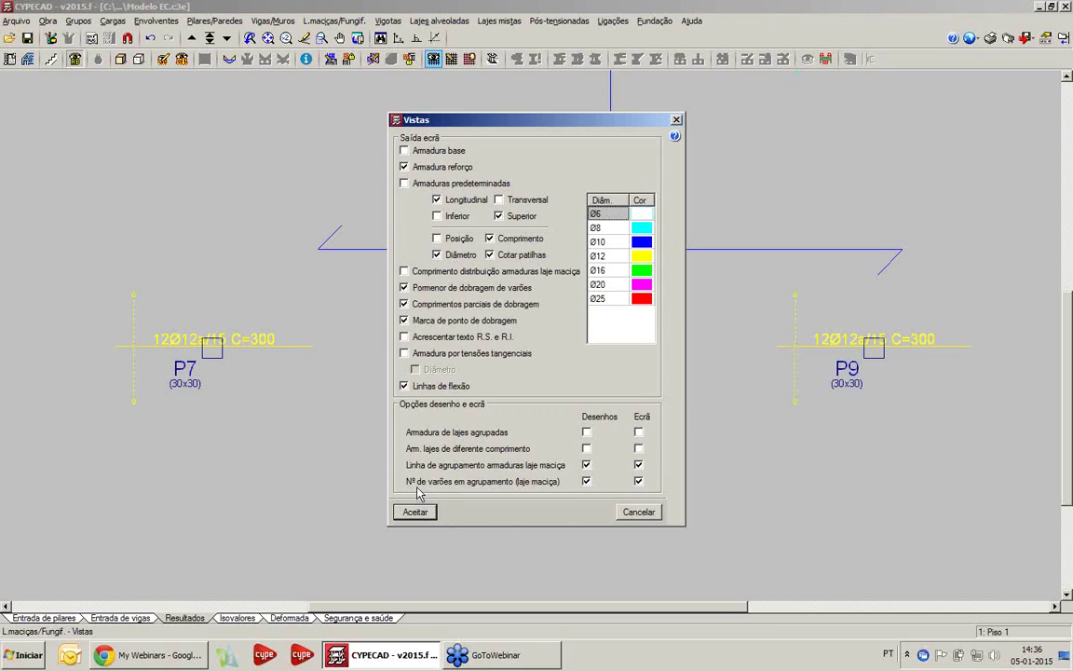
{"action": "left_click", "coordinate": [637, 511]}
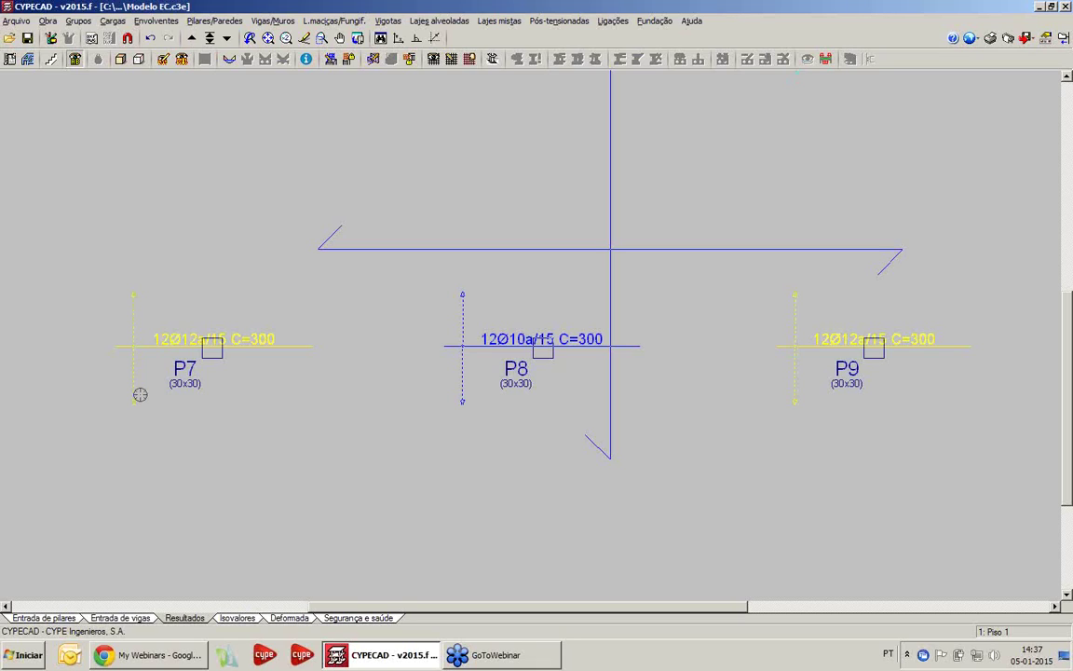
{"action": "left_click", "coordinate": [433, 59]}
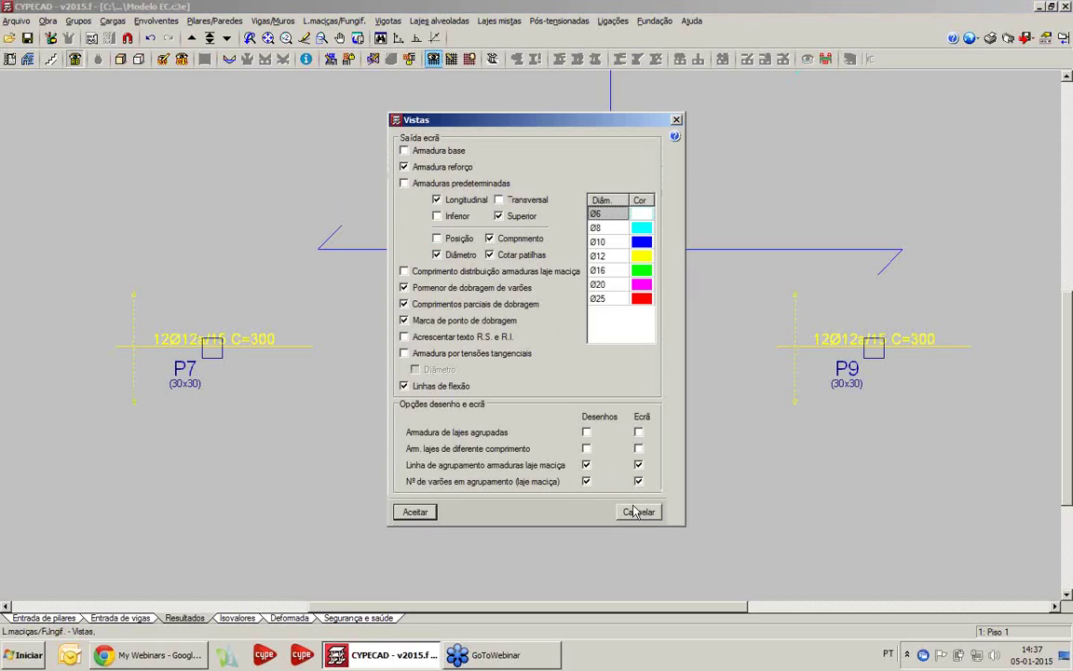
{"action": "left_click", "coordinate": [632, 511]}
- Switch to the upper transversal reinforcement and modify both ends of the Ø12 bars over P7 to match the adjacent bars, with a length of 300
{"action": "left_click", "coordinate": [451, 59]}
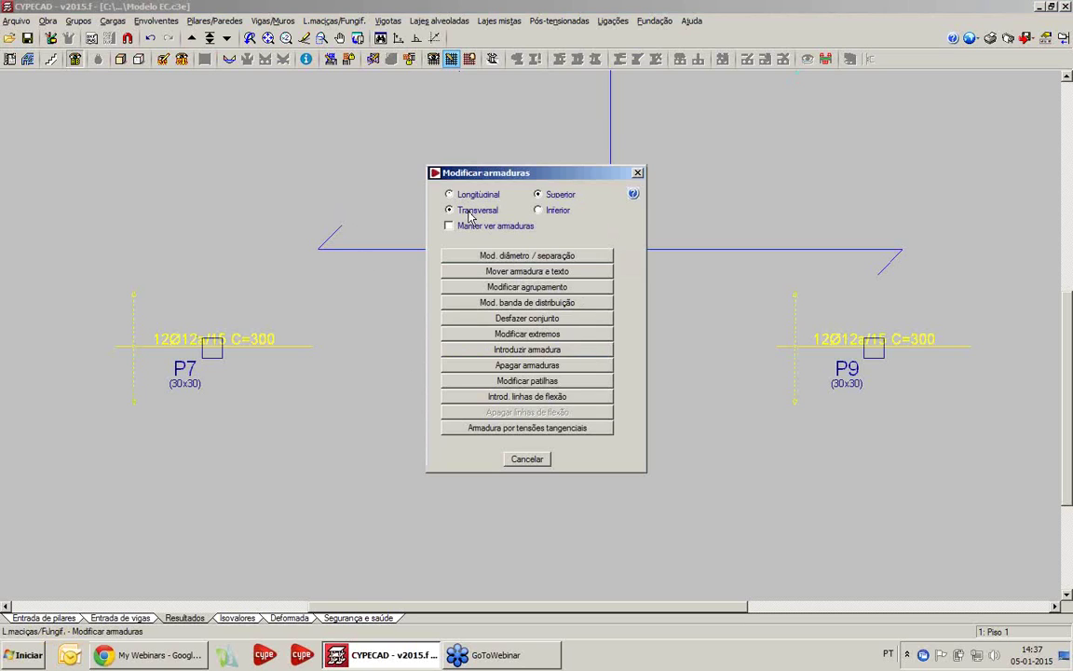
{"action": "left_click", "coordinate": [543, 339]}
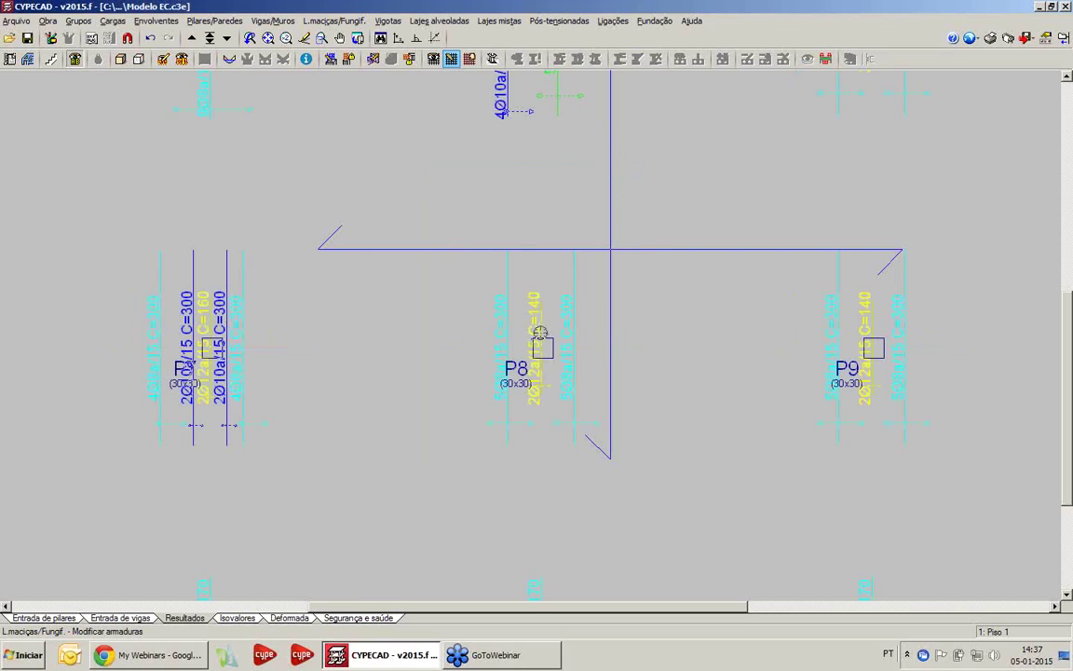
{"action": "middle_click_drag", "start_coordinate": [376, 276], "coordinate": [442, 260]}
{"action": "left_click", "coordinate": [276, 274]}
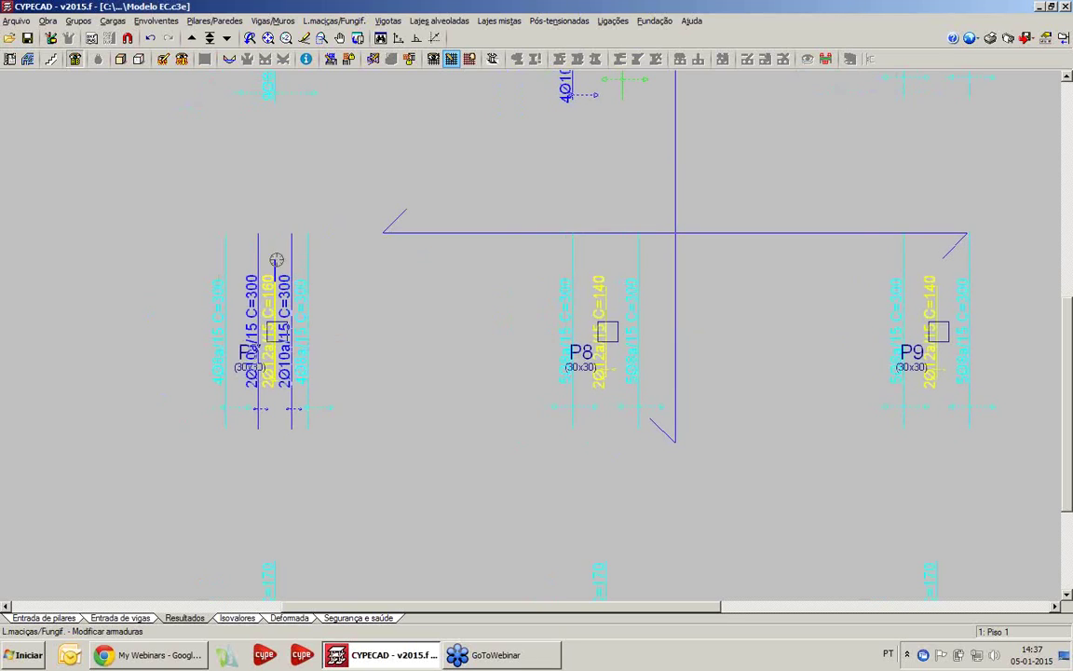
{"action": "left_click", "coordinate": [284, 237]}
{"action": "left_click", "coordinate": [266, 406]}
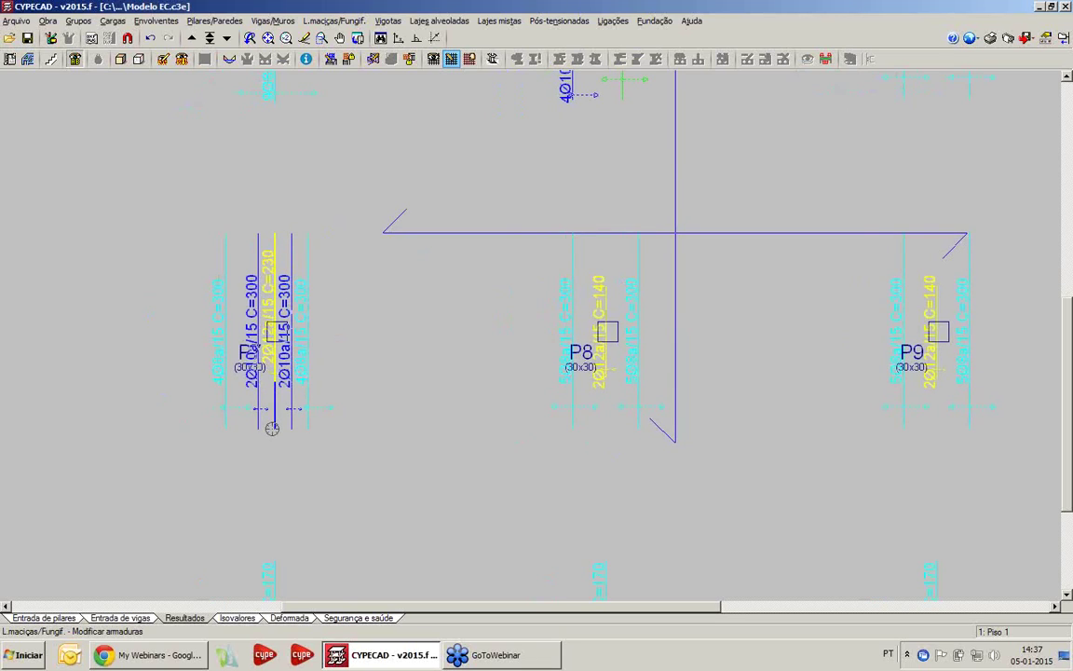
{"action": "left_click", "coordinate": [271, 427]}
- Modify both ends of the upper transversal Ø12 bars over P8 to match the adjacent Ø8 bars, with a length of 300
{"action": "left_click", "coordinate": [601, 290]}
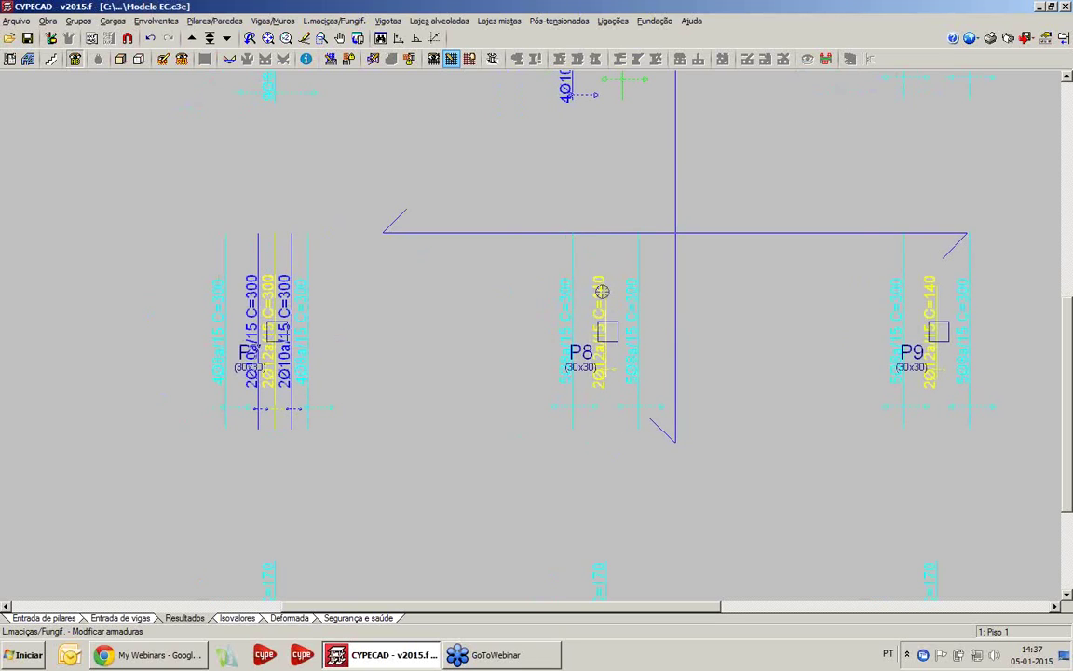
{"action": "left_click", "coordinate": [609, 239]}
{"action": "left_click", "coordinate": [605, 404]}
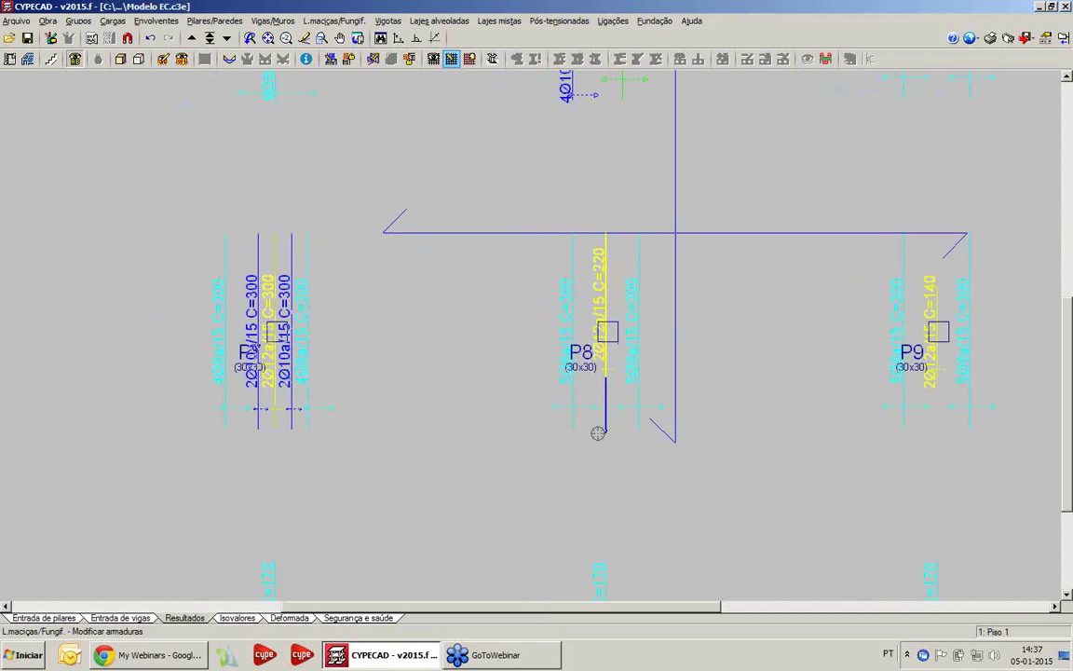
{"action": "left_click", "coordinate": [602, 430]}
{"action": "left_click", "coordinate": [606, 232]}
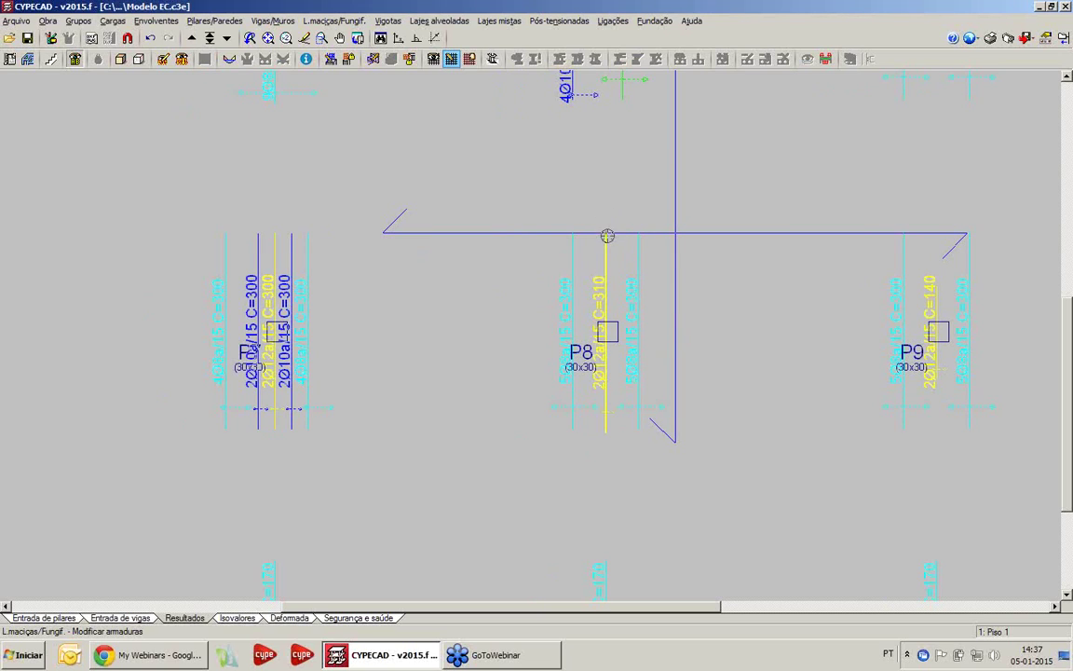
{"action": "left_click", "coordinate": [607, 236]}
- Modify both ends of the upper transversal Ø12 bars over P9 to match the adjacent Ø8 bars, with a length of 300
{"action": "left_click", "coordinate": [936, 279]}
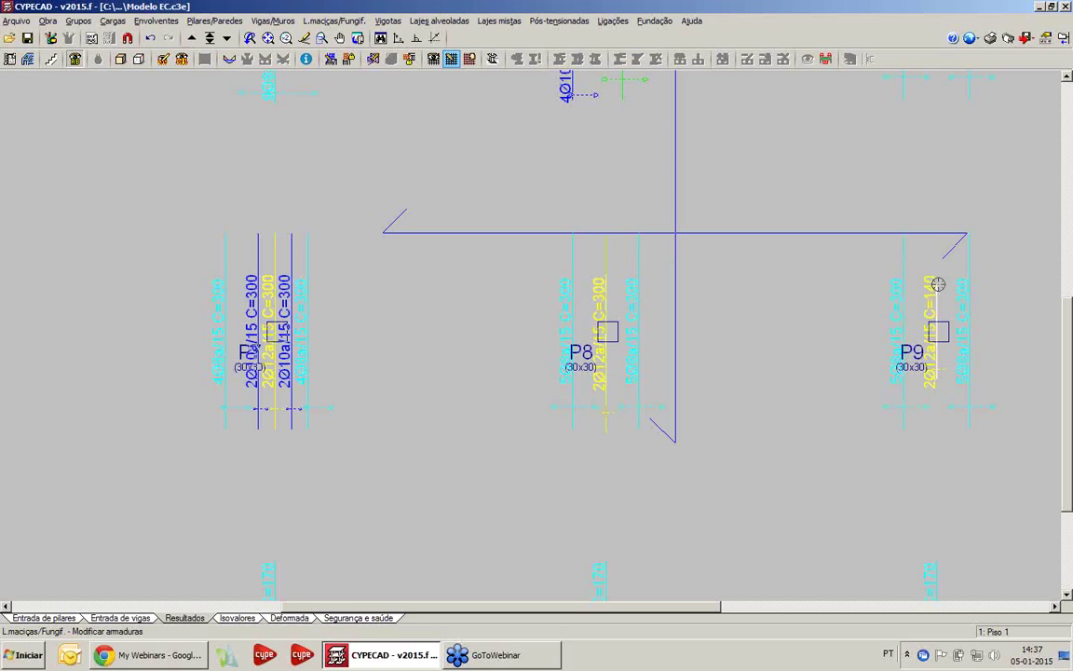
{"action": "left_click", "coordinate": [941, 237]}
{"action": "left_click", "coordinate": [934, 378]}
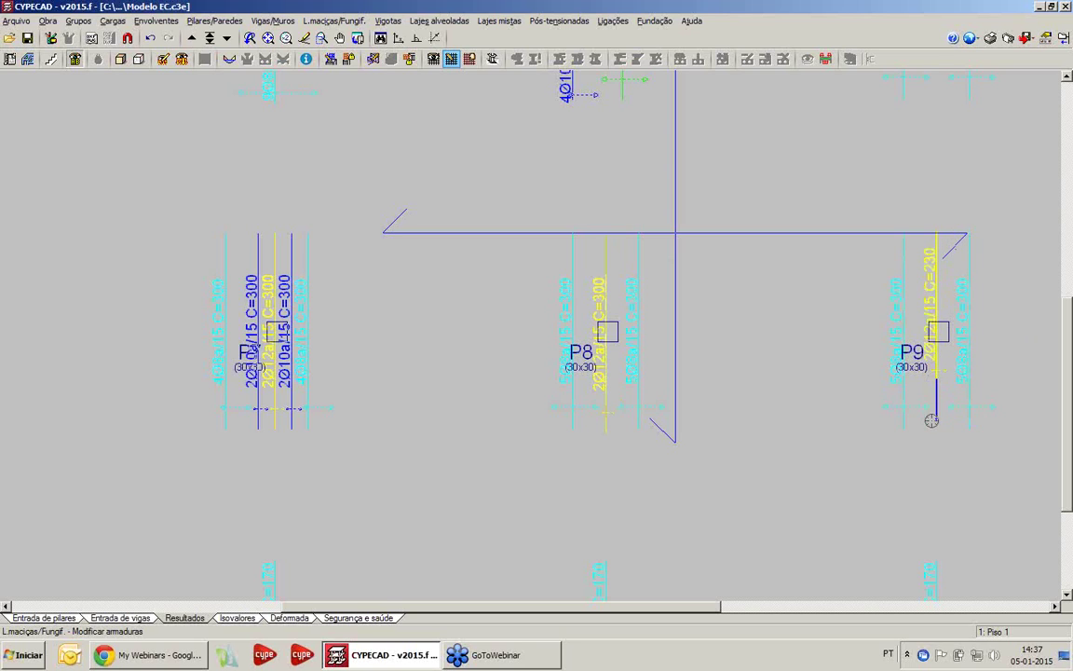
{"action": "left_click", "coordinate": [929, 428]}
- Extend the distribution band of the transversal Ø12 bars at P7 across the Ø10 and Ø8 groups on both sides, making it 12Ø12 at 15
{"action": "scroll", "coordinate": [683, 355], "scroll_direction": "down", "scroll_amount": 1}
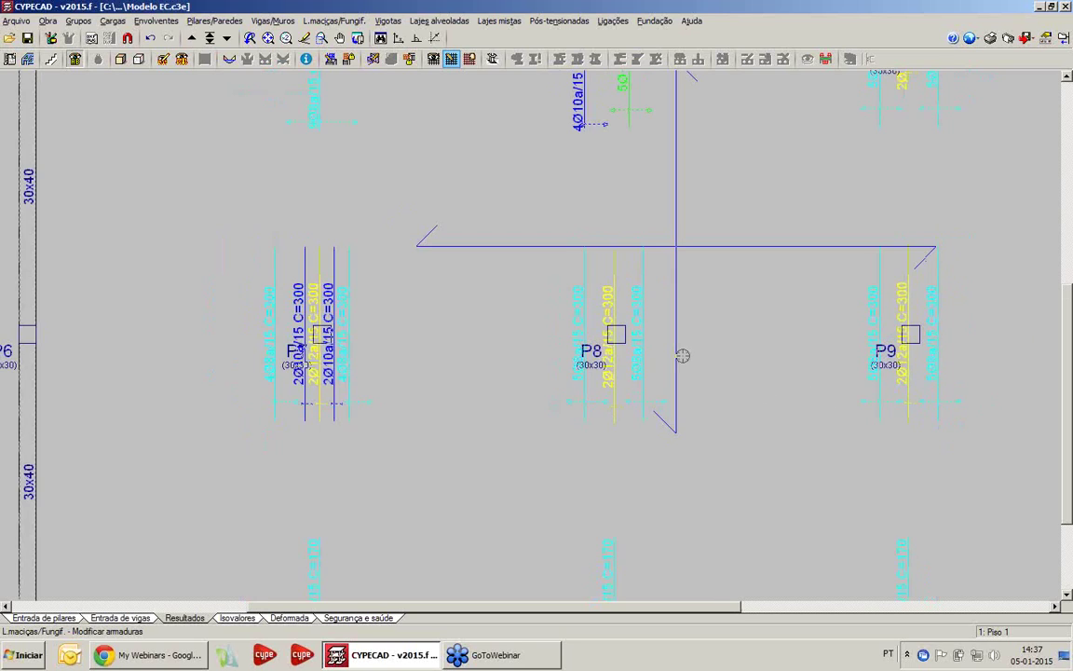
{"action": "scroll", "coordinate": [421, 381], "scroll_direction": "up", "scroll_amount": 1}
{"action": "right_click", "coordinate": [421, 381]}
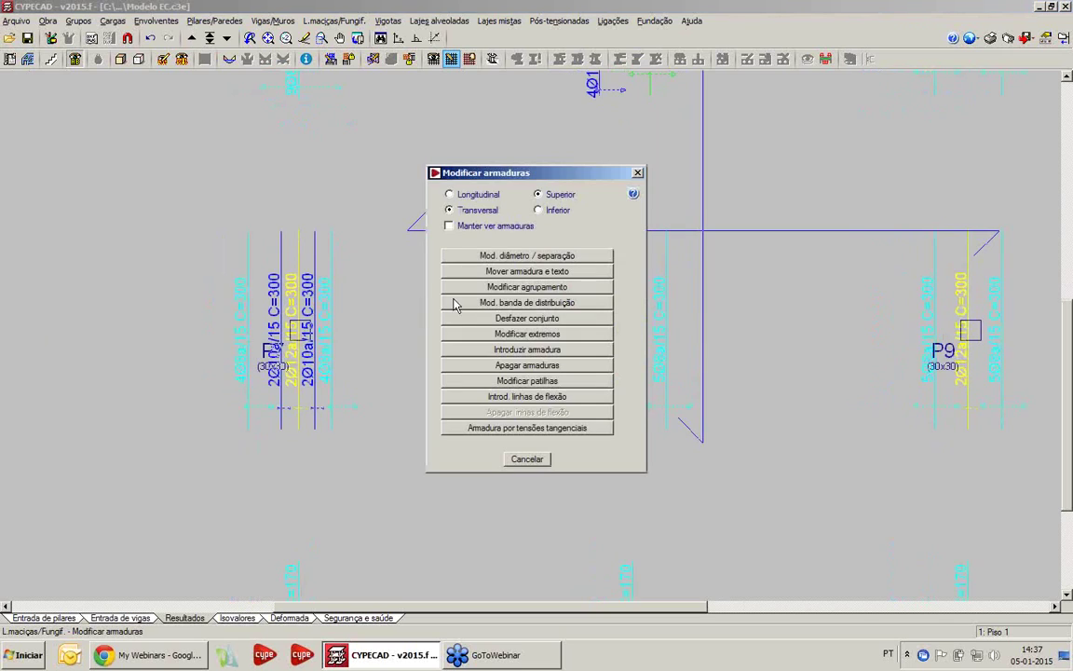
{"action": "left_click", "coordinate": [527, 303]}
{"action": "left_click", "coordinate": [446, 357]}
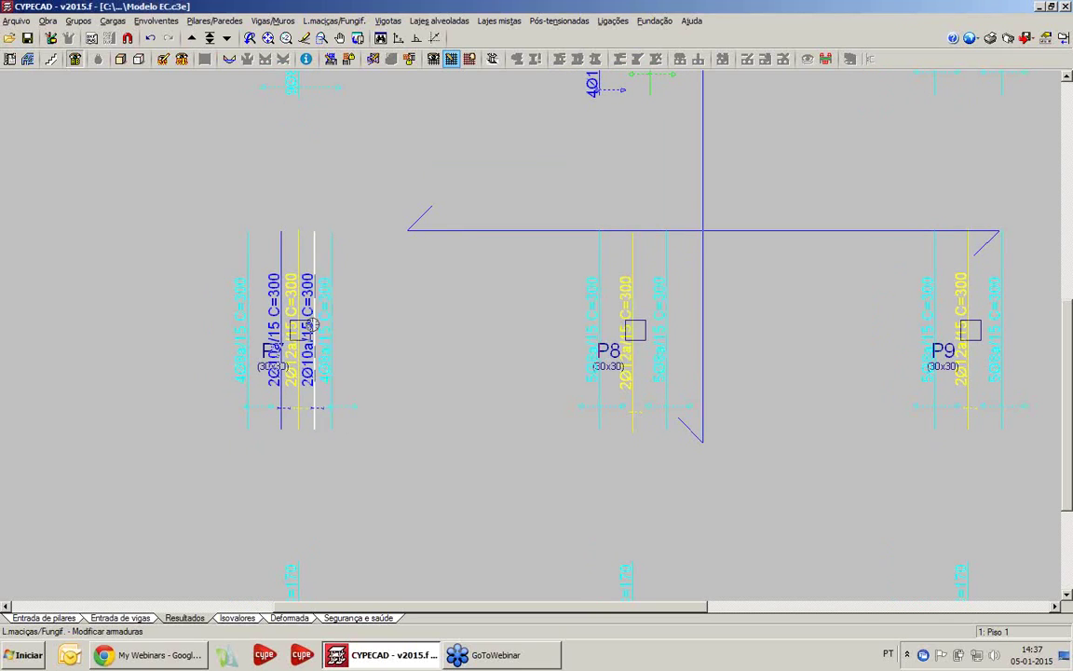
{"action": "left_click", "coordinate": [298, 322]}
{"action": "left_click", "coordinate": [256, 322]}
{"action": "left_click", "coordinate": [266, 324]}
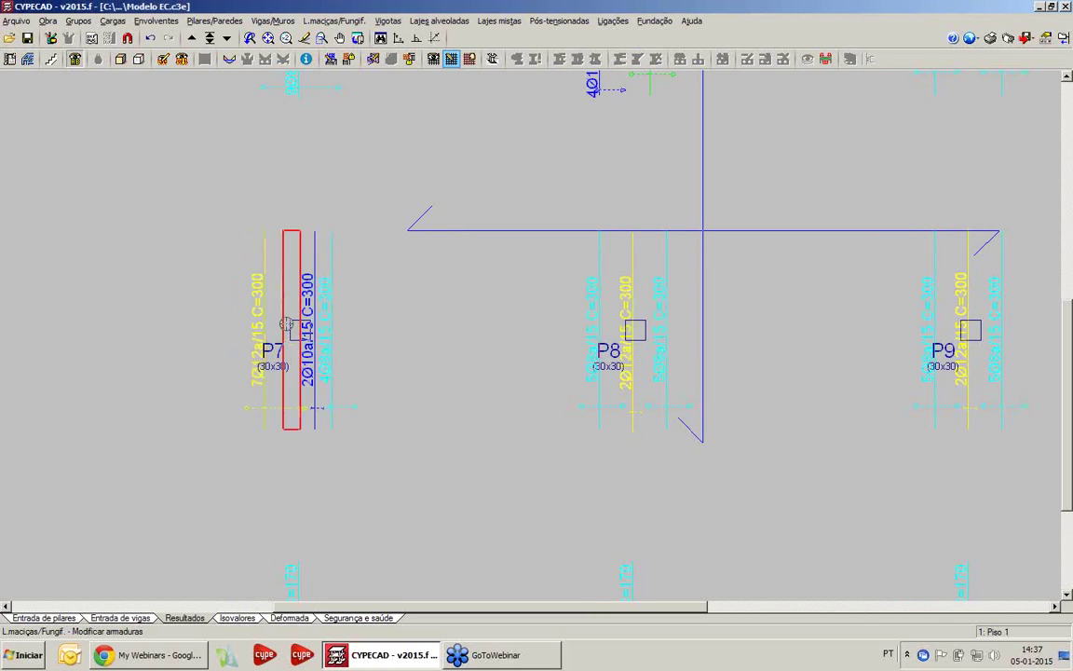
{"action": "left_click", "coordinate": [346, 322]}
- Extend the distribution band of the transversal Ø12 bars at P8 across both outer Ø8 groups, making it 12Ø12 at 15
{"action": "left_click", "coordinate": [632, 328]}
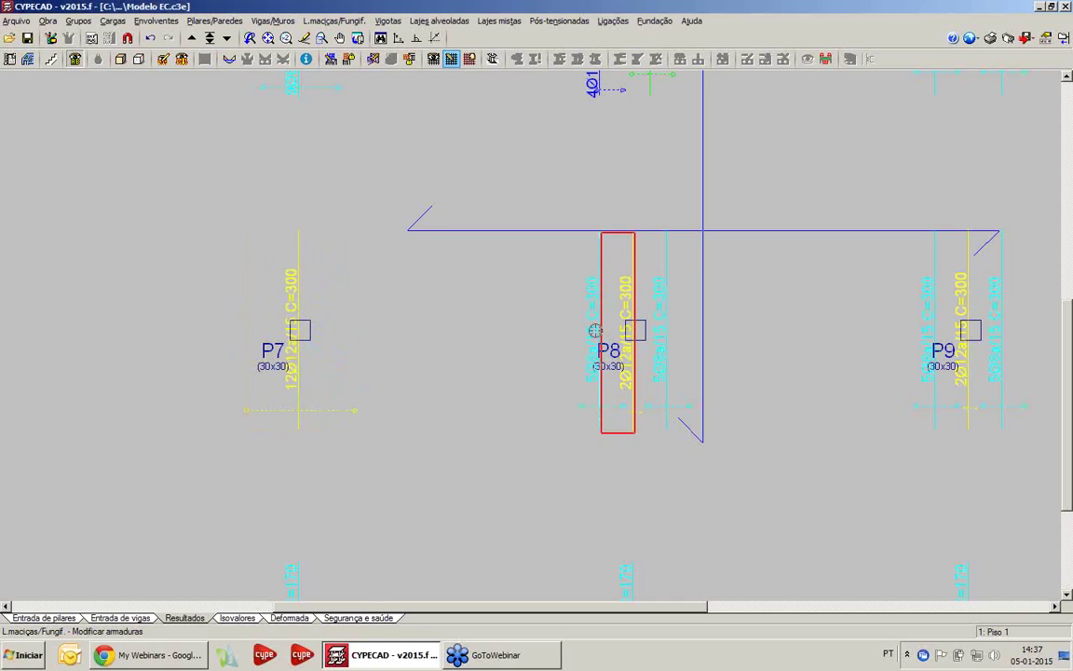
{"action": "left_click", "coordinate": [592, 330]}
{"action": "left_click", "coordinate": [615, 328]}
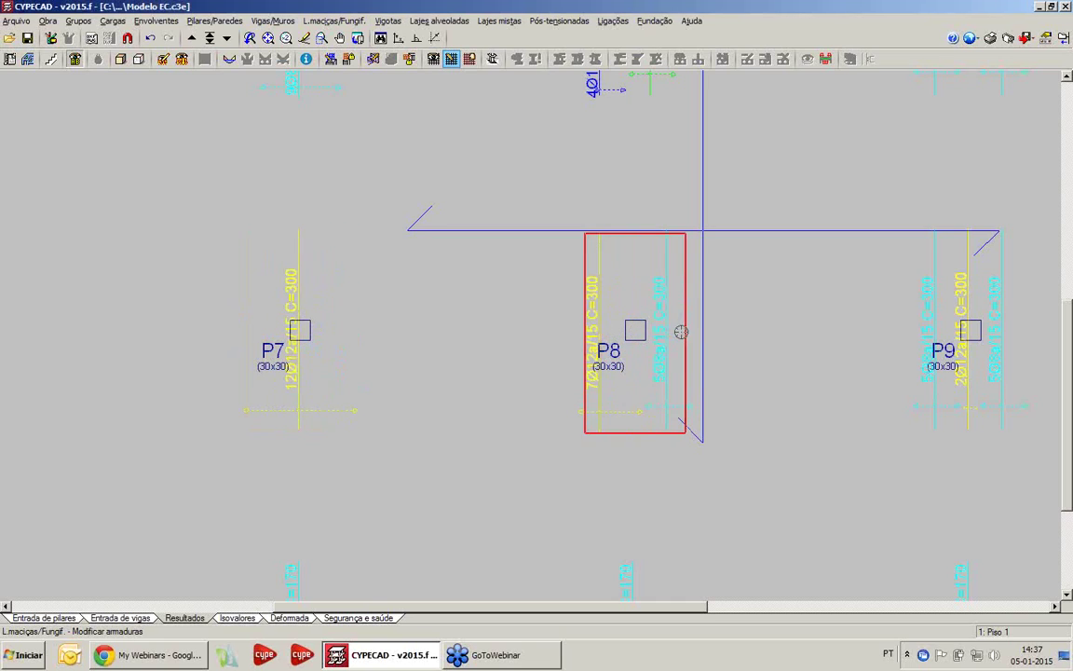
{"action": "left_click", "coordinate": [691, 328]}
- Extend the distribution band of the transversal Ø12 bars at P9 across the Ø8 groups on both sides
{"action": "left_click", "coordinate": [969, 328]}
{"action": "left_click", "coordinate": [923, 328]}
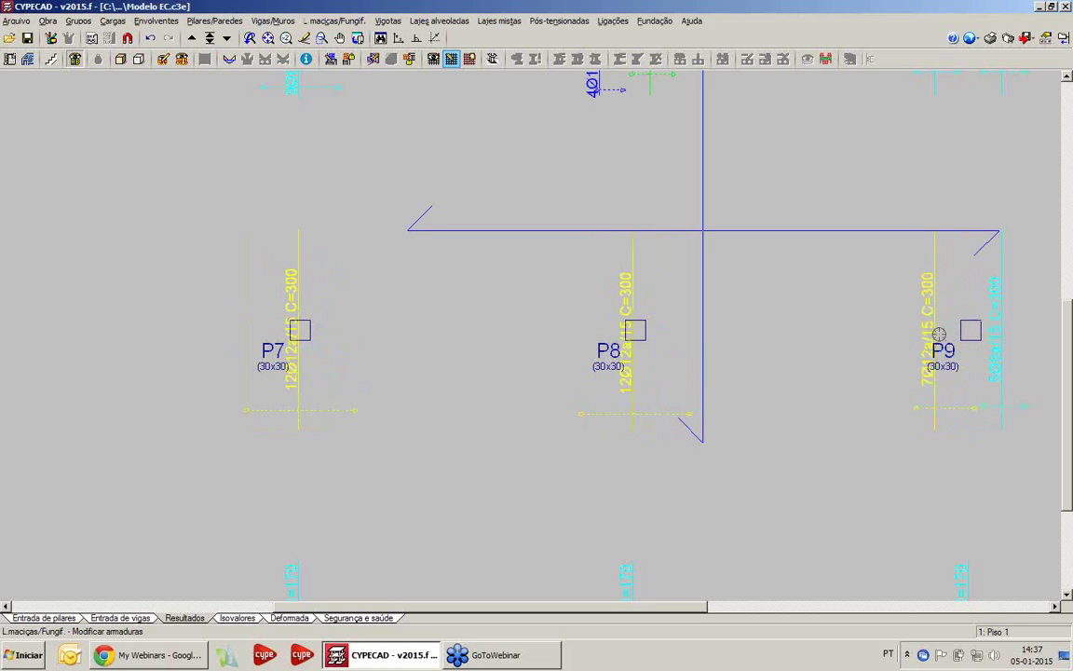
{"action": "left_click", "coordinate": [927, 327]}
{"action": "left_click", "coordinate": [1007, 332]}
- Turn on the Longitudinal reinforcement display in Vistas so both upper directions are shown together over columns P7, P8 and P9
{"action": "scroll", "coordinate": [596, 317], "scroll_direction": "down", "scroll_amount": 1}
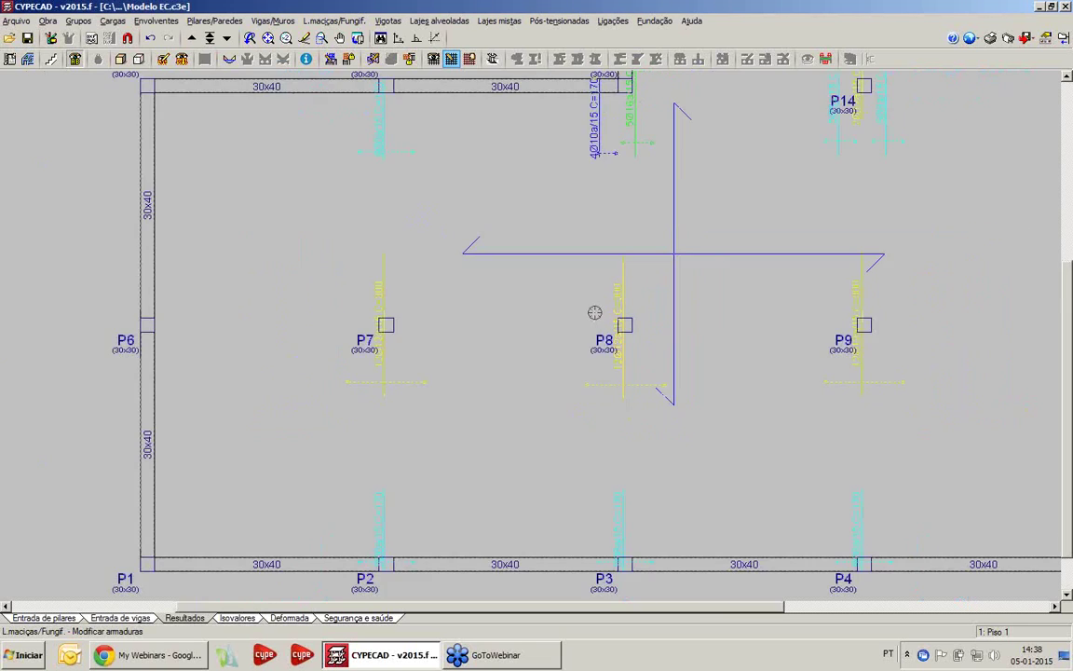
{"action": "scroll", "coordinate": [522, 340], "scroll_direction": "up", "scroll_amount": 1}
{"action": "middle_click_drag", "start_coordinate": [512, 305], "coordinate": [421, 320]}
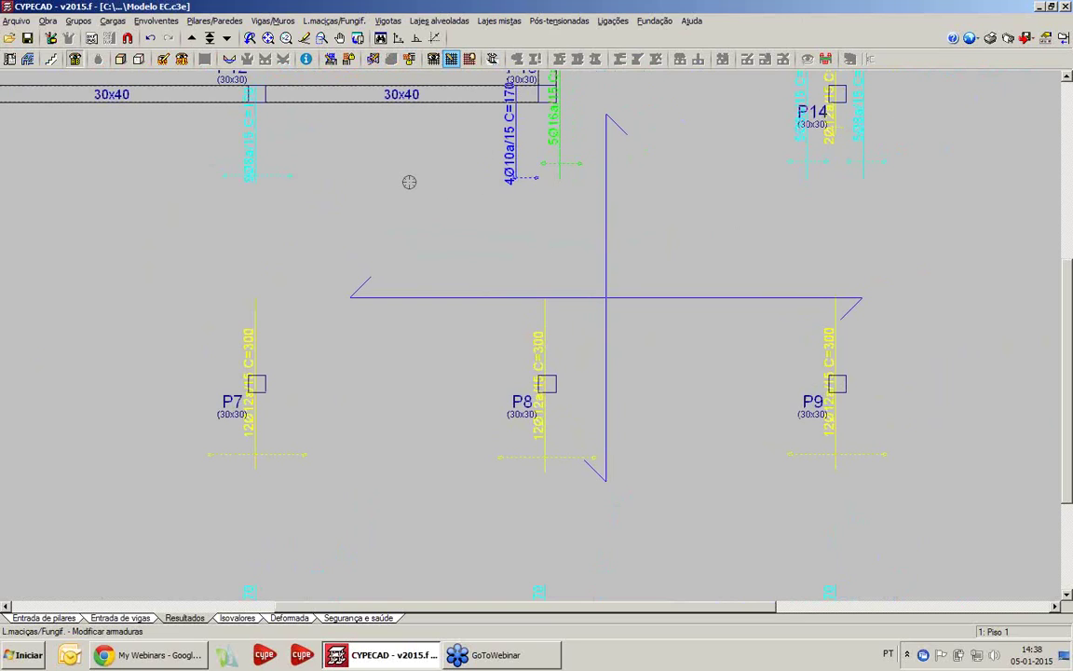
{"action": "left_click", "coordinate": [433, 58]}
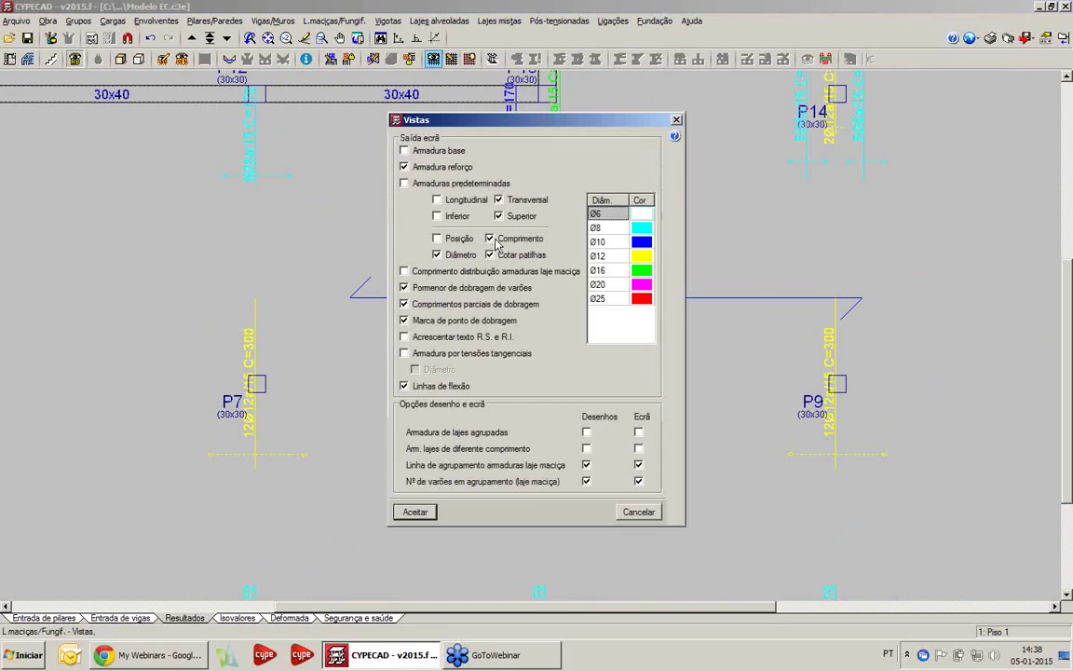
{"action": "left_click", "coordinate": [437, 199]}
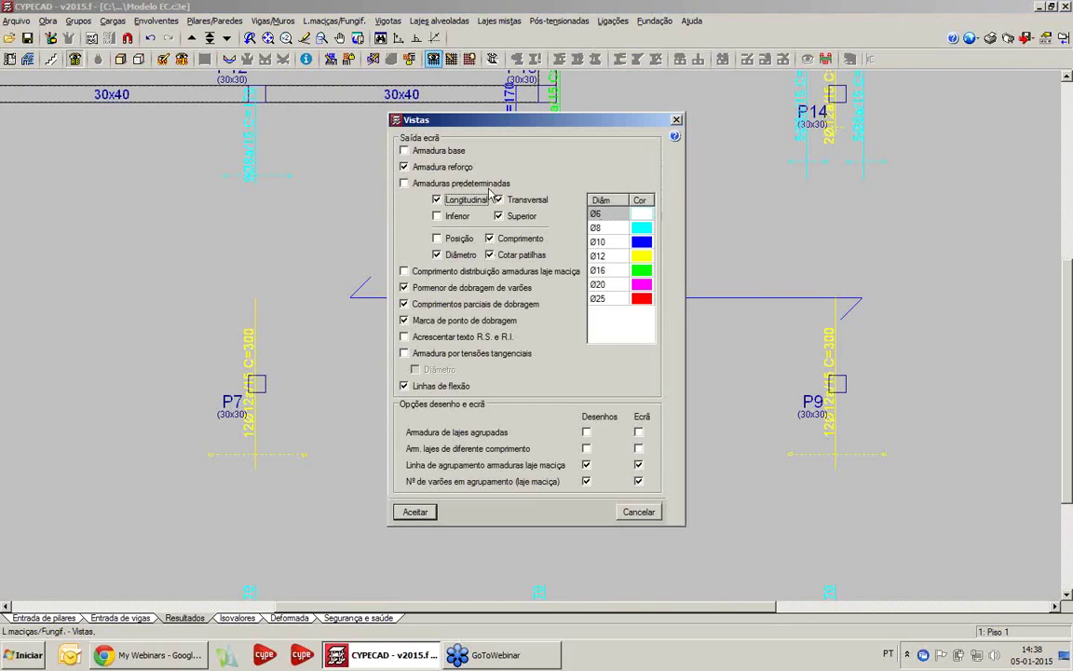
{"action": "left_click", "coordinate": [415, 512]}
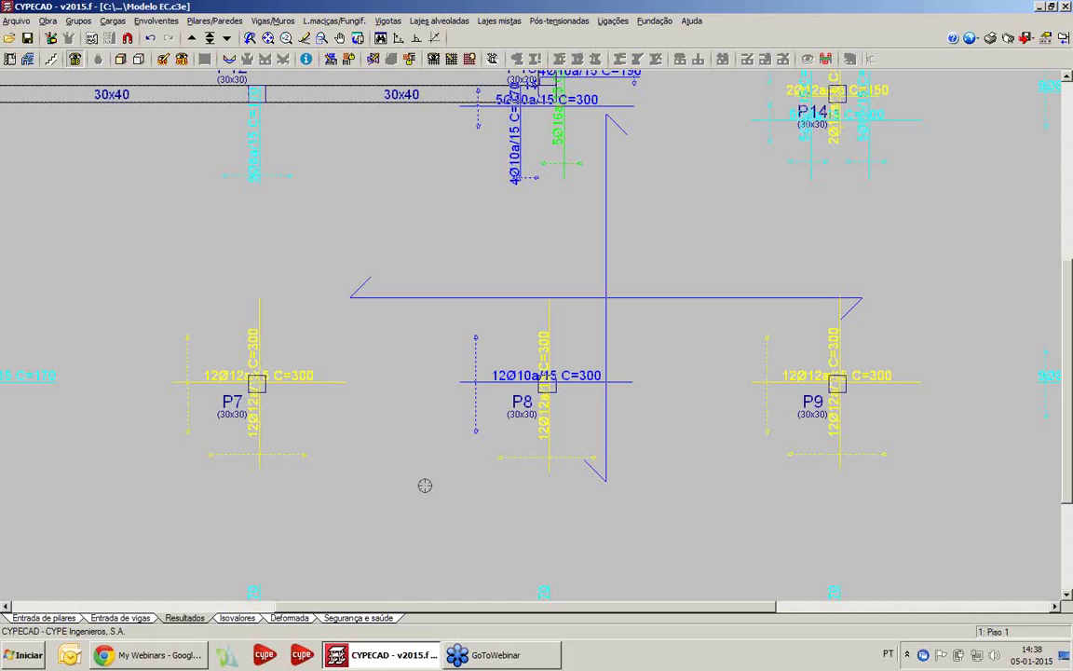
- Examine the upper additional reinforcement around columns P13 and P14, over P7, P8 and P9, and across the whole Piso 1 plan
{"action": "scroll", "coordinate": [587, 415], "scroll_direction": "down", "scroll_amount": 2}
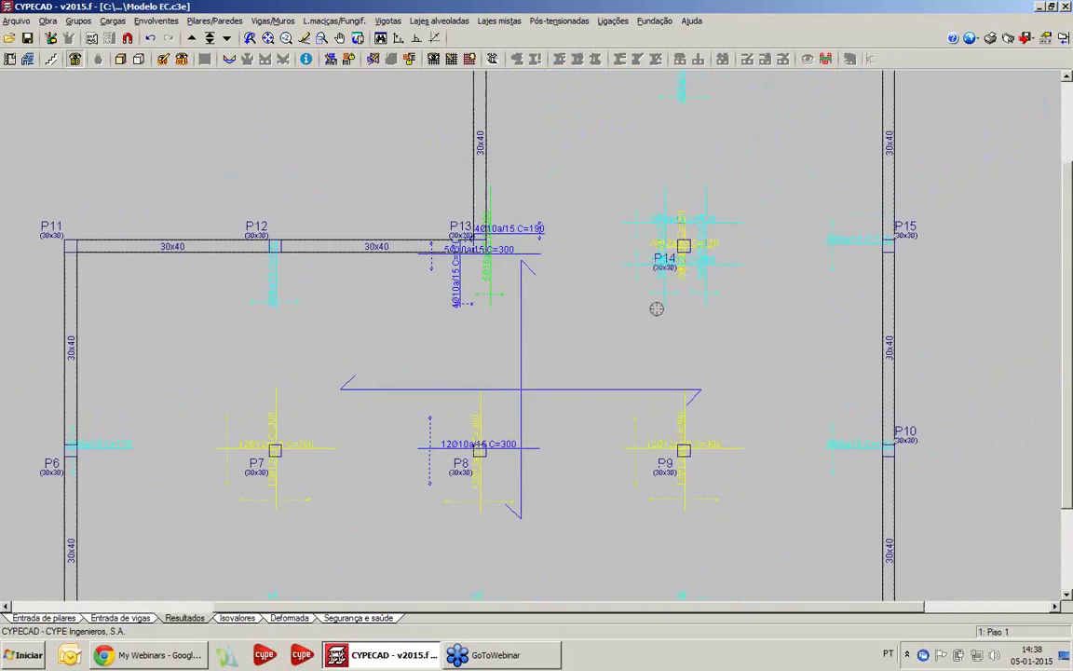
{"action": "scroll", "coordinate": [657, 308], "scroll_direction": "up", "scroll_amount": 2}
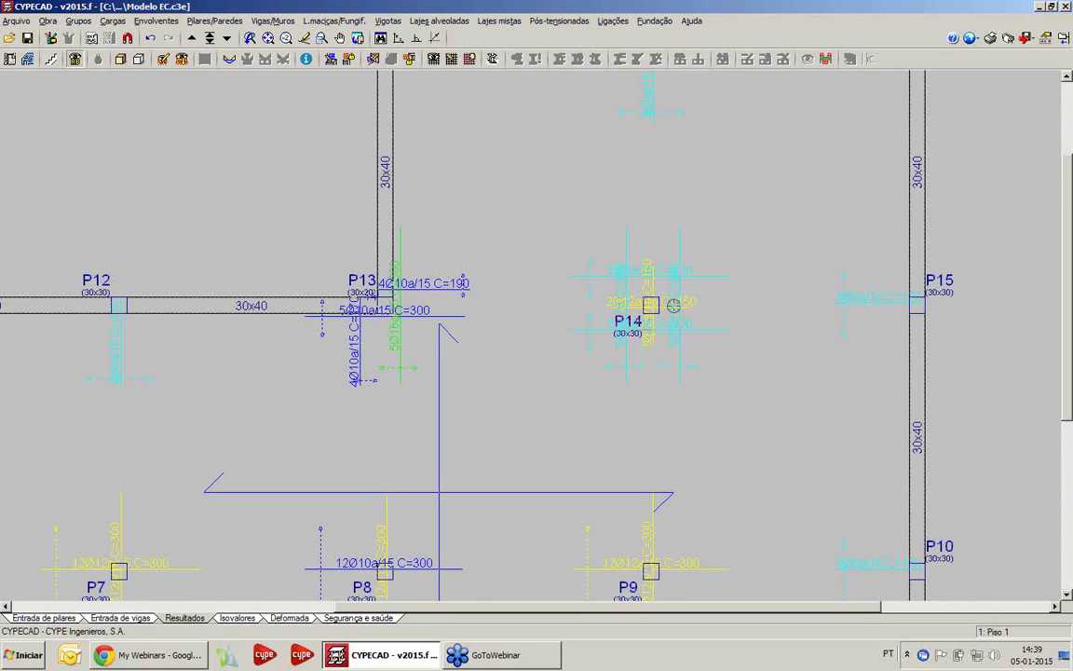
{"action": "scroll", "coordinate": [666, 308], "scroll_direction": "up", "scroll_amount": 3}
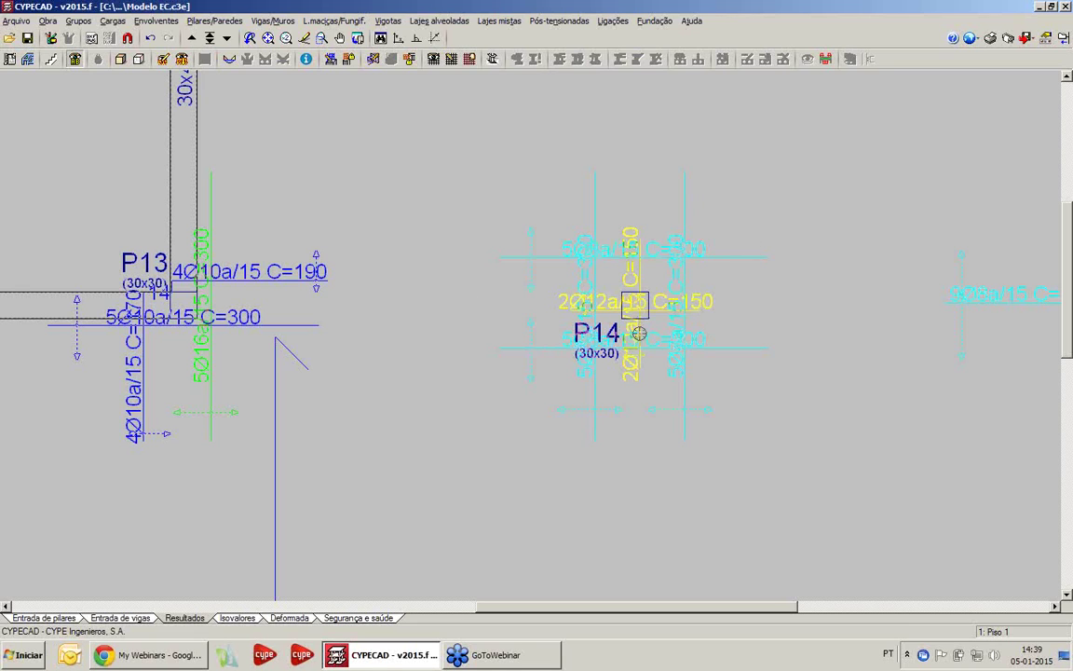
{"action": "scroll", "coordinate": [624, 348], "scroll_direction": "down", "scroll_amount": 3}
{"action": "middle_click_drag", "start_coordinate": [614, 375], "coordinate": [699, 226]}
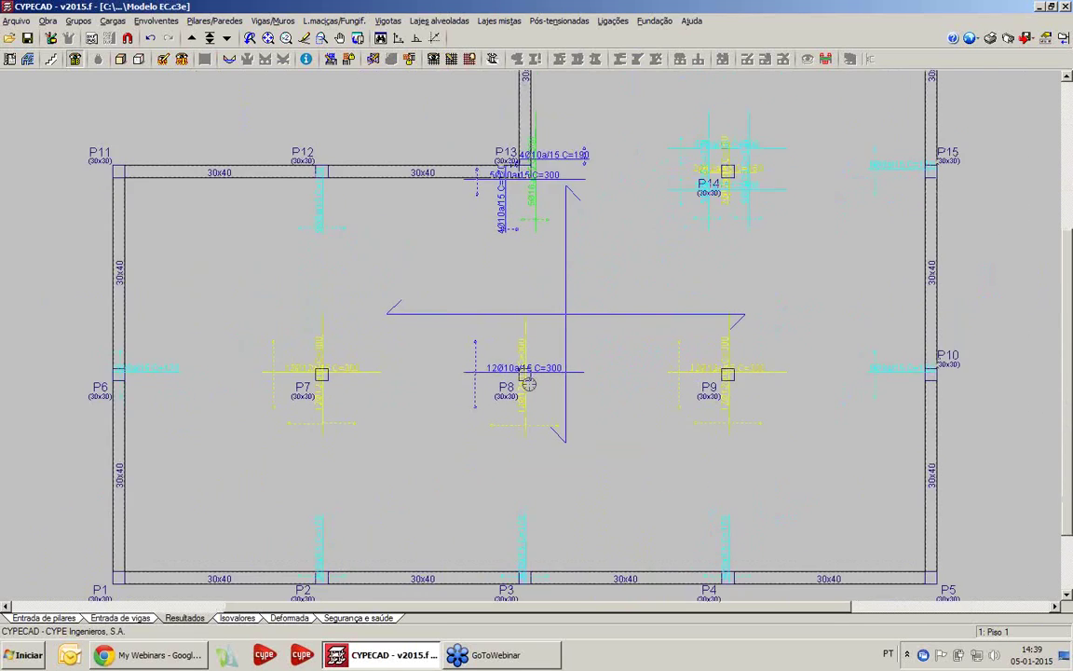
{"action": "scroll", "coordinate": [518, 354], "scroll_direction": "up", "scroll_amount": 3}
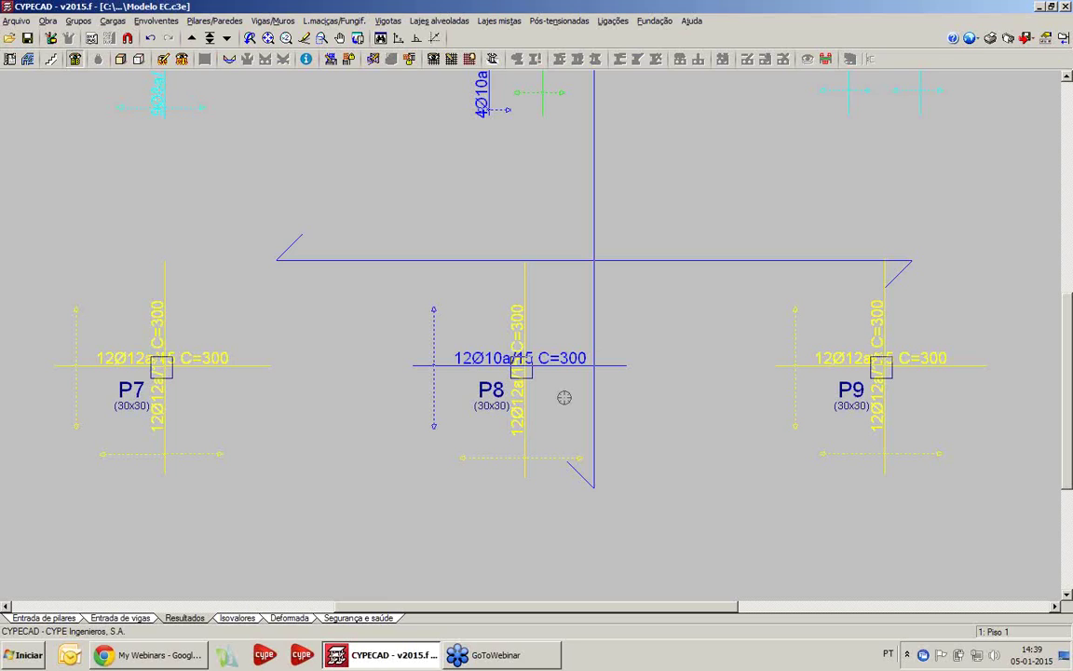
{"action": "scroll", "coordinate": [566, 349], "scroll_direction": "down", "scroll_amount": 4}
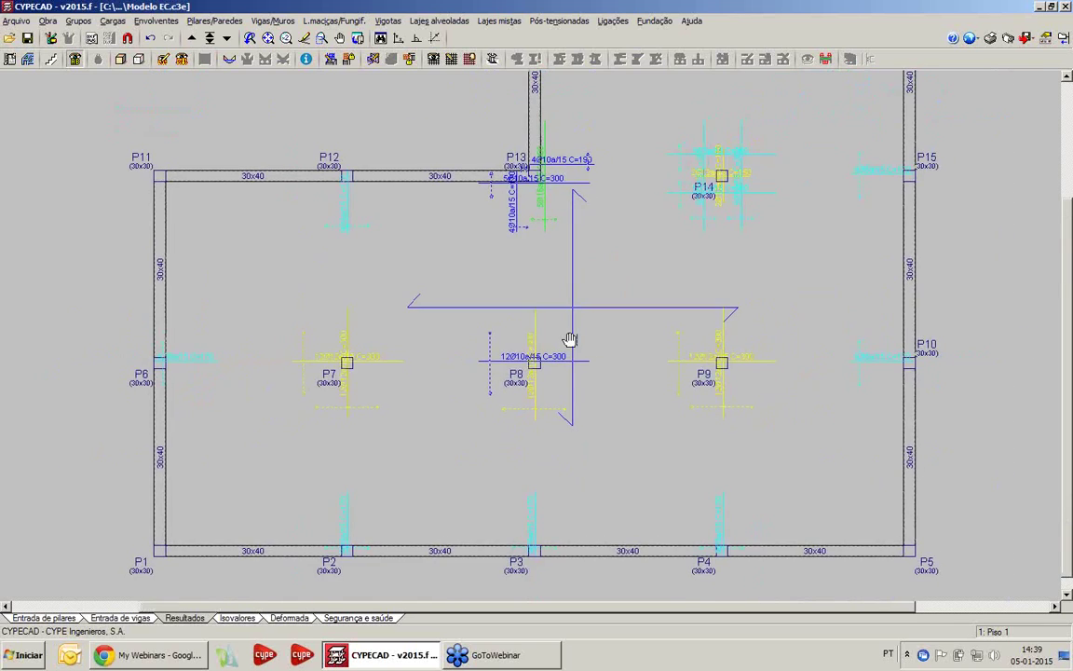
{"action": "scroll", "coordinate": [550, 317], "scroll_direction": "down", "scroll_amount": 2}
{"action": "scroll", "coordinate": [694, 261], "scroll_direction": "down", "scroll_amount": 1}
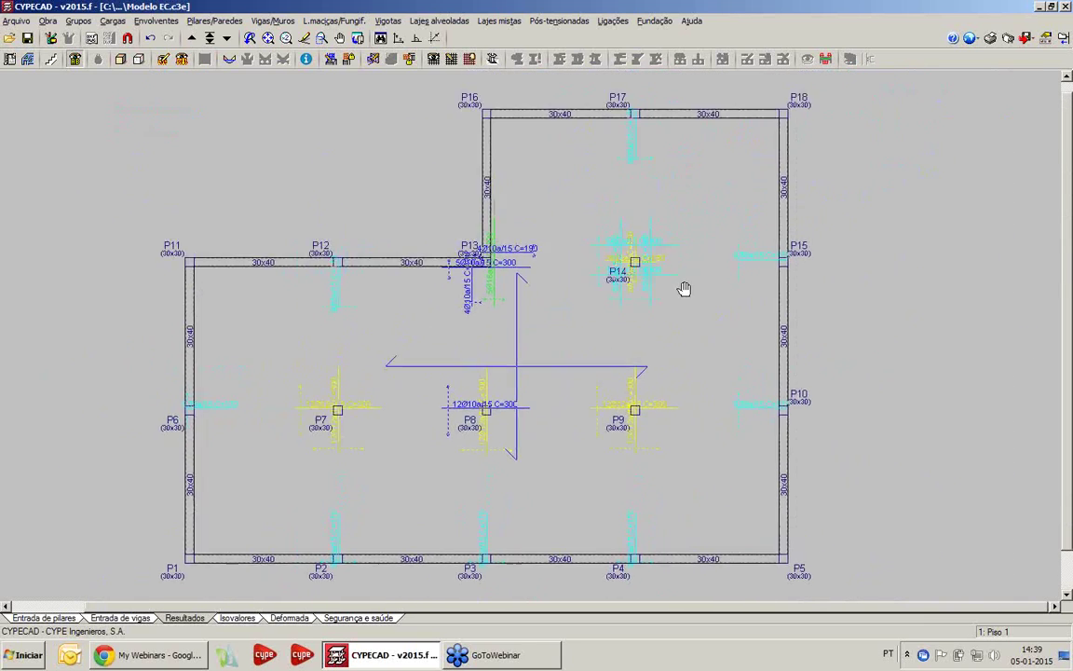
{"action": "middle_click_drag", "start_coordinate": [684, 288], "coordinate": [683, 297]}
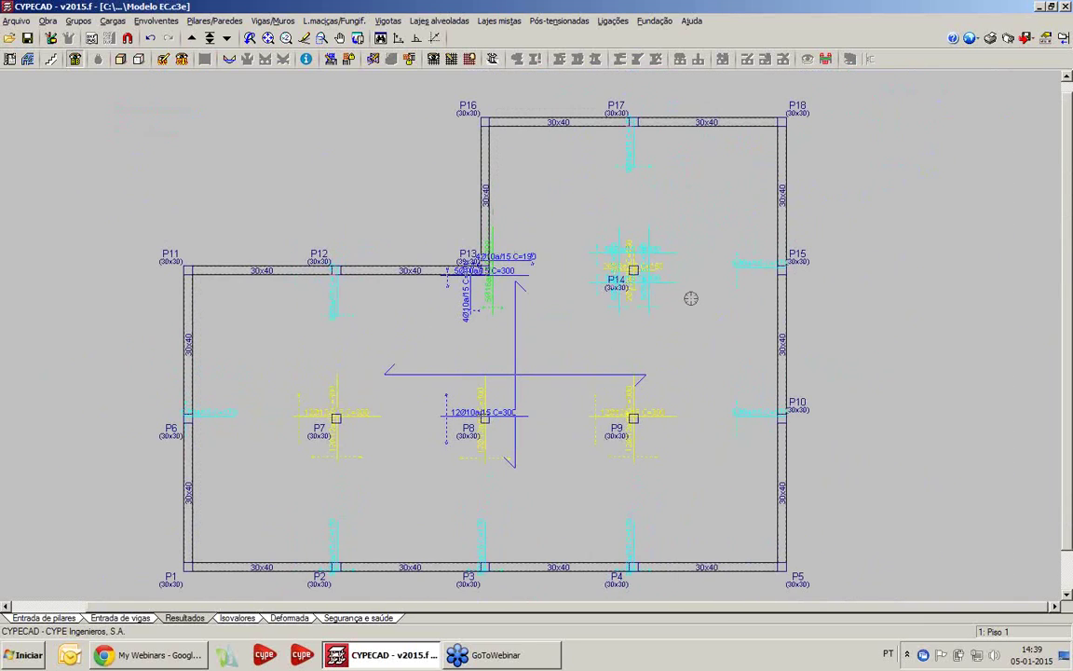
- Generate the Dados de obra listing with the Listagem de cargas chapter excluded
{"action": "left_click", "coordinate": [990, 39]}
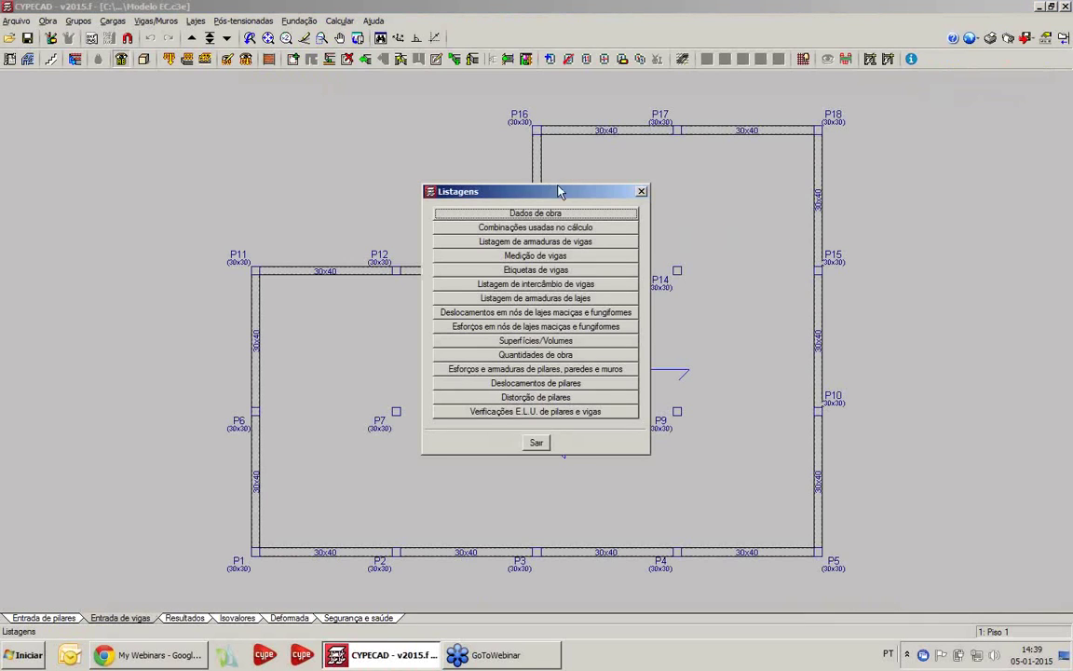
{"action": "left_click_drag", "start_coordinate": [560, 191], "coordinate": [539, 191]}
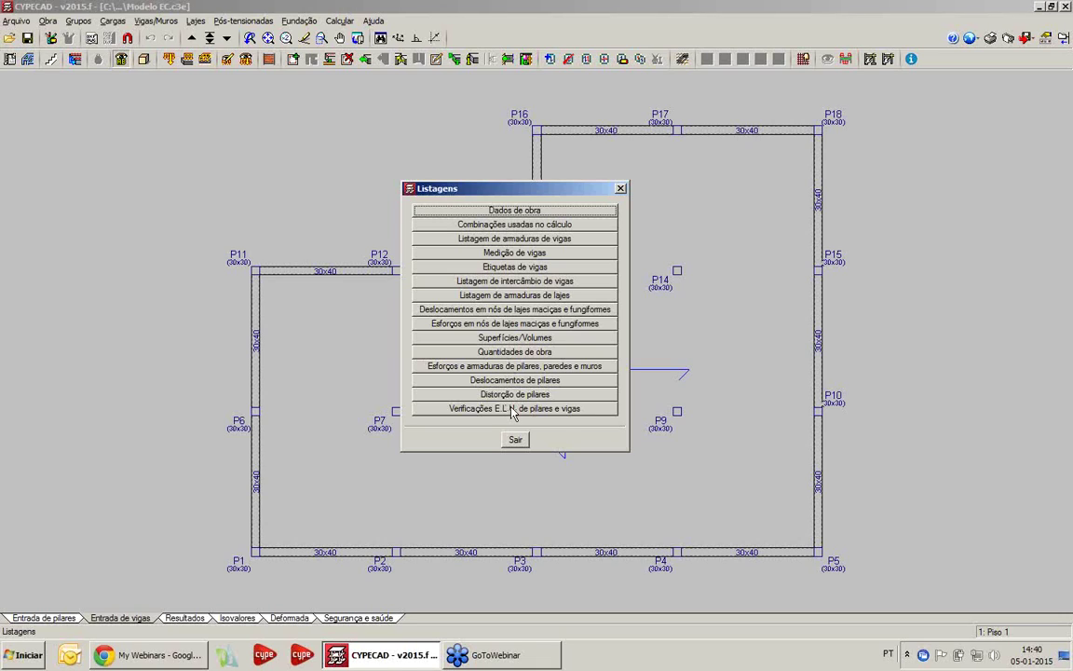
{"action": "left_click", "coordinate": [521, 210]}
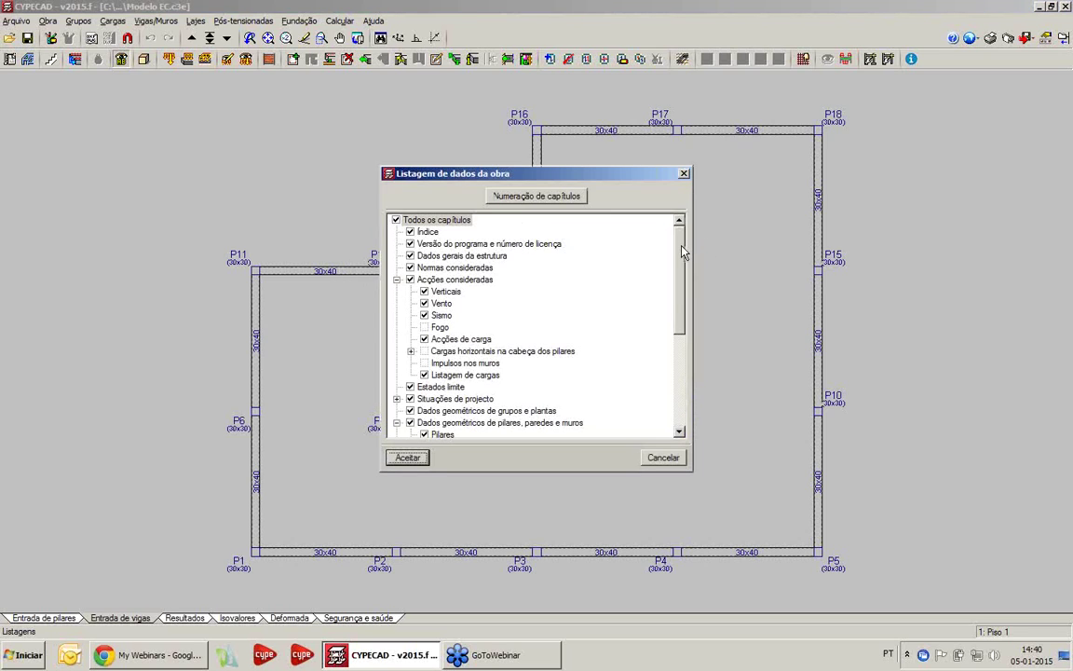
{"action": "mouse_move", "coordinate": [682, 246]}
{"action": "left_mouse_down"}
{"action": "mouse_move", "coordinate": [680, 369]}
{"action": "mouse_move", "coordinate": [673, 334]}
{"action": "mouse_move", "coordinate": [692, 231]}
{"action": "left_mouse_up"}
{"action": "left_click", "coordinate": [475, 376]}
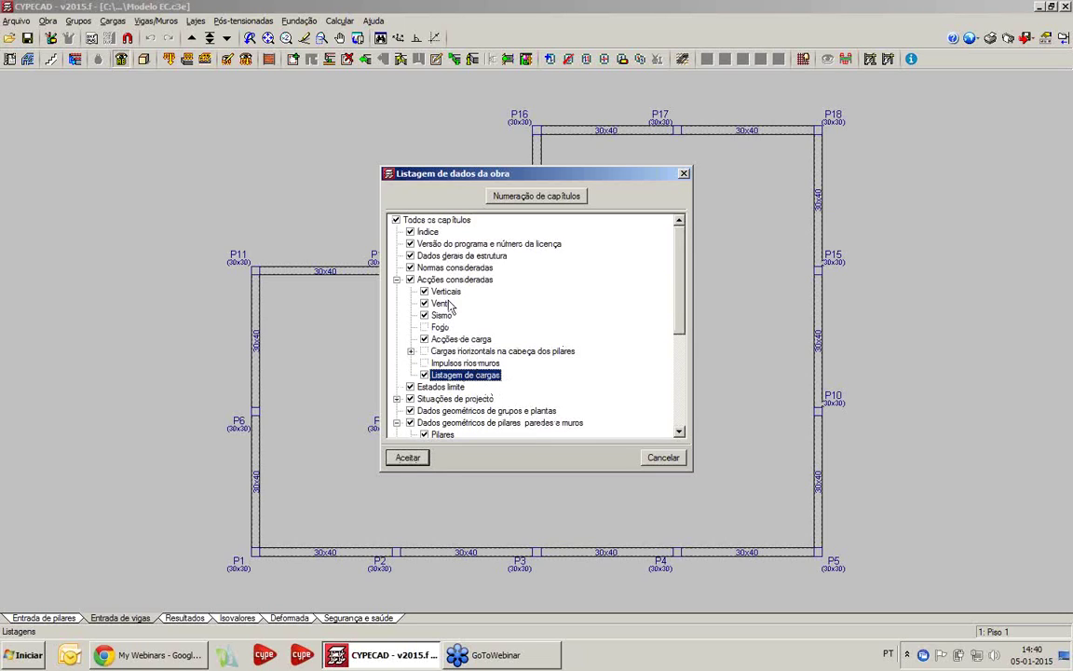
{"action": "left_click", "coordinate": [424, 304]}
{"action": "scroll", "coordinate": [680, 310], "scroll_direction": "down", "scroll_amount": 3}
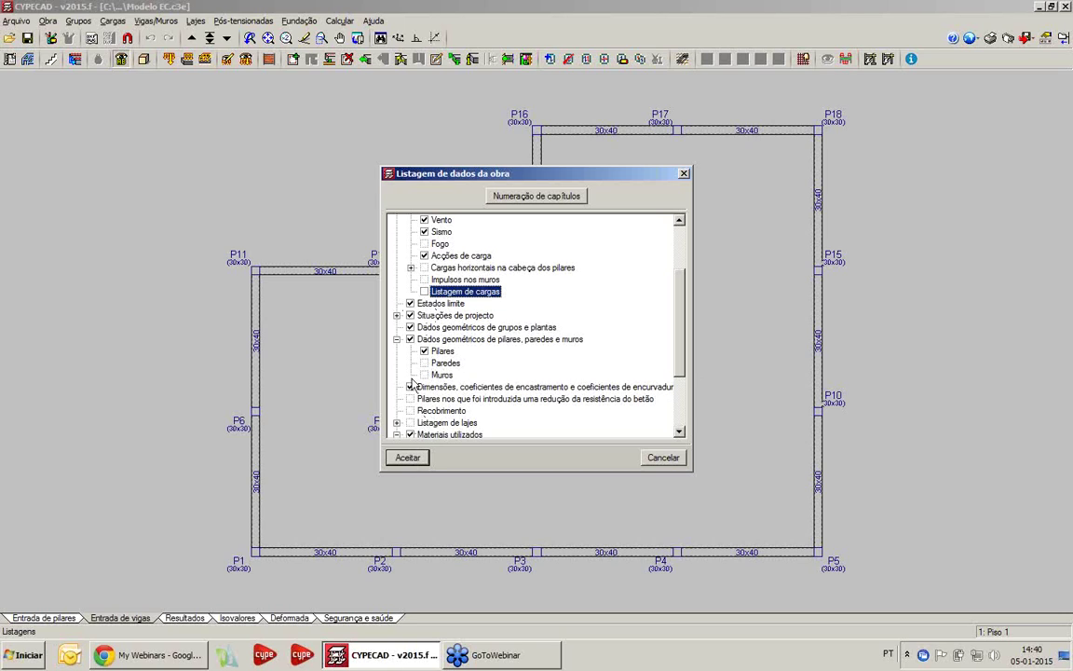
{"action": "left_click", "coordinate": [408, 457]}
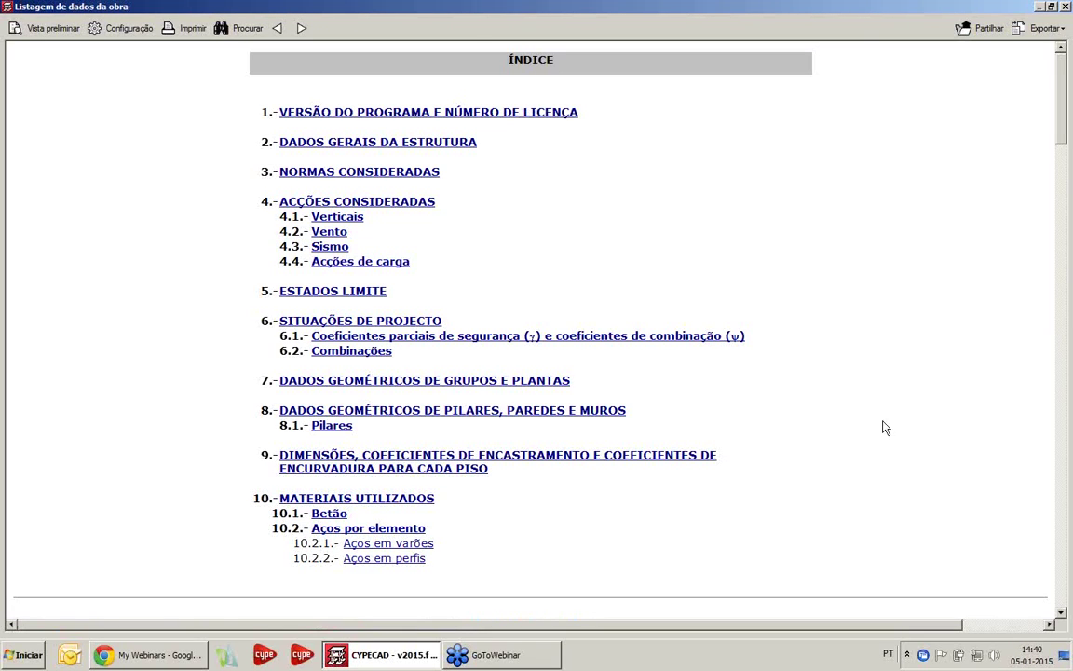
- Review the project data listing from the index through standards, considered actions, limit states and partial safety coefficients
{"action": "scroll", "coordinate": [786, 365], "scroll_direction": "down", "scroll_amount": 5}
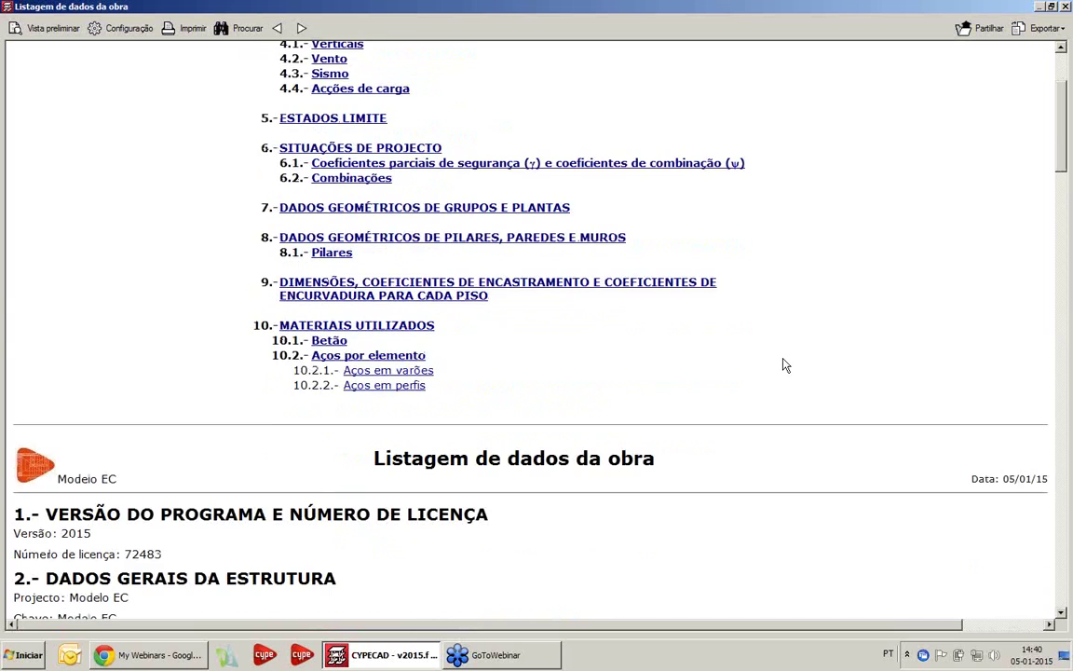
{"action": "scroll", "coordinate": [448, 354], "scroll_direction": "down", "scroll_amount": 1}
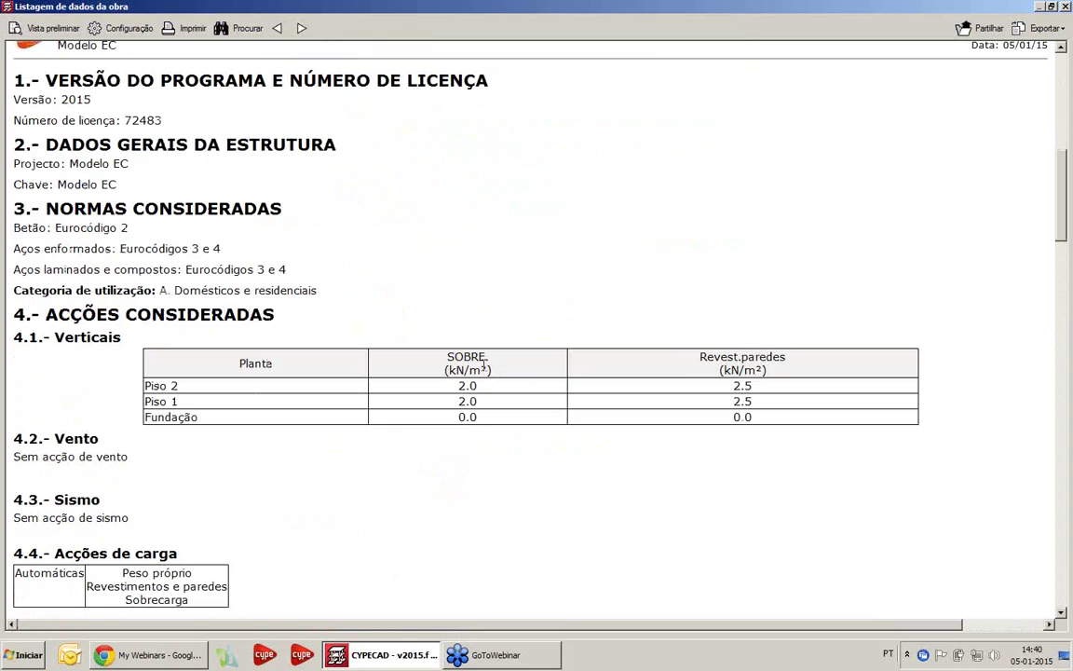
{"action": "scroll", "coordinate": [189, 177], "scroll_direction": "down", "scroll_amount": 1}
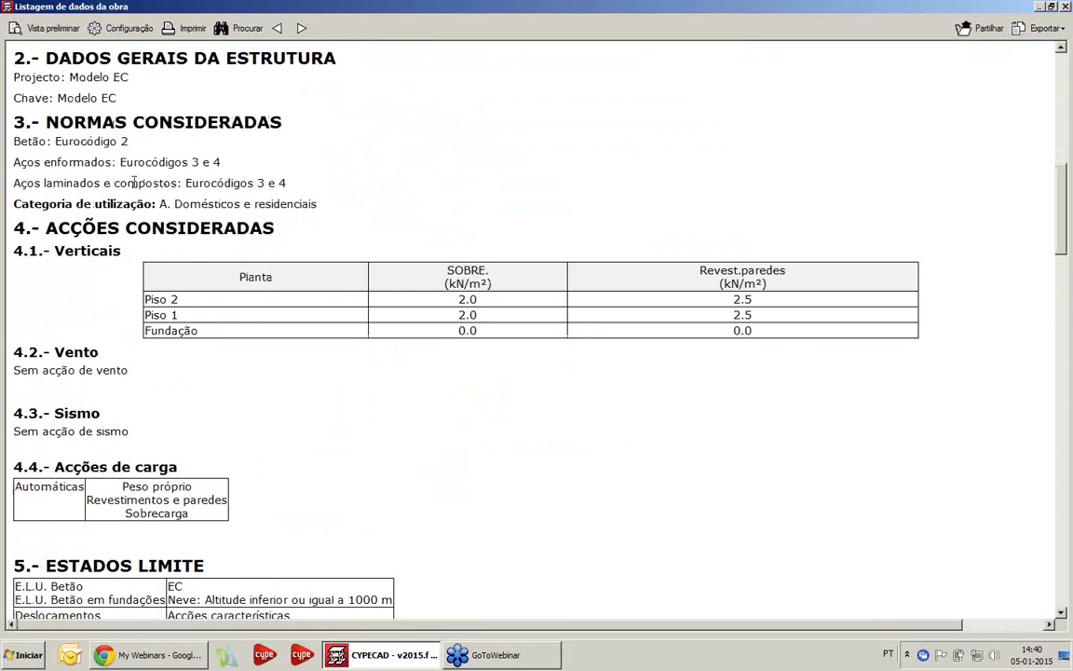
{"action": "scroll", "coordinate": [151, 204], "scroll_direction": "down", "scroll_amount": 2}
{"action": "scroll", "coordinate": [140, 224], "scroll_direction": "down", "scroll_amount": 1}
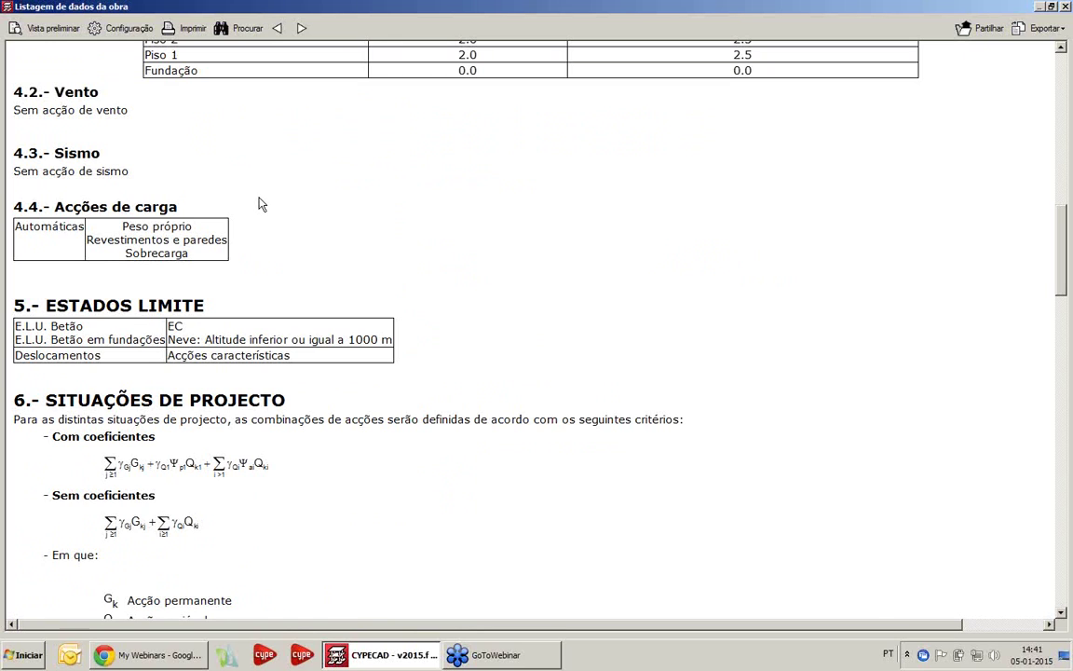
{"action": "scroll", "coordinate": [260, 204], "scroll_direction": "down", "scroll_amount": 1}
{"action": "scroll", "coordinate": [260, 204], "scroll_direction": "down", "scroll_amount": 1}
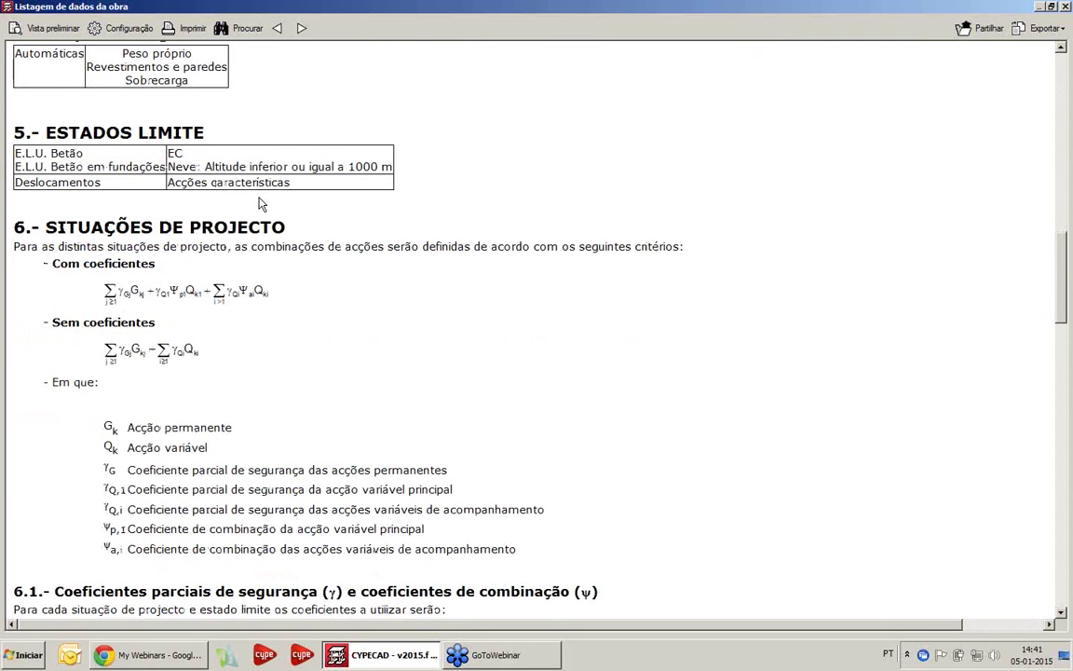
{"action": "scroll", "coordinate": [260, 204], "scroll_direction": "down", "scroll_amount": 2}
{"action": "scroll", "coordinate": [267, 251], "scroll_direction": "down", "scroll_amount": 2}
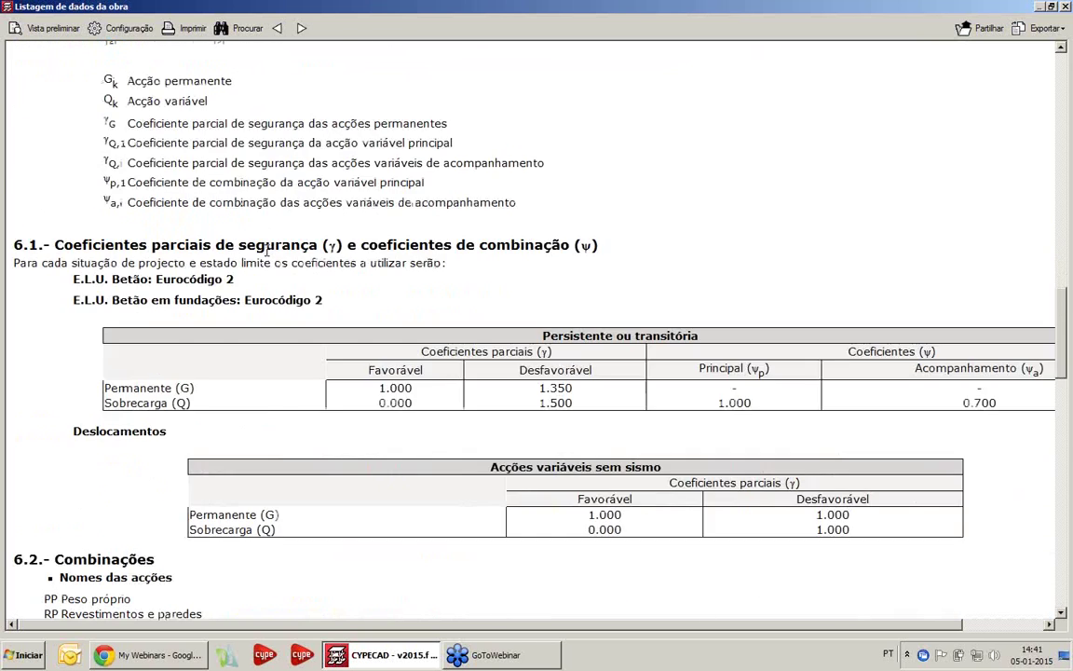
- Review the listing's combinations, floor and column geometry, buckling coefficients and materials, and close the report
{"action": "scroll", "coordinate": [251, 253], "scroll_direction": "down", "scroll_amount": 1}
{"action": "scroll", "coordinate": [224, 254], "scroll_direction": "down", "scroll_amount": 5}
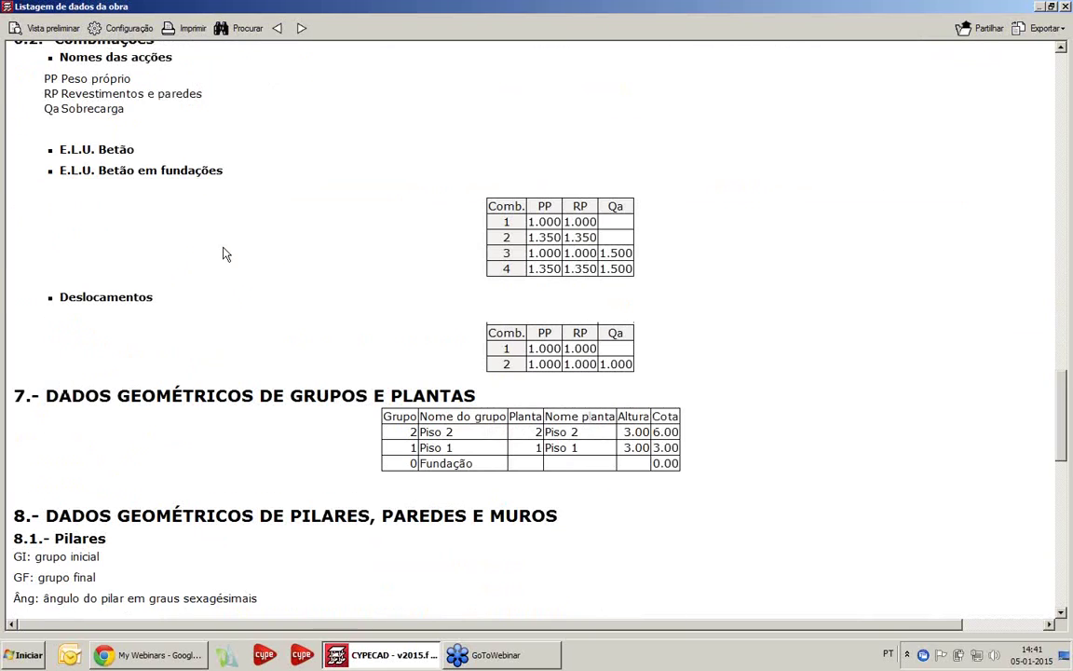
{"action": "scroll", "coordinate": [194, 264], "scroll_direction": "down", "scroll_amount": 6}
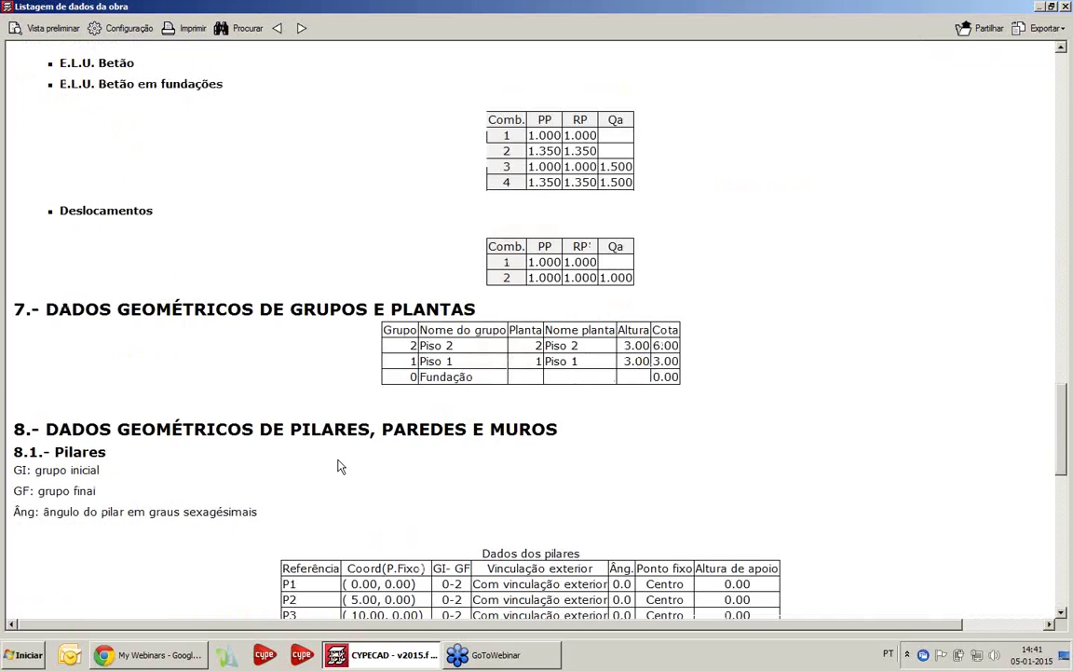
{"action": "scroll", "coordinate": [190, 261], "scroll_direction": "up", "scroll_amount": 1}
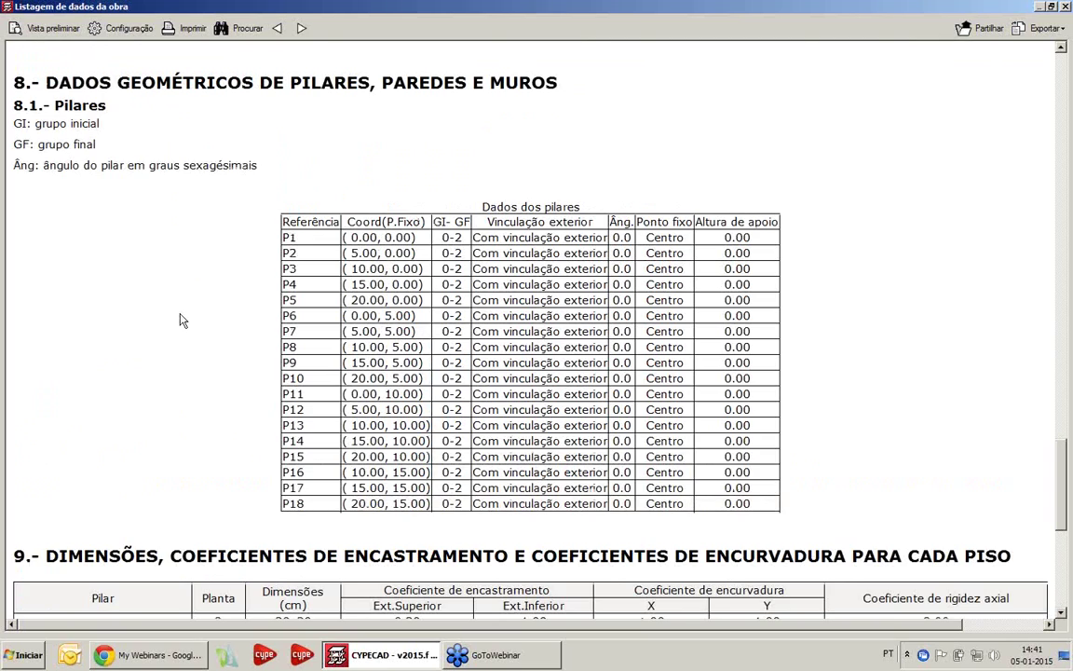
{"action": "scroll", "coordinate": [180, 318], "scroll_direction": "down", "scroll_amount": 5}
{"action": "scroll", "coordinate": [182, 318], "scroll_direction": "down", "scroll_amount": 1}
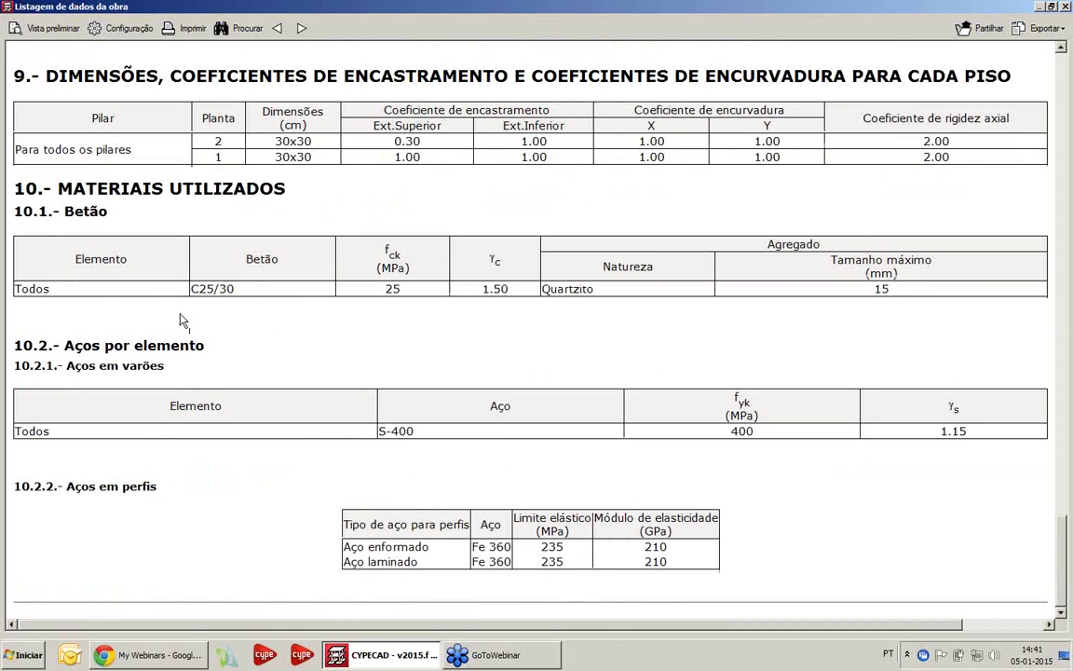
{"action": "left_click", "coordinate": [1065, 6]}
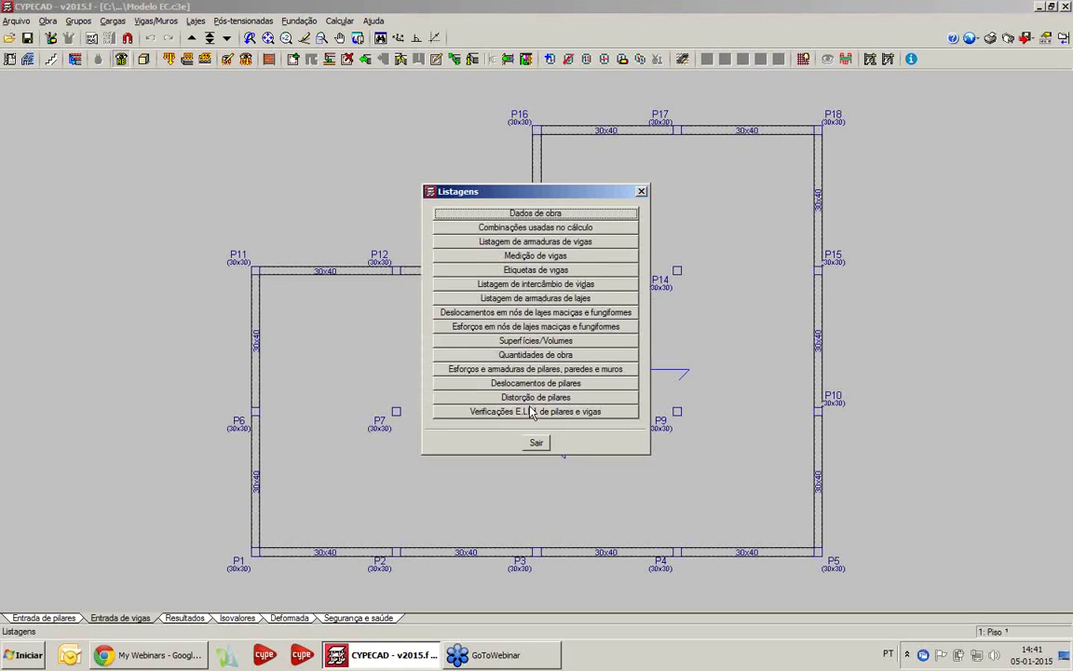
- Generate the Esforços e armaduras de pilares, paredes e muros listing with its preset chapters and review the materials and column reinforcement tables
{"action": "left_click", "coordinate": [527, 370]}
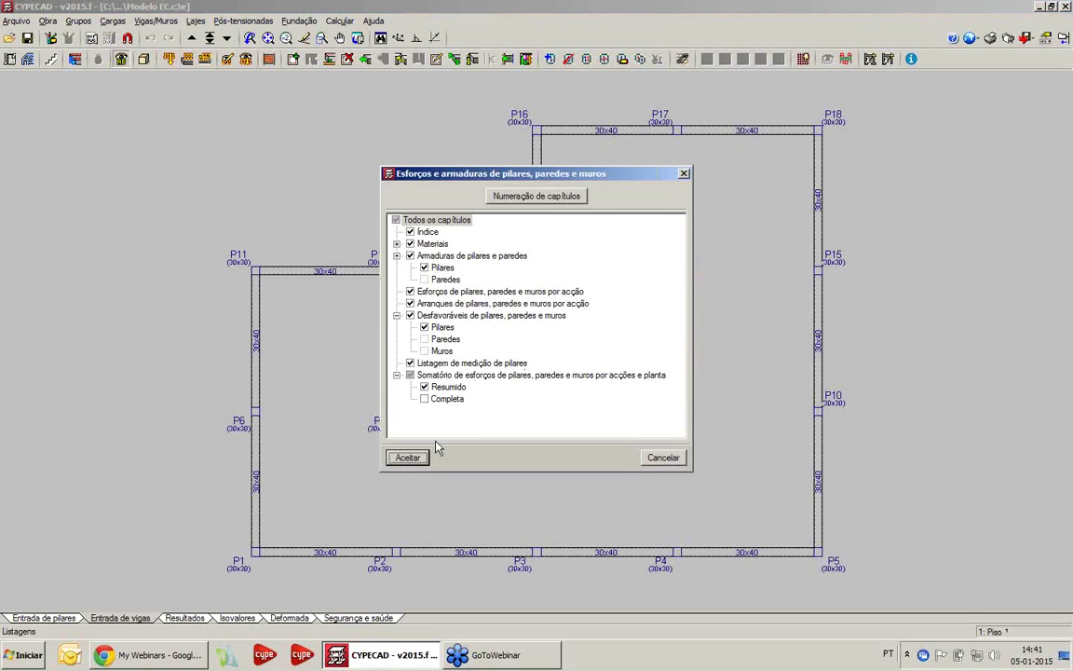
{"action": "left_click", "coordinate": [410, 459]}
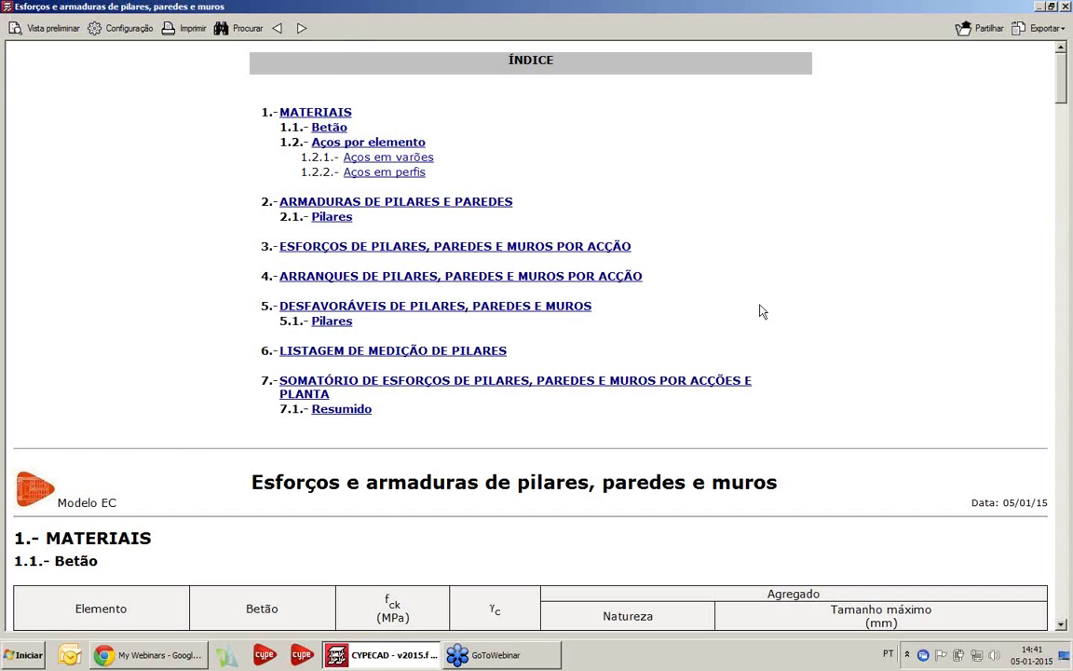
{"action": "scroll", "coordinate": [761, 311], "scroll_direction": "down", "scroll_amount": 5}
{"action": "scroll", "coordinate": [626, 337], "scroll_direction": "down", "scroll_amount": 2}
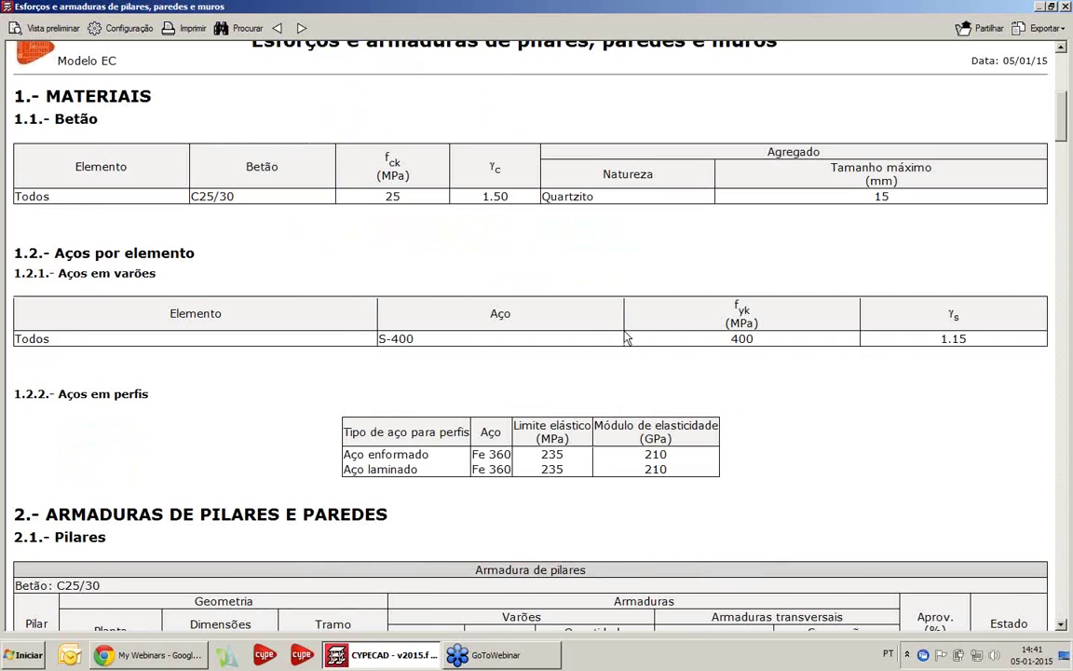
{"action": "scroll", "coordinate": [626, 337], "scroll_direction": "down", "scroll_amount": 2}
{"action": "scroll", "coordinate": [627, 337], "scroll_direction": "down", "scroll_amount": 2}
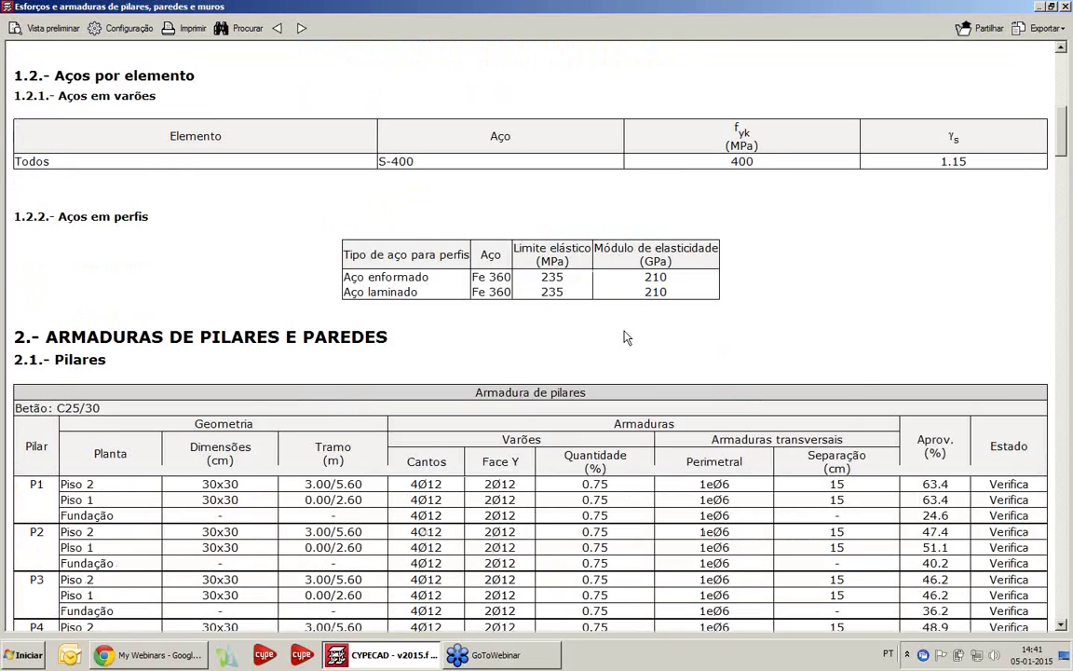
{"action": "scroll", "coordinate": [626, 337], "scroll_direction": "down", "scroll_amount": 6}
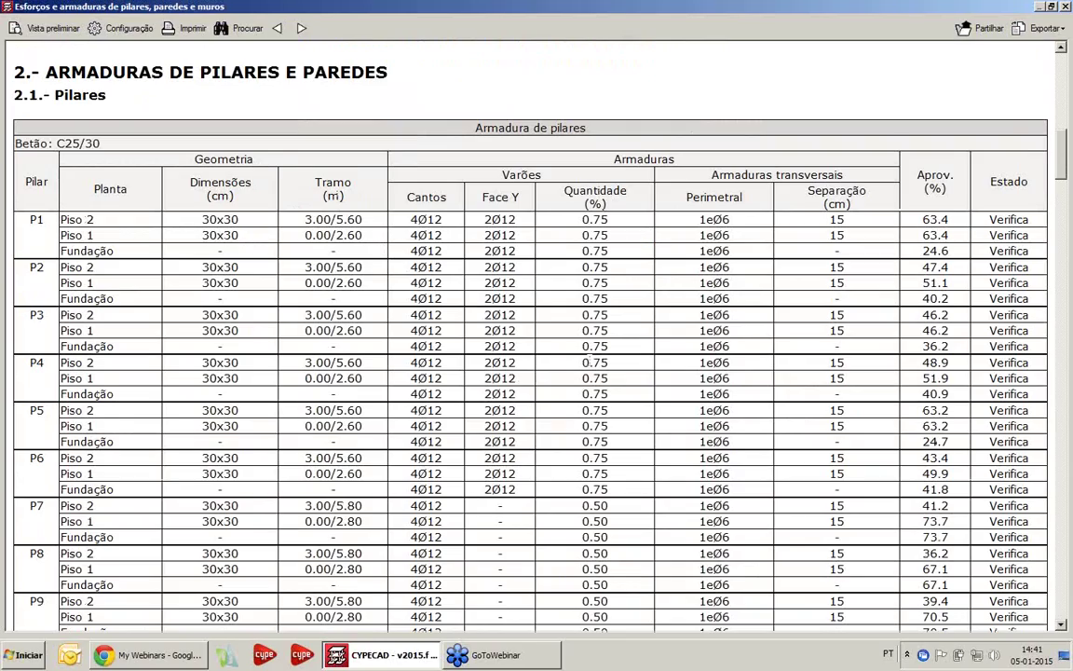
{"action": "scroll", "coordinate": [955, 167], "scroll_direction": "down", "scroll_amount": 4}
{"action": "scroll", "coordinate": [955, 168], "scroll_direction": "up", "scroll_amount": 2}
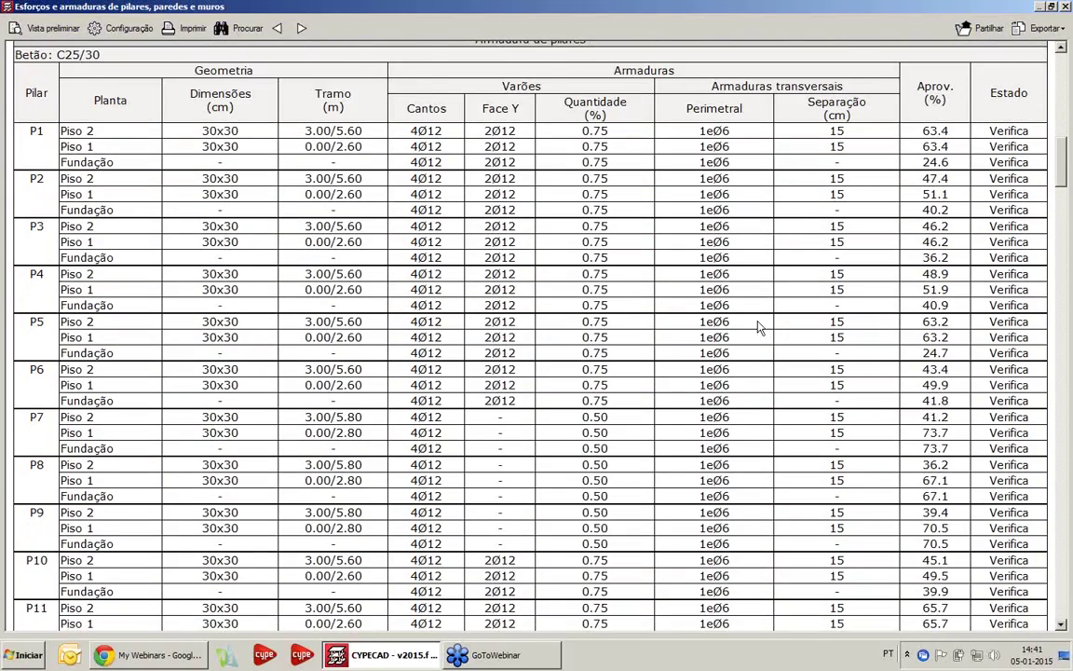
- Examine the column forces per action and the table of unfavourable forces for the columns
{"action": "scroll", "coordinate": [759, 323], "scroll_direction": "down", "scroll_amount": 16}
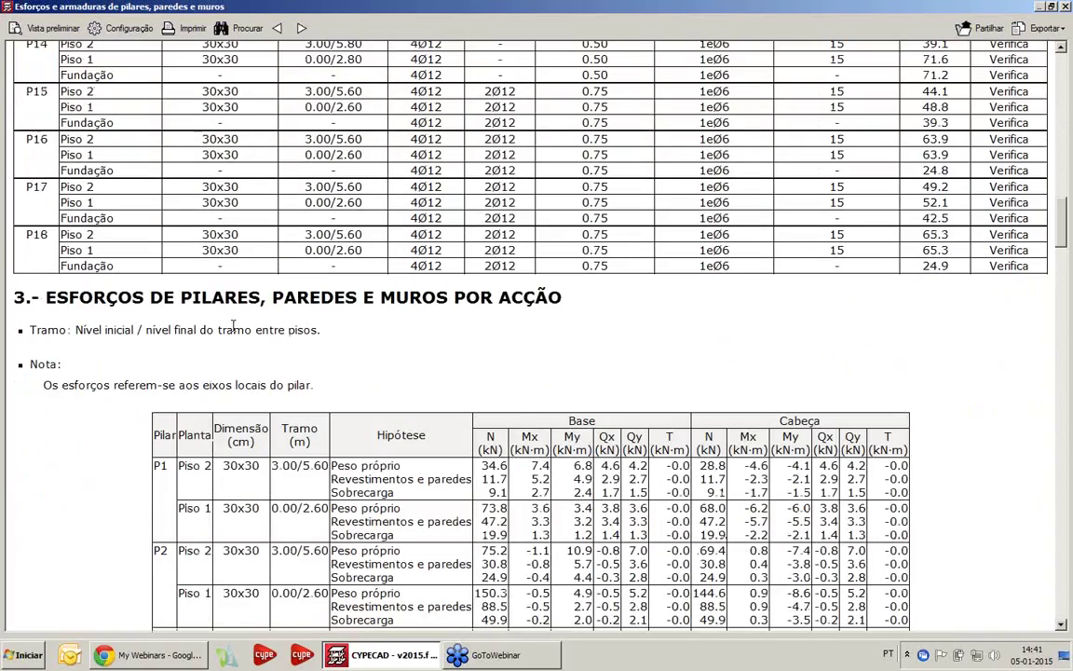
{"action": "scroll", "coordinate": [233, 325], "scroll_direction": "down", "scroll_amount": 7}
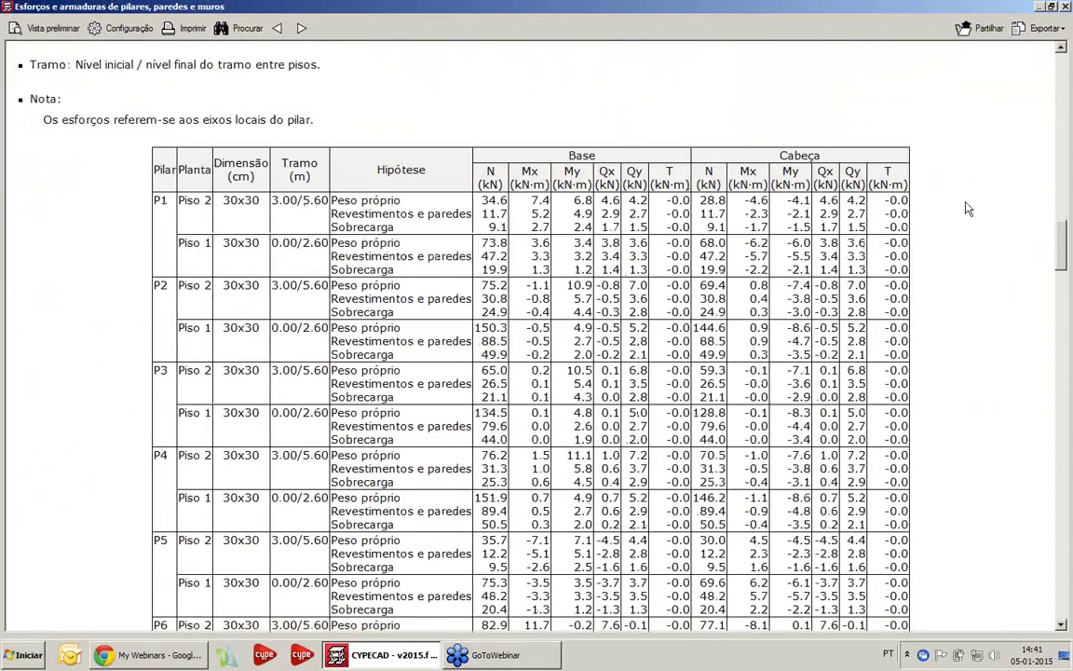
{"action": "scroll", "coordinate": [599, 354], "scroll_direction": "down", "scroll_amount": 3}
{"action": "scroll", "coordinate": [599, 354], "scroll_direction": "down", "scroll_amount": 20}
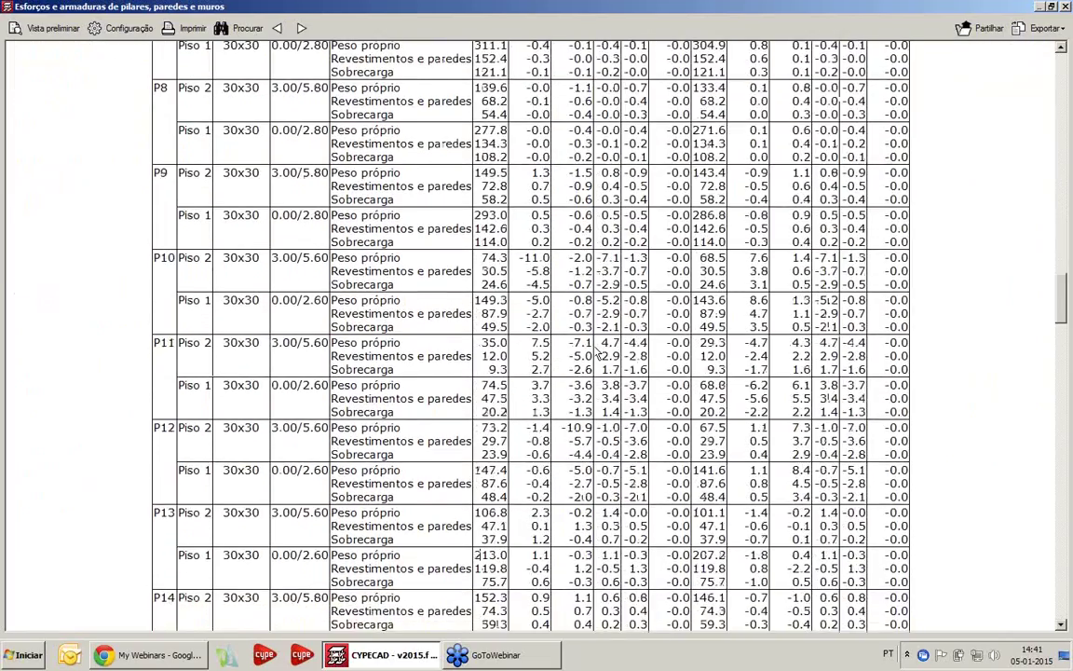
{"action": "scroll", "coordinate": [596, 351], "scroll_direction": "down", "scroll_amount": 20}
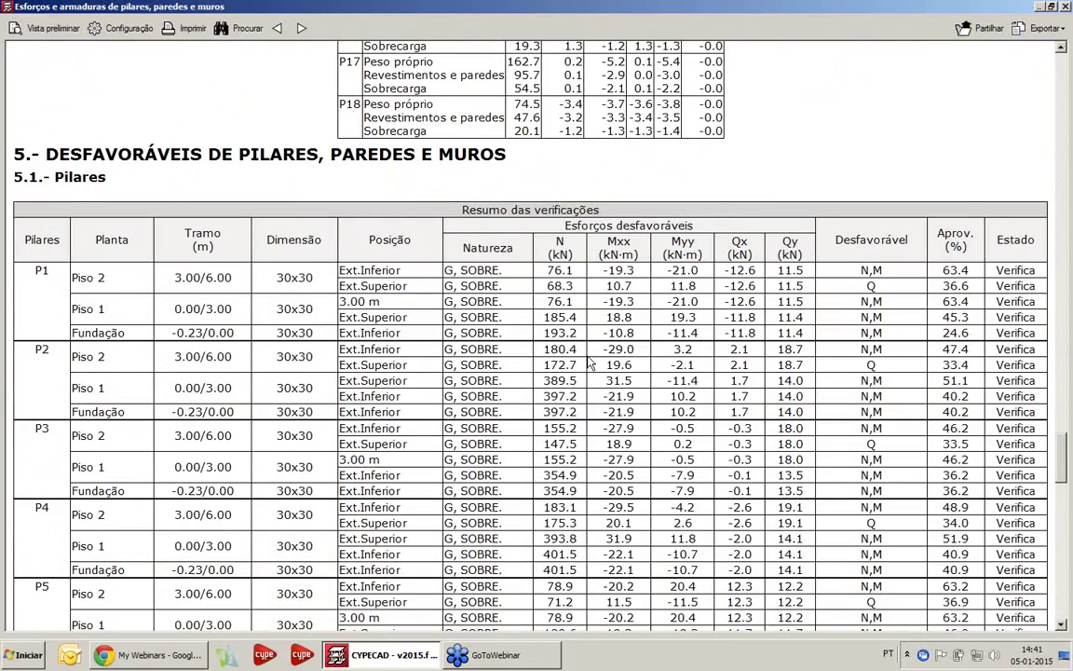
- Review the unfavourable column forces, the column quantity tables for Piso 1 and Piso 2 and the force sums per floor, and close the report
{"action": "scroll", "coordinate": [589, 362], "scroll_direction": "down", "scroll_amount": 4}
{"action": "scroll", "coordinate": [589, 362], "scroll_direction": "up", "scroll_amount": 2}
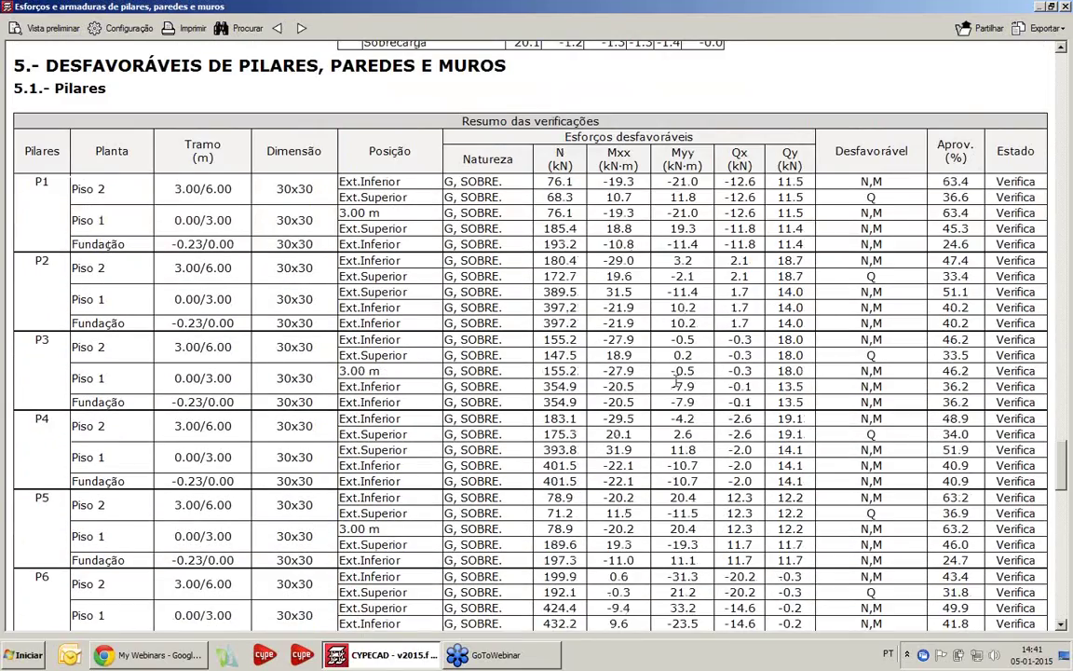
{"action": "scroll", "coordinate": [668, 379], "scroll_direction": "down", "scroll_amount": 8}
{"action": "scroll", "coordinate": [667, 379], "scroll_direction": "down", "scroll_amount": 20}
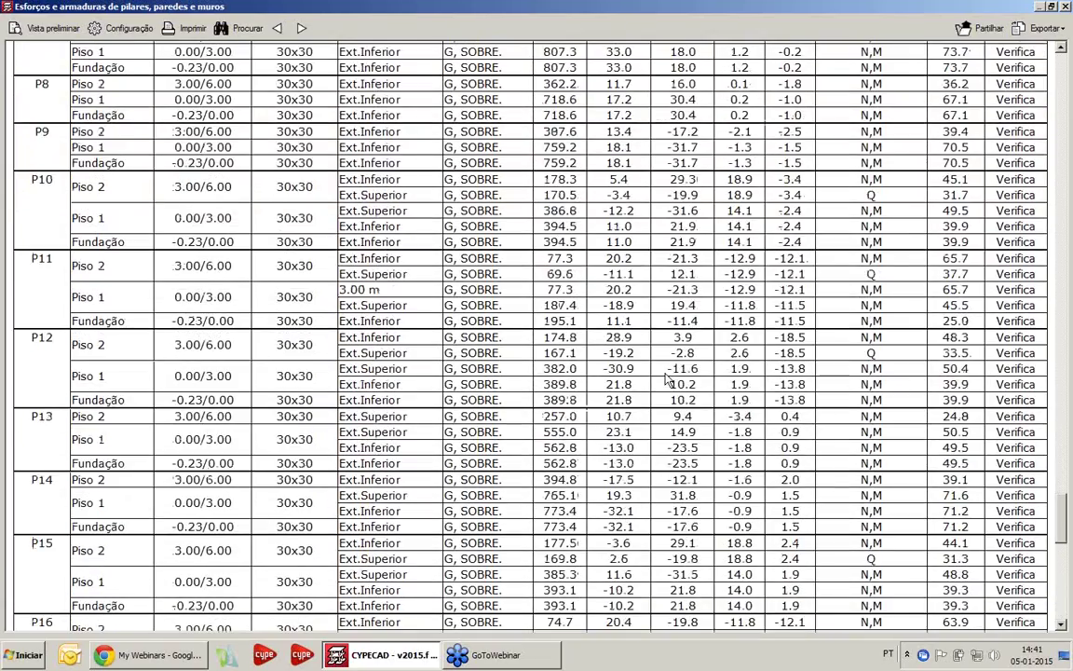
{"action": "scroll", "coordinate": [667, 379], "scroll_direction": "down", "scroll_amount": 4}
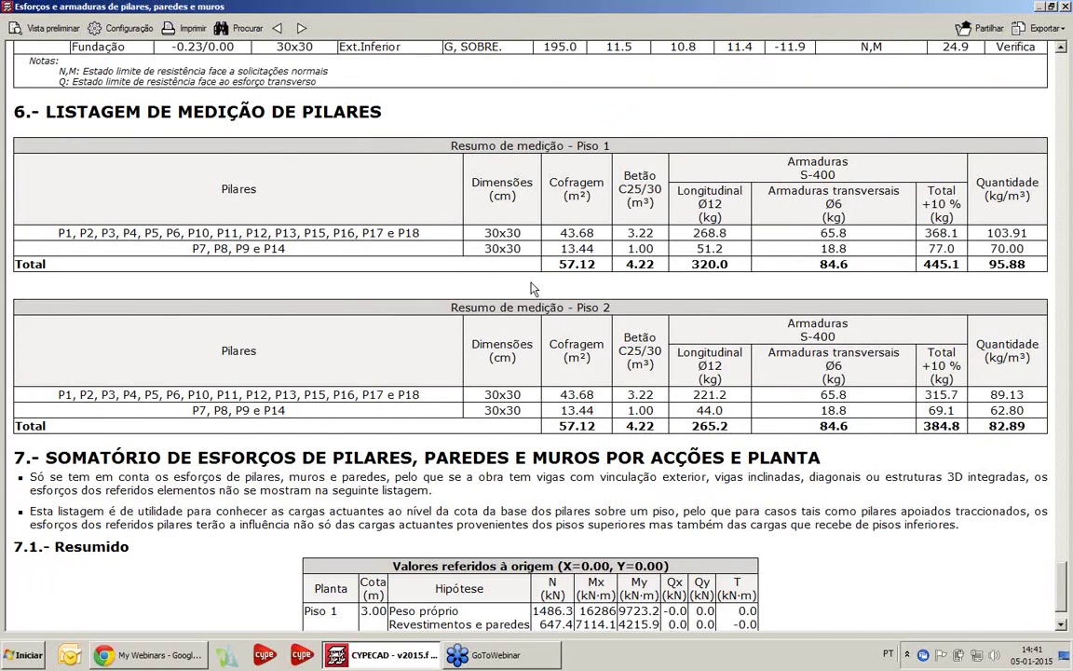
{"action": "scroll", "coordinate": [532, 286], "scroll_direction": "down", "scroll_amount": 2}
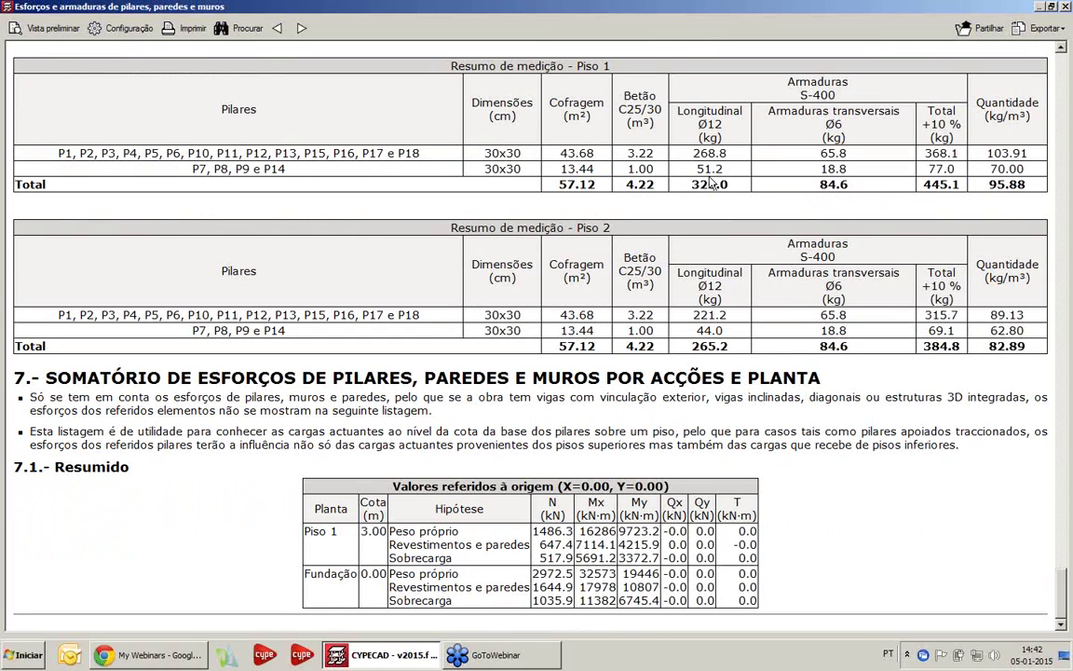
{"action": "left_click", "coordinate": [1067, 7]}
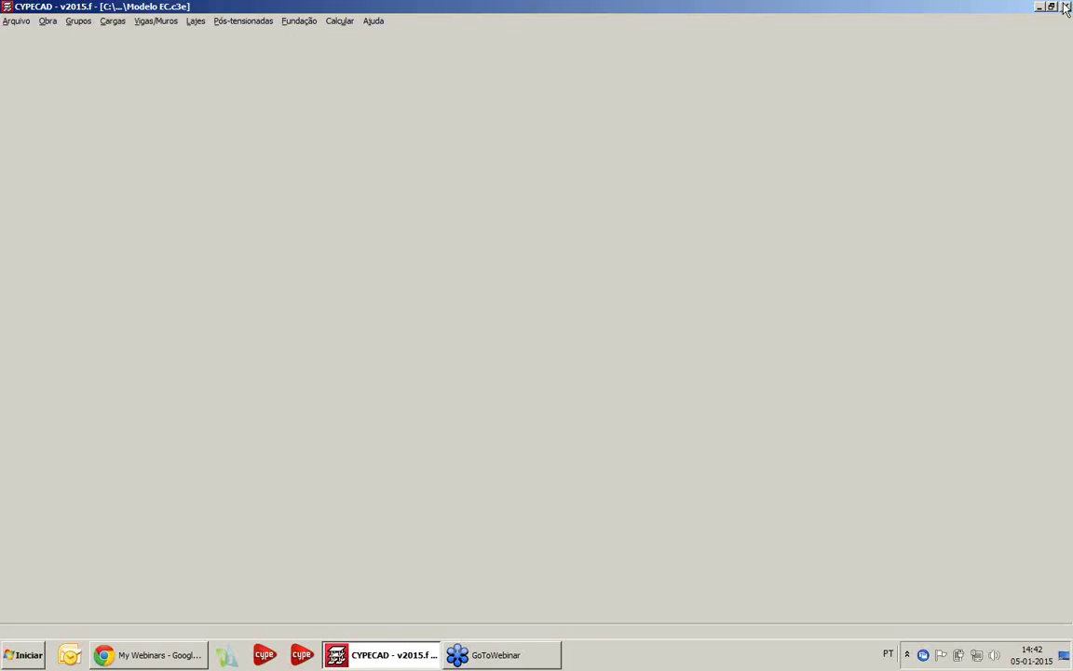
- Generate the Quantidades de obra listing by groups and summary from Fundação to Piso 2, review it, and leave the listings
{"action": "left_click", "coordinate": [550, 360]}
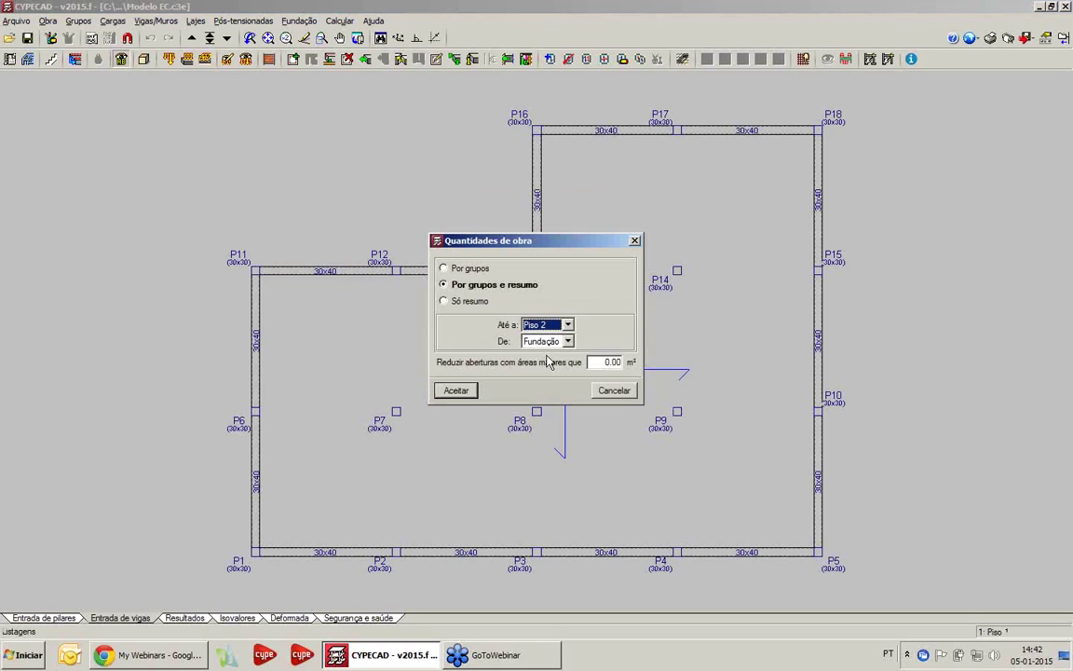
{"action": "left_click", "coordinate": [461, 390]}
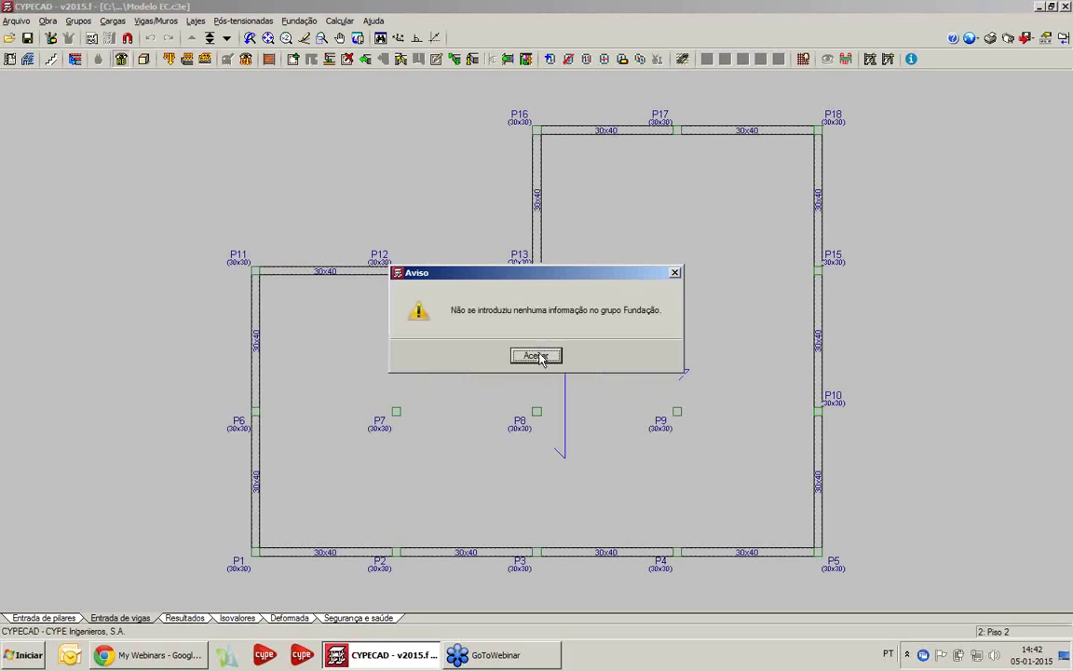
{"action": "left_click", "coordinate": [536, 355]}
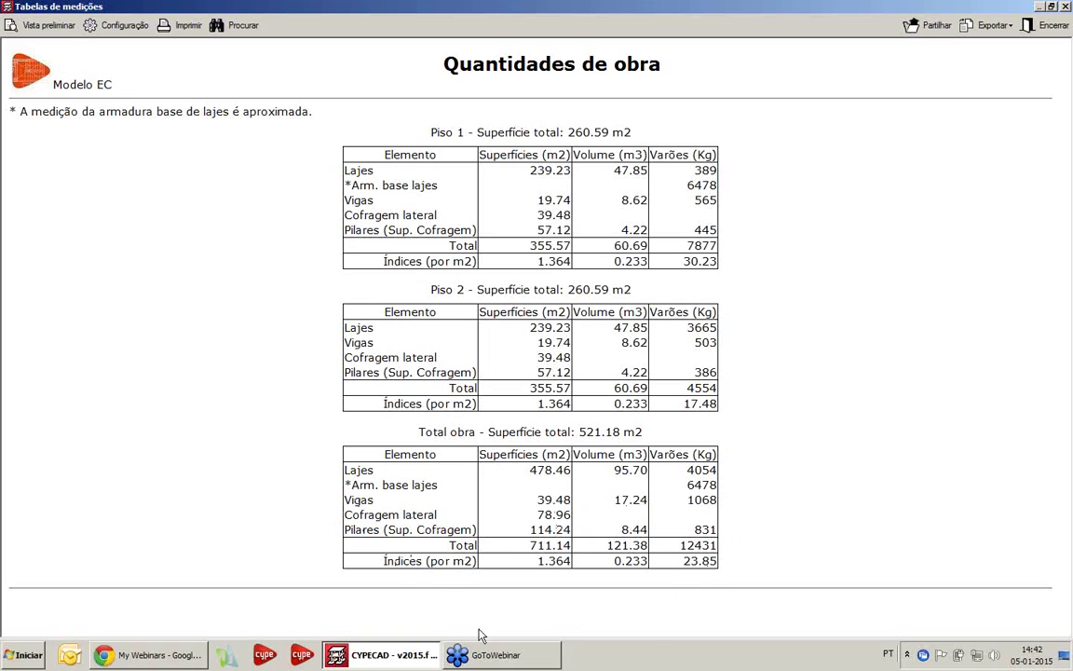
{"action": "left_click", "coordinate": [1045, 26]}
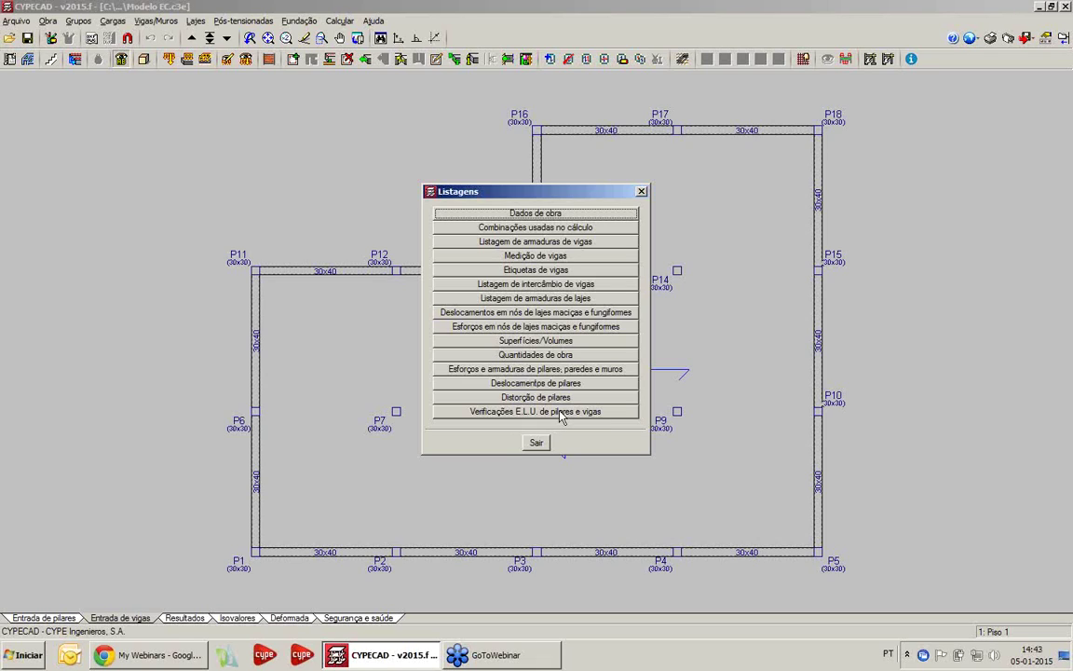
{"action": "left_click", "coordinate": [641, 192]}
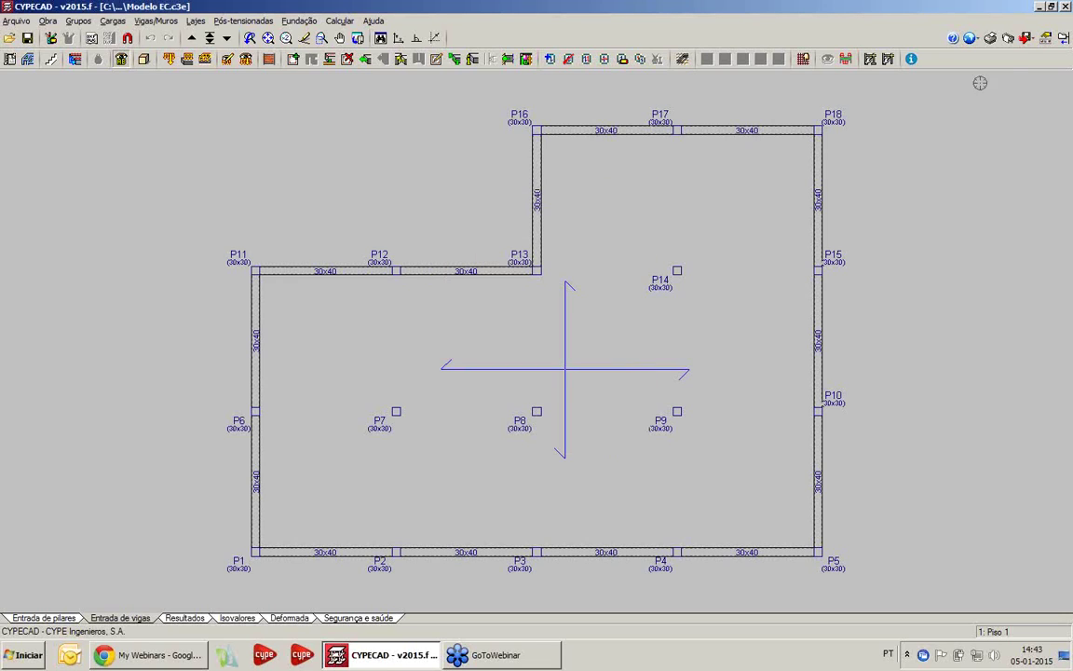
- Add a Planta estrutural drawing to the drawing selection, with references and dimensions enabled for the columns
{"action": "left_click", "coordinate": [1008, 38]}
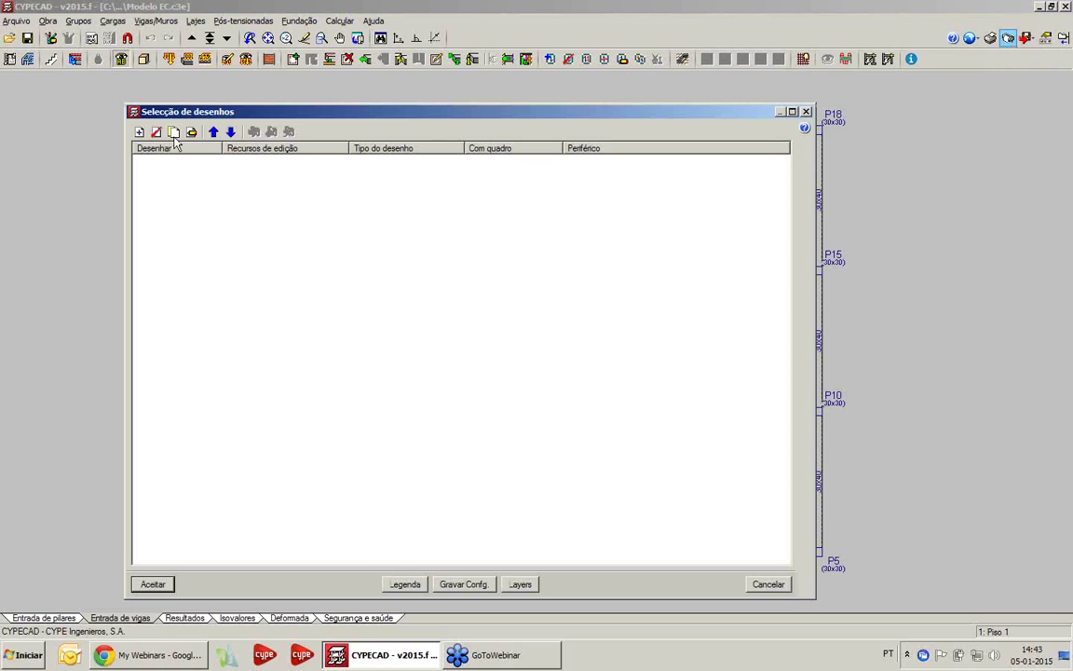
{"action": "left_click", "coordinate": [139, 132]}
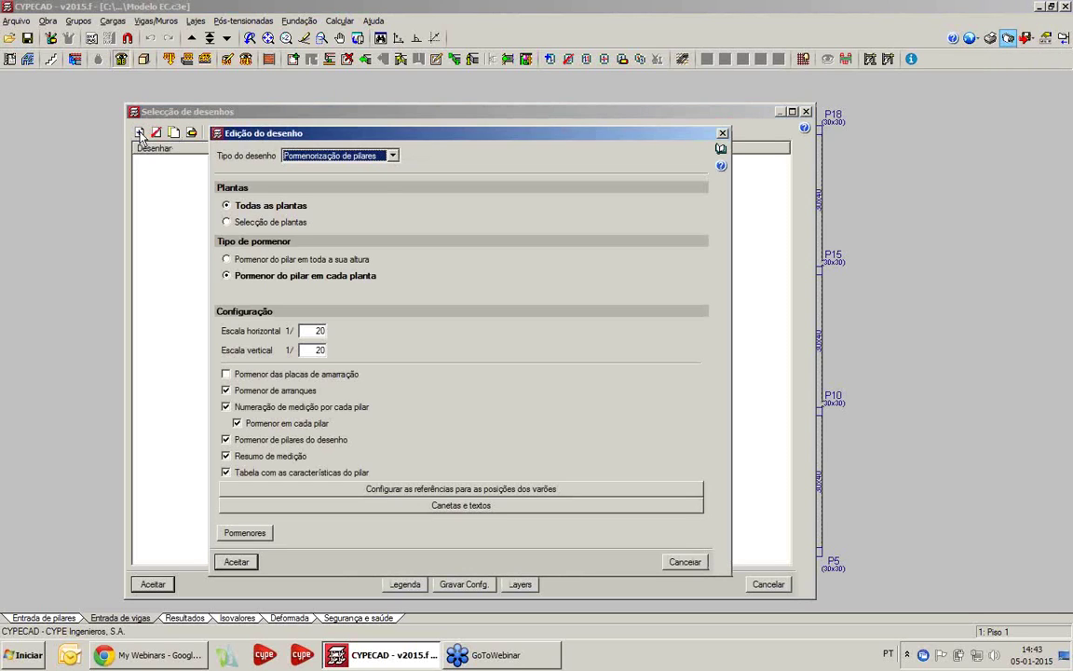
{"action": "left_click", "coordinate": [392, 156]}
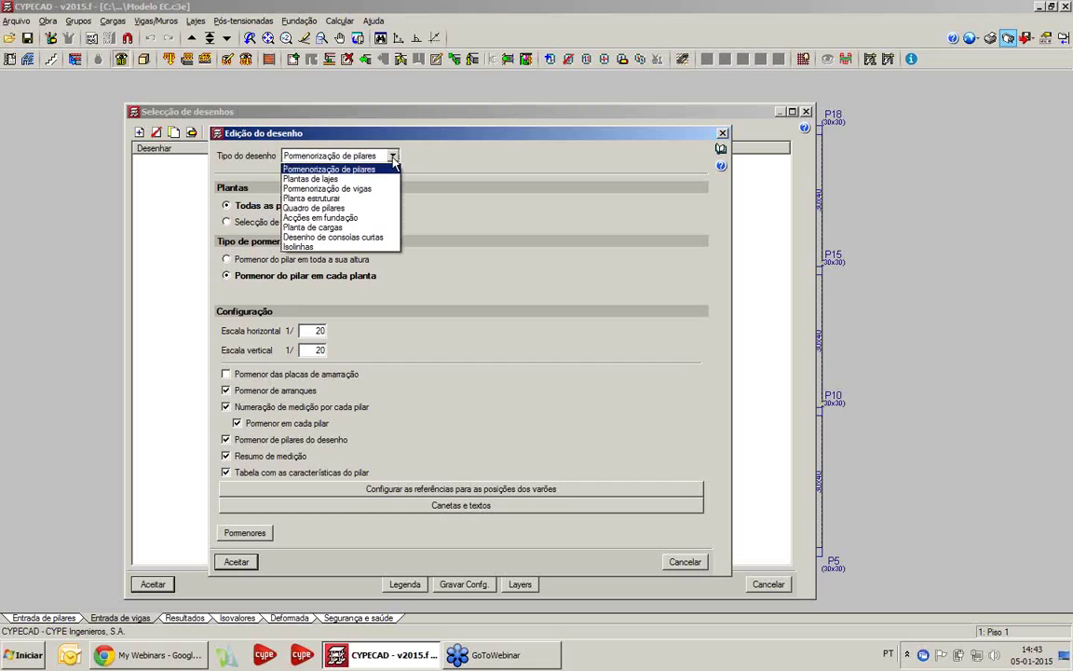
{"action": "left_click", "coordinate": [318, 198]}
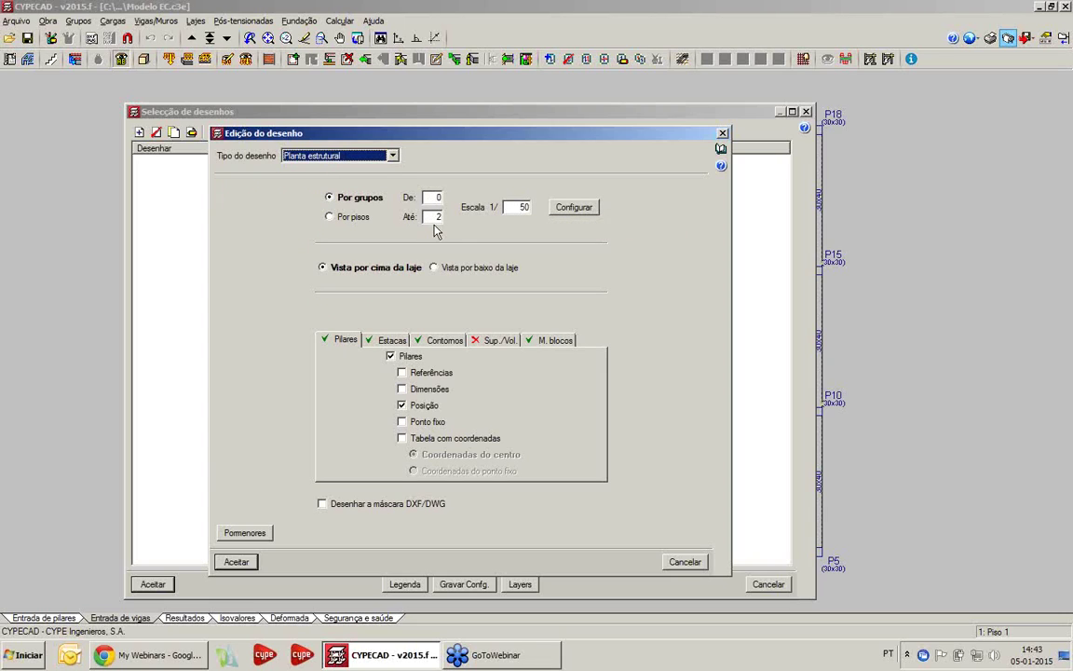
{"action": "key", "text": "Tab"}
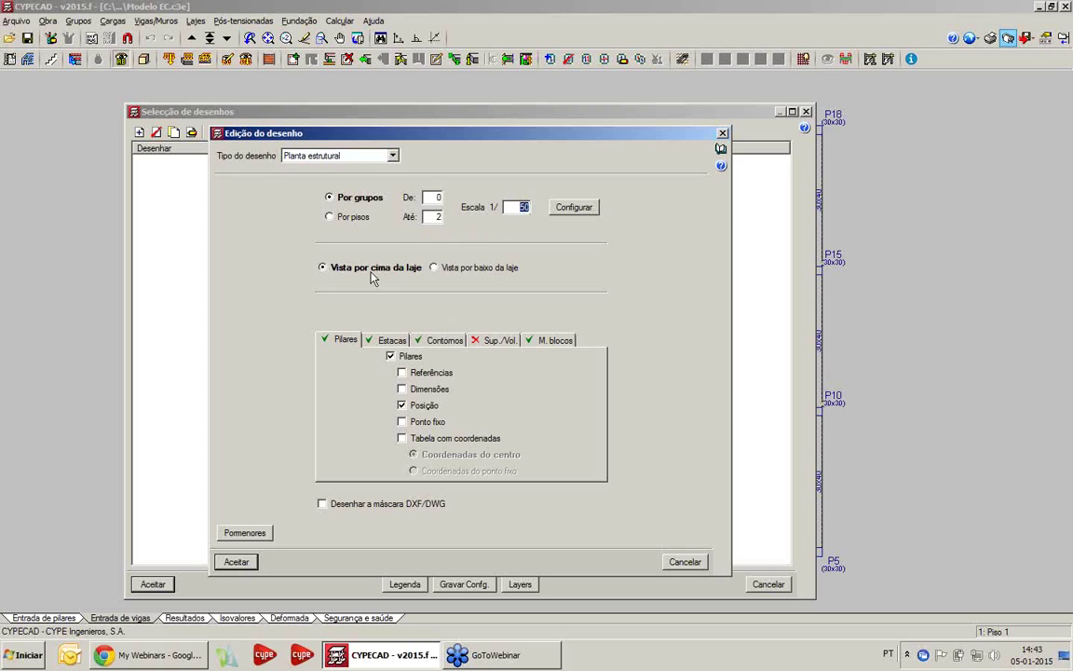
{"action": "left_click", "coordinate": [402, 373]}
{"action": "left_click", "coordinate": [419, 391]}
- Review the structural plan's options for contours, surfaces and volumes, and block walls
{"action": "left_click", "coordinate": [444, 340]}
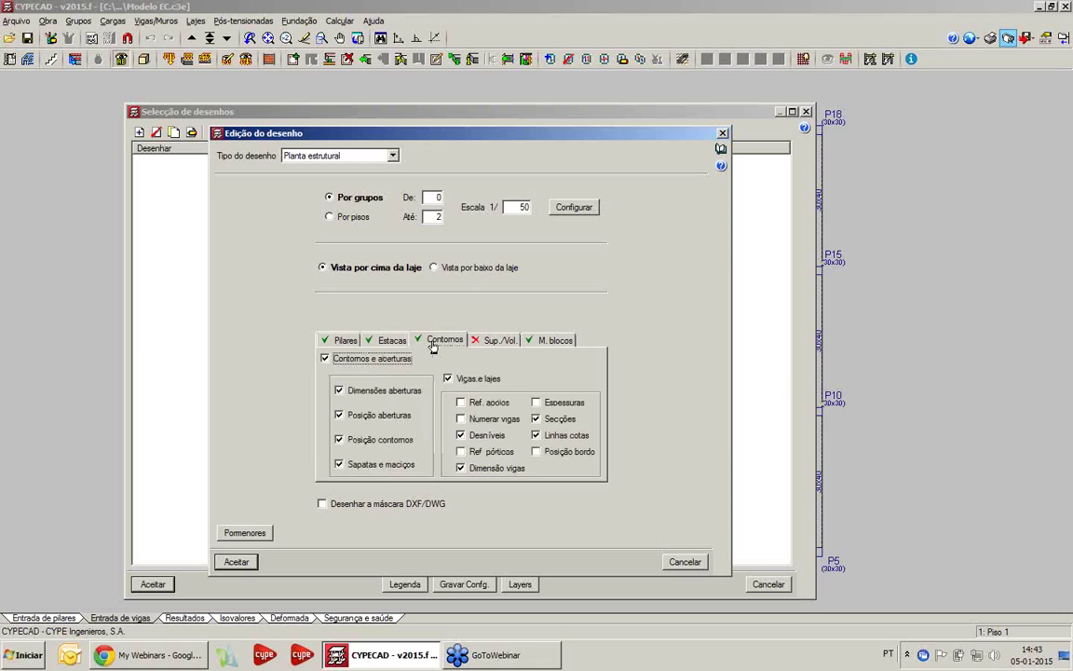
{"action": "left_click", "coordinate": [497, 340]}
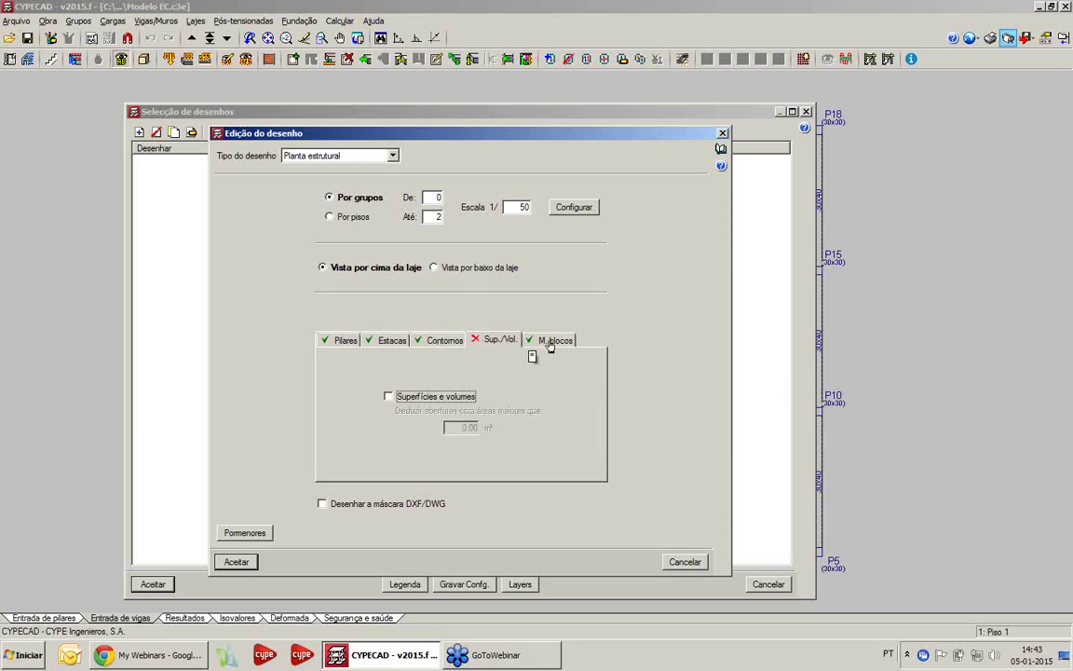
{"action": "left_click", "coordinate": [552, 342]}
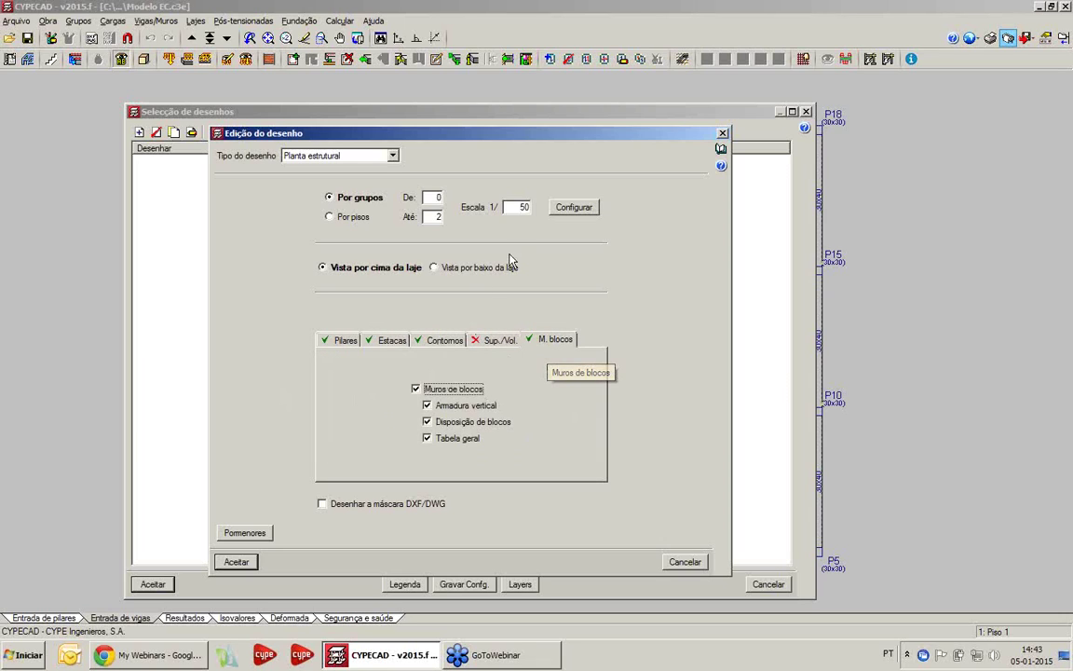
- Examine the plan's element settings for columns, beams, walls, slab types and slab reinforcement, and leave the configuration
{"action": "left_click", "coordinate": [570, 208]}
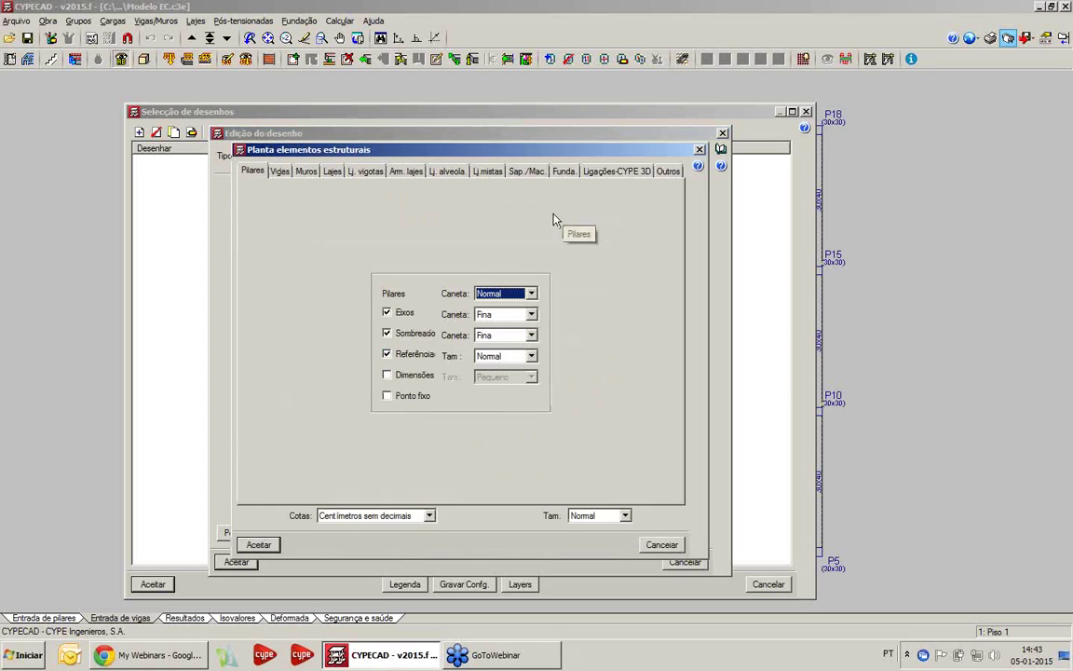
{"action": "left_click_drag", "start_coordinate": [493, 149], "coordinate": [561, 163]}
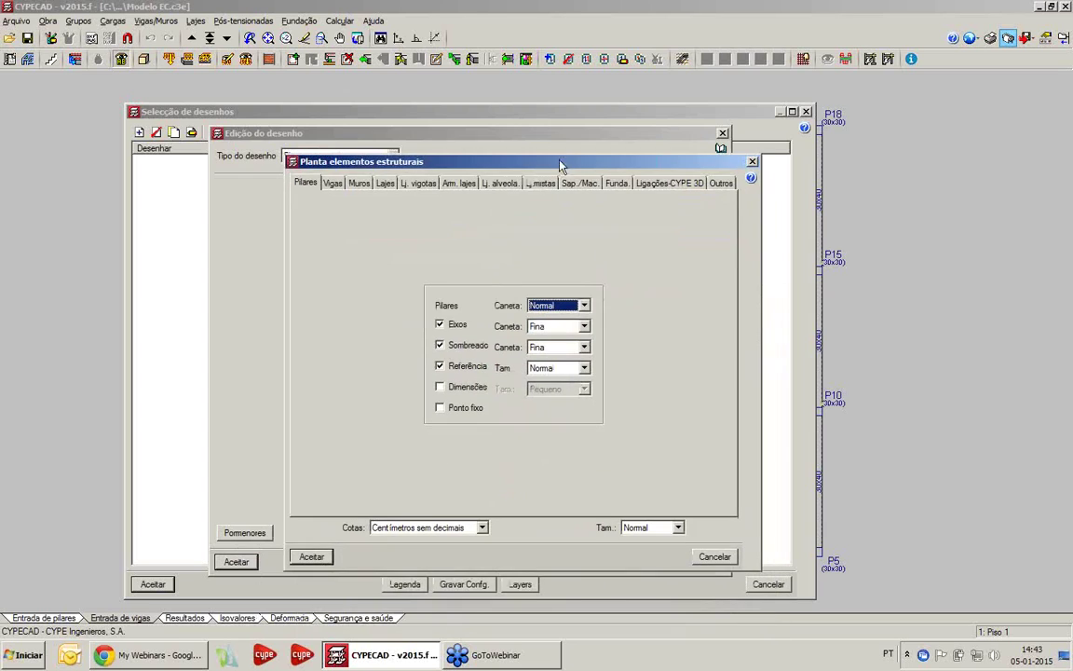
{"action": "left_click", "coordinate": [332, 183]}
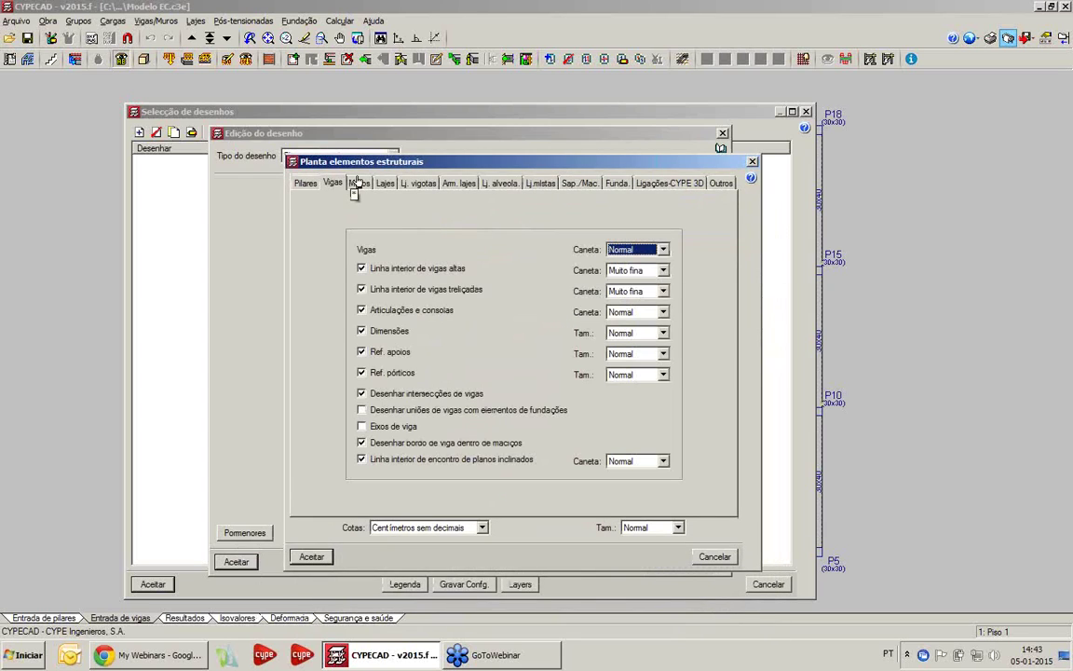
{"action": "left_click", "coordinate": [360, 184]}
{"action": "left_click", "coordinate": [385, 183]}
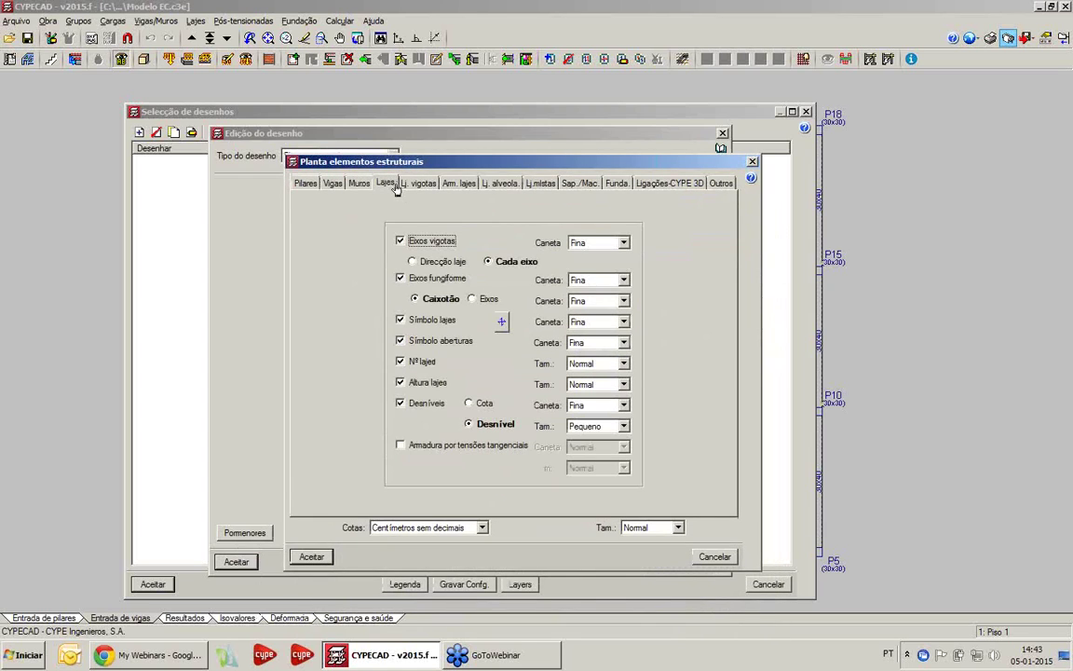
{"action": "left_click", "coordinate": [420, 184]}
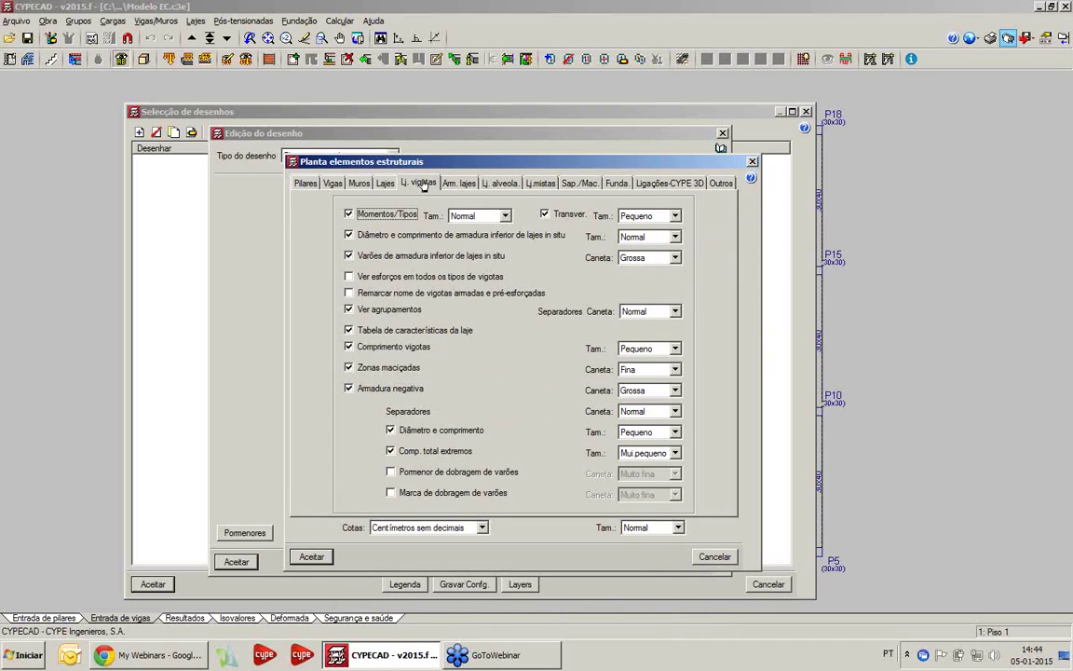
{"action": "left_click", "coordinate": [466, 184]}
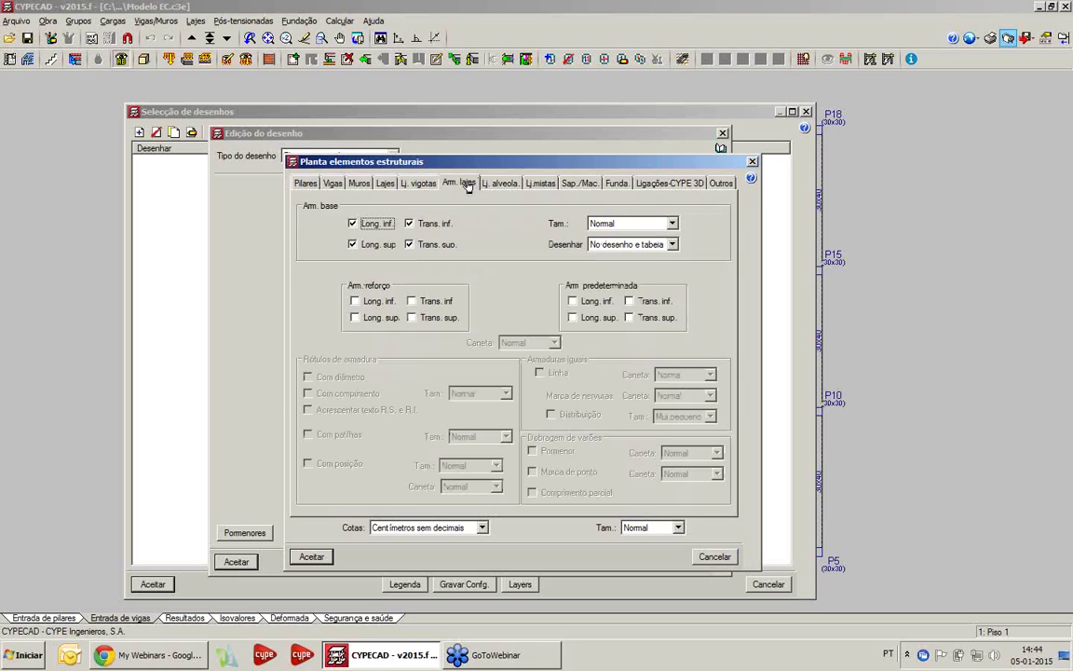
{"action": "left_click", "coordinate": [501, 184]}
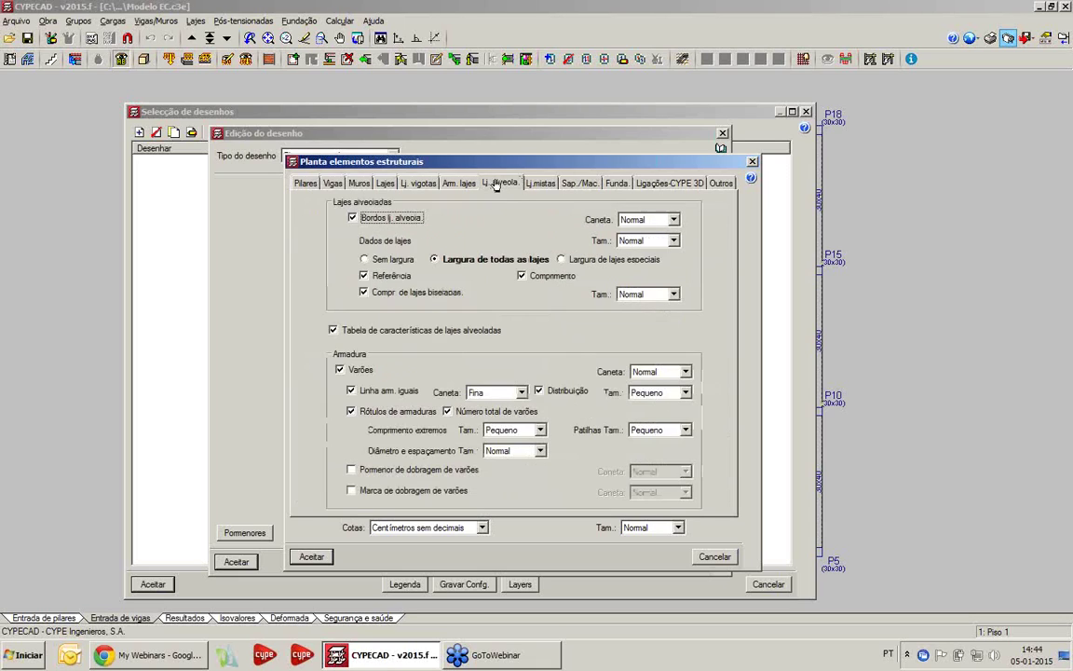
{"action": "left_click", "coordinate": [543, 184]}
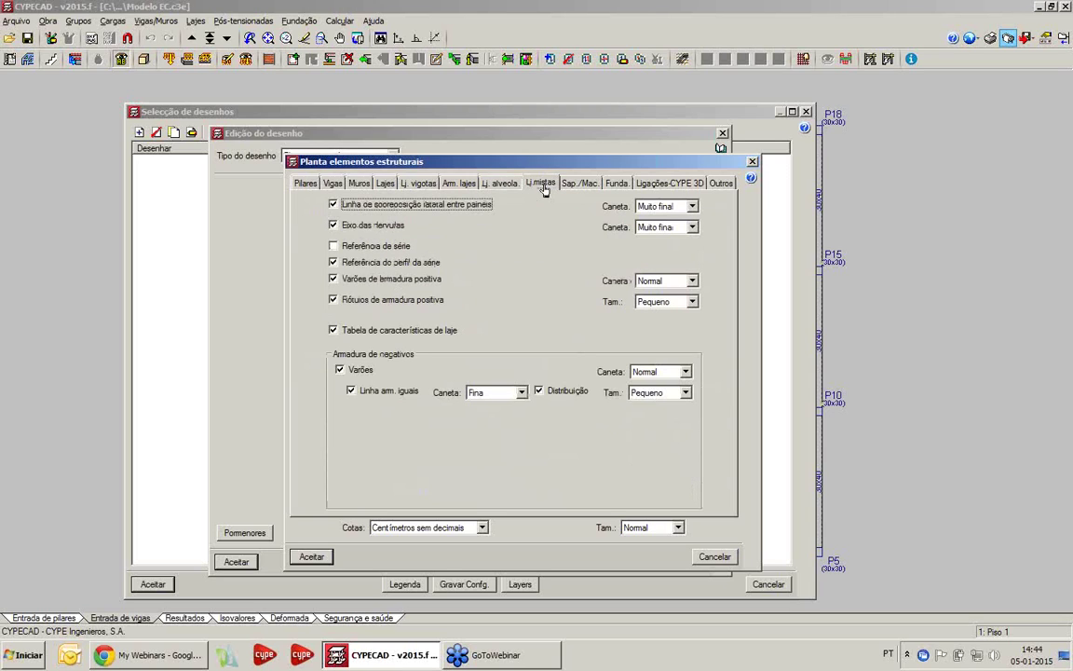
{"action": "left_click", "coordinate": [752, 162]}
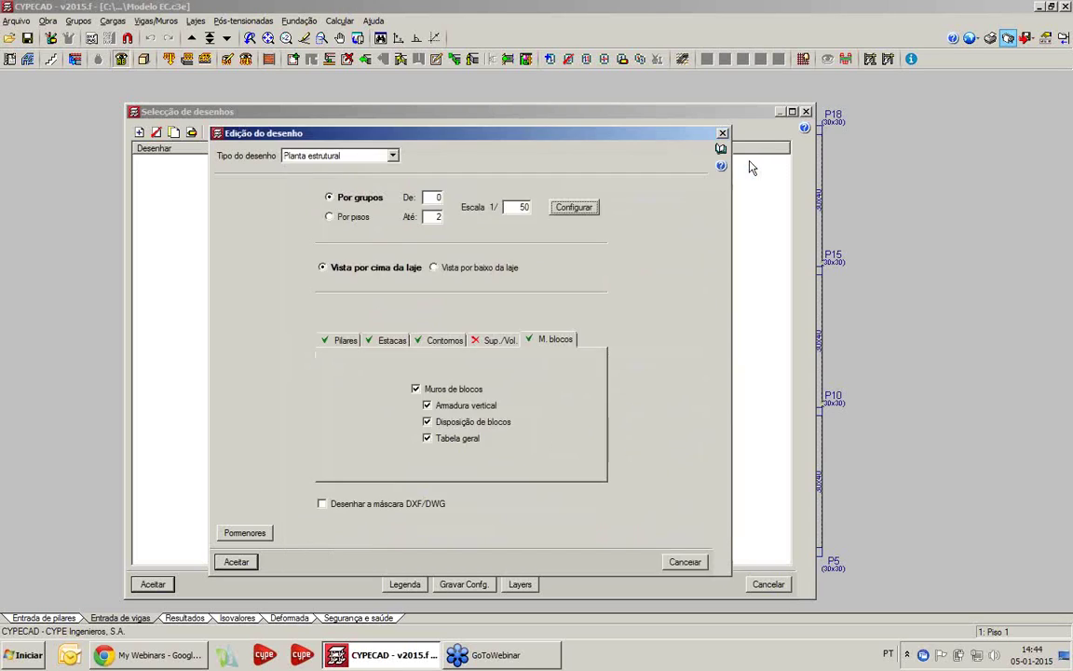
- Set the structural plan's scale to 1/100 and generate the drawing composition for DXF output
{"action": "double_click", "coordinate": [517, 208]}
{"action": "type", "text": "100"}
{"action": "left_click", "coordinate": [235, 562]}
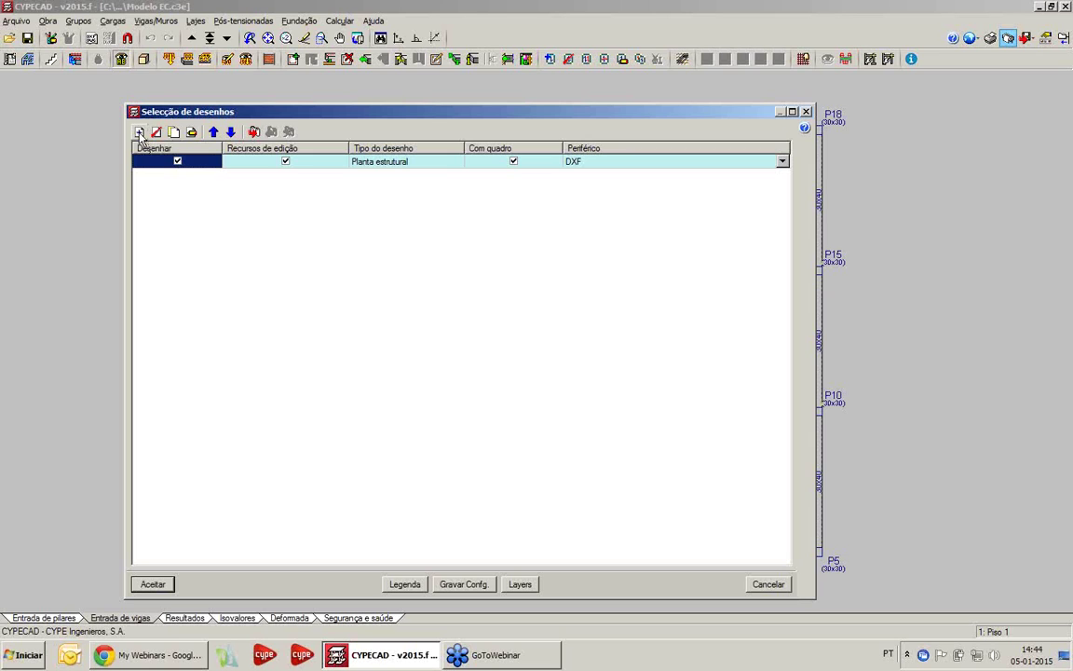
{"action": "left_click", "coordinate": [153, 583]}
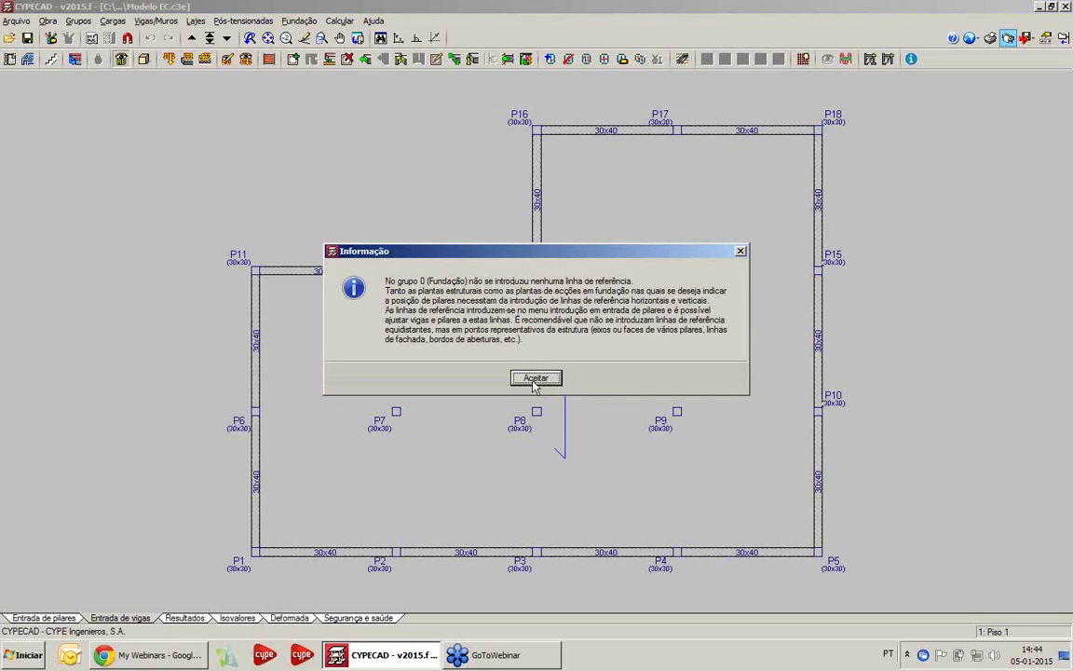
{"action": "left_click", "coordinate": [536, 377]}
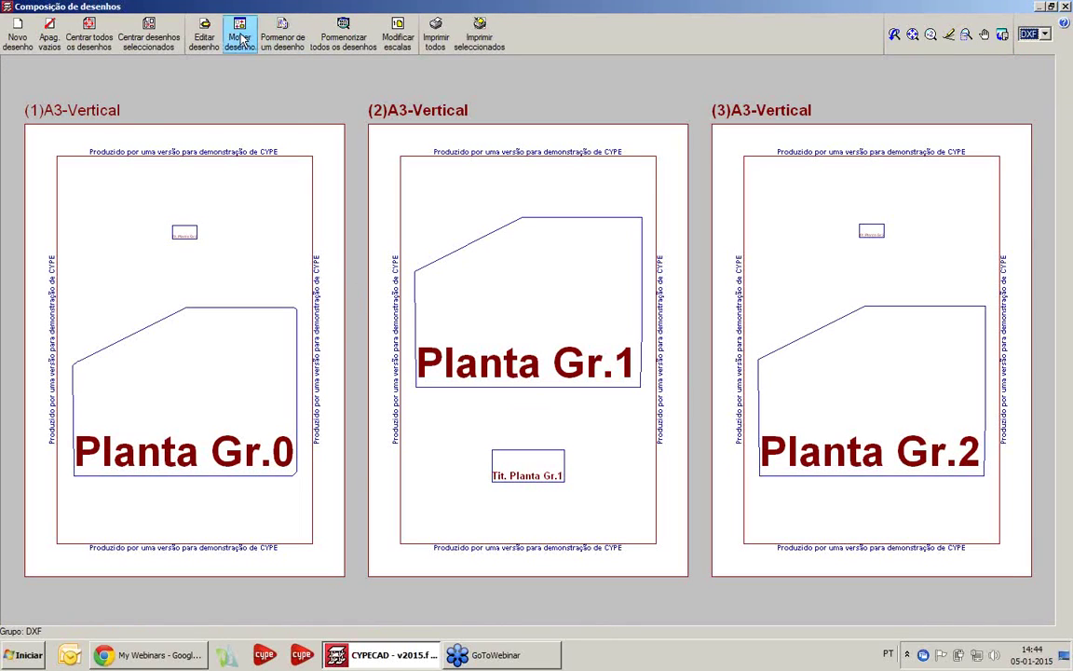
- Show Planta Gr.1 in detail, inspect its columns, beams and base reinforcement labels, and collapse it again
{"action": "left_click", "coordinate": [285, 45]}
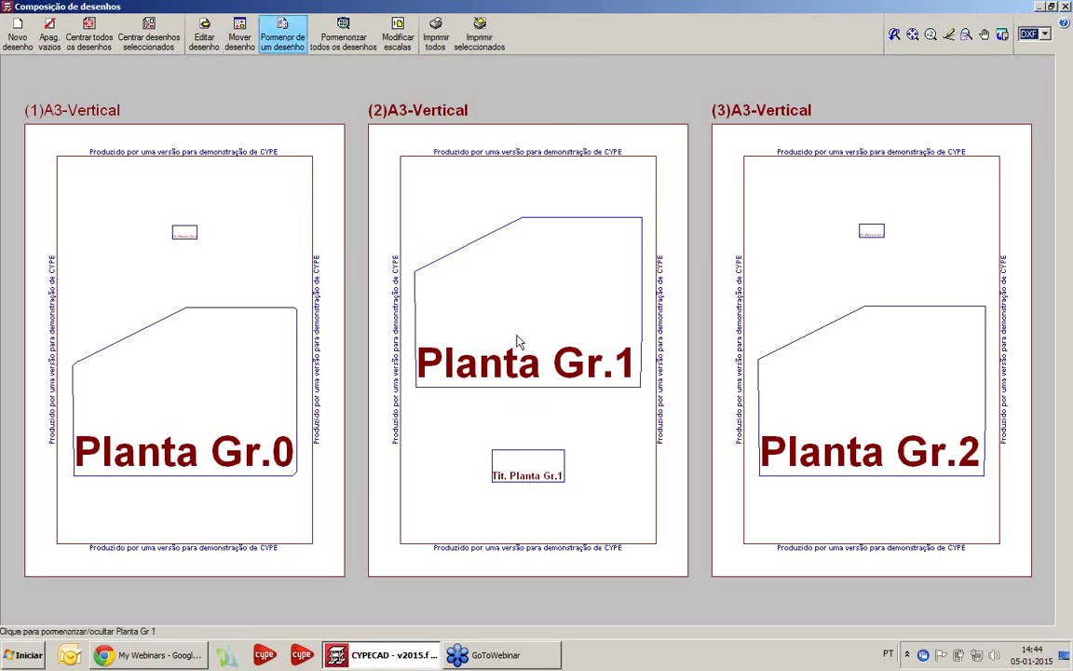
{"action": "left_click", "coordinate": [499, 280]}
{"action": "scroll", "coordinate": [537, 336], "scroll_direction": "up", "scroll_amount": 2}
{"action": "scroll", "coordinate": [537, 336], "scroll_direction": "up", "scroll_amount": 3}
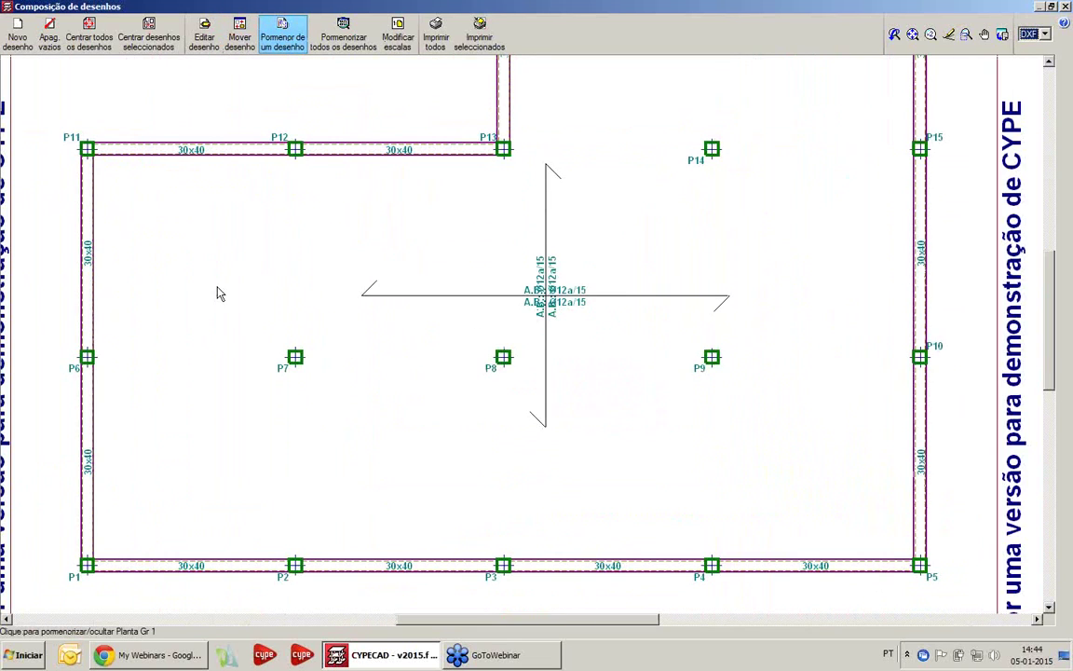
{"action": "scroll", "coordinate": [475, 326], "scroll_direction": "down", "scroll_amount": 2}
{"action": "middle_click_drag", "start_coordinate": [475, 326], "coordinate": [457, 387]}
{"action": "left_click", "coordinate": [532, 321]}
- Show Planta Gr.2 in detail, inspect its columns and beams, and collapse it again
{"action": "scroll", "coordinate": [532, 321], "scroll_direction": "down", "scroll_amount": 2}
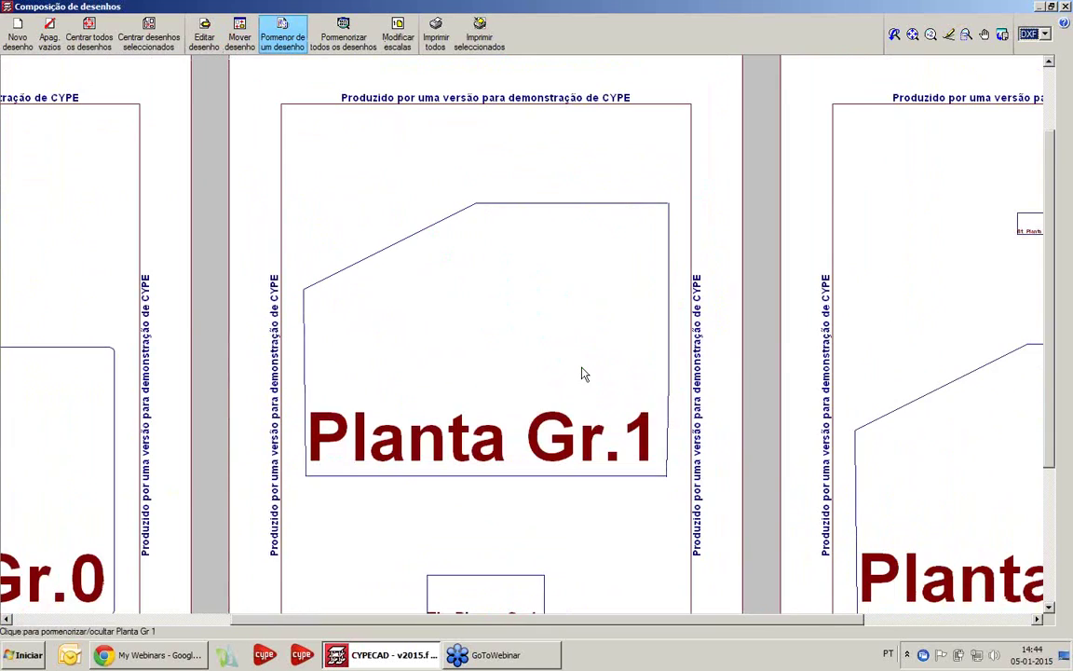
{"action": "middle_click_drag", "start_coordinate": [579, 372], "coordinate": [179, 276]}
{"action": "left_click", "coordinate": [620, 398]}
{"action": "scroll", "coordinate": [619, 397], "scroll_direction": "up", "scroll_amount": 2}
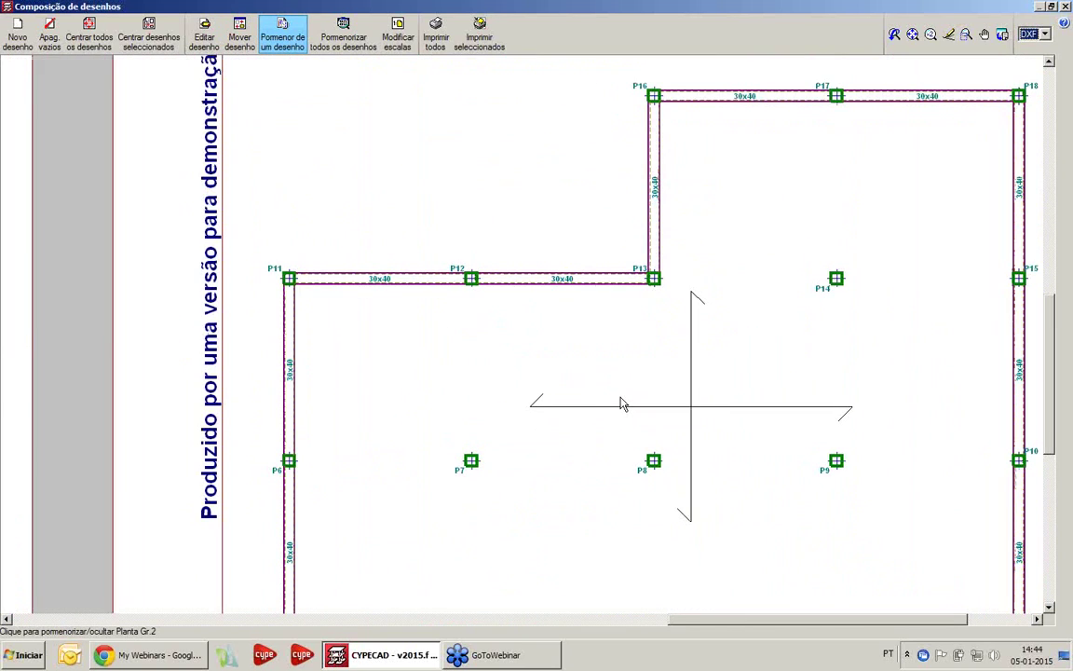
{"action": "scroll", "coordinate": [621, 402], "scroll_direction": "down", "scroll_amount": 3}
{"action": "scroll", "coordinate": [619, 398], "scroll_direction": "down", "scroll_amount": 2}
{"action": "left_click", "coordinate": [613, 395]}
{"action": "middle_click_drag", "start_coordinate": [538, 359], "coordinate": [608, 347]}
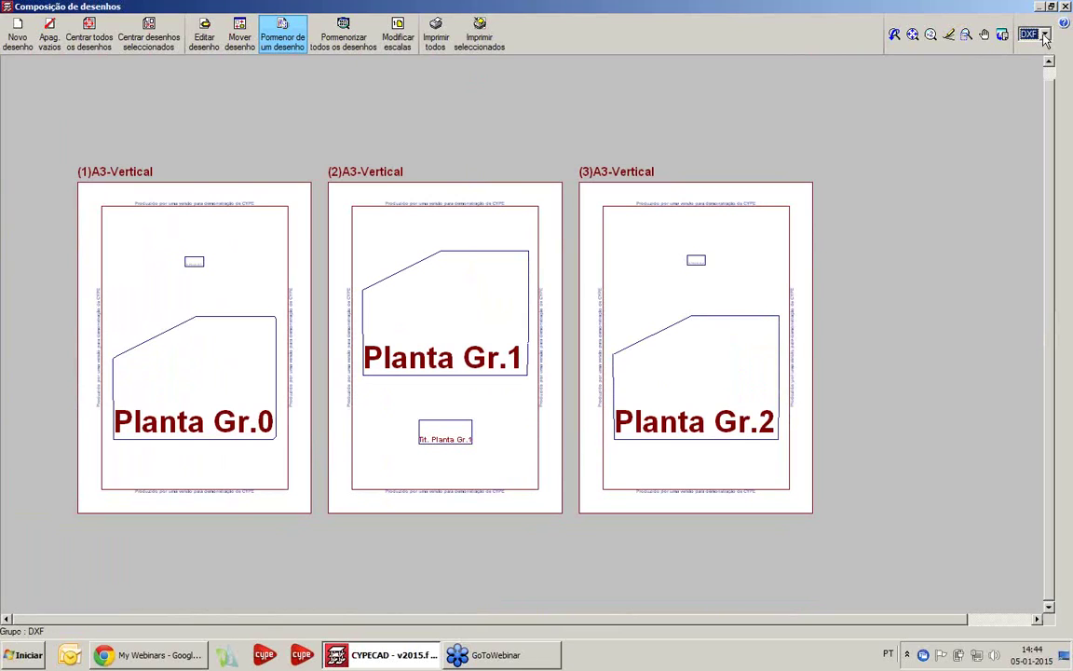
- Check the DXF export options for writing all drawings to a single file, cancel the export, and close the composition and drawing selection
{"action": "left_click", "coordinate": [435, 35]}
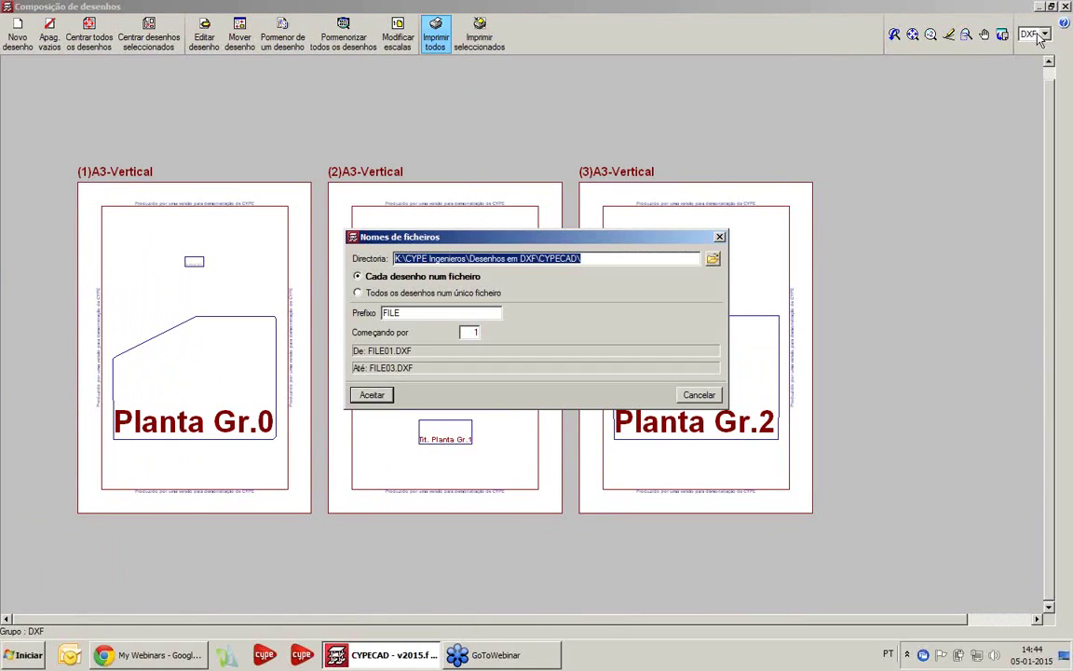
{"action": "left_click", "coordinate": [453, 295]}
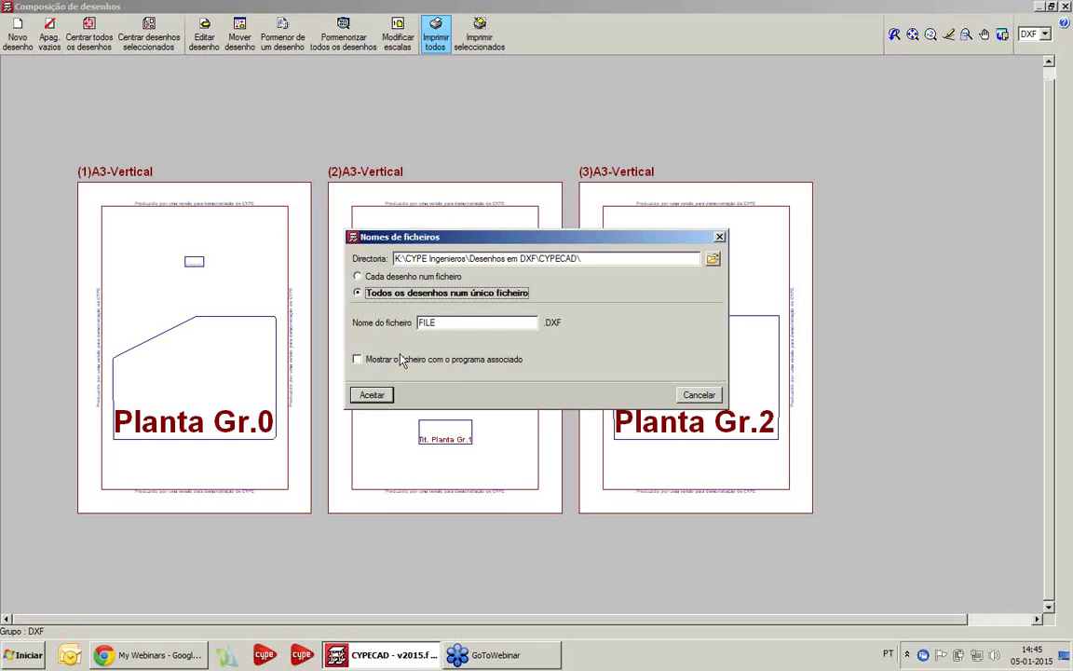
{"action": "left_click", "coordinate": [720, 238]}
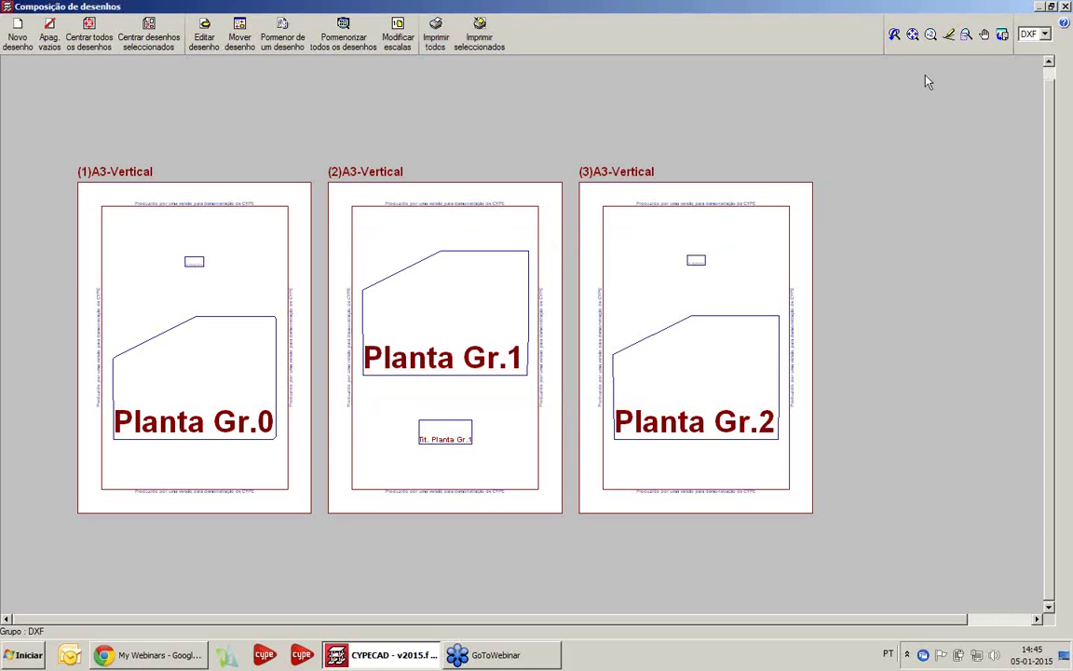
{"action": "left_click", "coordinate": [1064, 6]}
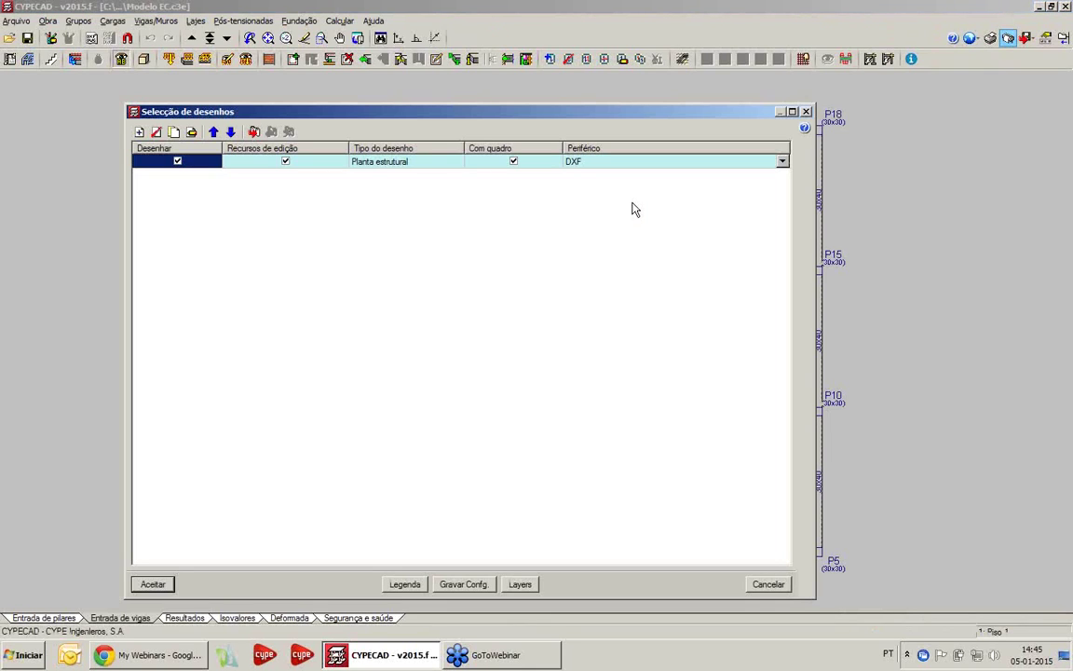
{"action": "left_click", "coordinate": [804, 112]}
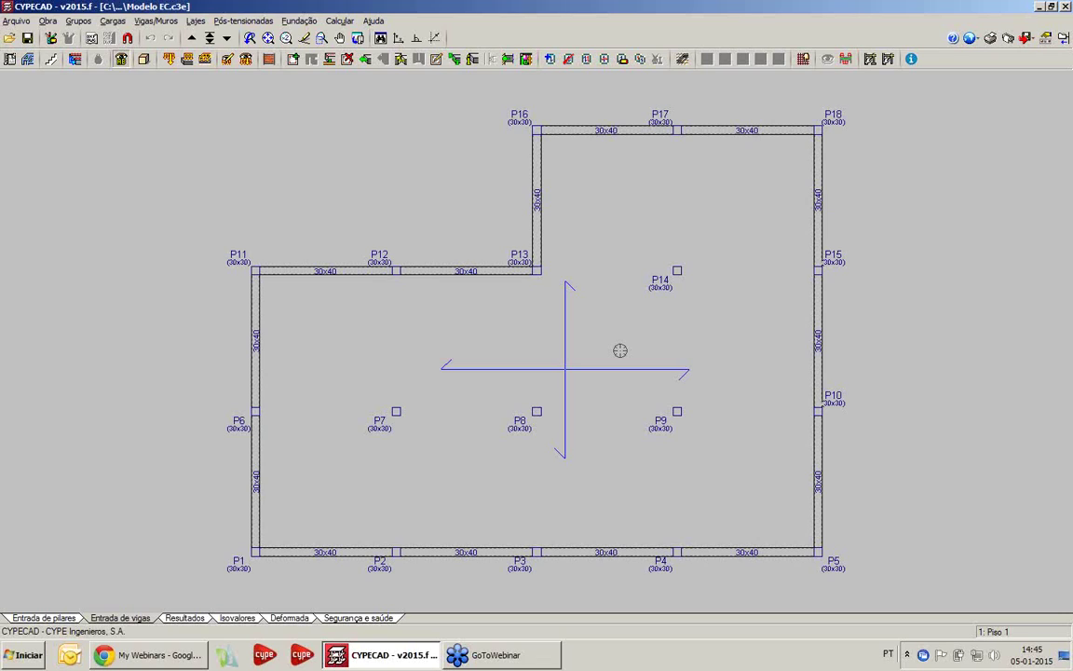
- Reopen the drawing selection and show the layer definitions for the structural plan's columns
{"action": "left_click", "coordinate": [1008, 37]}
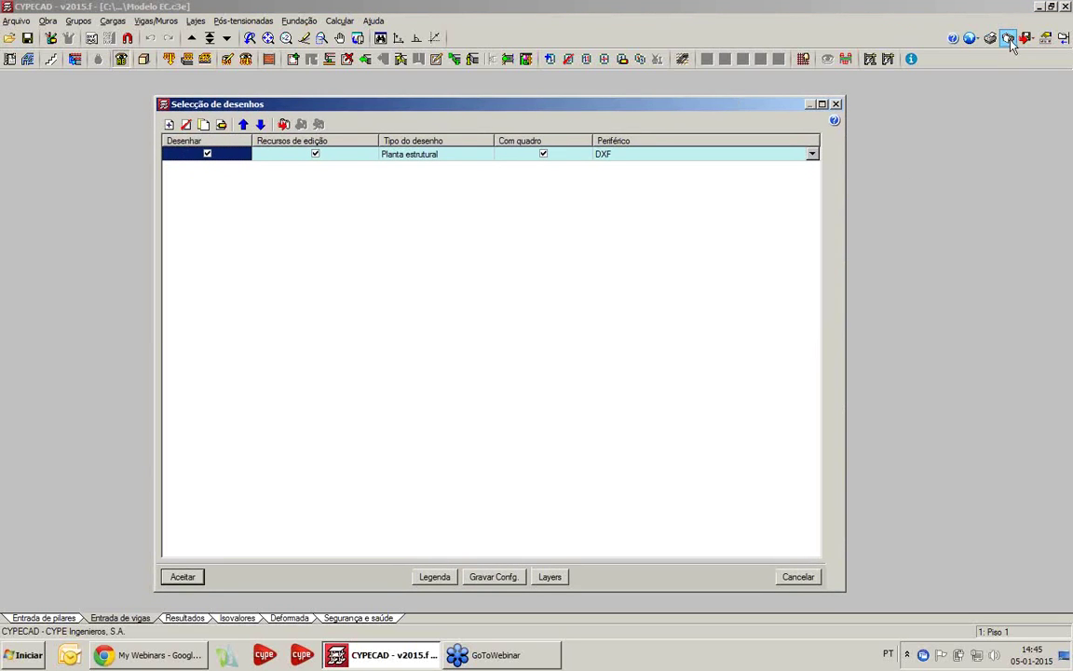
{"action": "left_click", "coordinate": [550, 577]}
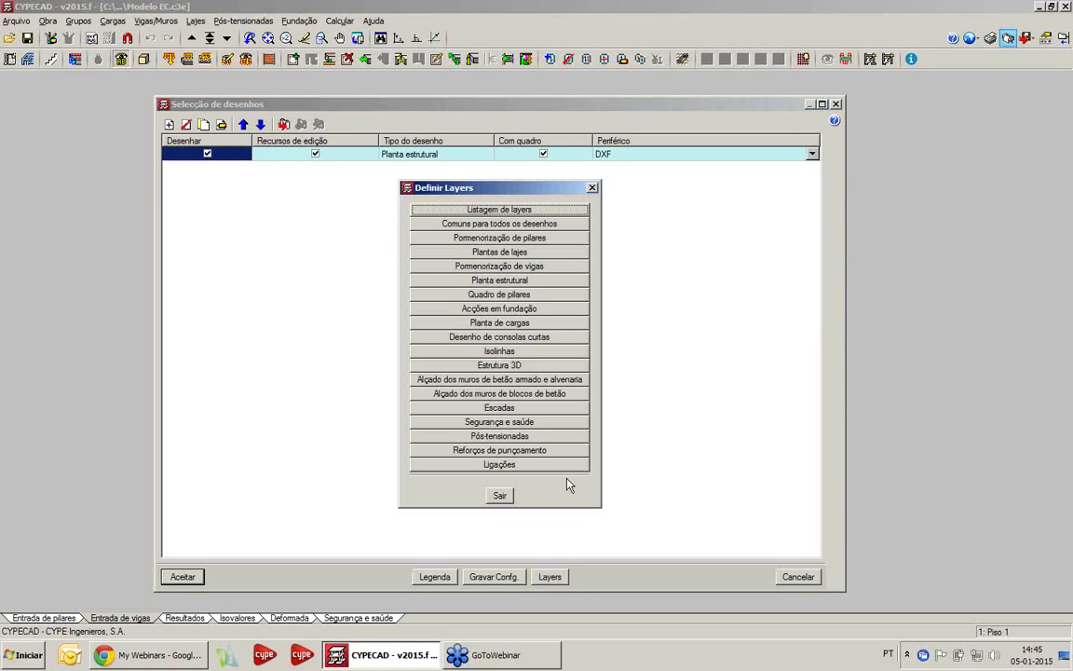
{"action": "left_click_drag", "start_coordinate": [517, 187], "coordinate": [474, 187]}
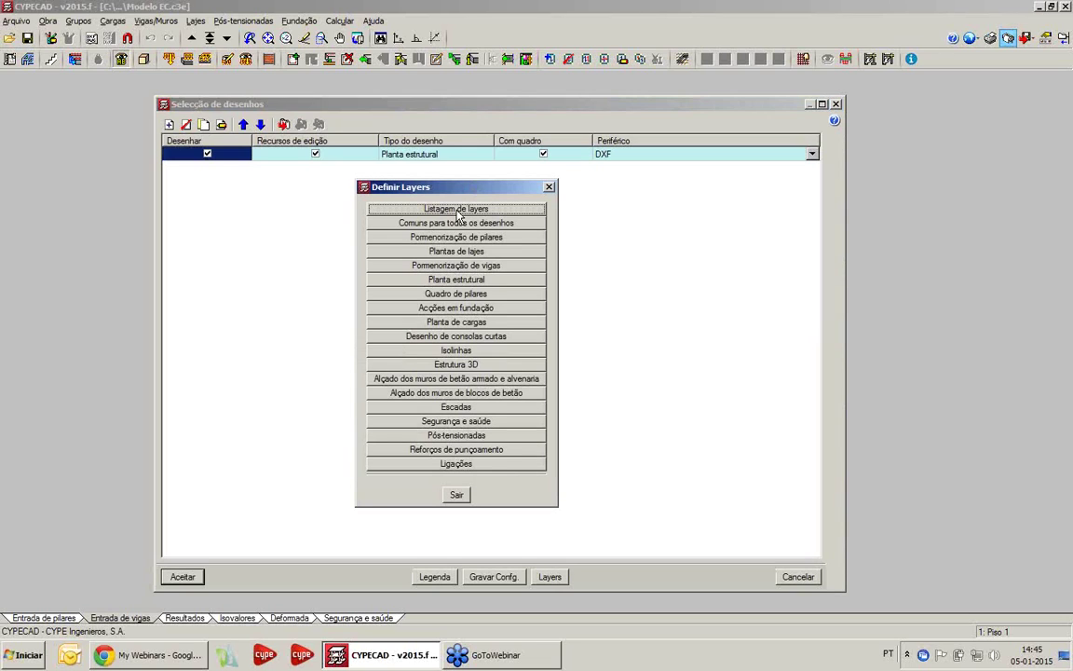
{"action": "left_click", "coordinate": [452, 280]}
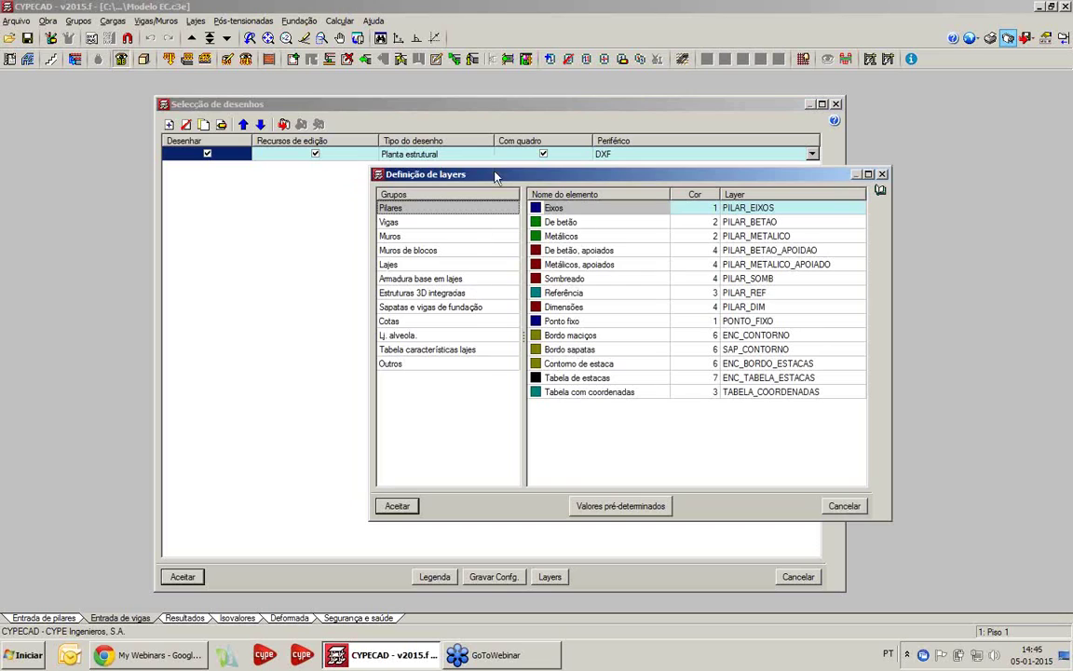
{"action": "left_click_drag", "start_coordinate": [495, 177], "coordinate": [376, 177]}
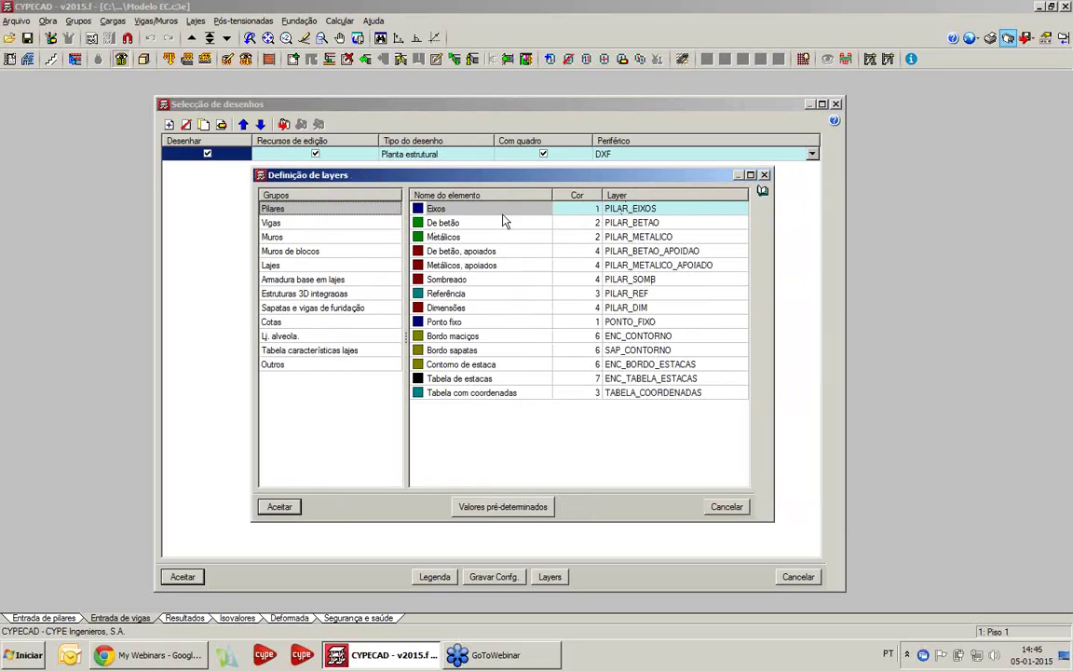
- Try colour 10 for the column axes layer, set it back to 1, and close the layer definitions
{"action": "left_click", "coordinate": [572, 210]}
{"action": "type", "text": "10"}
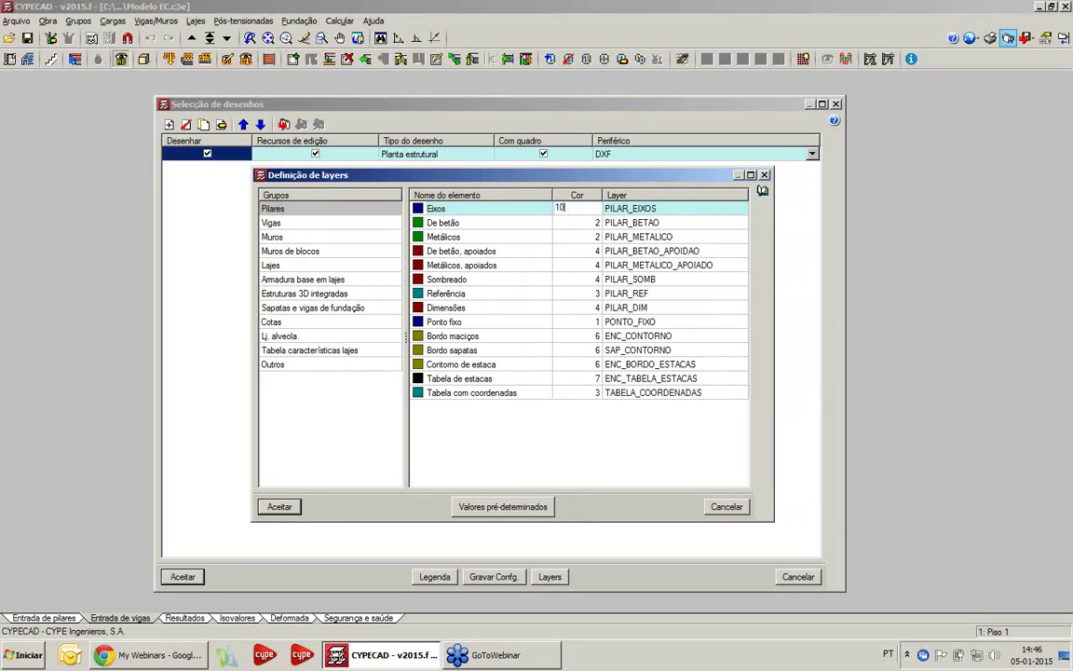
{"action": "key", "text": "Return"}
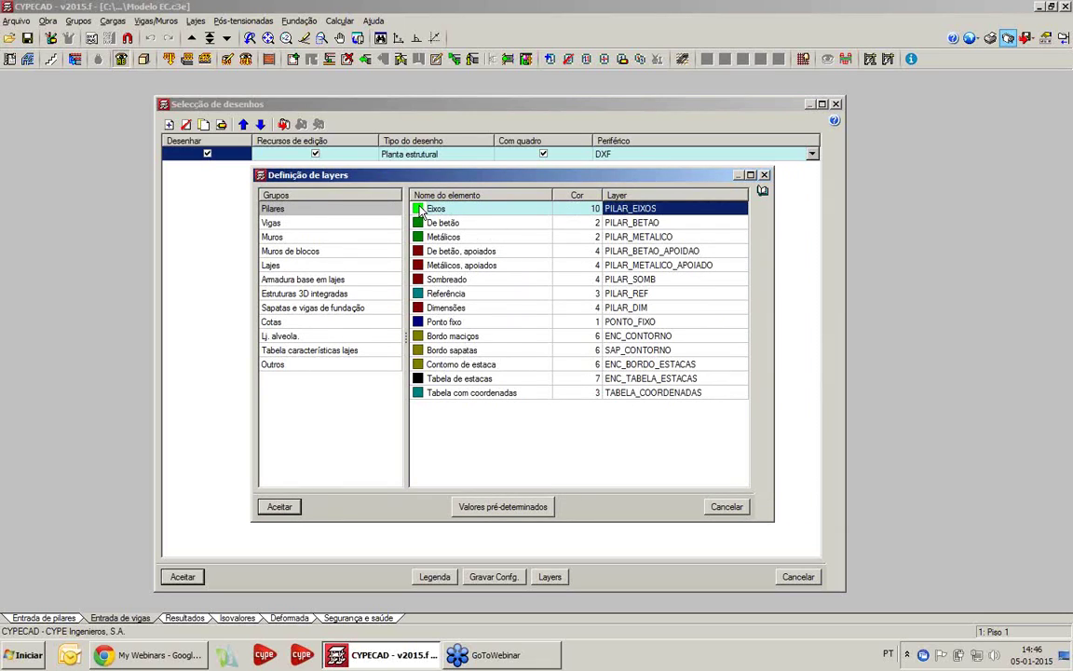
{"action": "left_click", "coordinate": [587, 211]}
{"action": "type", "text": "1"}
{"action": "key", "text": "Return"}
{"action": "left_click", "coordinate": [764, 175]}
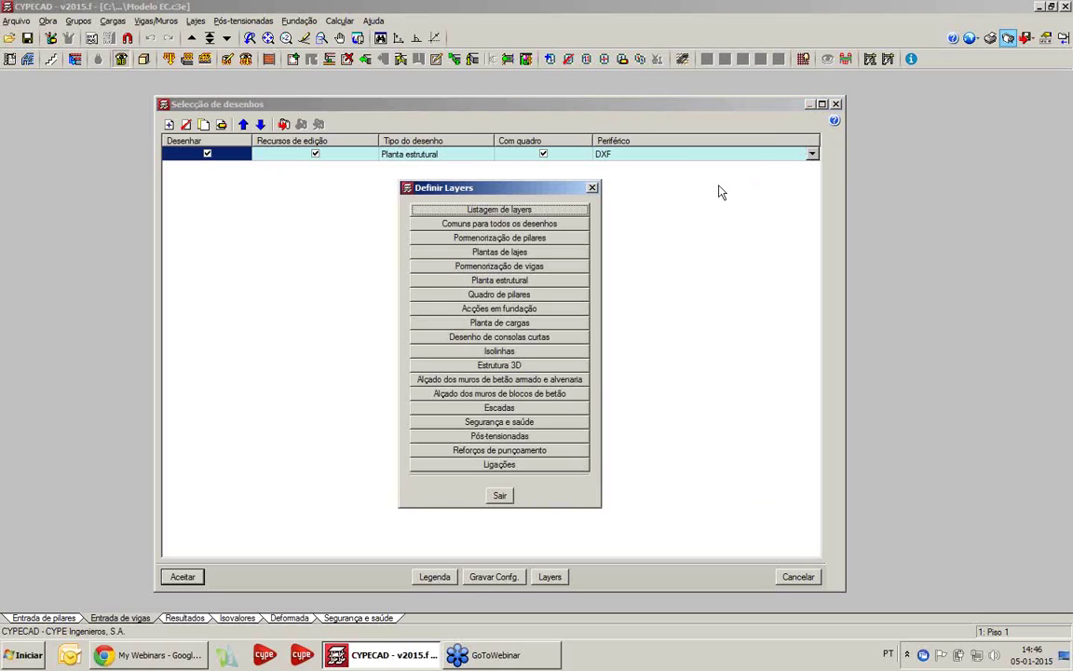
{"action": "left_click", "coordinate": [592, 189]}
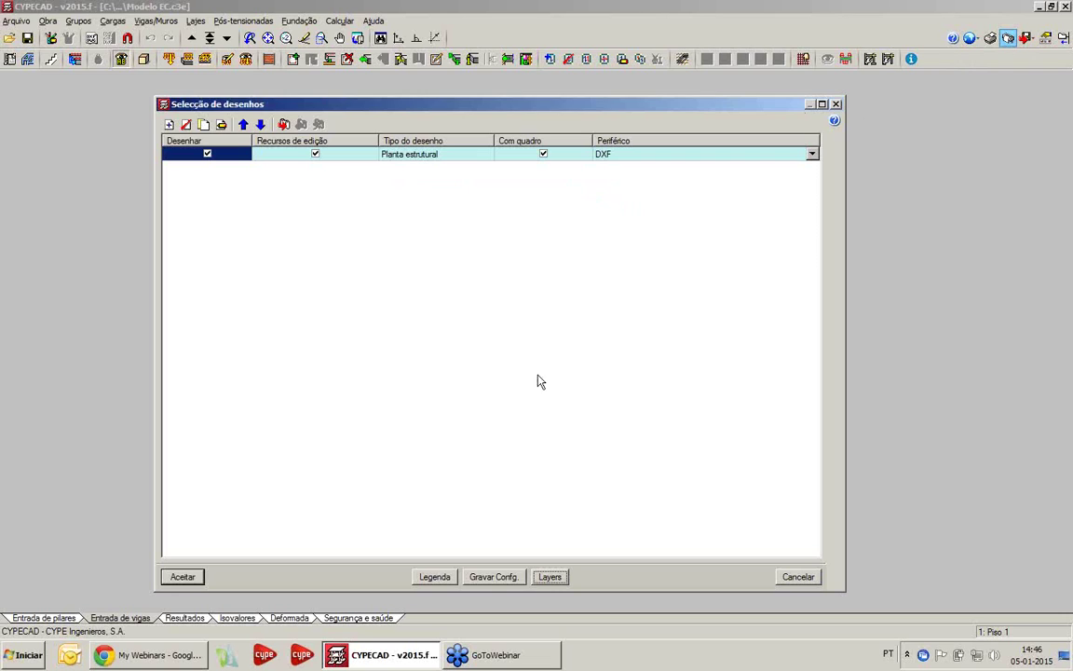
- Examine the beam detailing layers for references, sections, reinforcement, dimensions and plan view, and close the drawing selection
{"action": "left_click", "coordinate": [547, 578]}
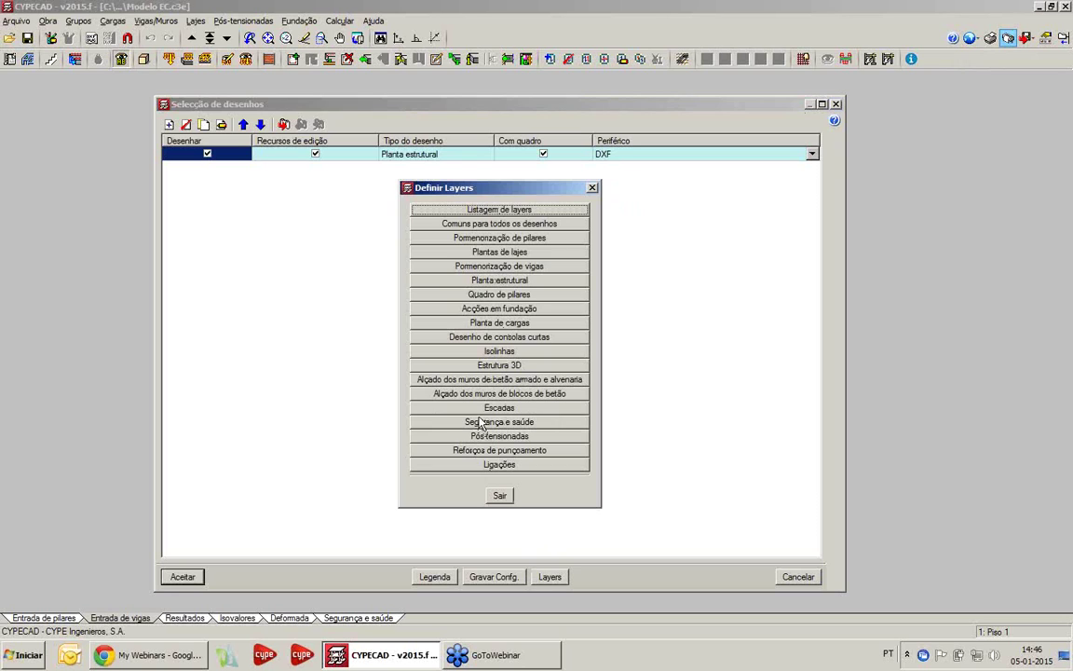
{"action": "left_click", "coordinate": [512, 266]}
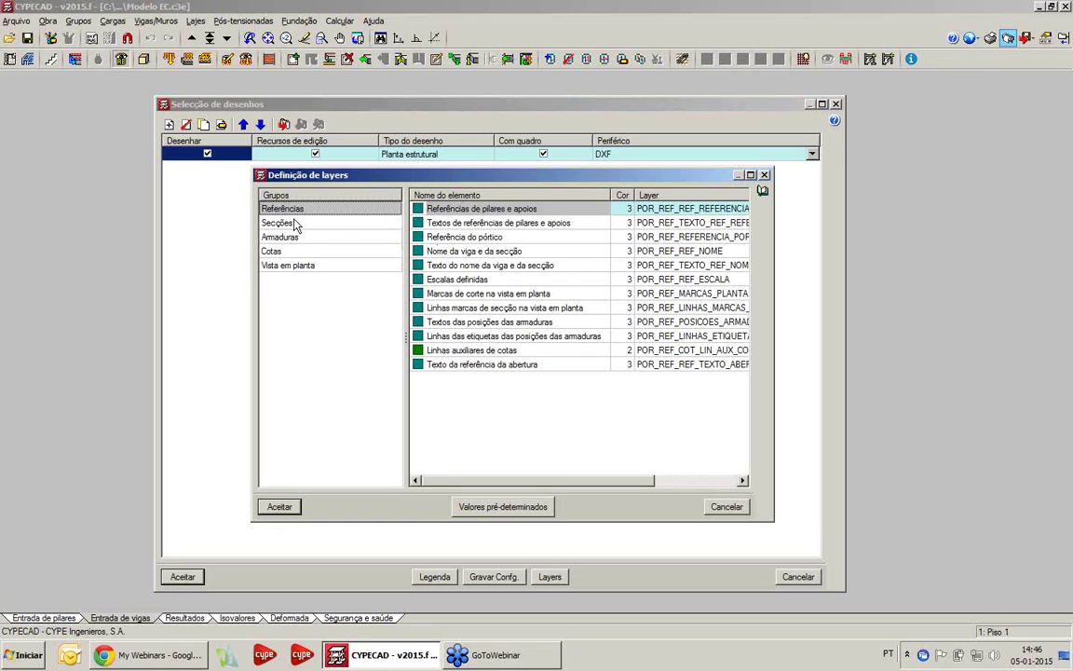
{"action": "left_click", "coordinate": [291, 224]}
{"action": "left_click", "coordinate": [295, 238]}
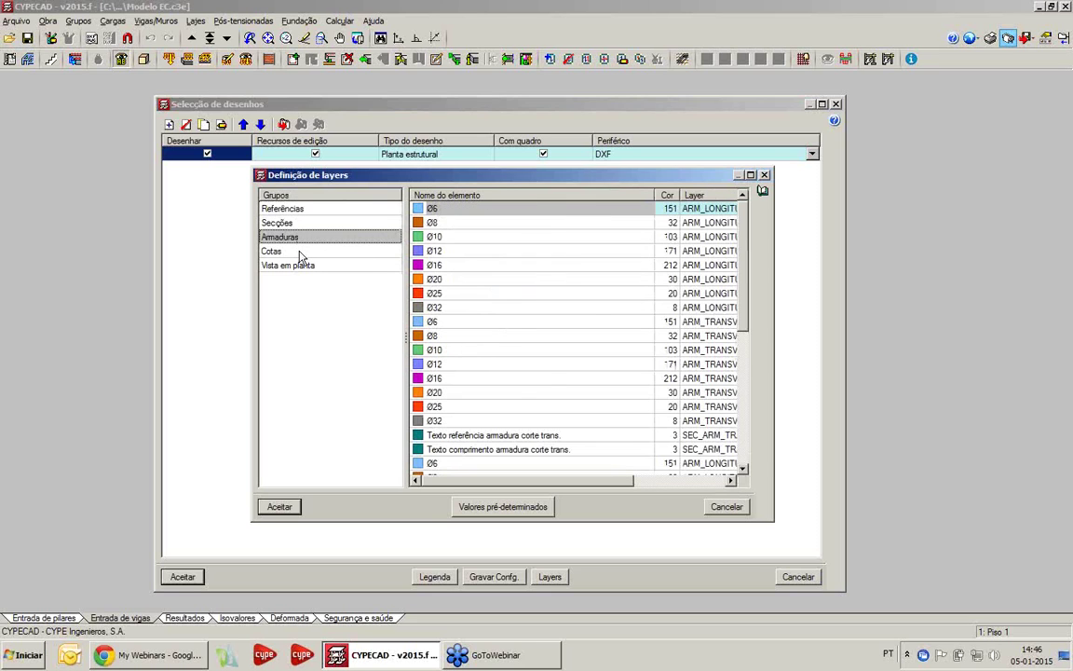
{"action": "left_click", "coordinate": [300, 252]}
{"action": "left_click", "coordinate": [309, 268]}
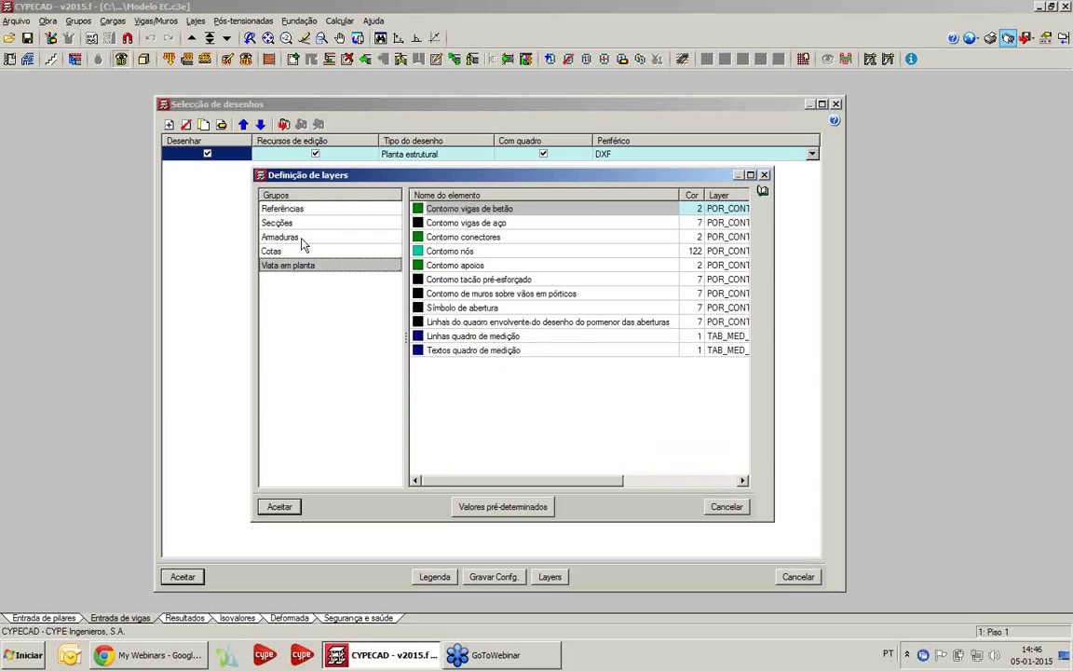
{"action": "left_click", "coordinate": [300, 238]}
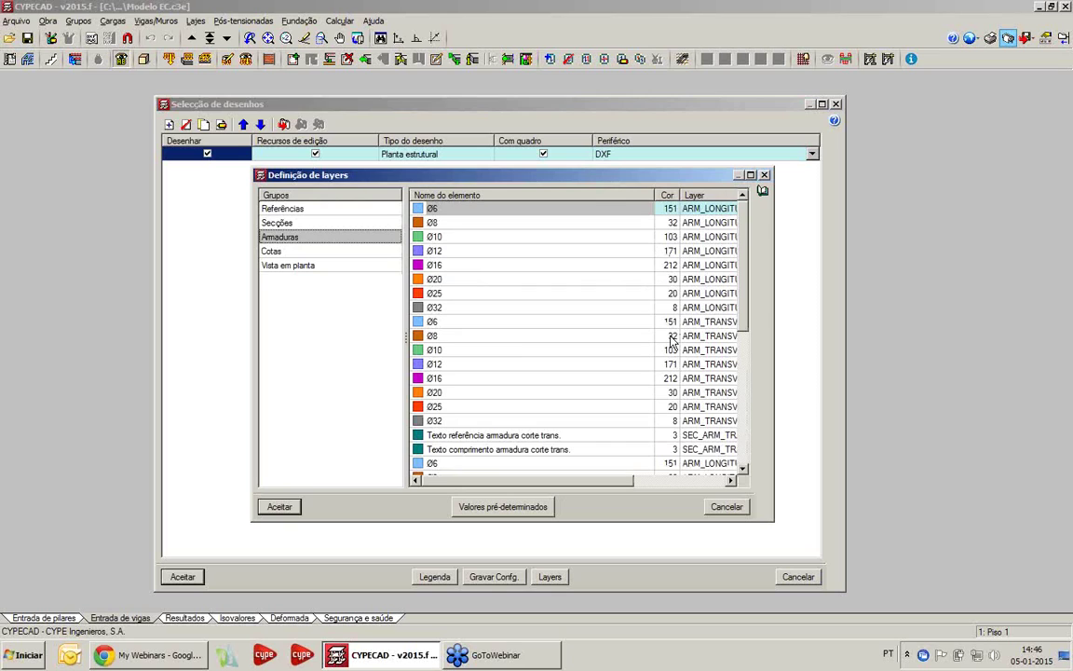
{"action": "left_click_drag", "start_coordinate": [771, 521], "coordinate": [877, 560]}
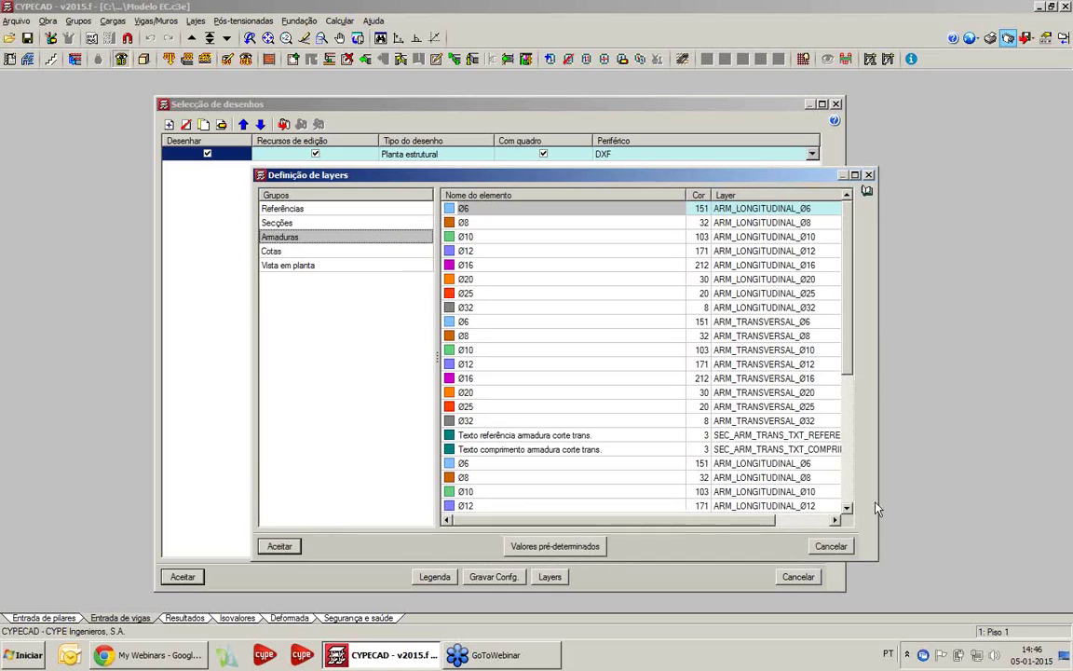
{"action": "left_click", "coordinate": [868, 176]}
{"action": "left_click", "coordinate": [595, 188]}
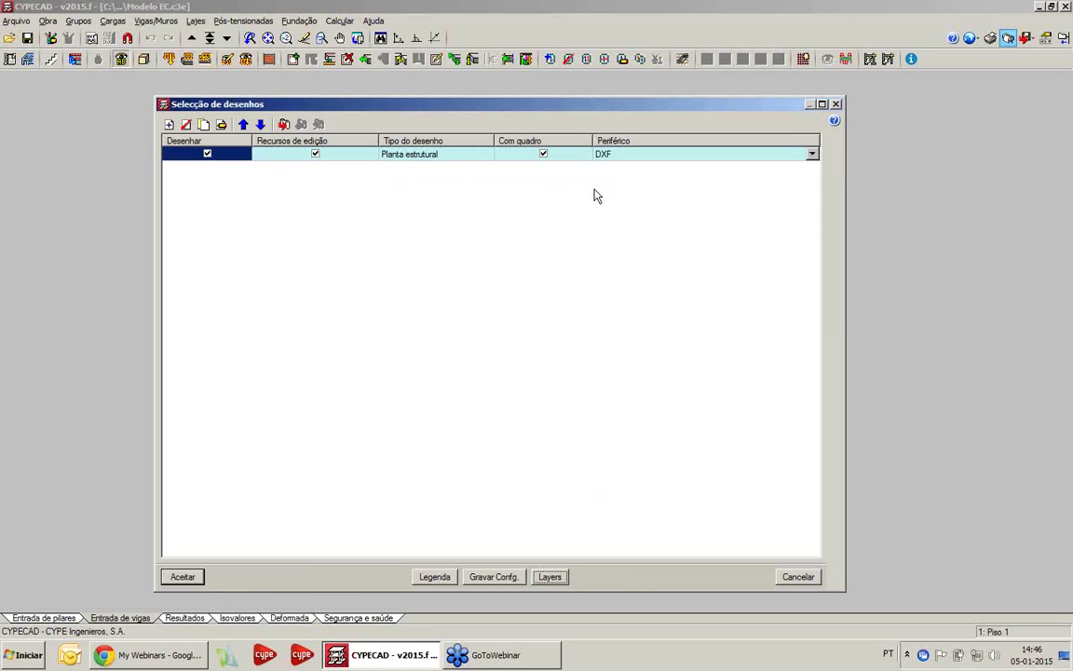
{"action": "left_click", "coordinate": [836, 103]}
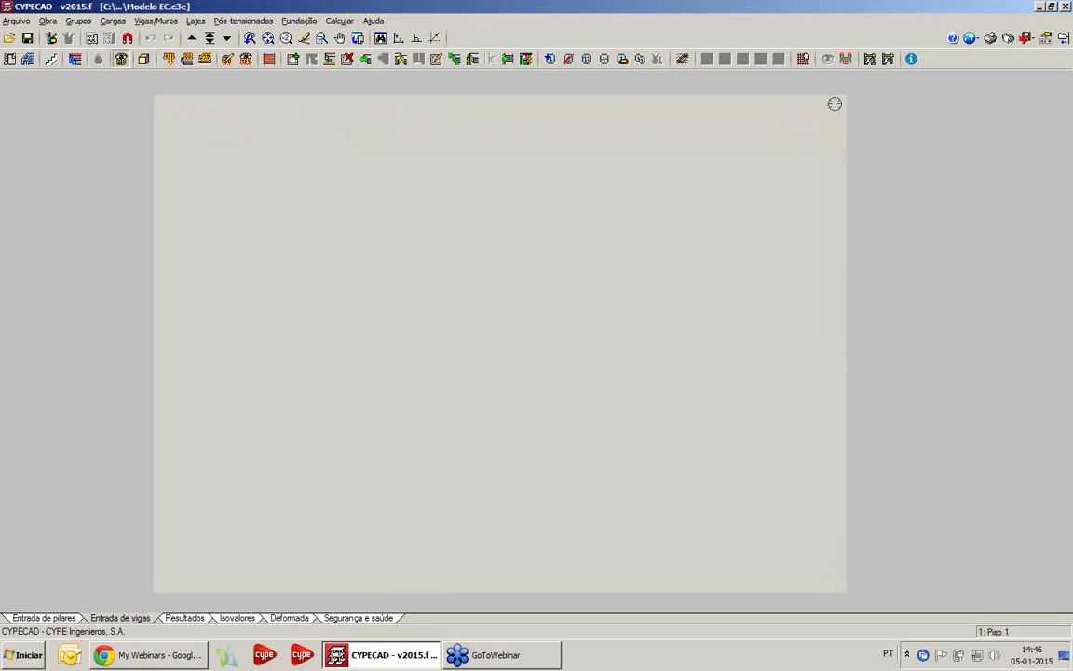
- Open the general drawing configuration and look through the DIN A sheet sizes
{"action": "left_click", "coordinate": [970, 39]}
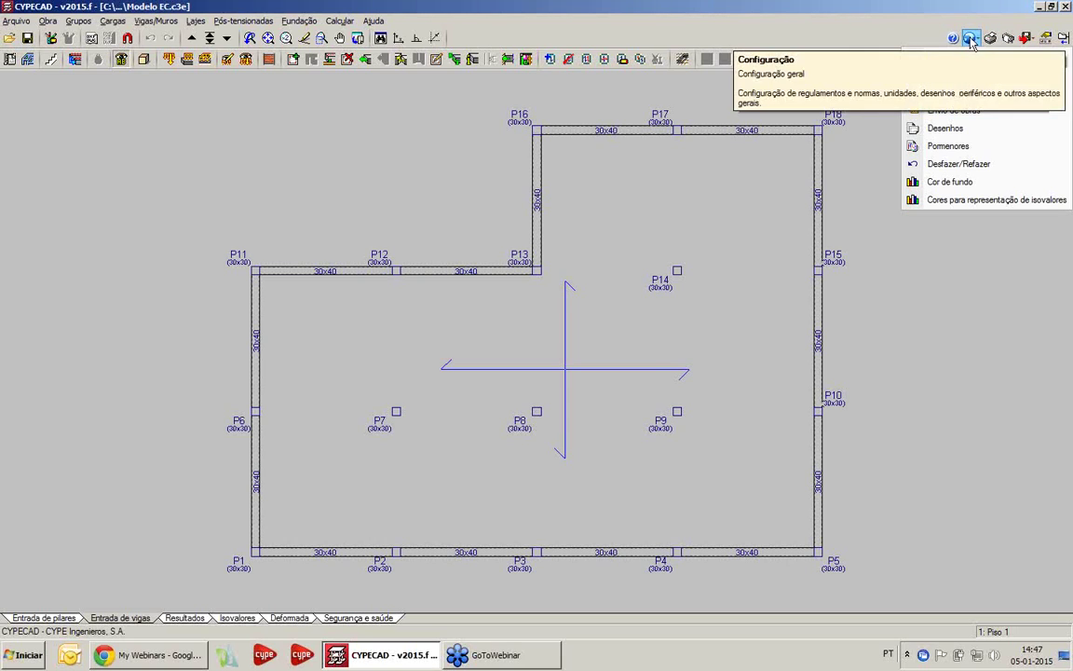
{"action": "left_click", "coordinate": [943, 129]}
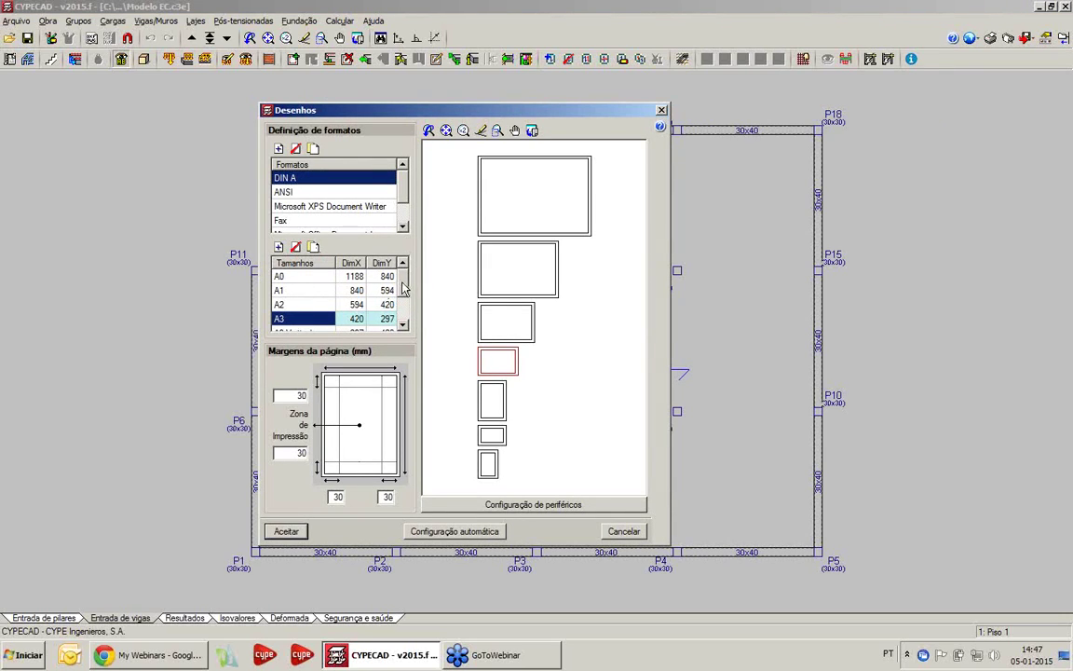
{"action": "scroll", "coordinate": [389, 295], "scroll_direction": "down", "scroll_amount": 3}
{"action": "scroll", "coordinate": [400, 293], "scroll_direction": "up", "scroll_amount": 3}
{"action": "scroll", "coordinate": [400, 310], "scroll_direction": "down", "scroll_amount": 1}
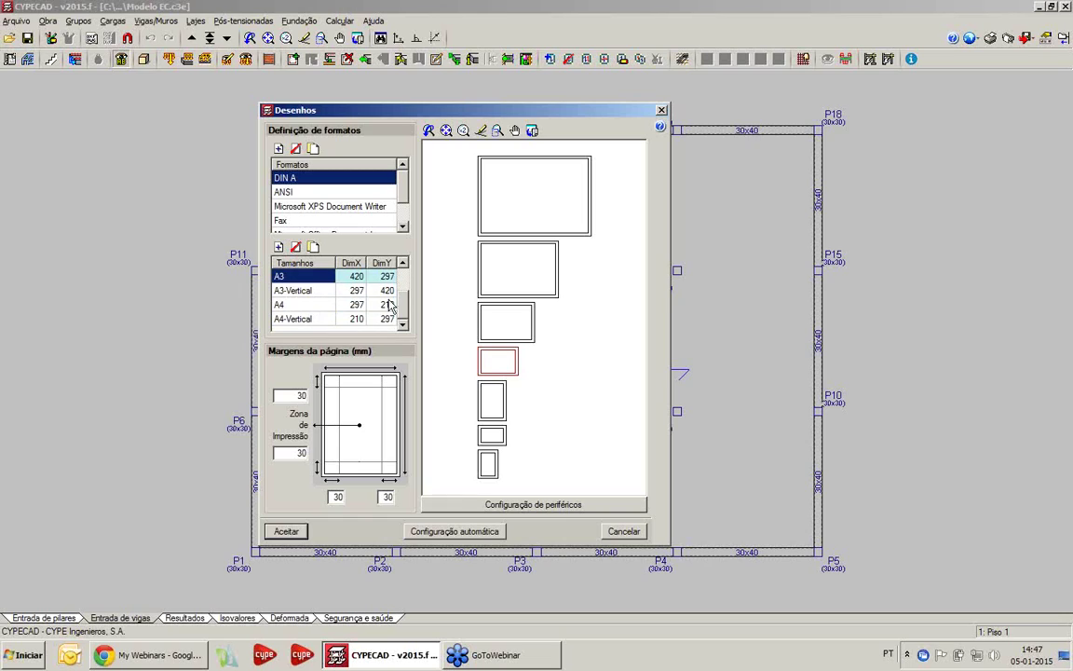
{"action": "scroll", "coordinate": [398, 280], "scroll_direction": "up", "scroll_amount": 1}
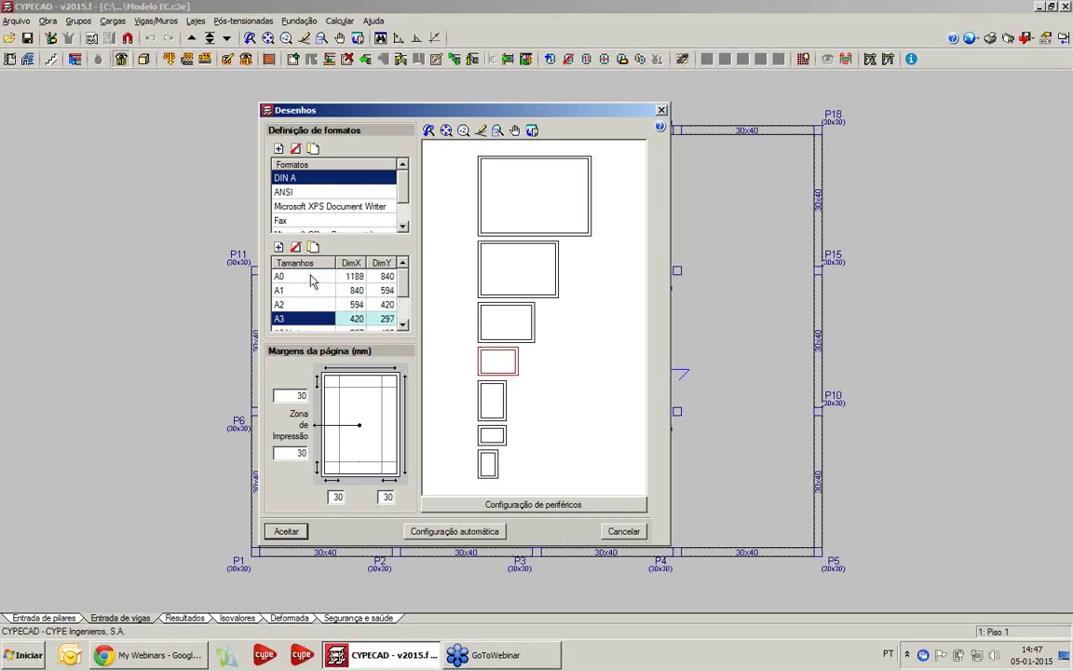
- Preview the A0, A1, A2 and A3 sheets of the DIN A format
{"action": "left_click", "coordinate": [303, 305]}
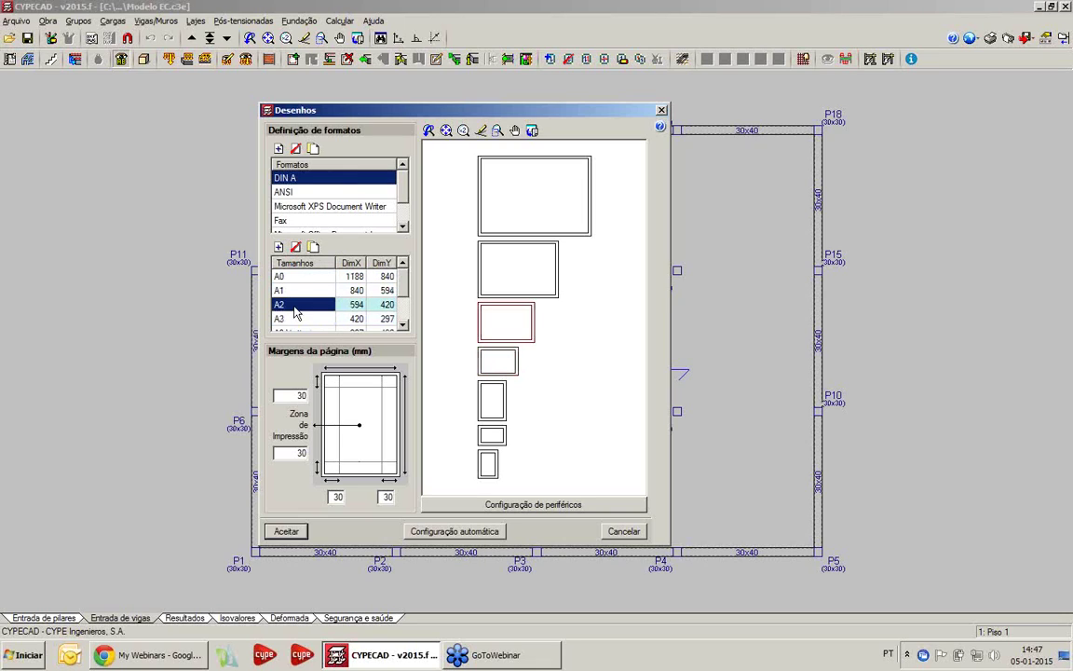
{"action": "left_click", "coordinate": [302, 292]}
{"action": "left_click", "coordinate": [300, 276]}
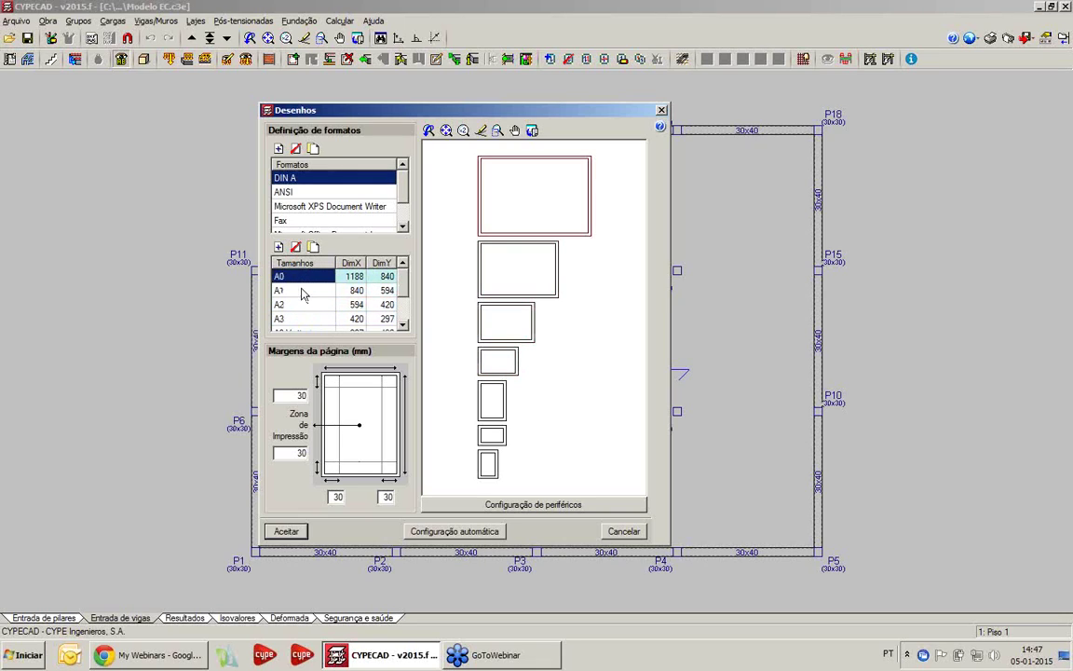
{"action": "left_click", "coordinate": [302, 291]}
{"action": "left_click", "coordinate": [308, 304]}
{"action": "left_click", "coordinate": [309, 318]}
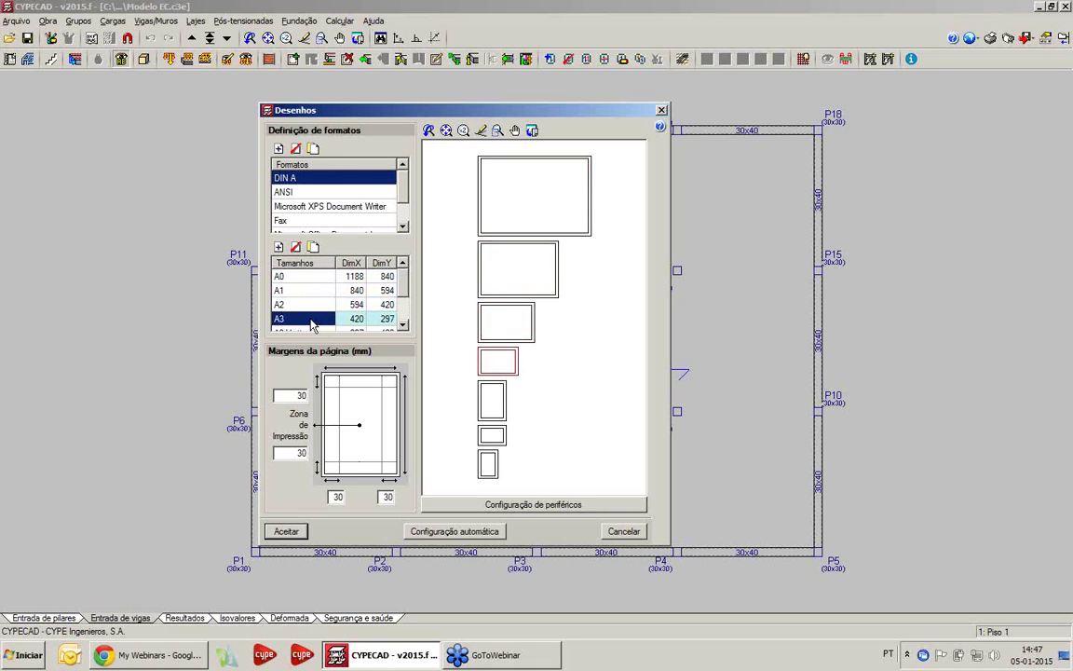
{"action": "left_click", "coordinate": [315, 331]}
{"action": "left_click", "coordinate": [304, 290]}
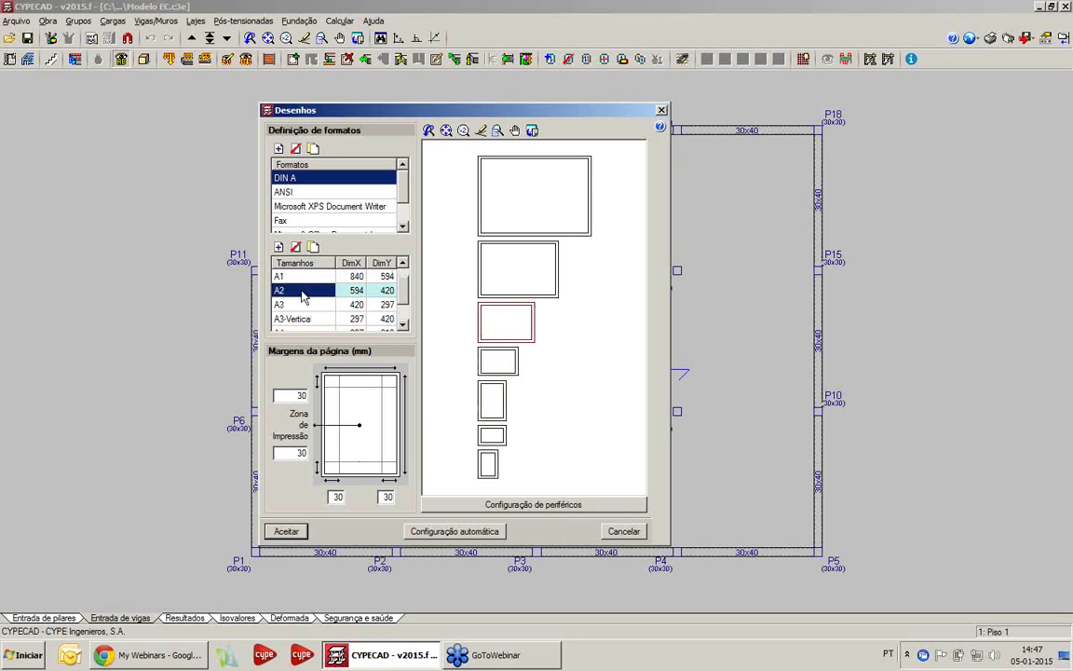
{"action": "left_click", "coordinate": [303, 305]}
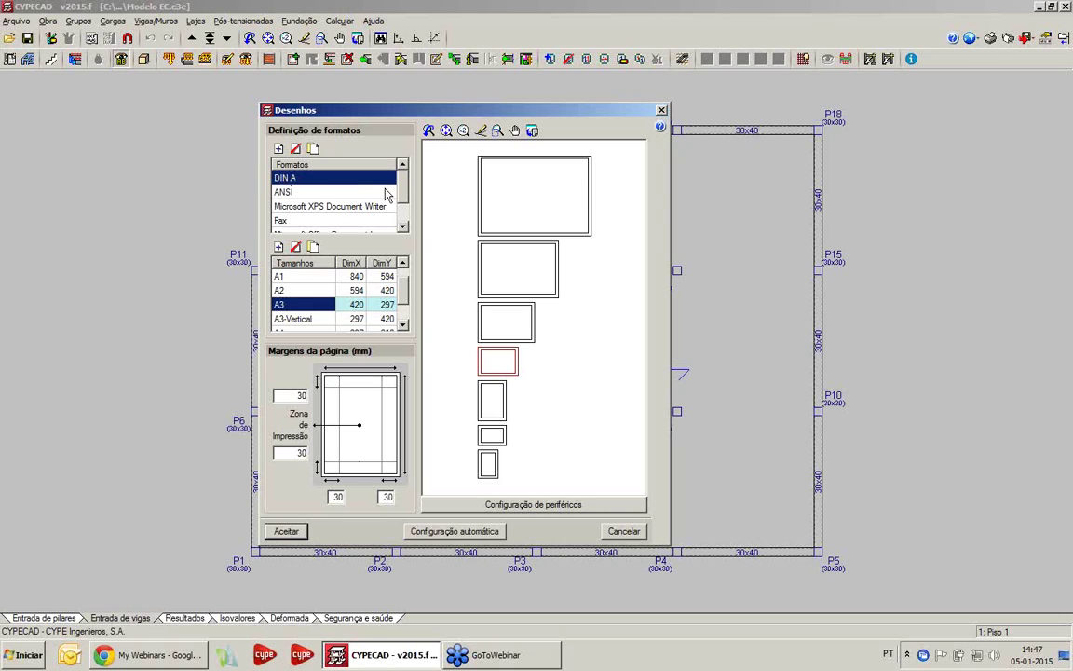
- Name a copy of the DIN A format Pessoal and delete its A0 sheet size
{"action": "scroll", "coordinate": [371, 179], "scroll_direction": "down", "scroll_amount": 1}
{"action": "scroll", "coordinate": [365, 166], "scroll_direction": "up", "scroll_amount": 1}
{"action": "scroll", "coordinate": [371, 204], "scroll_direction": "down", "scroll_amount": 1}
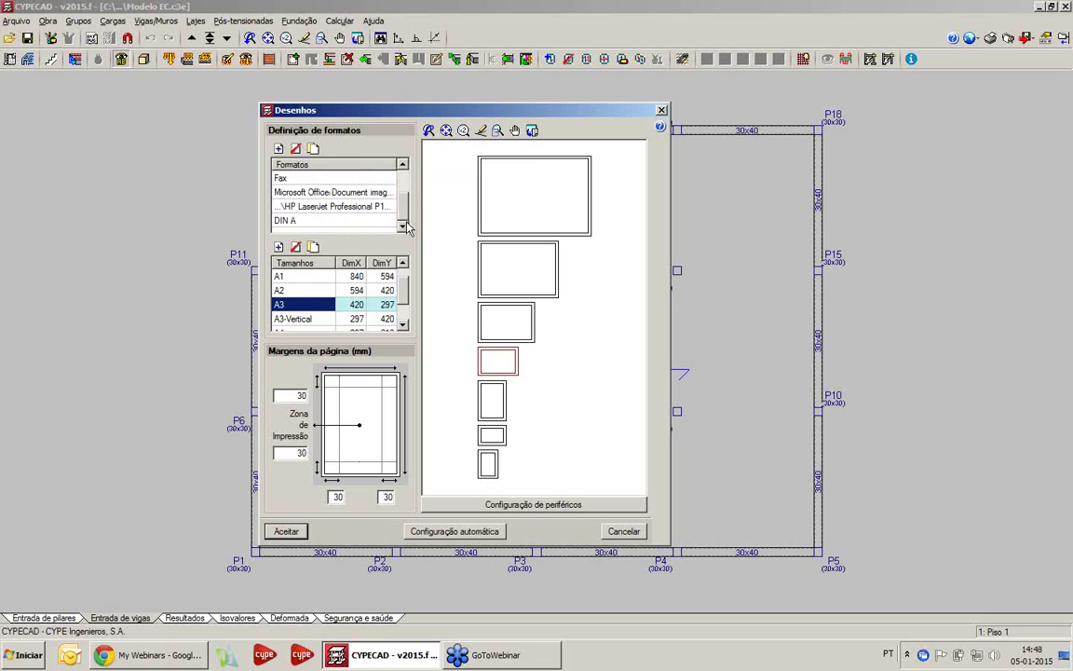
{"action": "left_click", "coordinate": [327, 222]}
{"action": "left_click", "coordinate": [326, 222]}
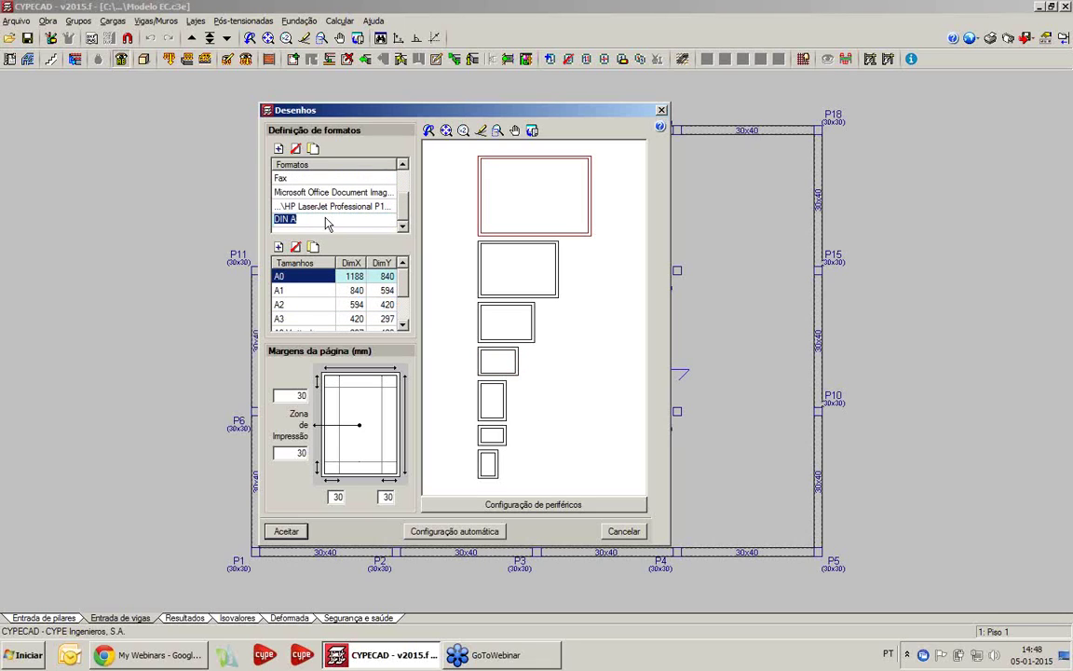
{"action": "type", "text": "Pl"}
{"action": "left_click", "coordinate": [323, 224]}
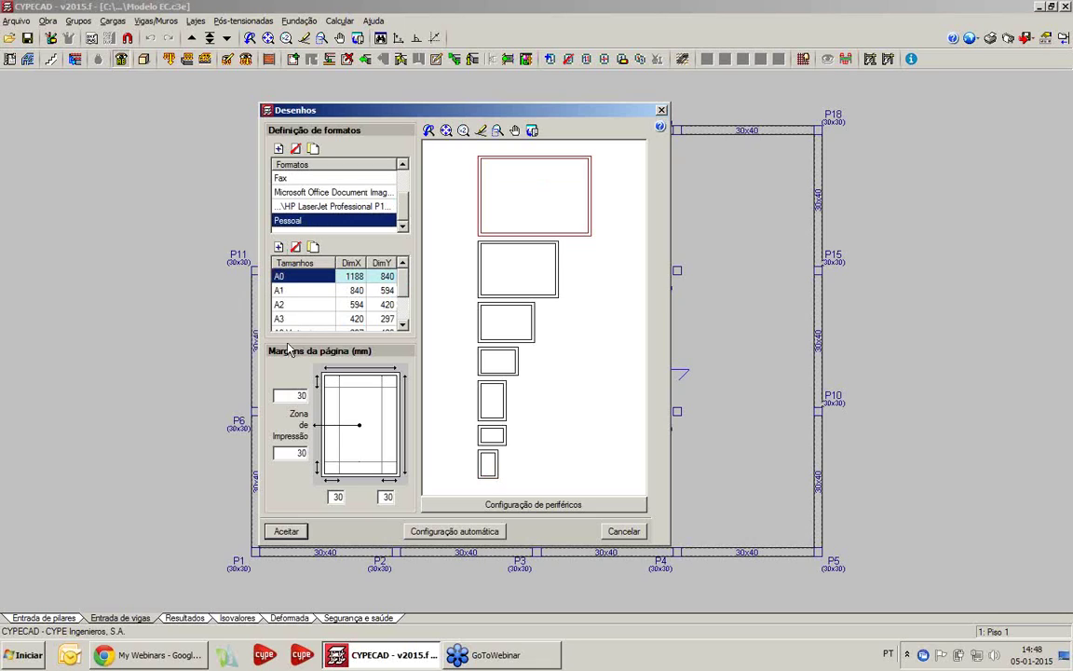
{"action": "left_click", "coordinate": [295, 249]}
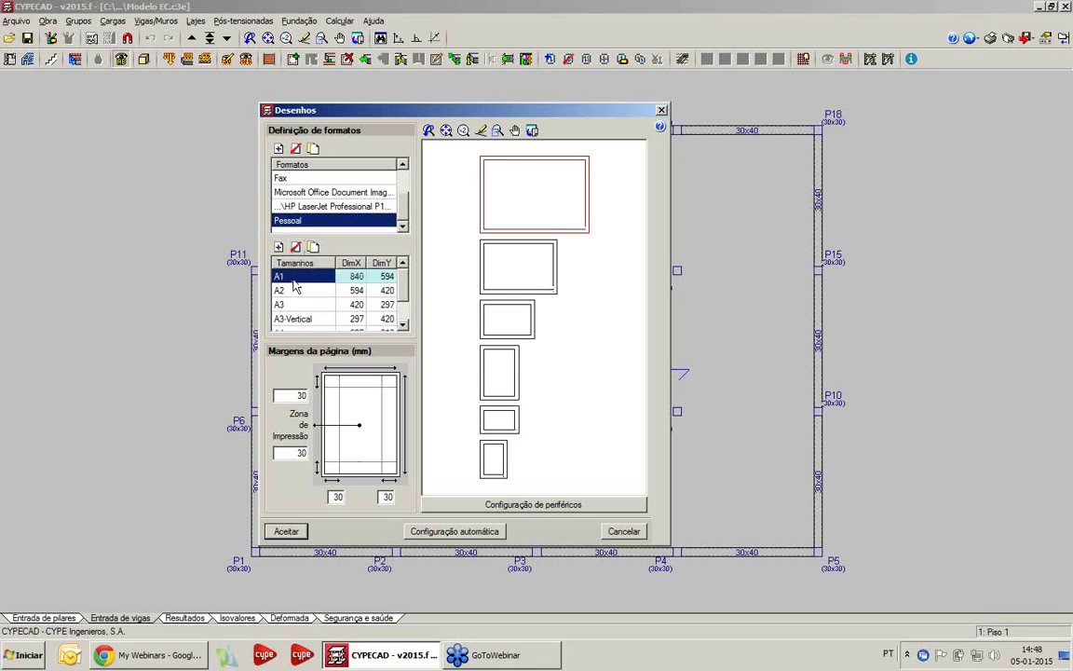
- Delete the A3, A3-Vertical, A4 and A4-Vertical sheet sizes from the Pessoal format
{"action": "left_click", "coordinate": [289, 305]}
{"action": "left_click", "coordinate": [296, 248]}
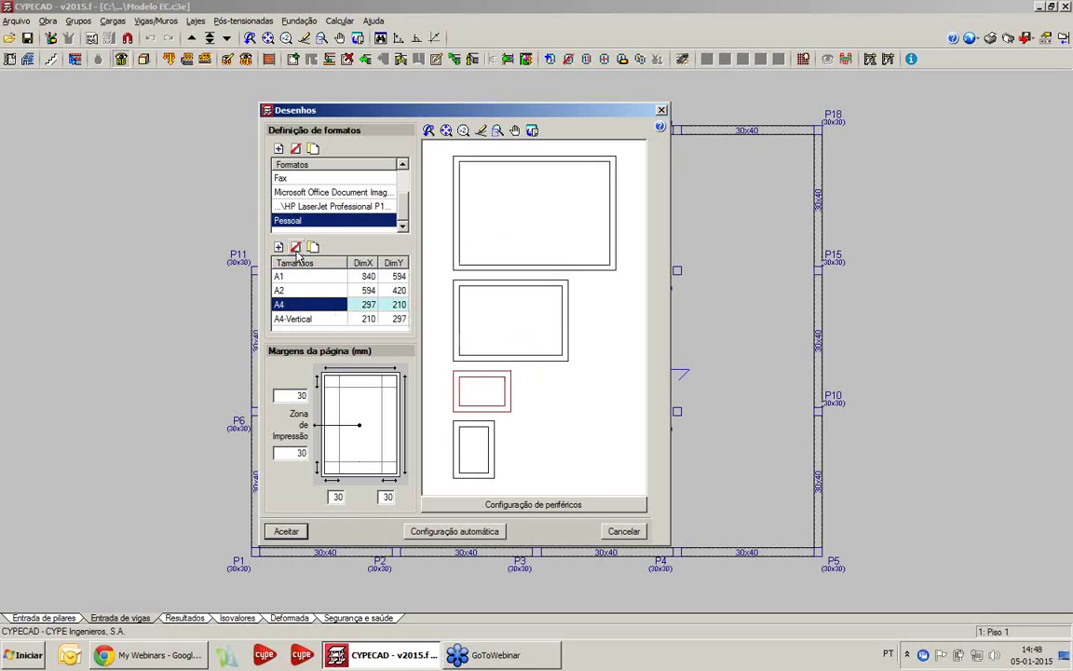
{"action": "left_click", "coordinate": [296, 248]}
{"action": "left_click", "coordinate": [295, 247]}
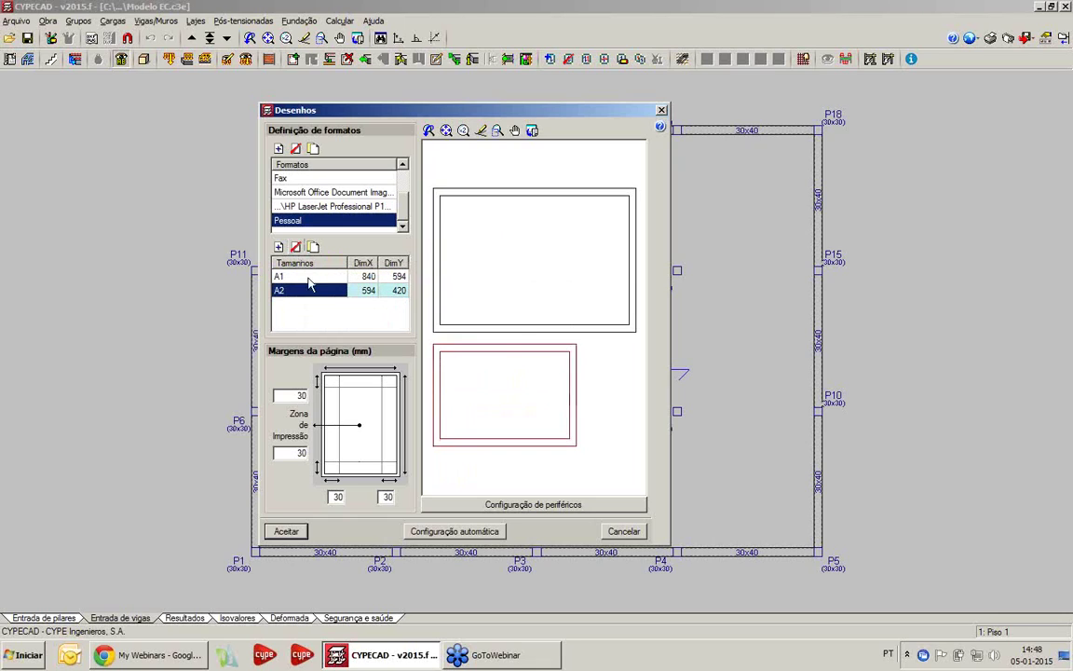
- Examine the editable names and dimensions of the A1 and A2 sheet sizes and the page margin values
{"action": "left_click", "coordinate": [306, 279]}
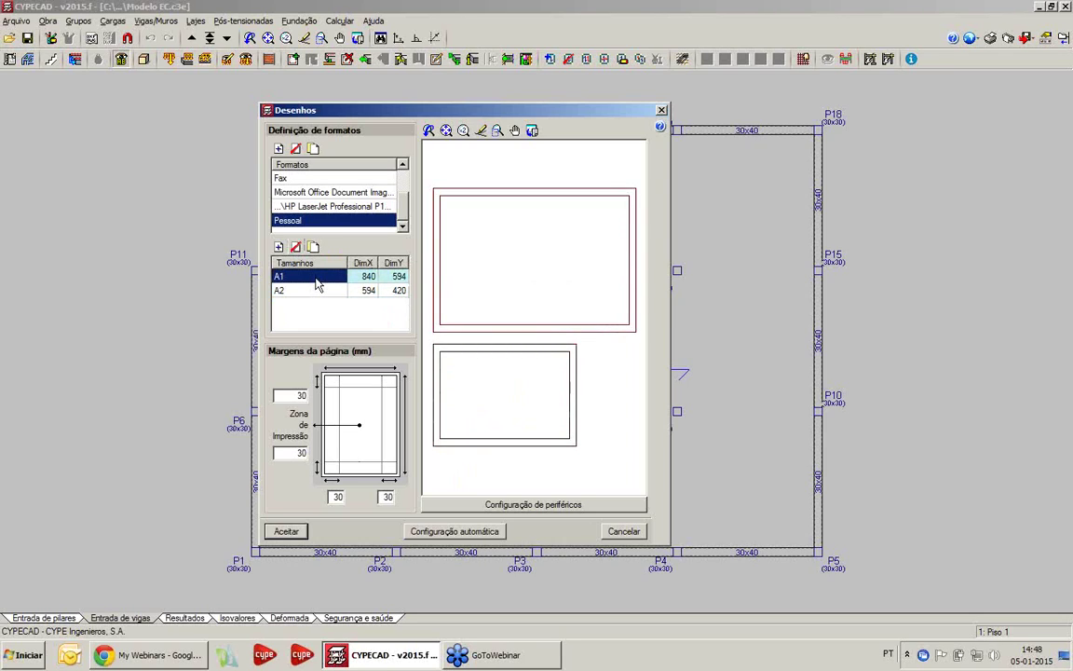
{"action": "left_click", "coordinate": [312, 280]}
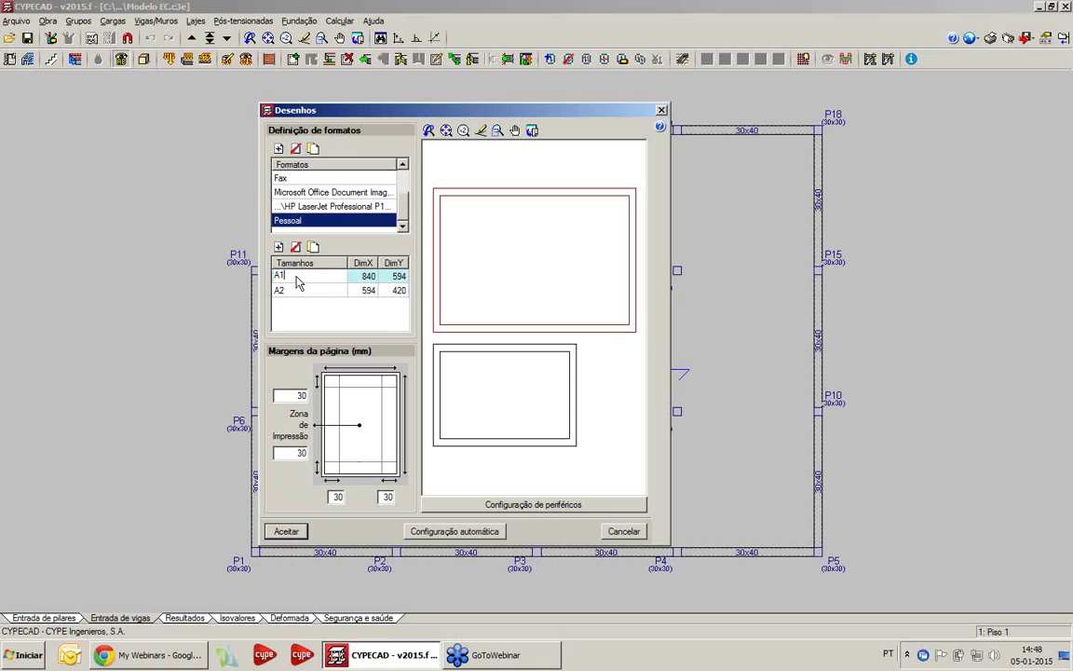
{"action": "left_click", "coordinate": [359, 278]}
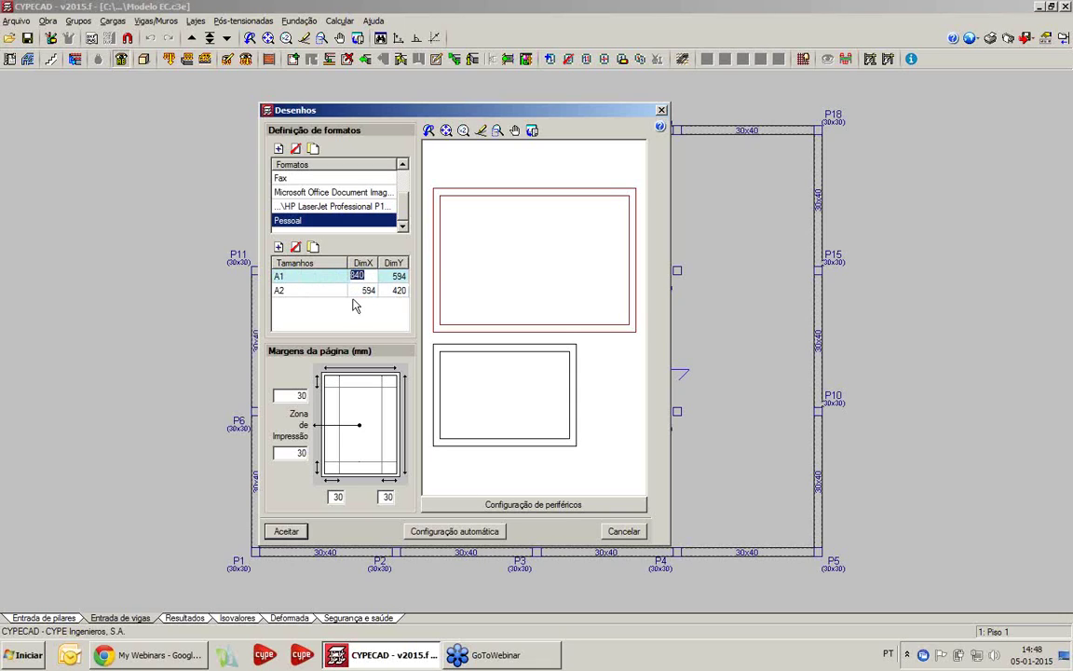
{"action": "left_click", "coordinate": [367, 291]}
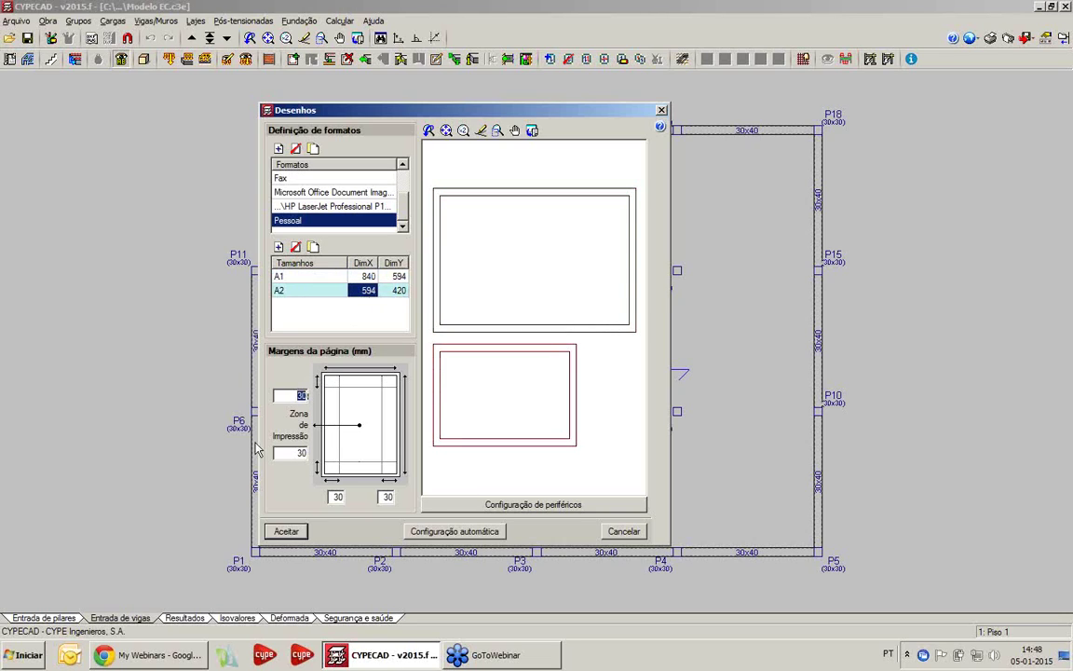
{"action": "key", "text": "Tab"}
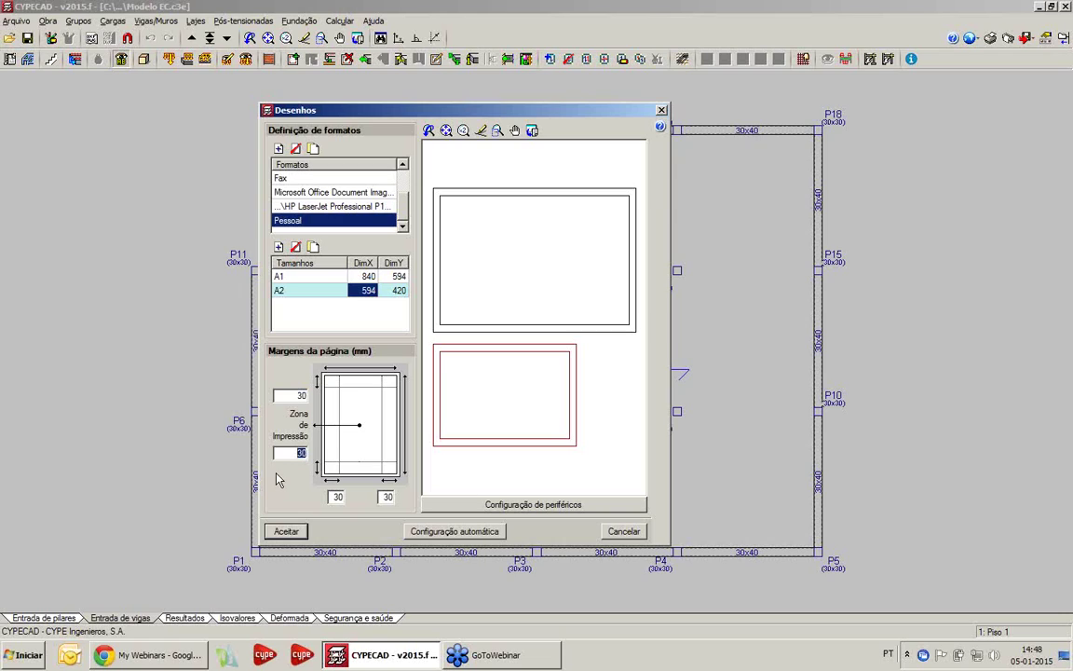
{"action": "key", "text": "Tab"}
{"action": "key", "text": "Tab"}
- Compare the A1 and A2 sheet previews of the Pessoal format
{"action": "left_click", "coordinate": [312, 279]}
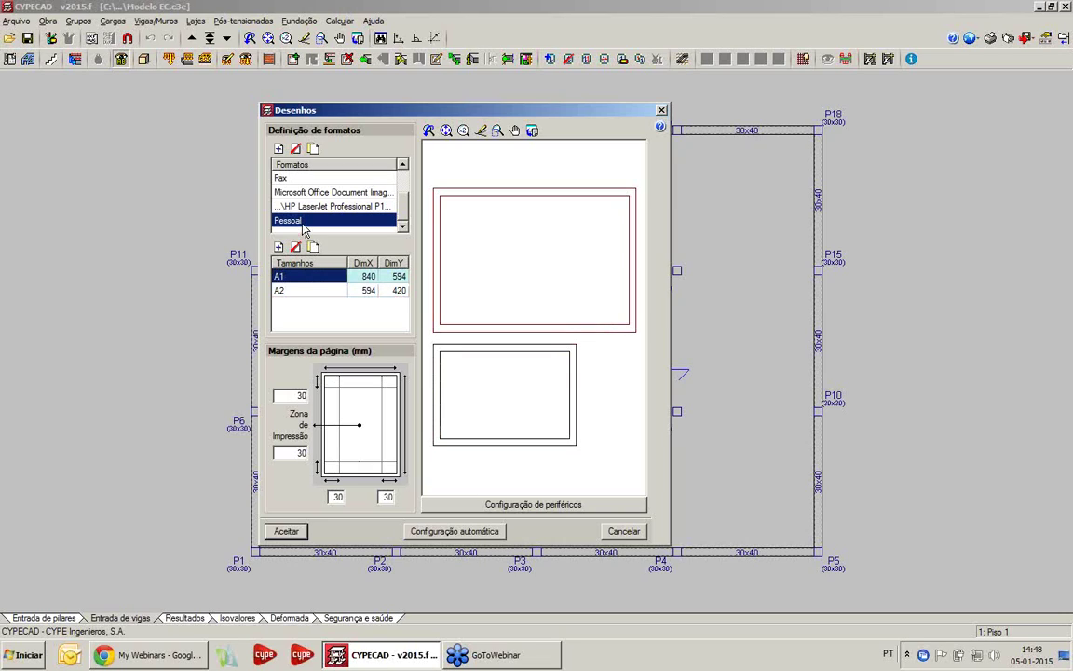
{"action": "left_click", "coordinate": [295, 294]}
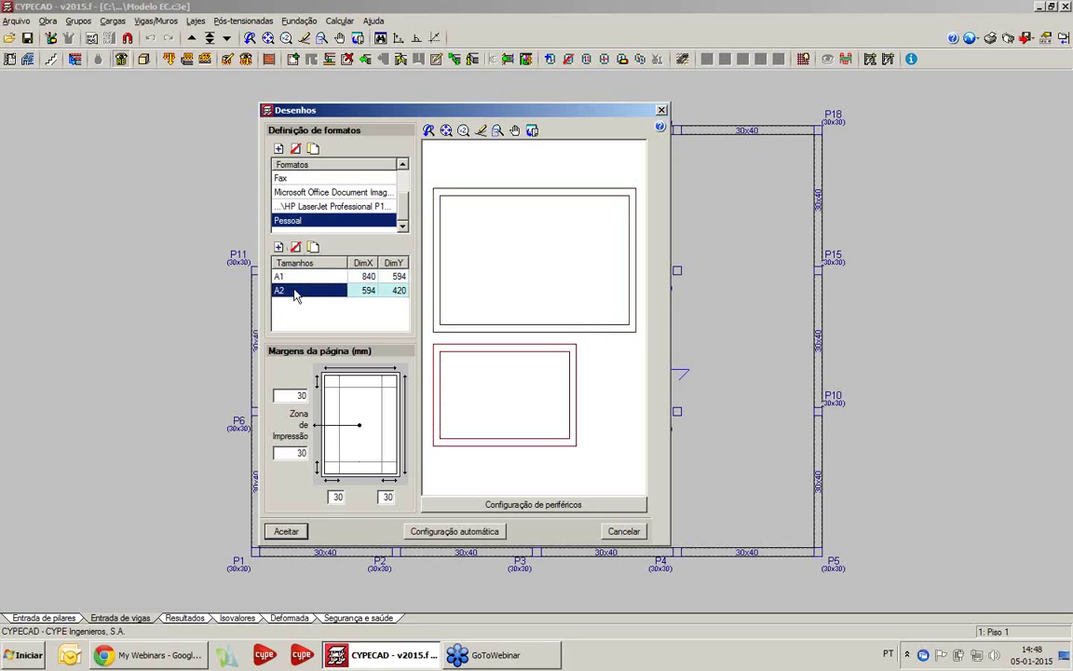
{"action": "left_click", "coordinate": [291, 280]}
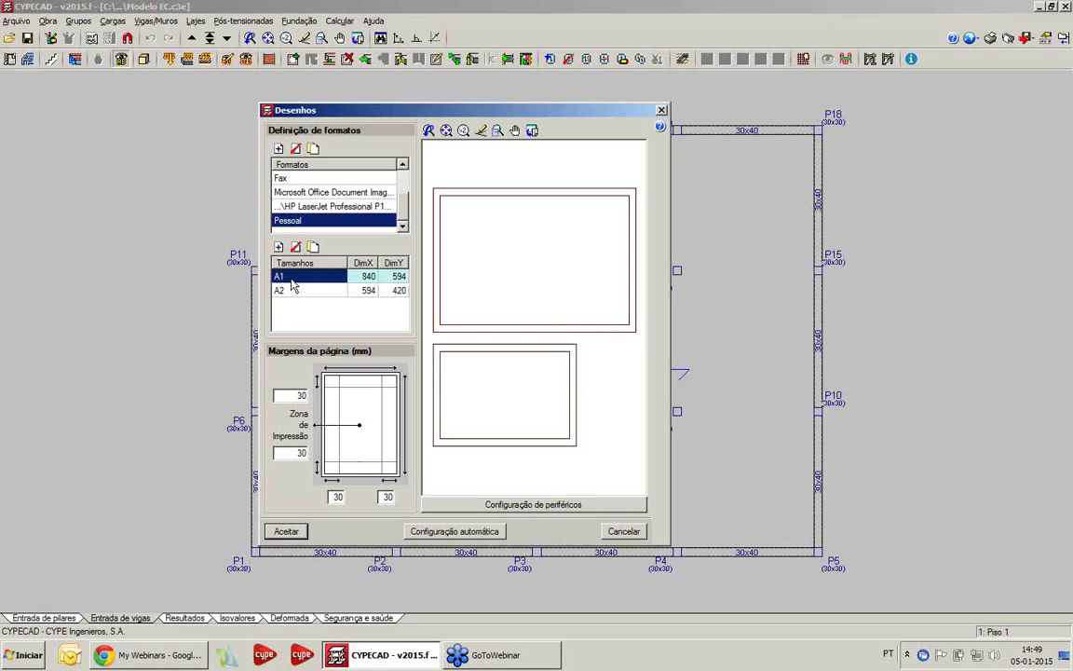
{"action": "left_click", "coordinate": [287, 292]}
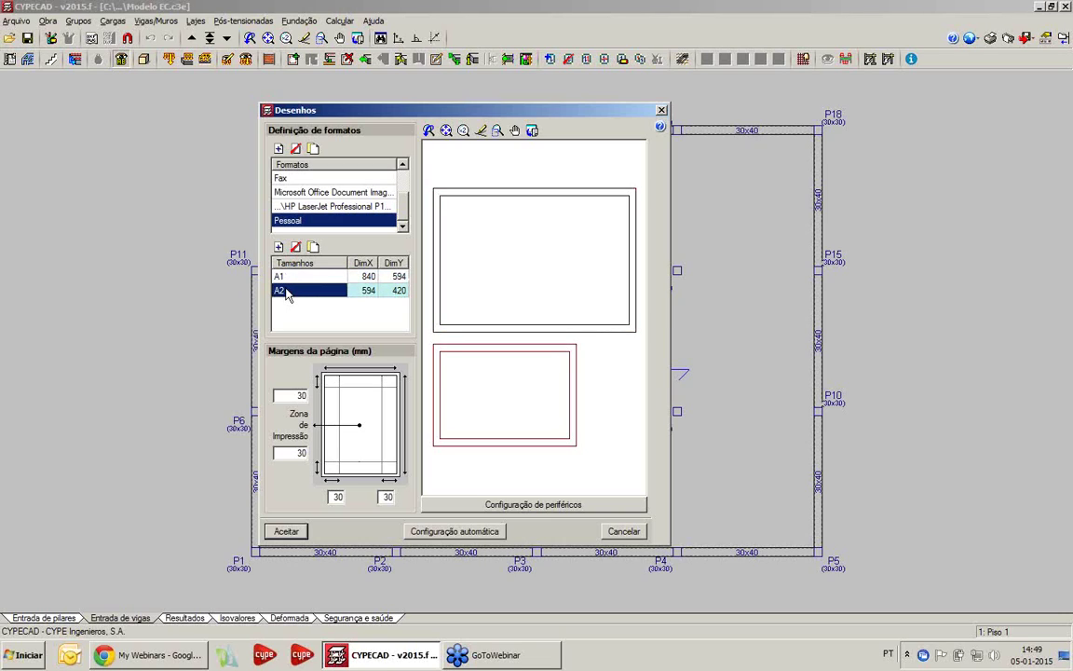
- Open the DXF peripheral's drawing program settings and choose Pessoal as the sheet format
{"action": "left_click", "coordinate": [535, 508]}
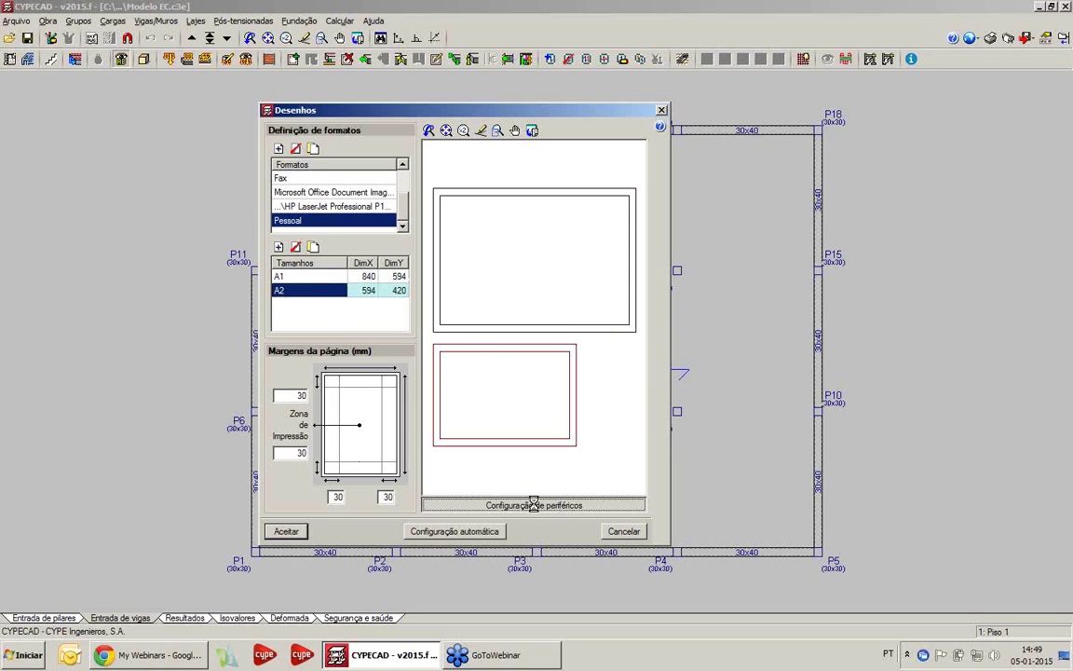
{"action": "left_click_drag", "start_coordinate": [518, 211], "coordinate": [763, 219]}
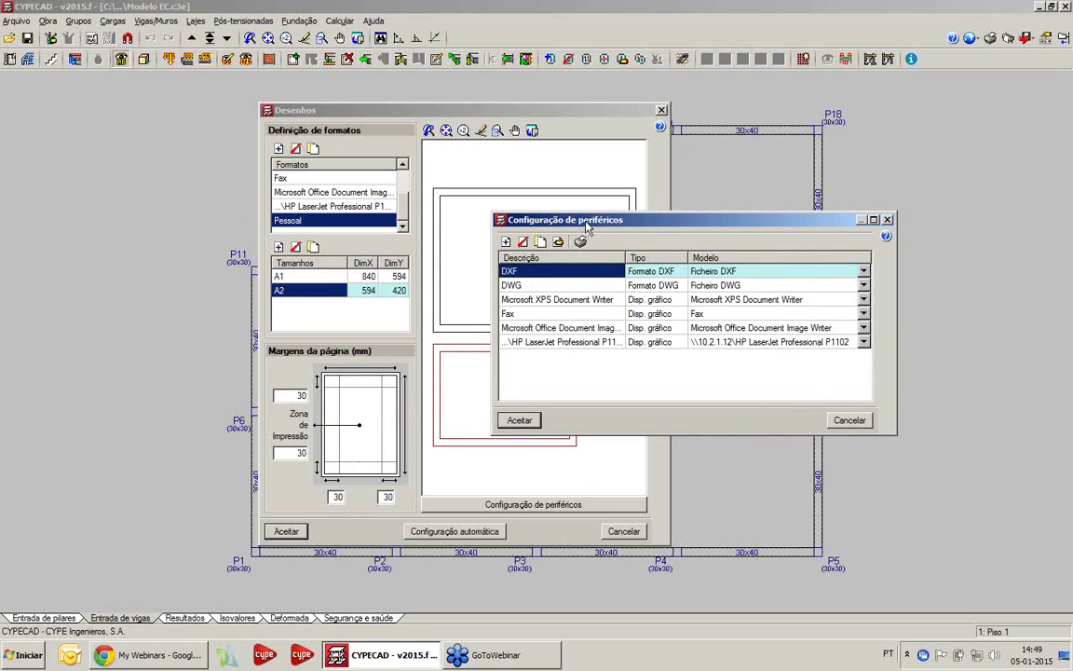
{"action": "left_click_drag", "start_coordinate": [524, 220], "coordinate": [584, 186]}
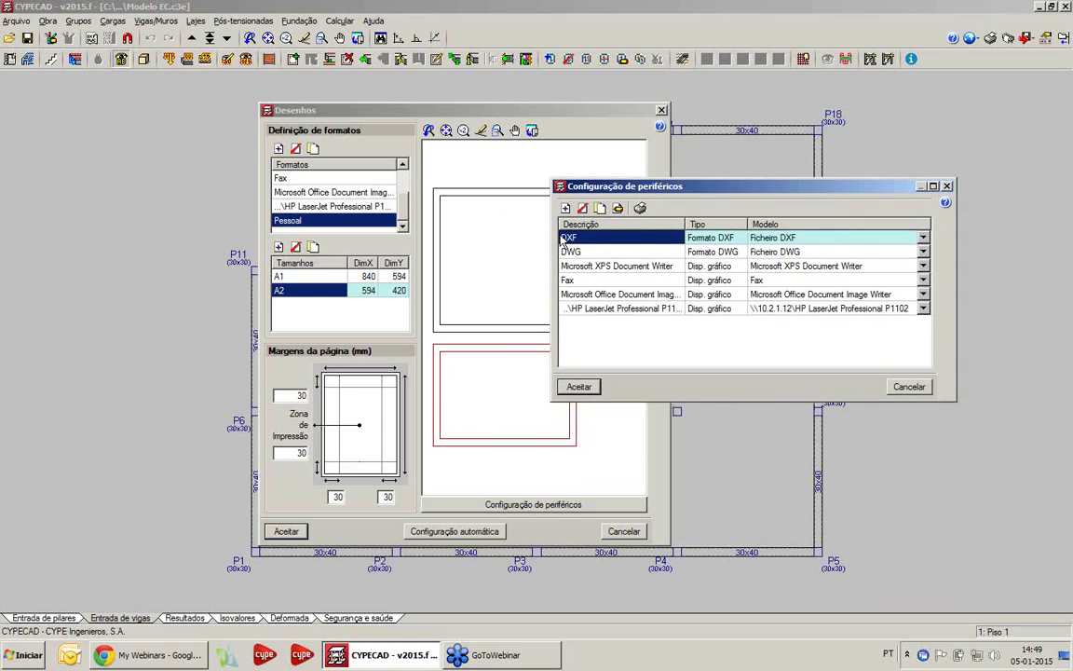
{"action": "left_click", "coordinate": [620, 209]}
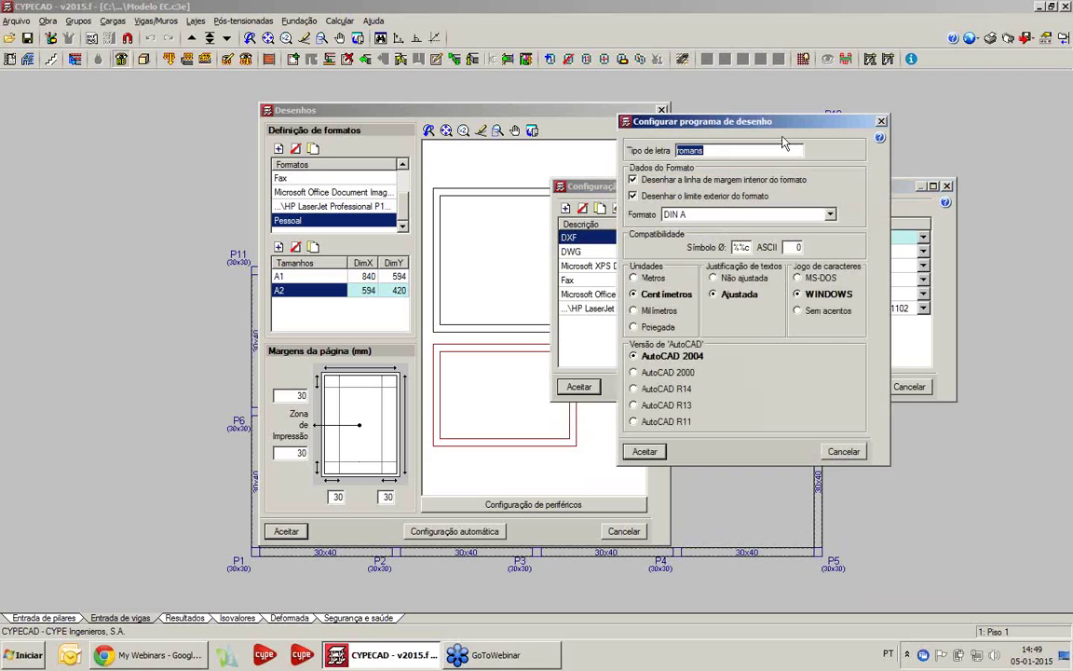
{"action": "left_click_drag", "start_coordinate": [778, 117], "coordinate": [908, 117]}
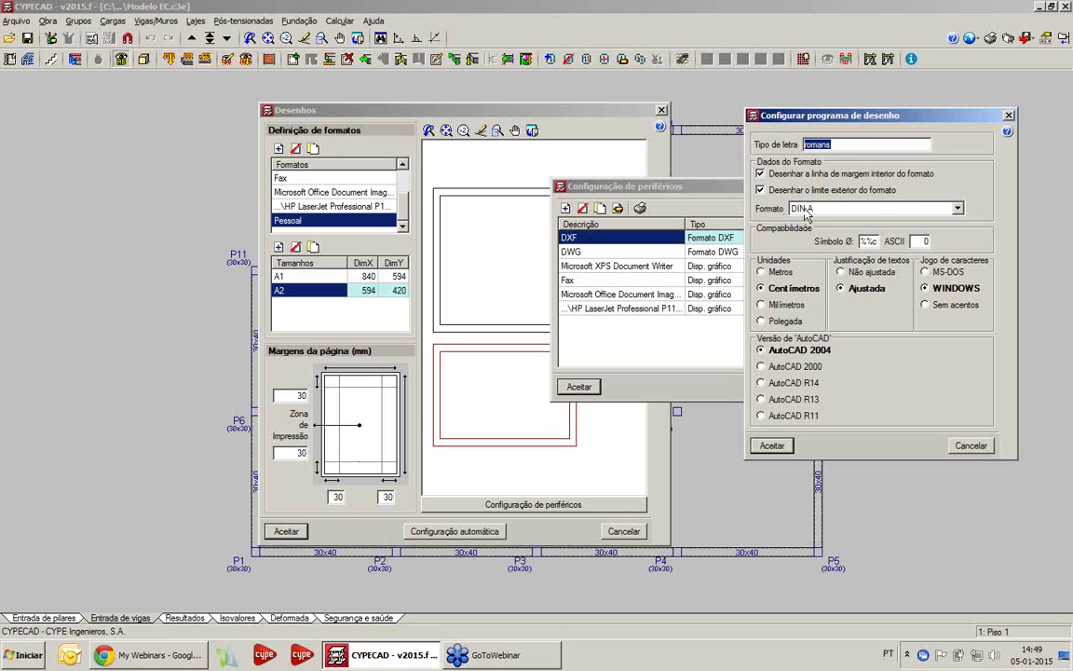
{"action": "left_click", "coordinate": [958, 209]}
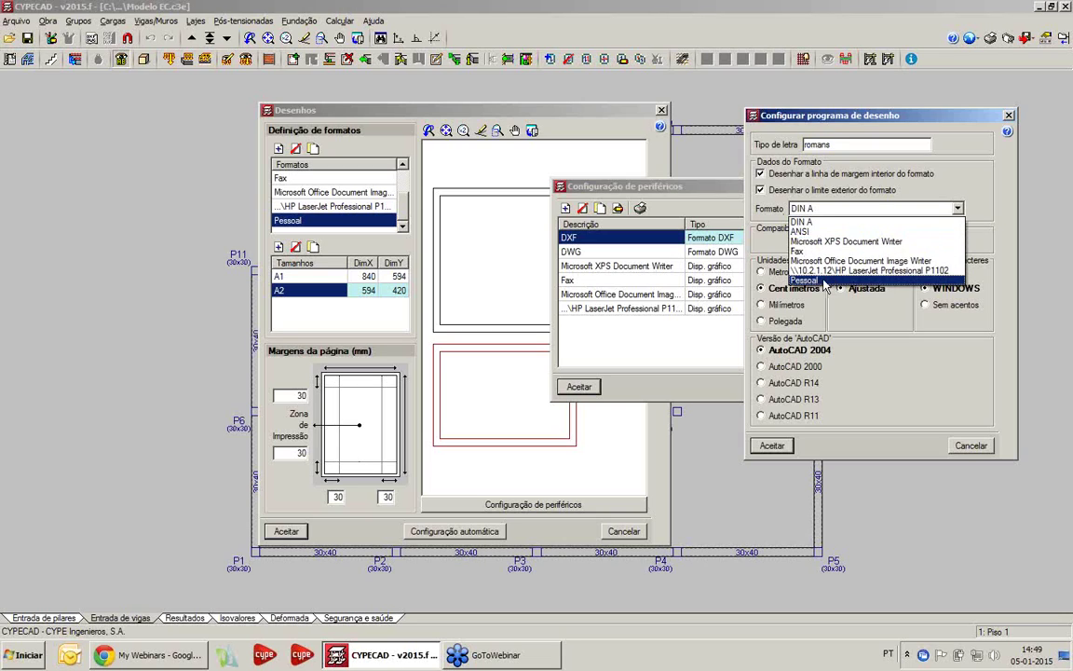
{"action": "left_click", "coordinate": [819, 217]}
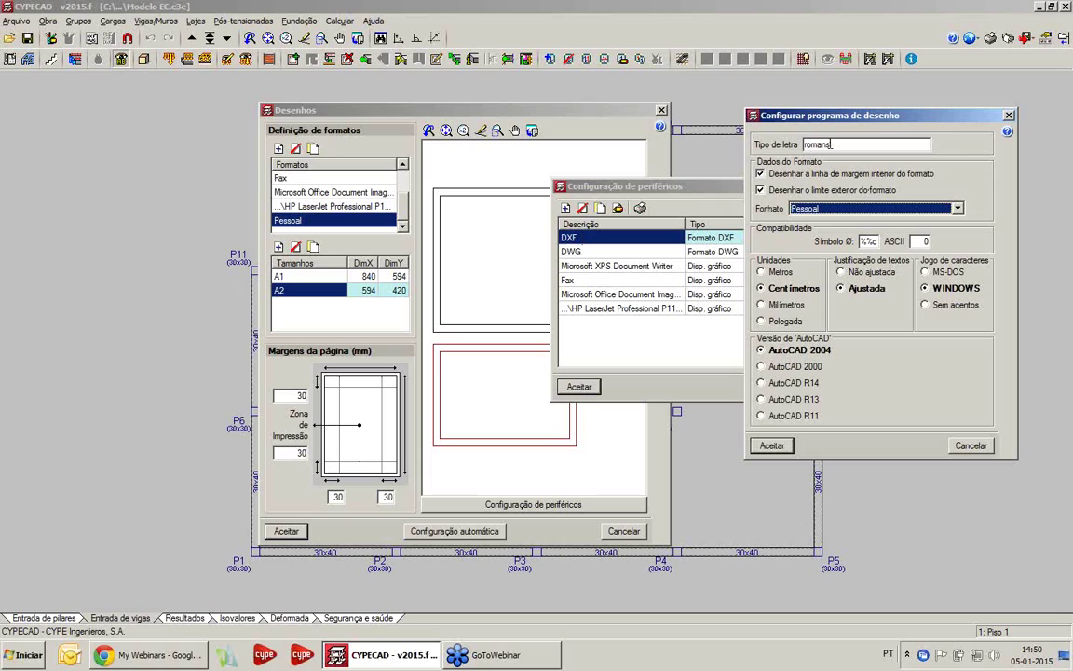
- Set the DXF font to Arial Narrow and the text justification to Não ajustada, and close the drawing configuration without saving
{"action": "left_click", "coordinate": [757, 145]}
{"action": "type", "text": "Ar"}
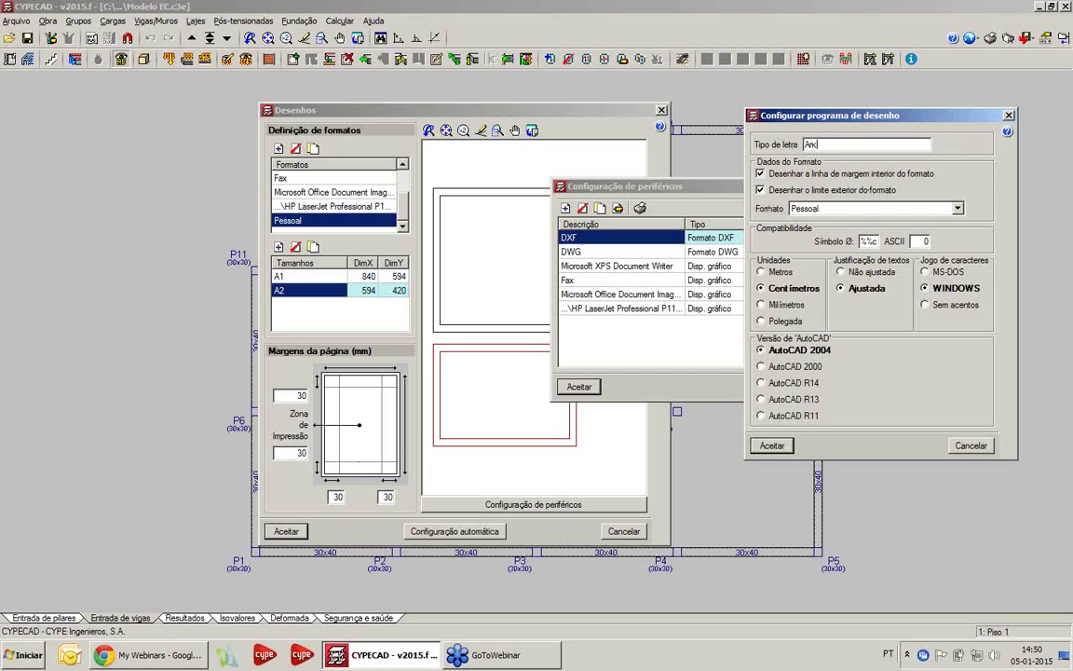
{"action": "type", "text": "ial Narrow"}
{"action": "left_click", "coordinate": [872, 273]}
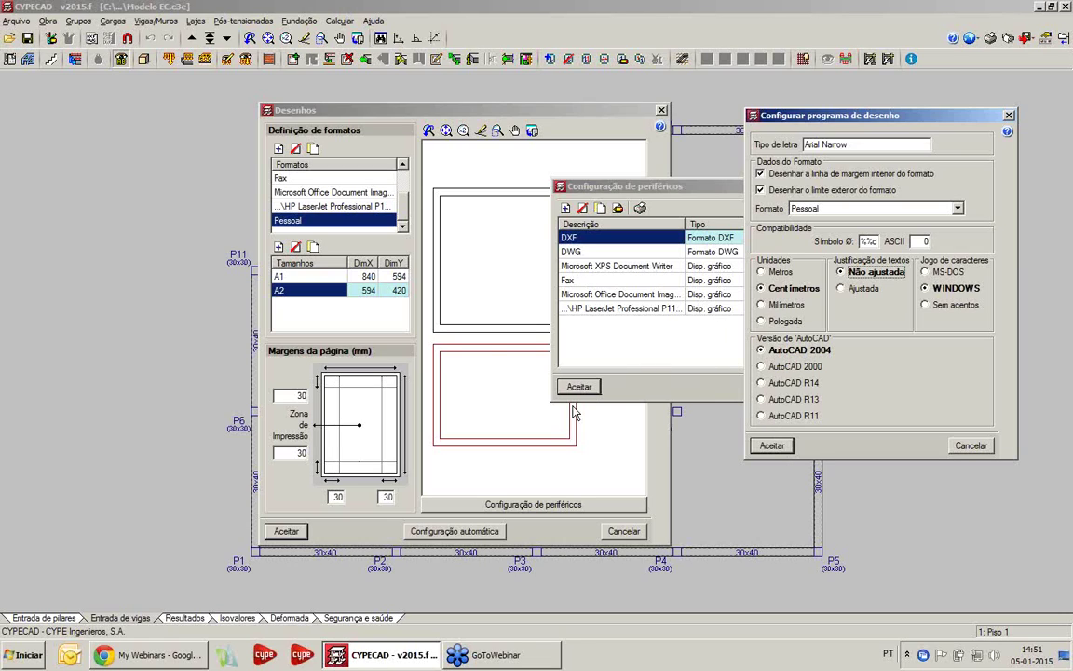
{"action": "left_click", "coordinate": [1009, 115]}
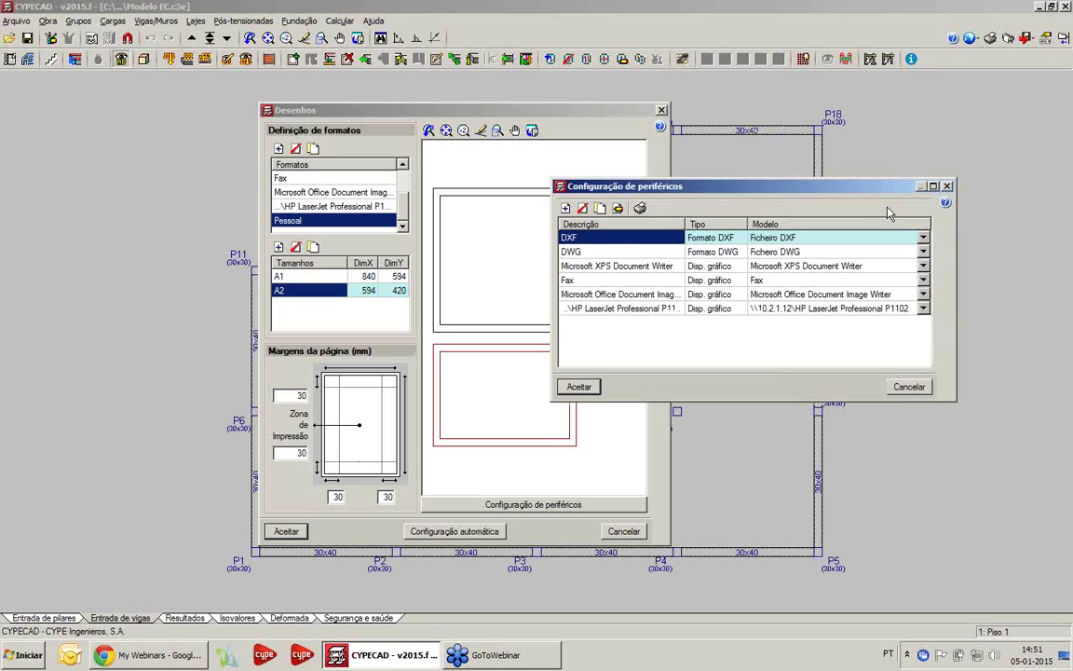
{"action": "left_click", "coordinate": [947, 188]}
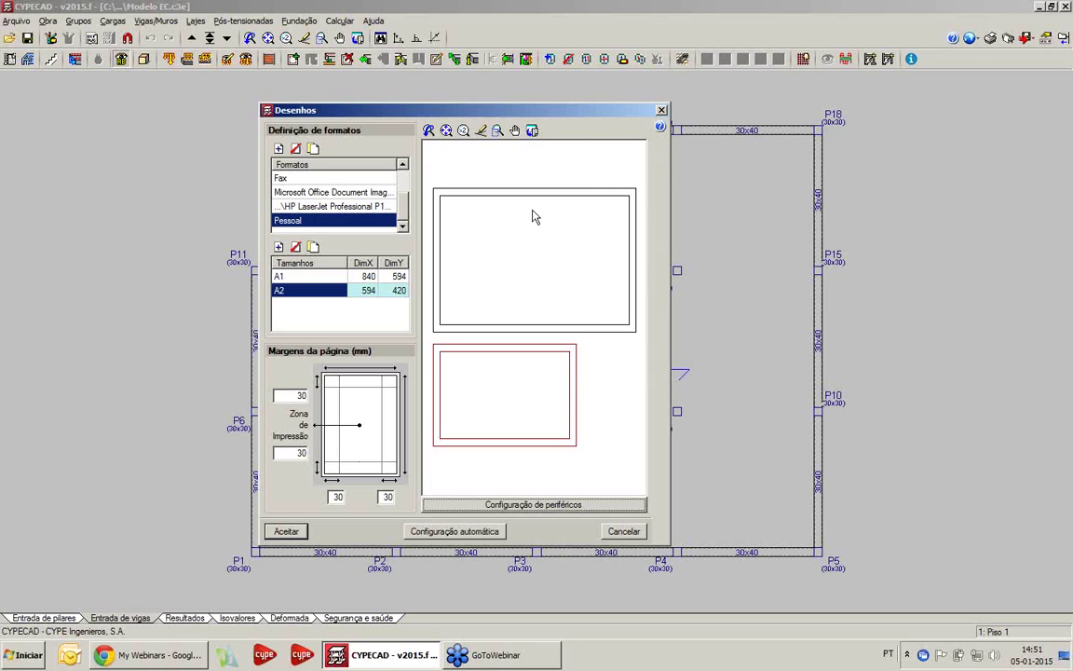
{"action": "left_click", "coordinate": [661, 110]}
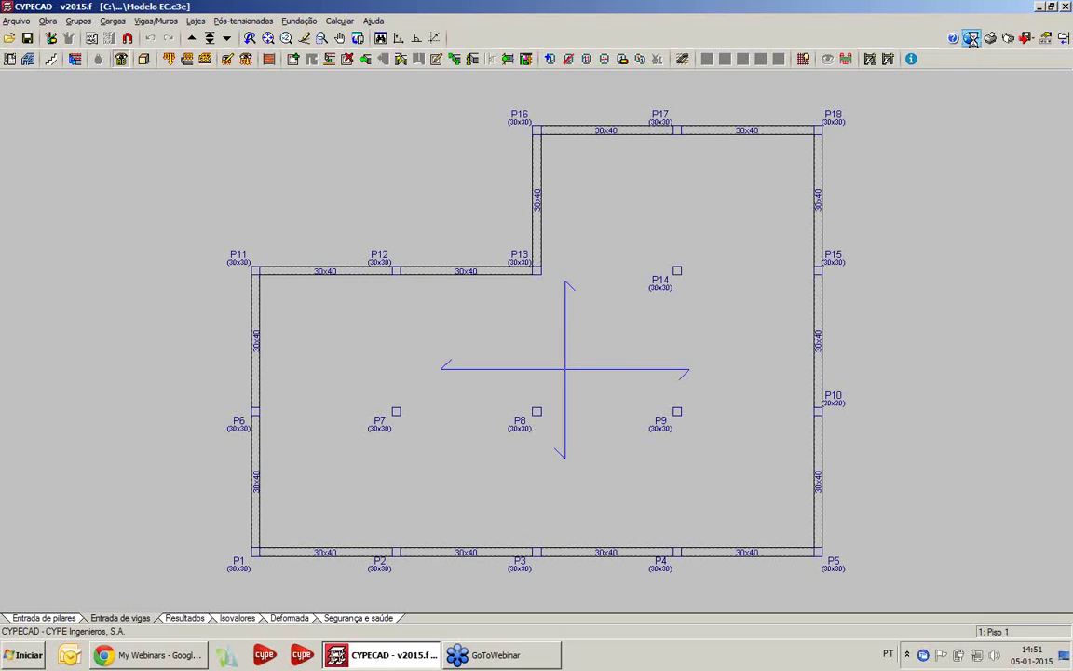
- Open the document styles settings and look through the fonts available for the default typeface
{"action": "left_click", "coordinate": [972, 38]}
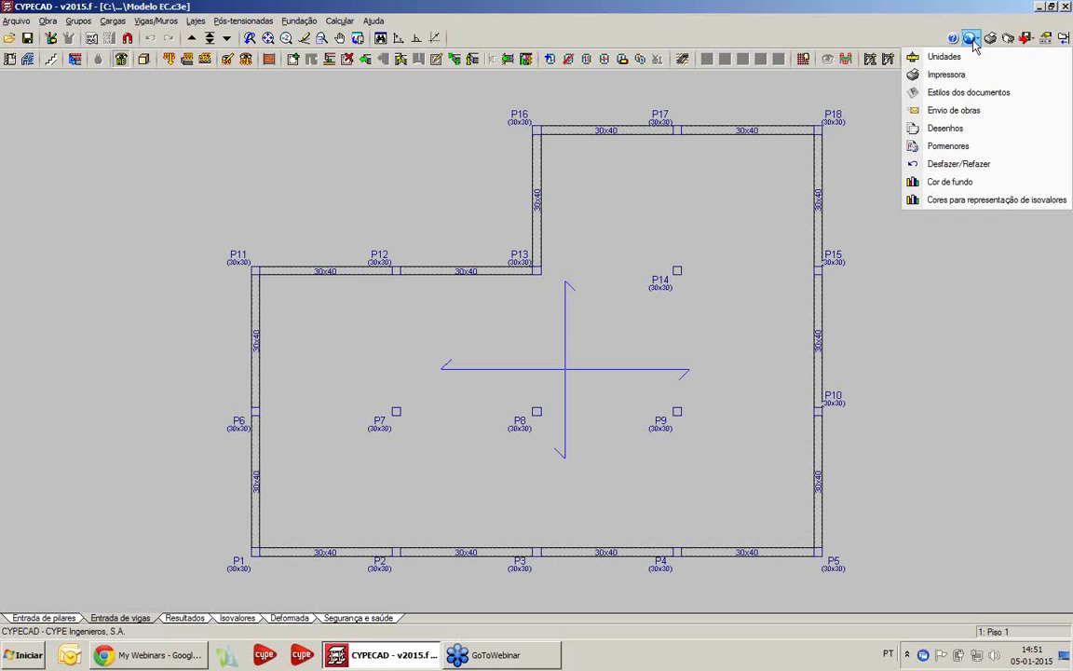
{"action": "left_click", "coordinate": [949, 97]}
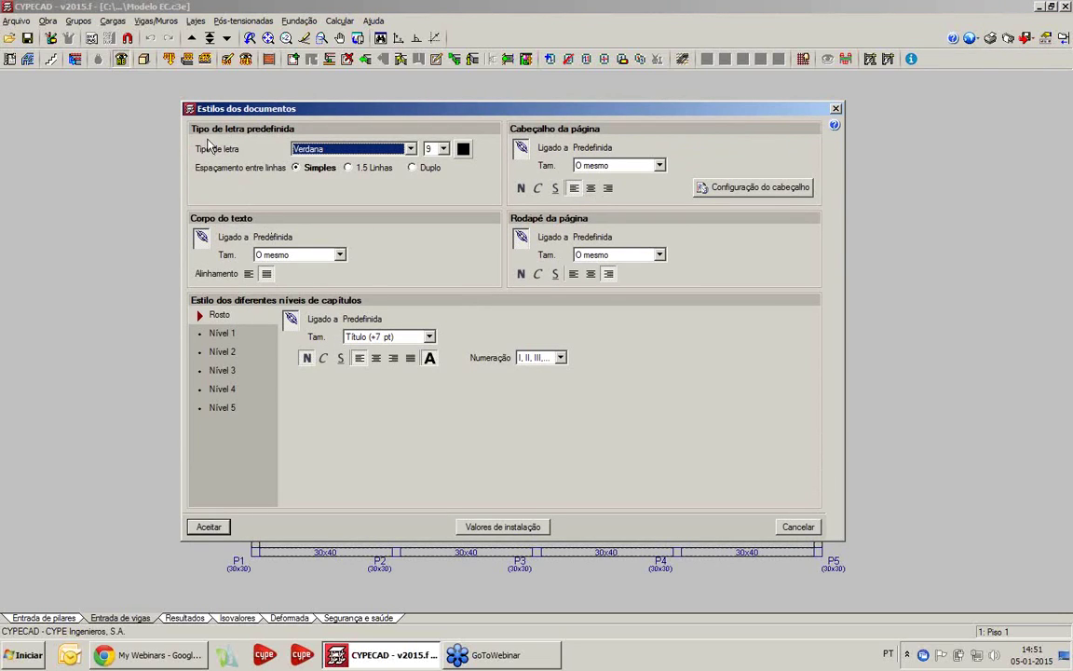
{"action": "left_click", "coordinate": [412, 150]}
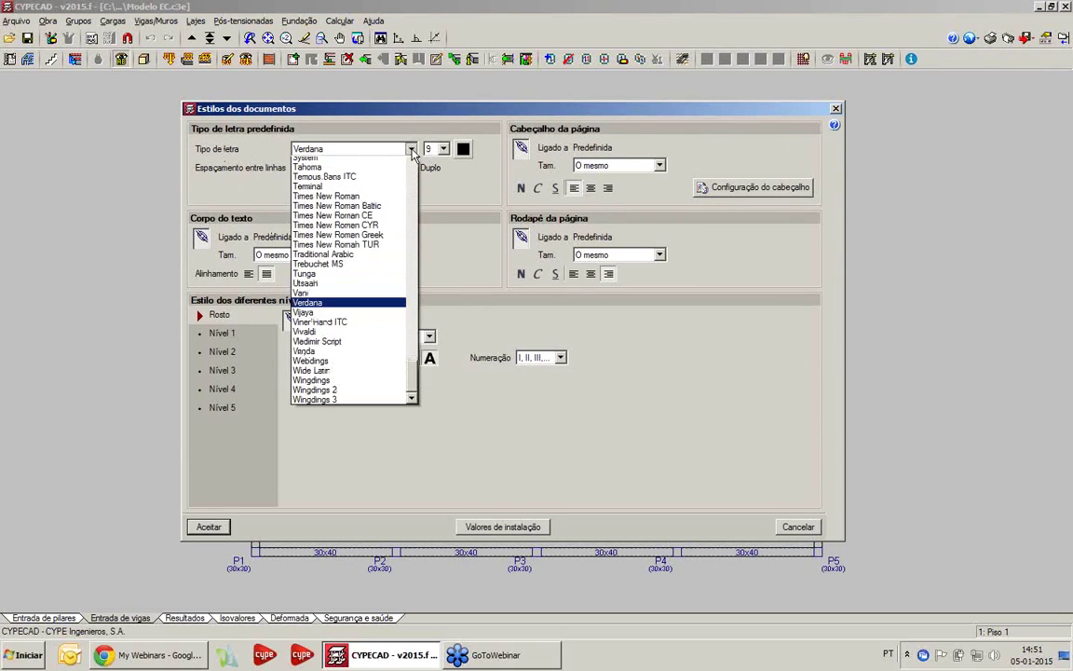
{"action": "left_click", "coordinate": [411, 151]}
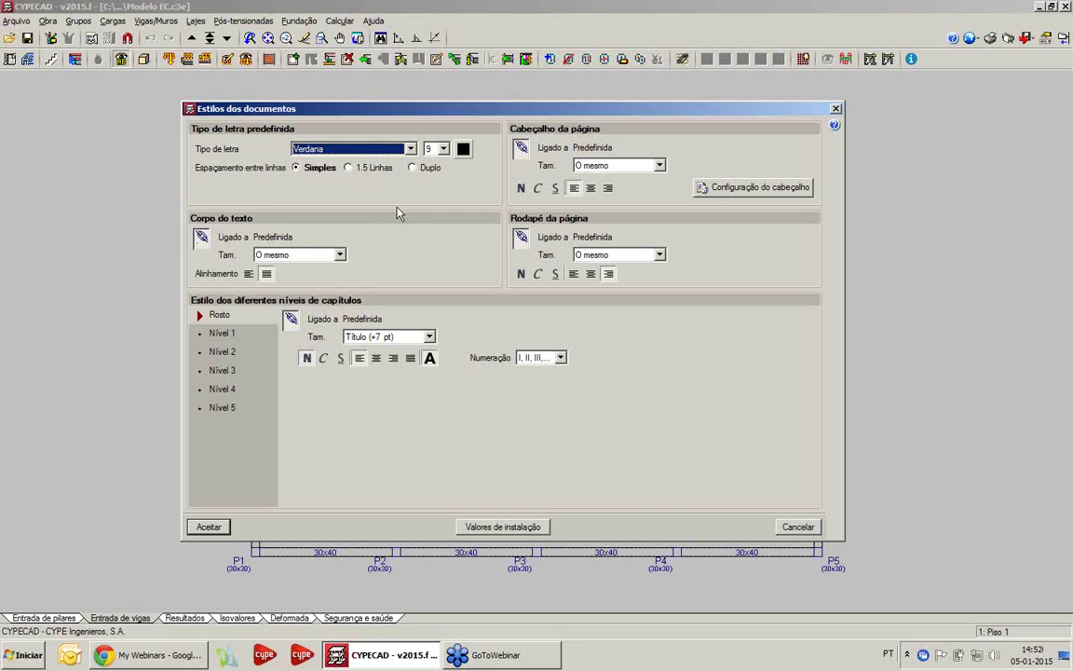
- Examine the index and content styles of chapter levels 1 to 5 and the cover page style
{"action": "left_click", "coordinate": [221, 335]}
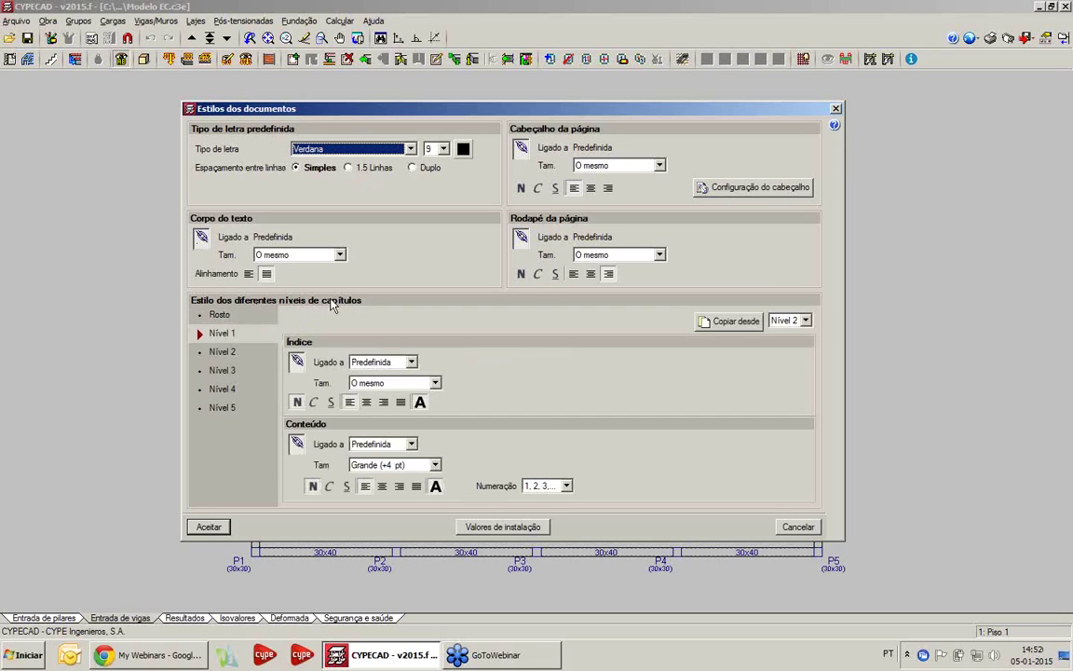
{"action": "left_click", "coordinate": [229, 354]}
{"action": "left_click", "coordinate": [226, 371]}
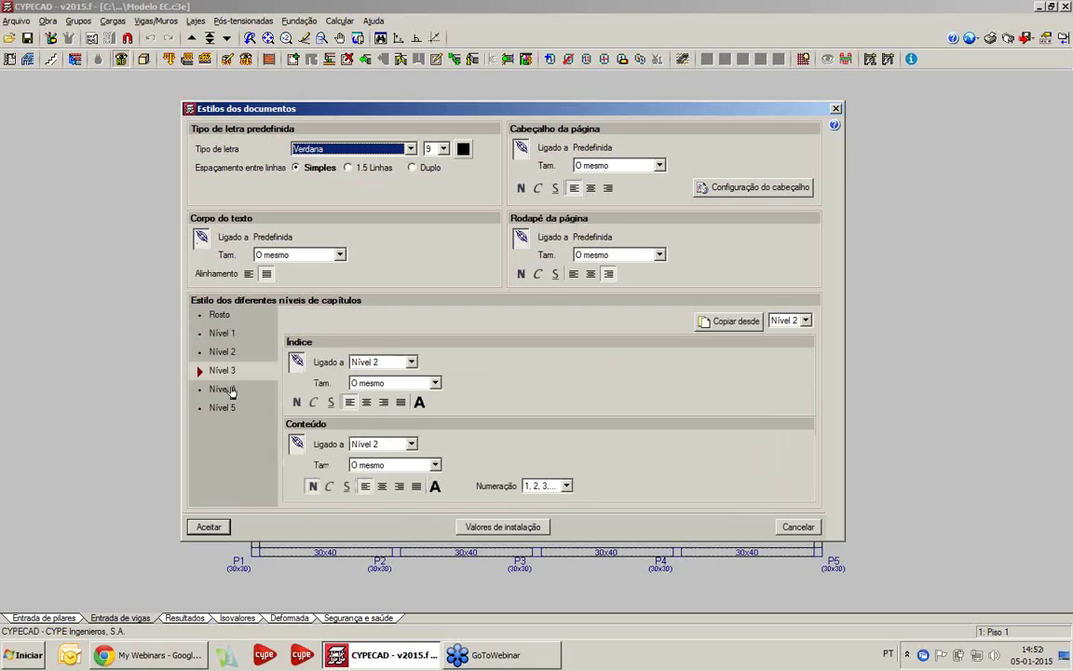
{"action": "left_click", "coordinate": [225, 390]}
{"action": "left_click", "coordinate": [224, 409]}
{"action": "left_click", "coordinate": [220, 316]}
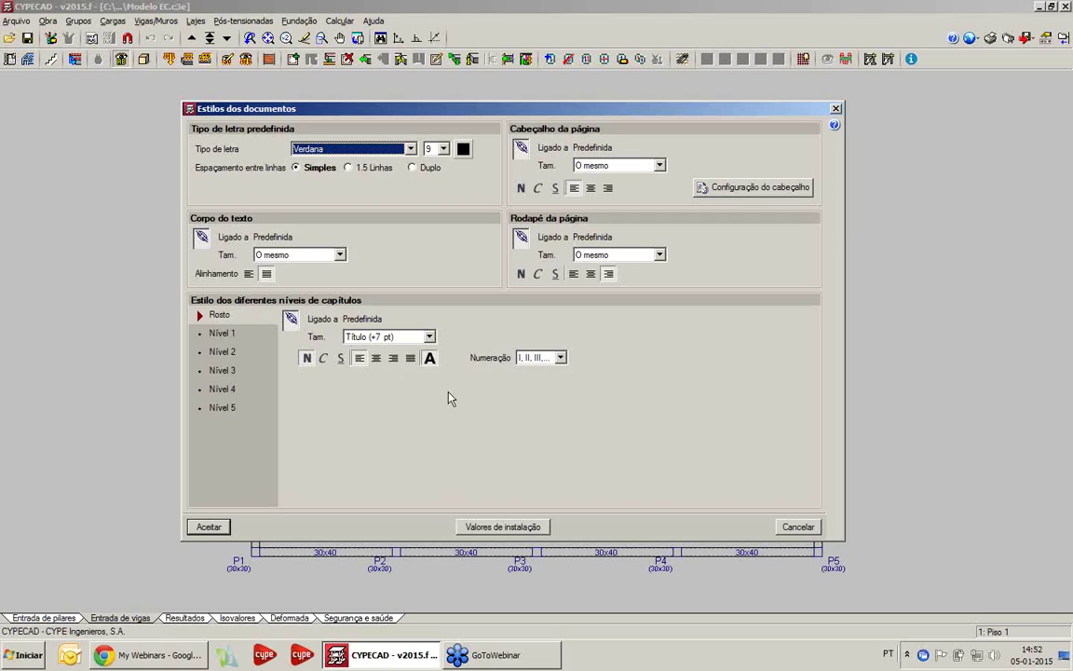
- Examine the page header's logo options, including the image selection for a user logo, and close the document styles without saving
{"action": "left_click", "coordinate": [737, 189]}
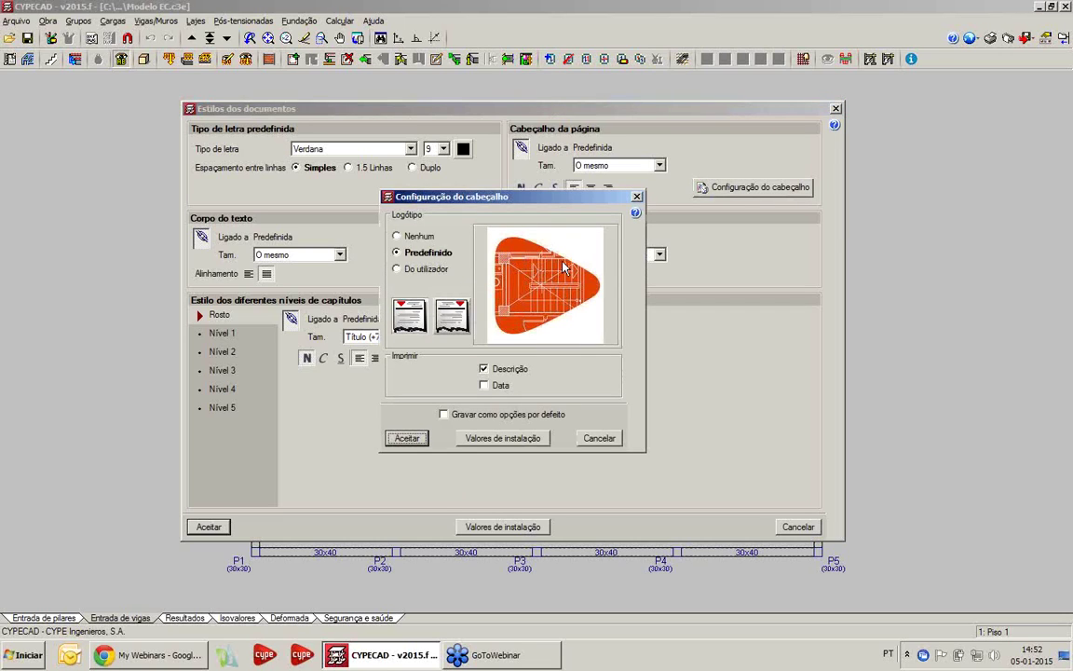
{"action": "left_click", "coordinate": [426, 270]}
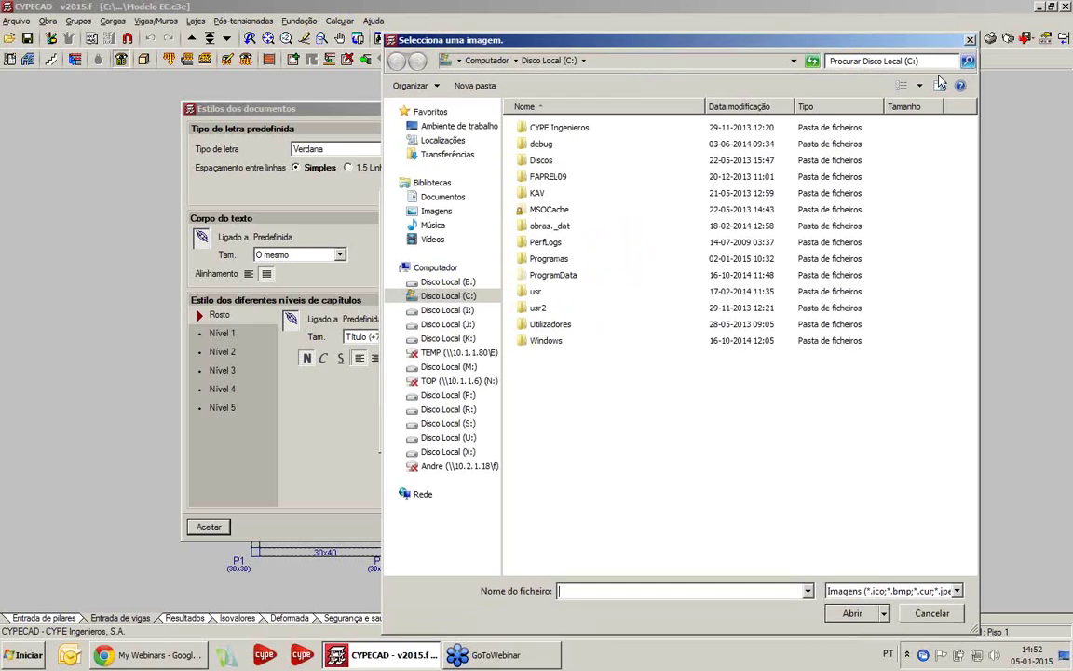
{"action": "left_click", "coordinate": [969, 41]}
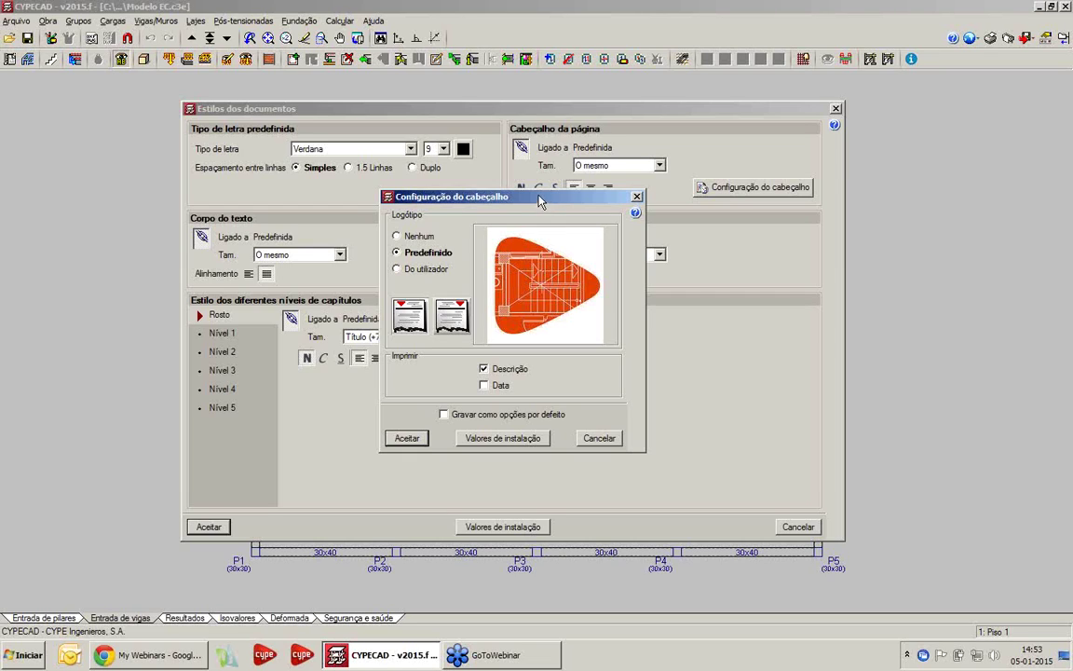
{"action": "left_click_drag", "start_coordinate": [538, 200], "coordinate": [536, 199]}
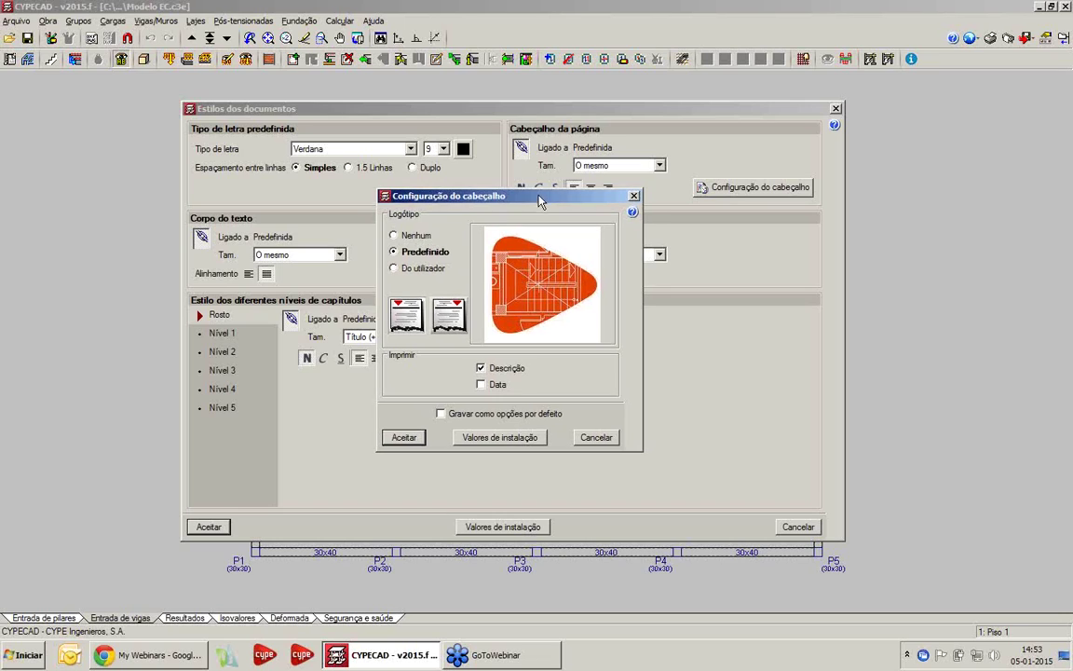
{"action": "left_click", "coordinate": [633, 198]}
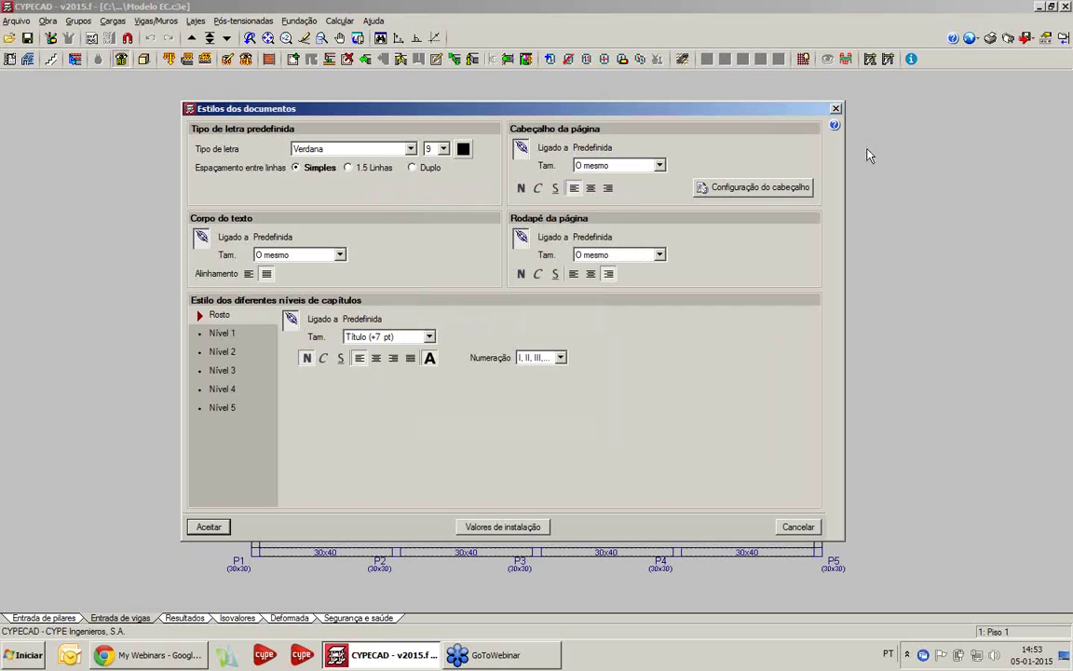
{"action": "left_click", "coordinate": [836, 108]}
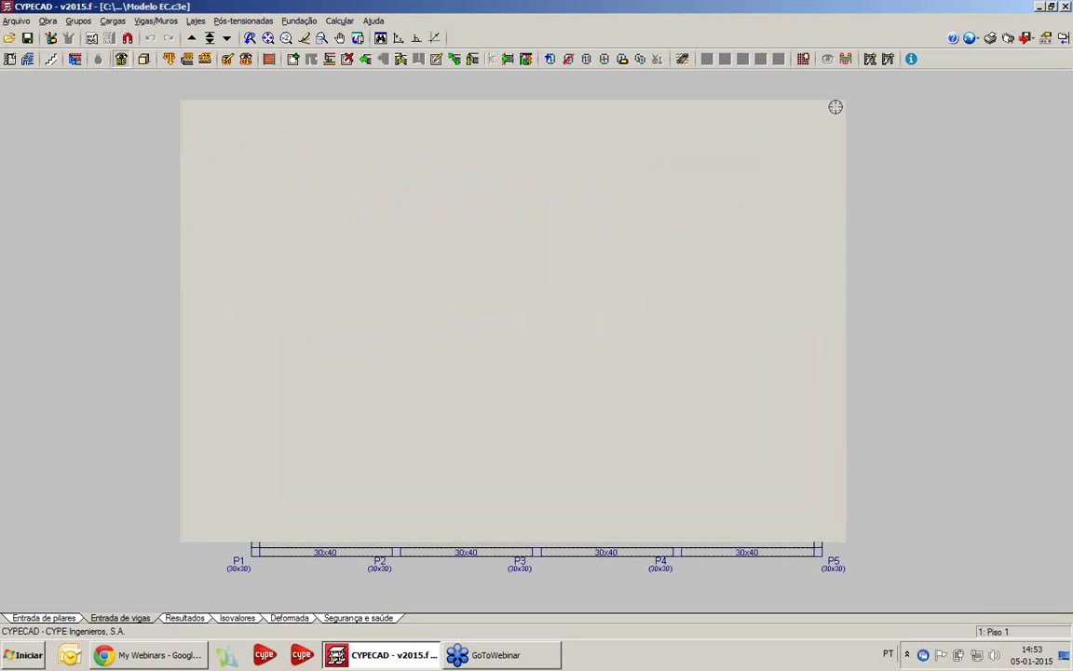